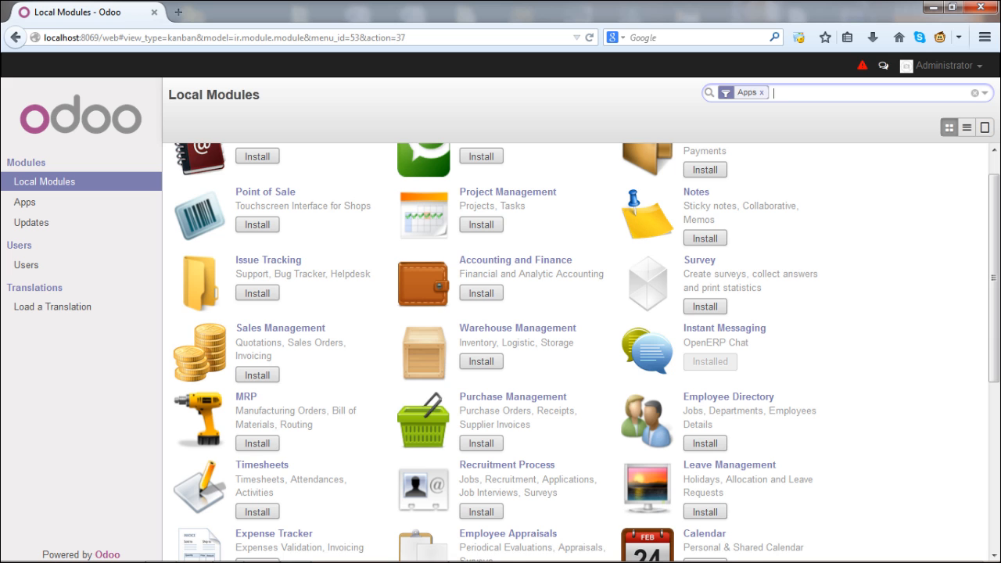
Install the Accounting and Finance module from Local Modules
click(481, 293)
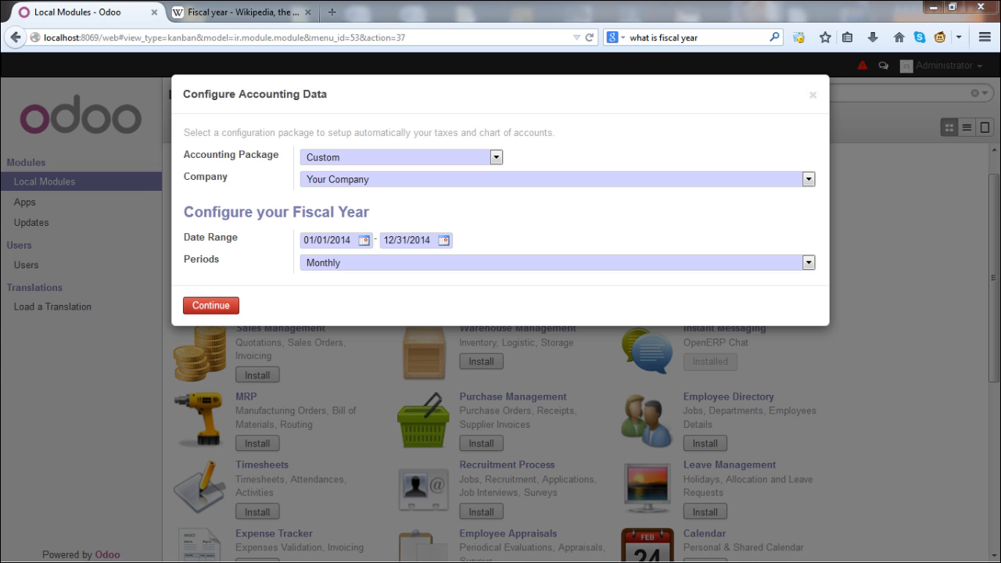
Accept the Custom accounting package with the 2014 monthly fiscal year
click(210, 305)
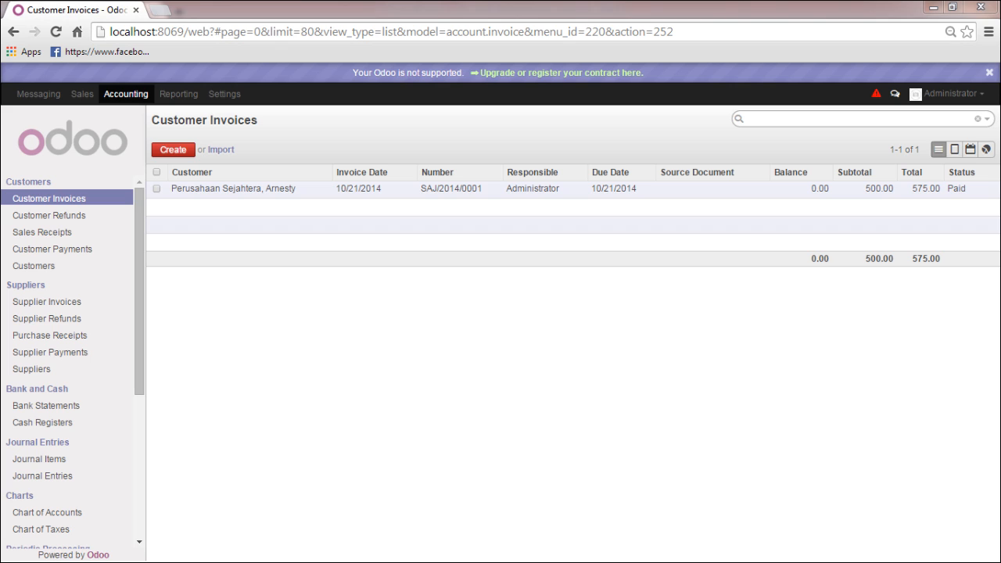
Go to Settings and open the Accounting configuration page
click(225, 94)
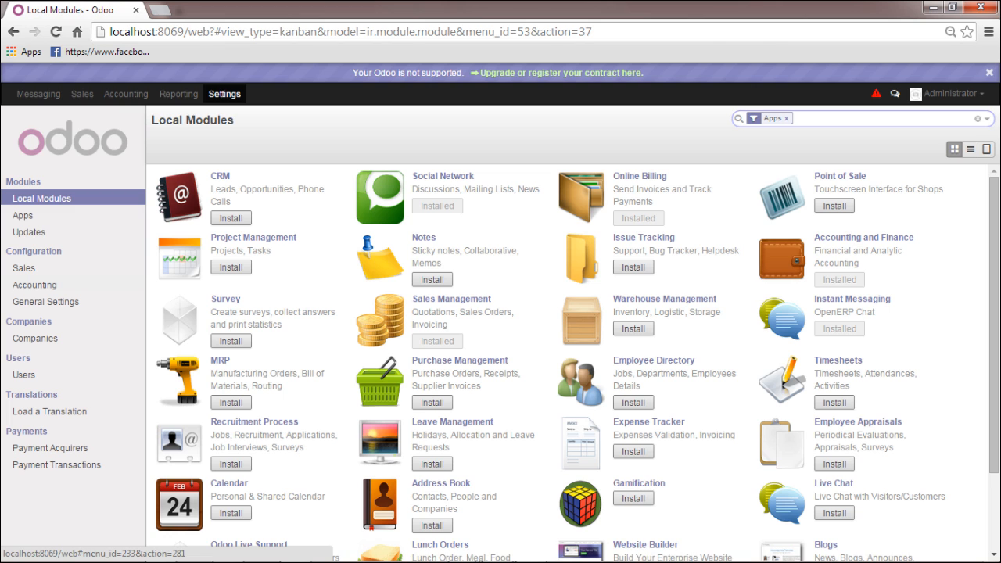
click(35, 286)
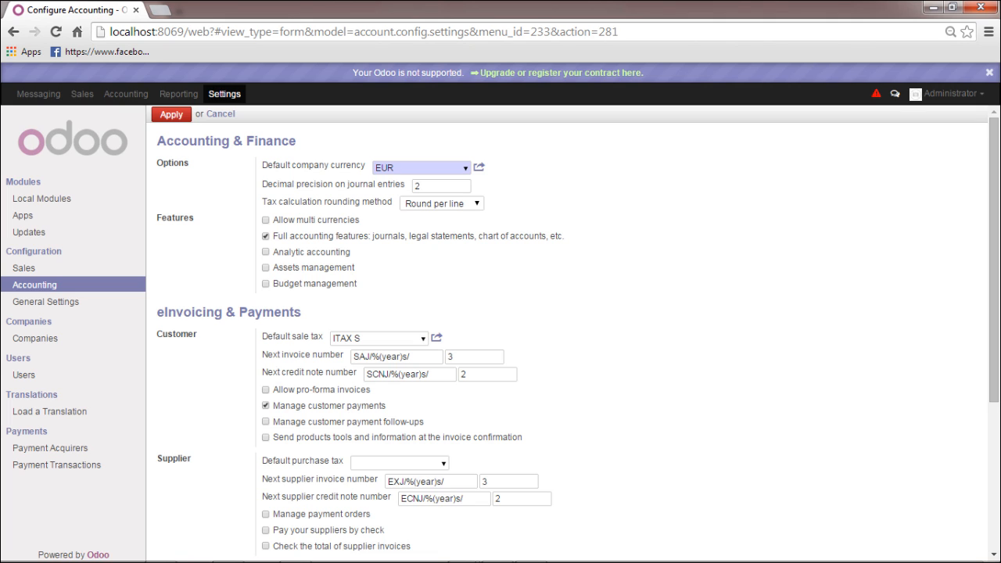
click(466, 168)
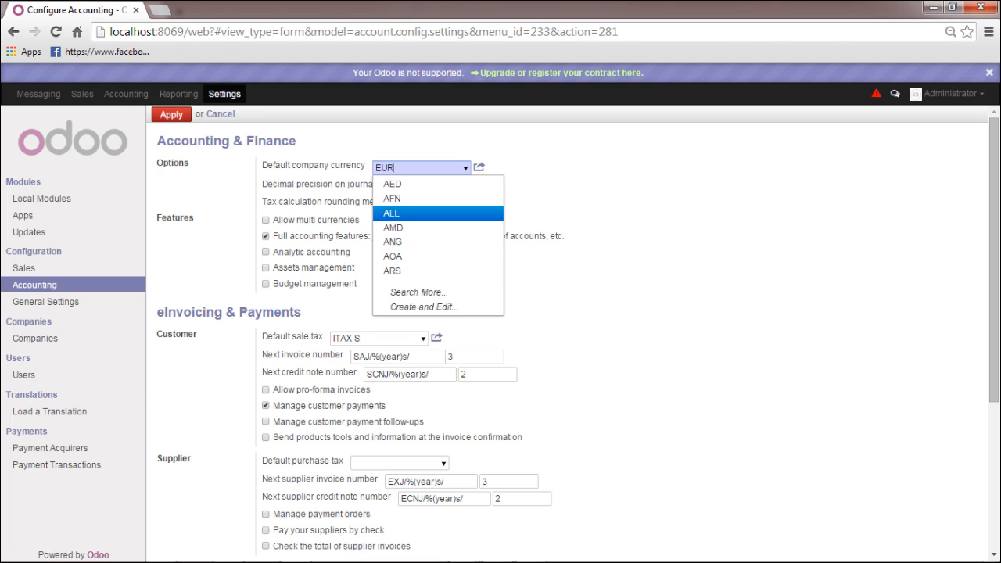
click(465, 168)
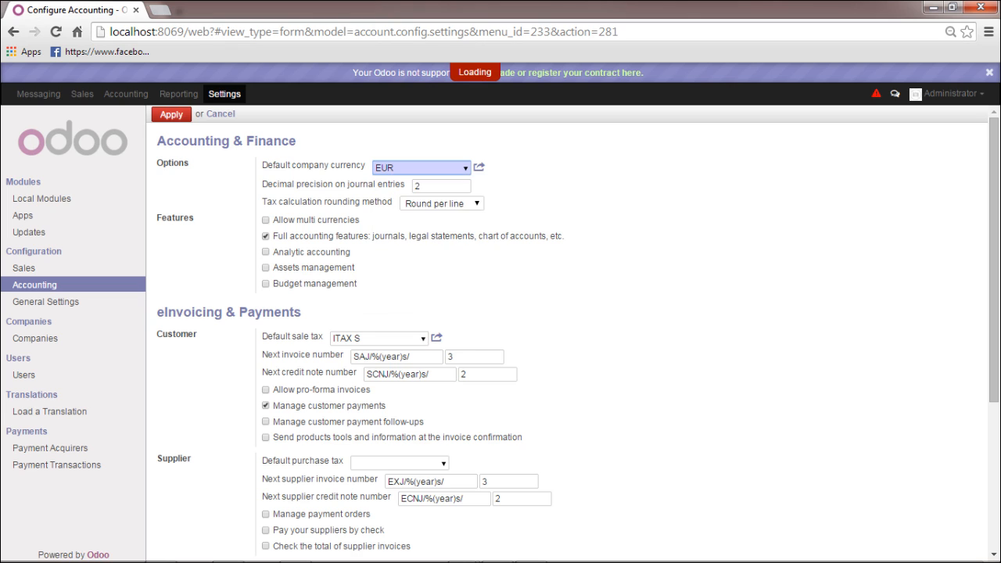
click(466, 168)
click(440, 186)
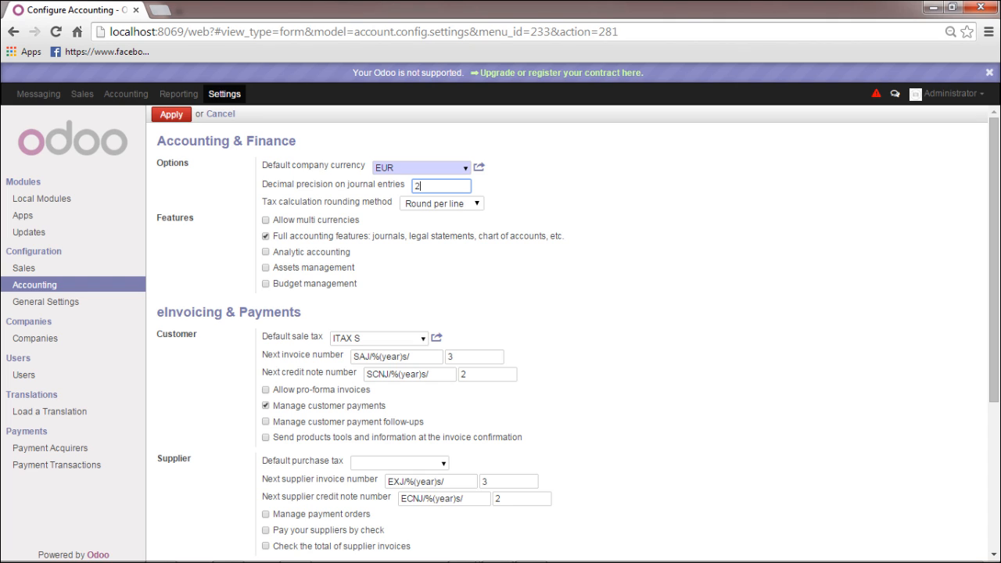
click(266, 221)
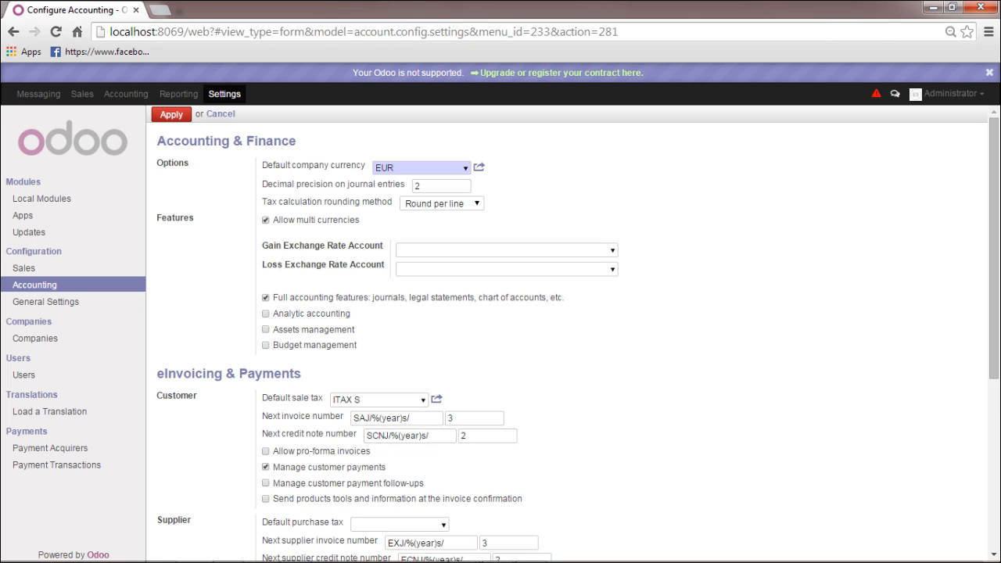
click(266, 221)
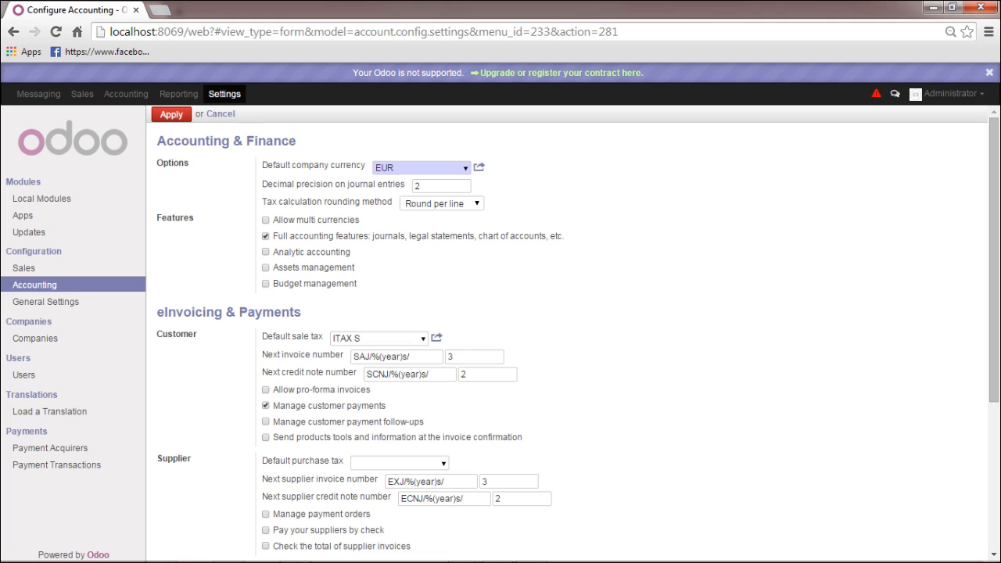
Keep ITAX S as the default sale tax and open its tax record
click(424, 339)
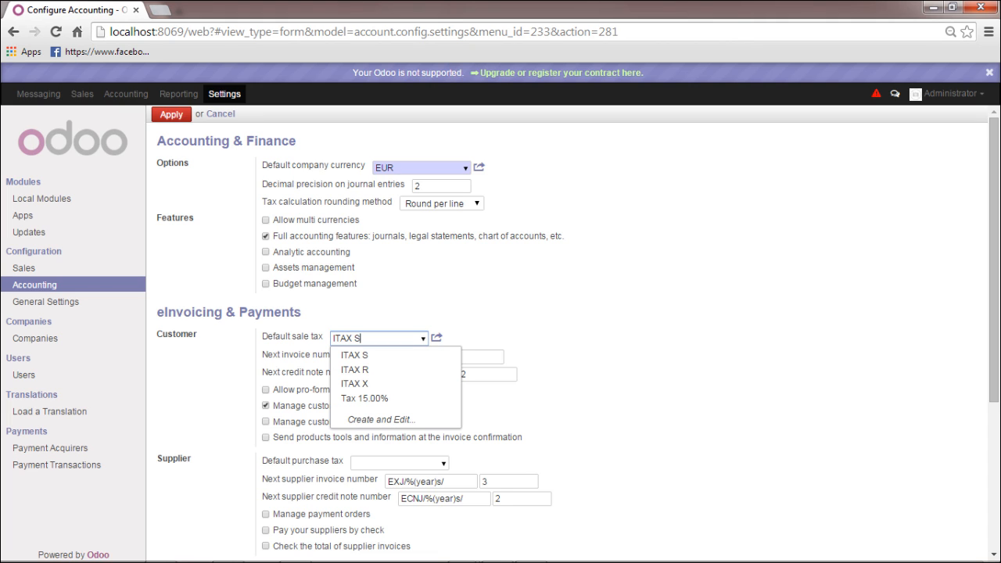
key(Down)
key(Down)
key(Down)
click(423, 338)
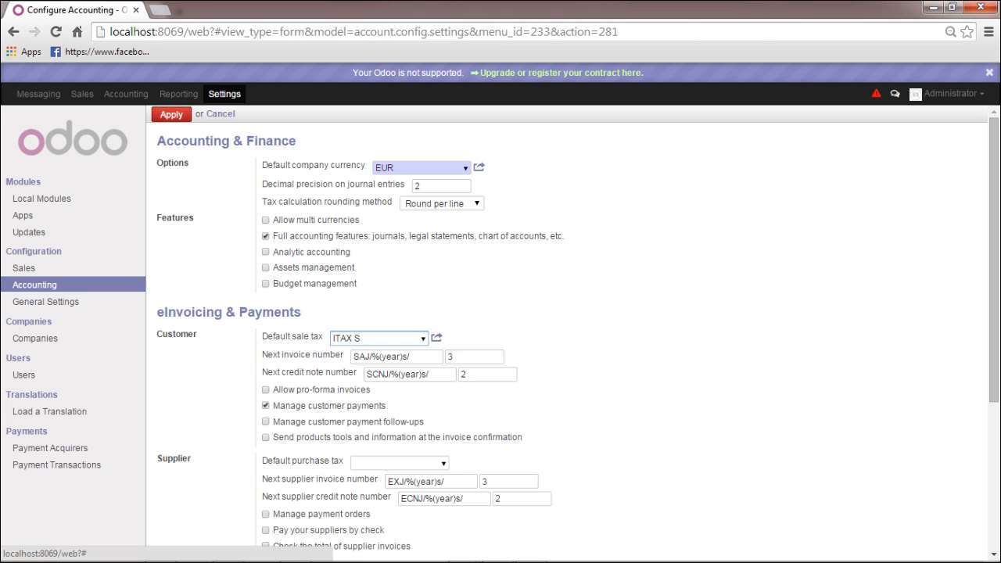
click(437, 337)
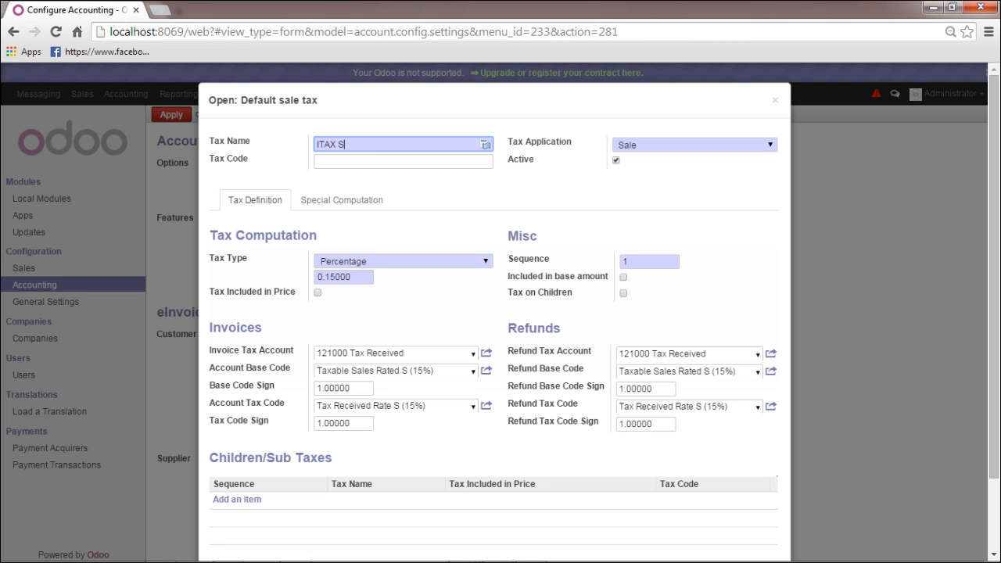
Save the ITAX S tax unchanged at its 0.15000 percentage rate
click(353, 277)
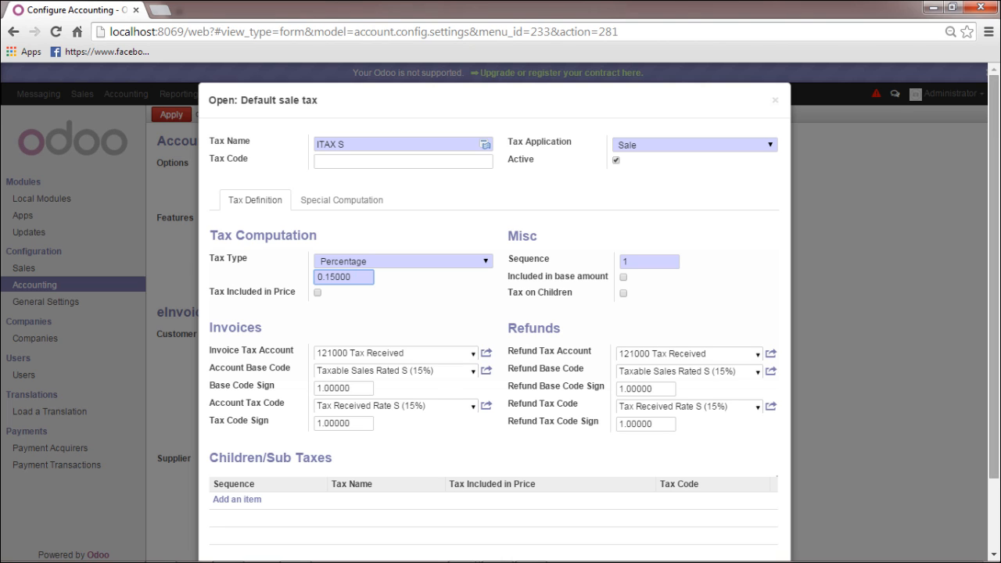
scroll(494, 313, down, 3)
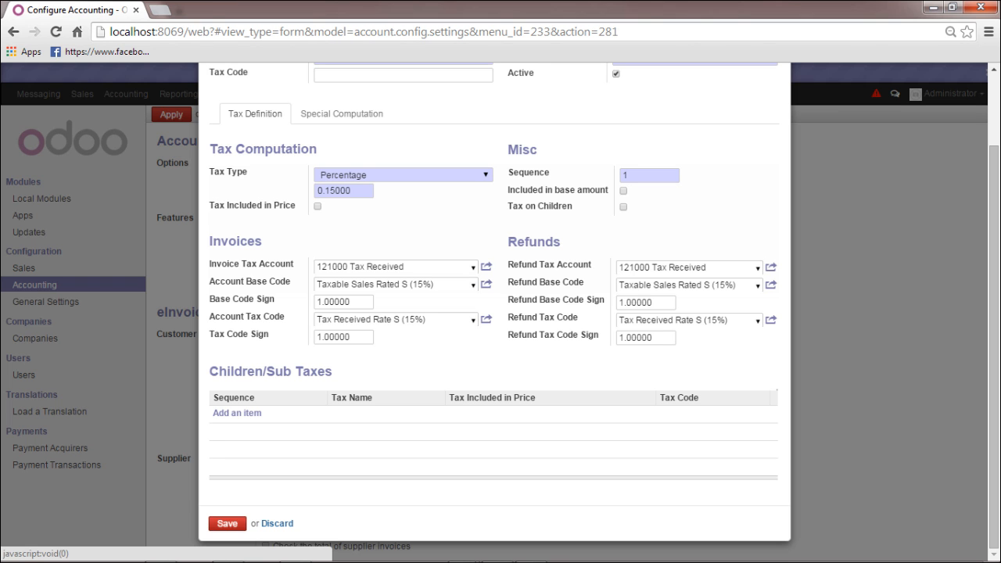
click(227, 524)
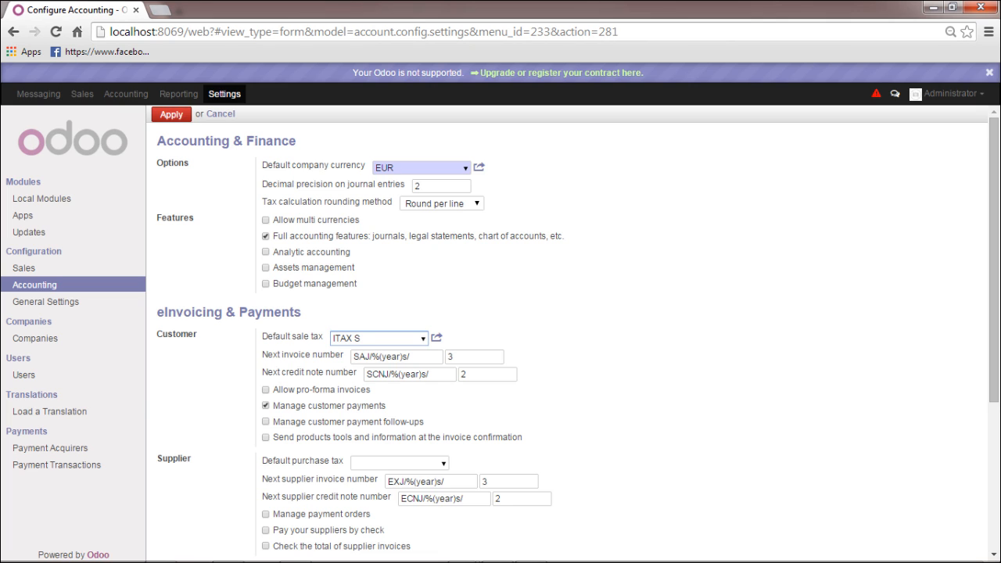
Clear the default sale tax, keeping next invoice number SAJ/%(year)s/ 3
key(Tab)
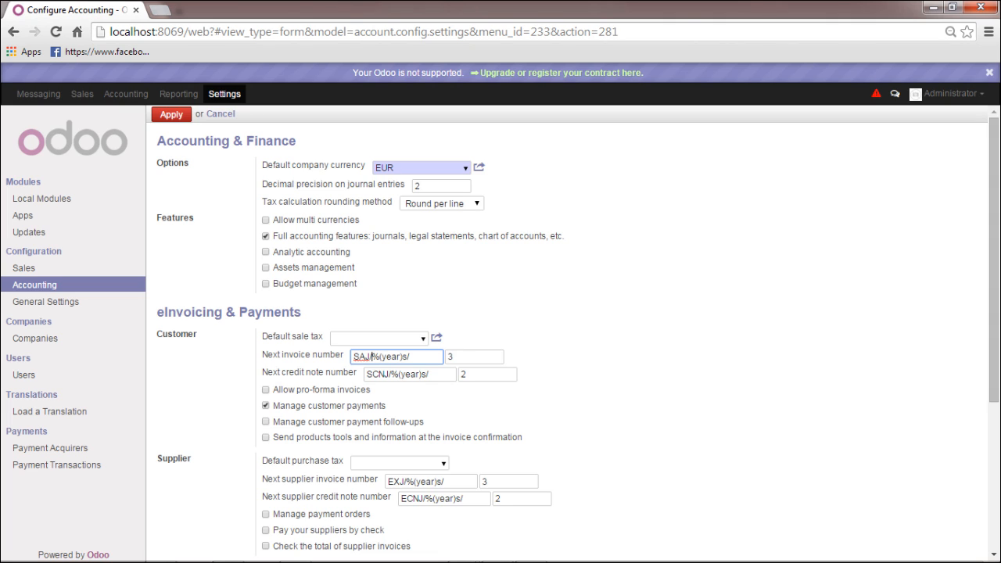
click(451, 357)
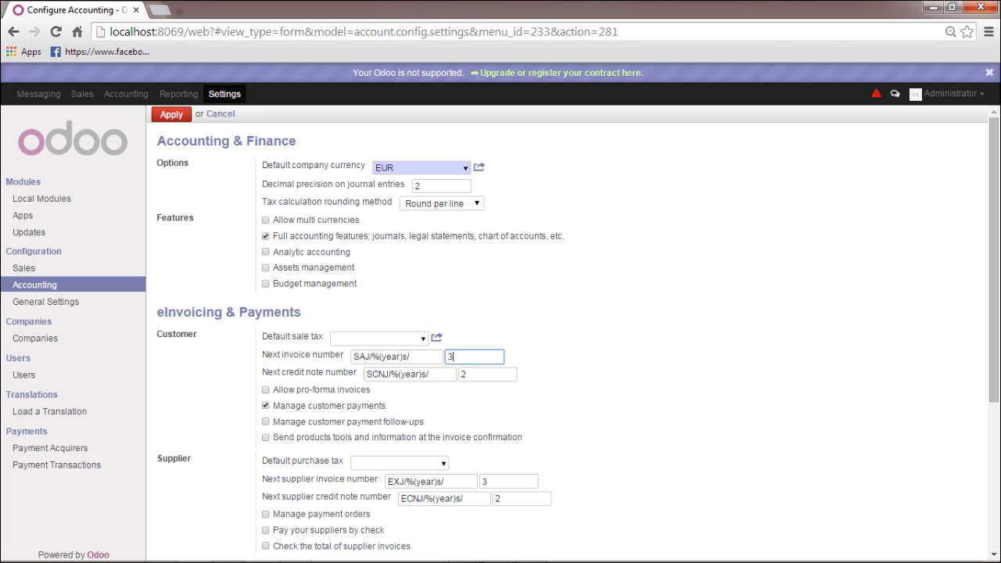
Review credit note numbering SCNJ/%(year)s/ 2, then list the default purchase taxes
click(431, 375)
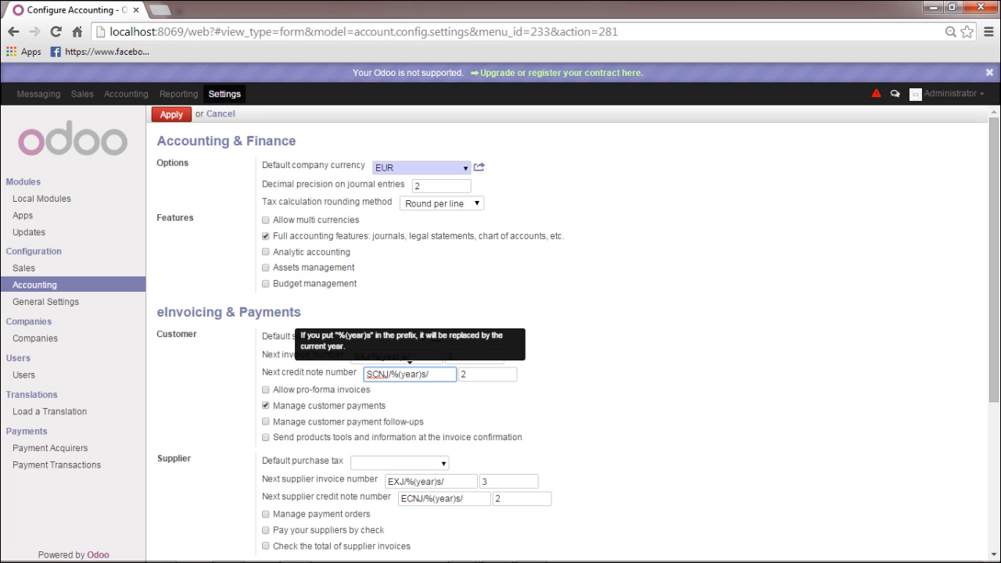
click(476, 374)
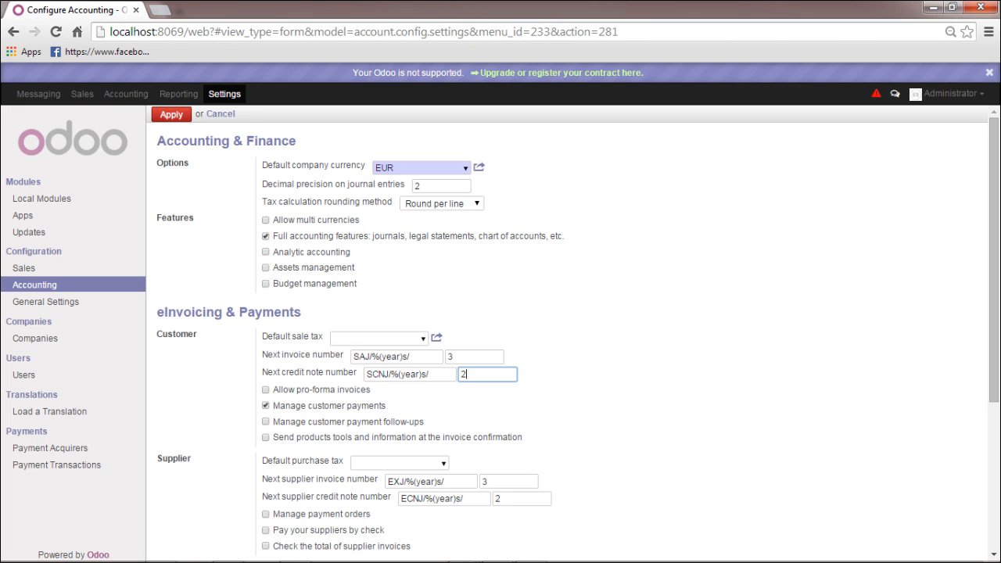
click(391, 375)
click(430, 374)
click(476, 375)
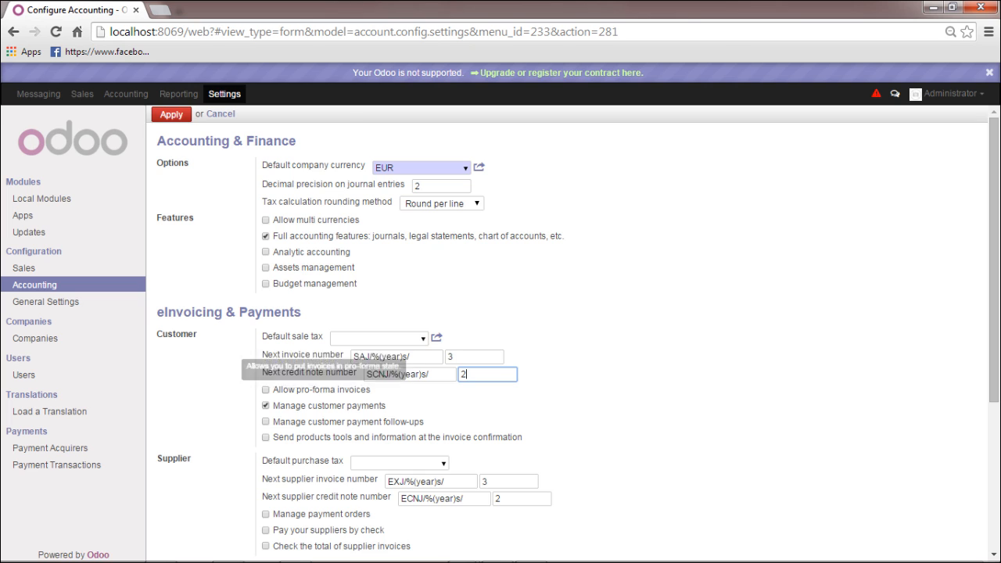
scroll(313, 373, down, 2)
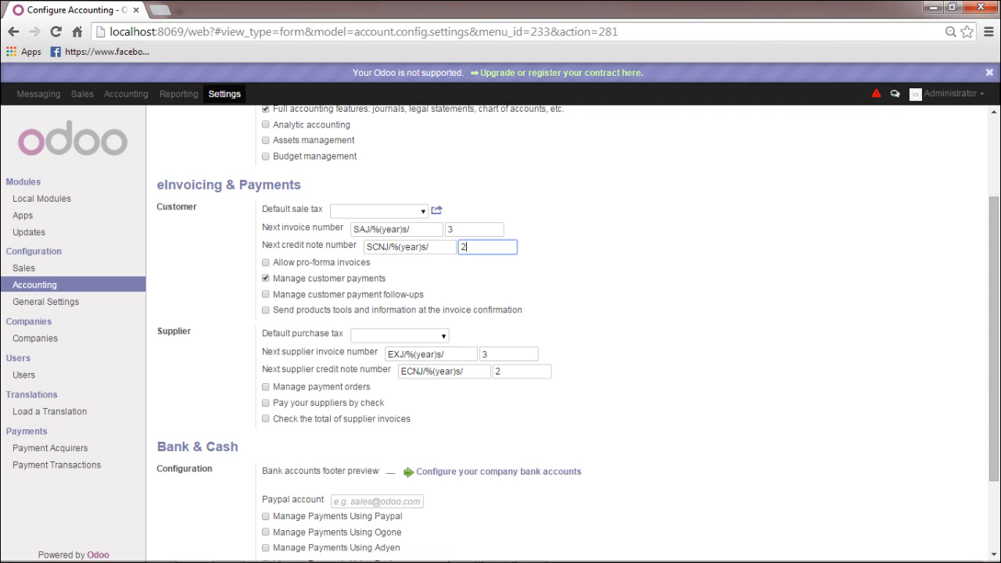
click(400, 335)
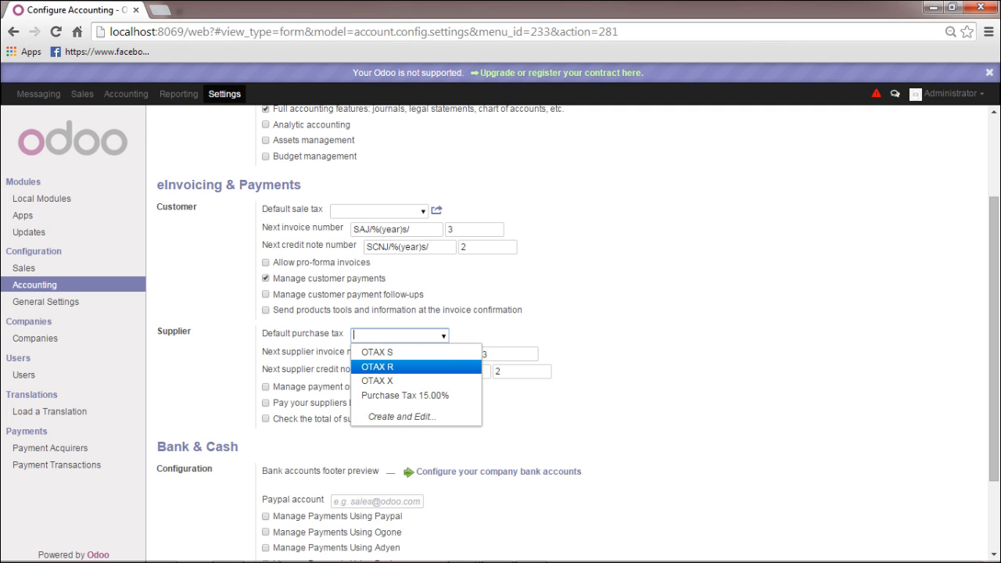
Leave default purchase tax empty and check supplier numbering, credit notes at ECNJ/%(year)s/ 2
key(Escape)
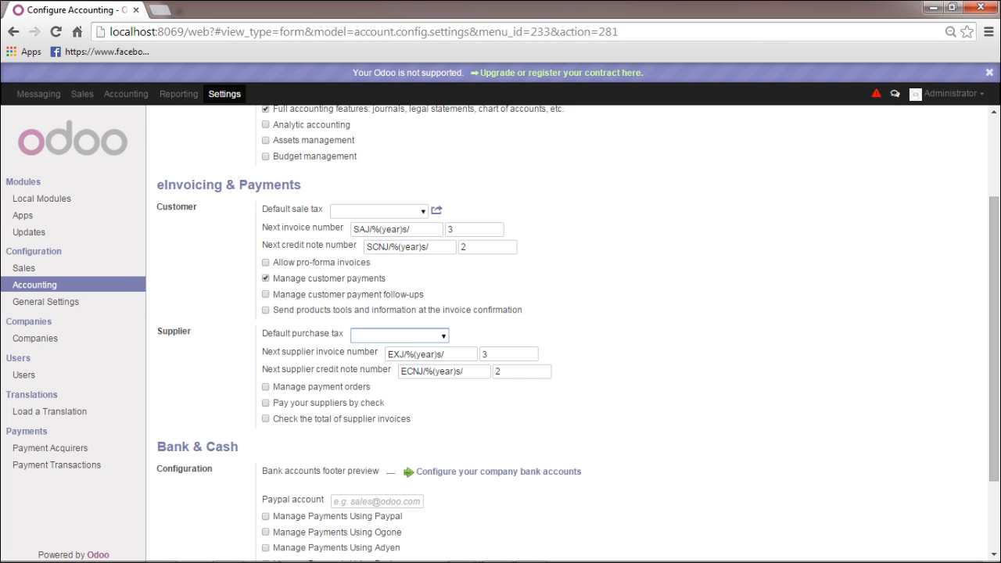
click(393, 354)
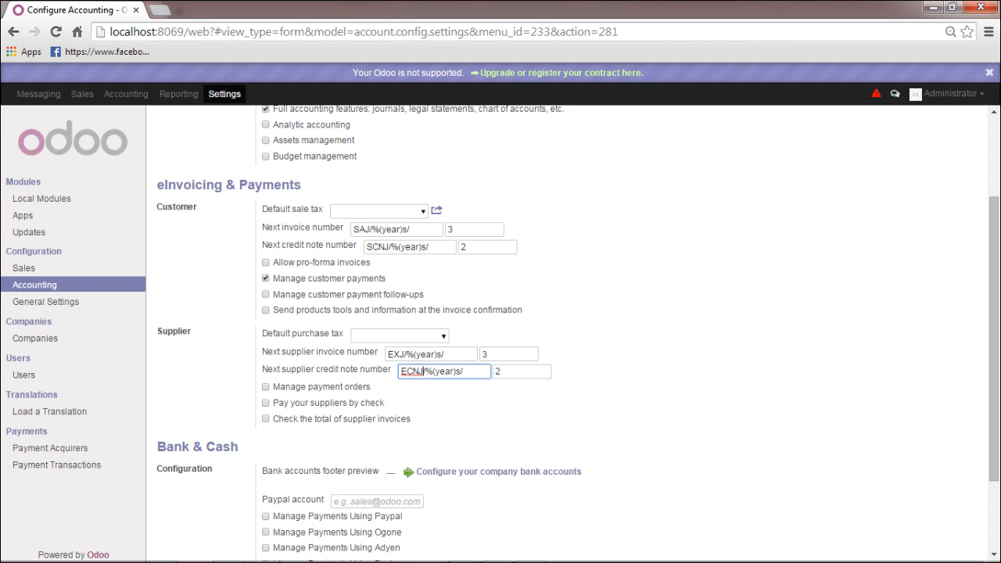
click(468, 372)
click(513, 372)
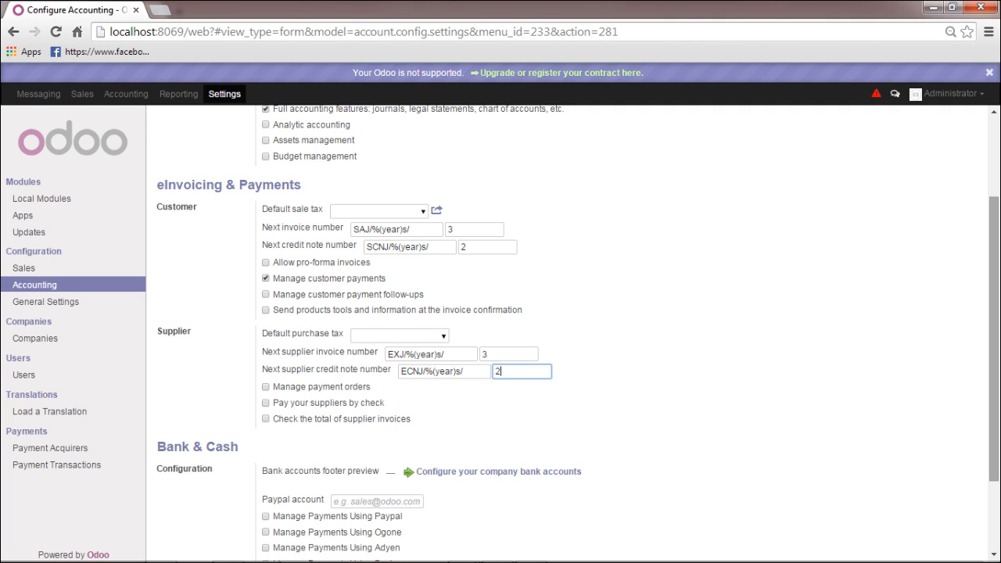
Tick 'Manage Payments Using Paypal' and apply the accounting settings
scroll(994, 336, down, 1)
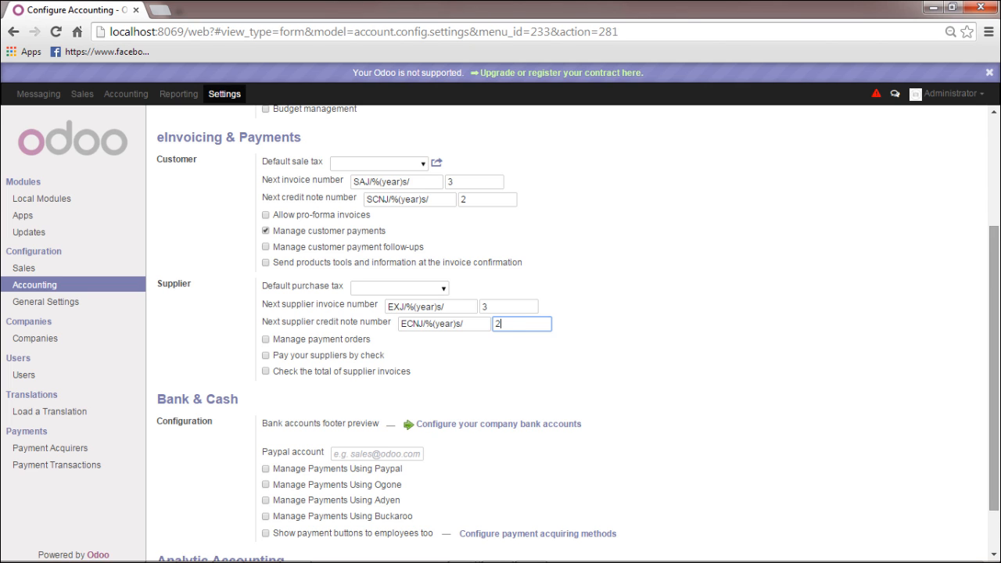
scroll(578, 333, down, 1)
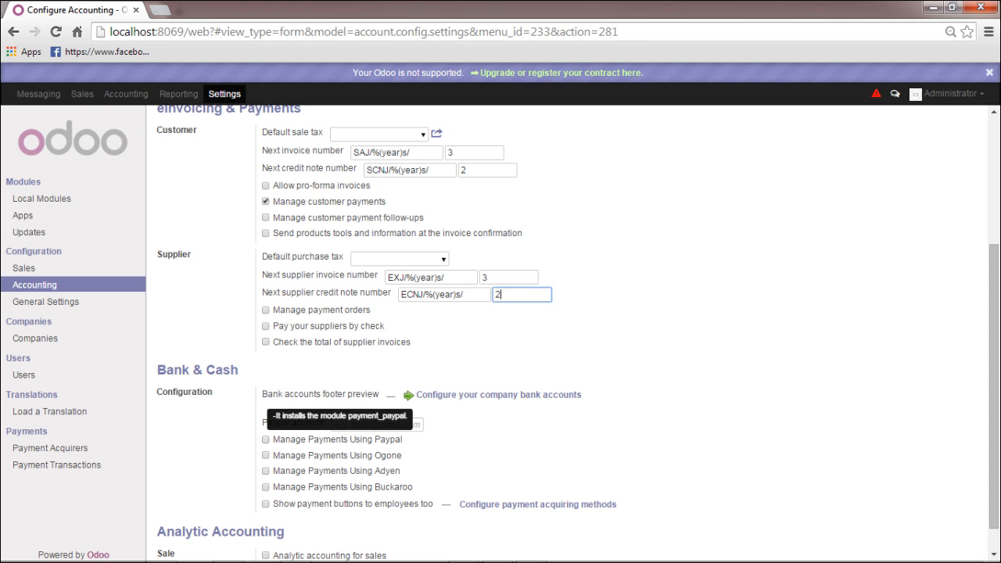
click(266, 440)
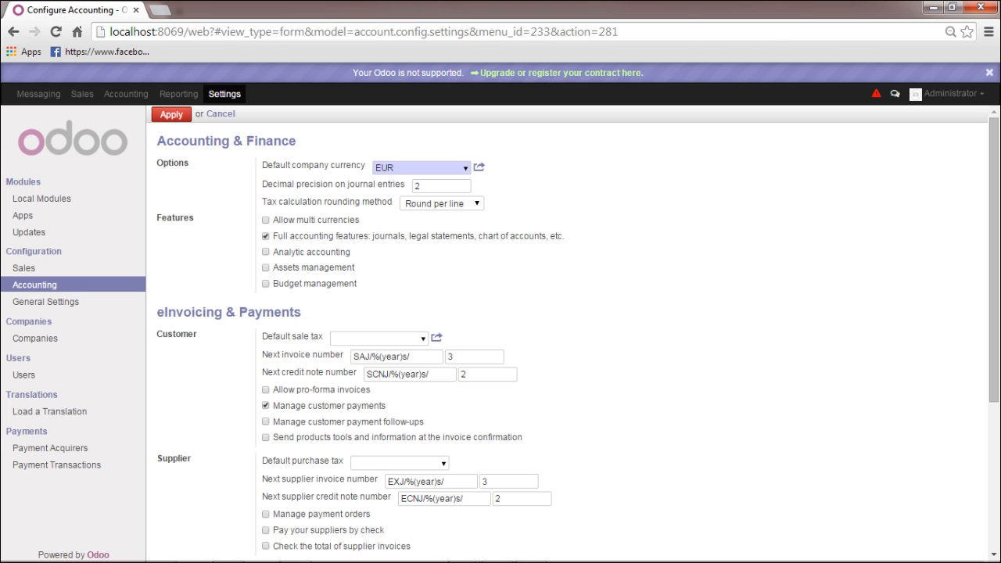
scroll(993, 313, down, 3)
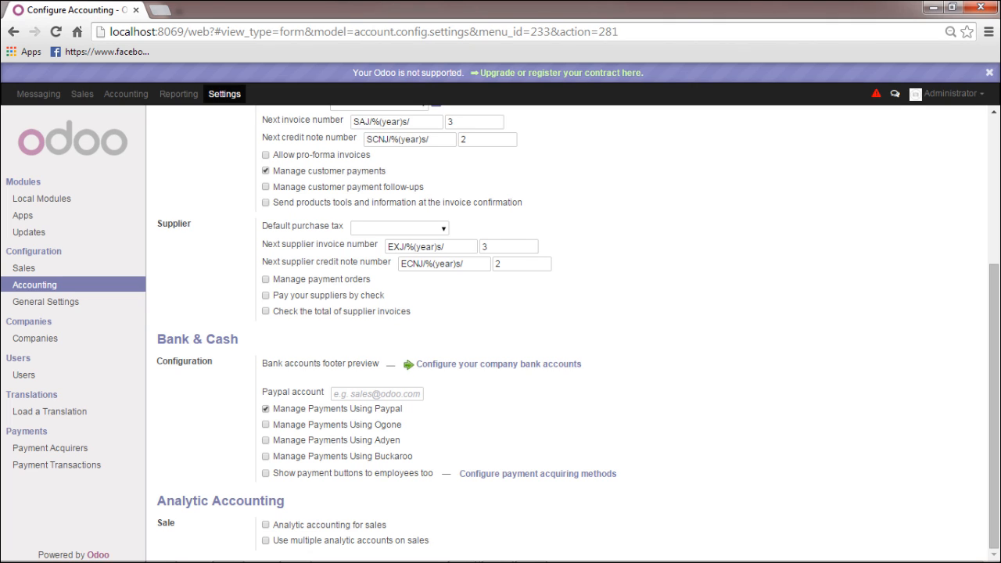
scroll(571, 335, up, 3)
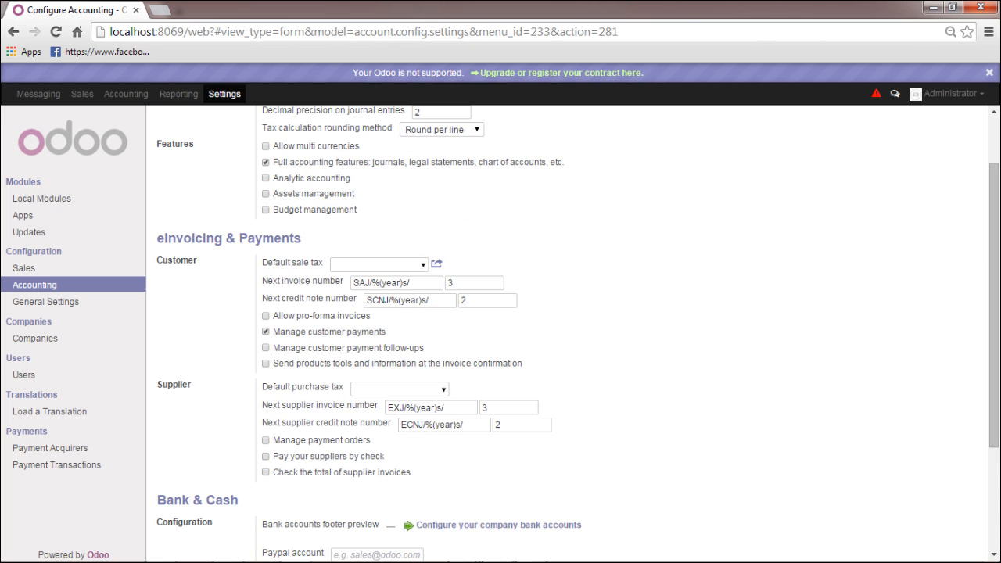
scroll(578, 333, down, 3)
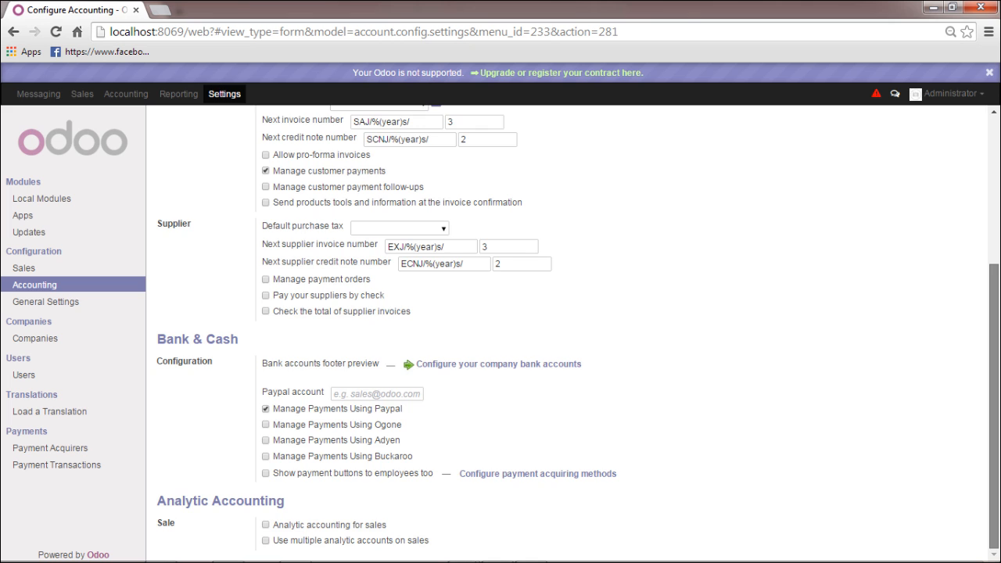
scroll(571, 332, up, 5)
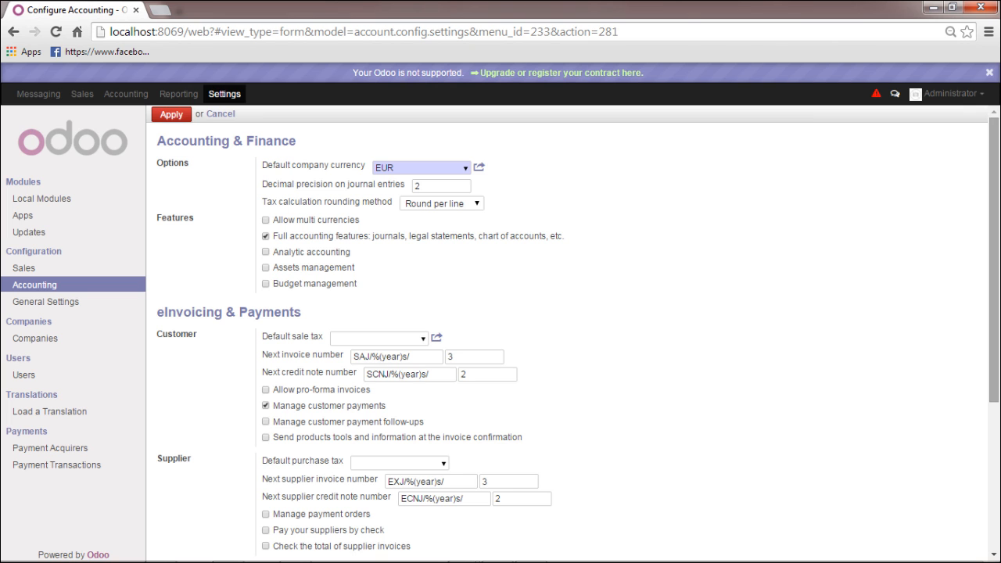
scroll(573, 337, down, 3)
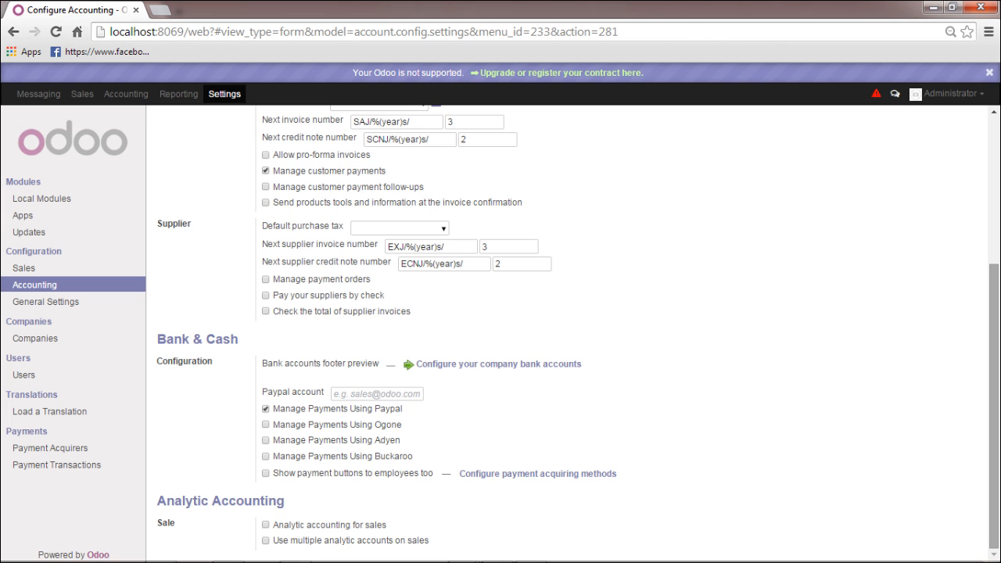
scroll(573, 337, up, 3)
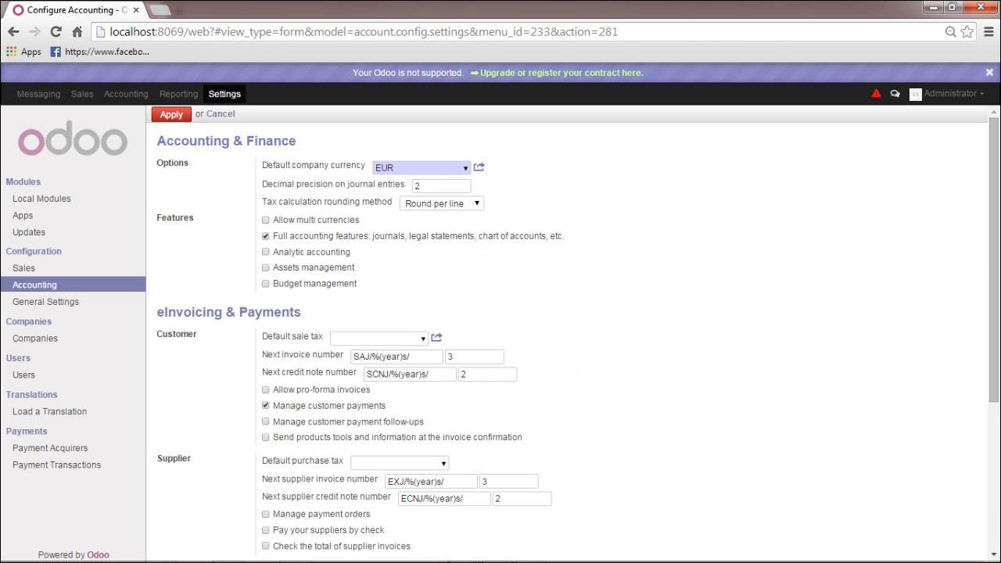
click(172, 114)
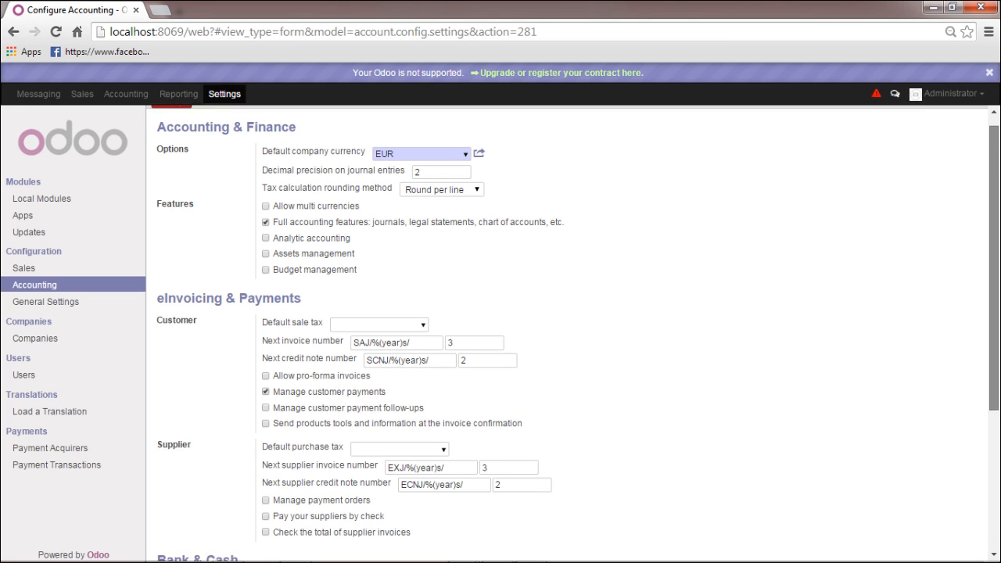
scroll(571, 333, down, 5)
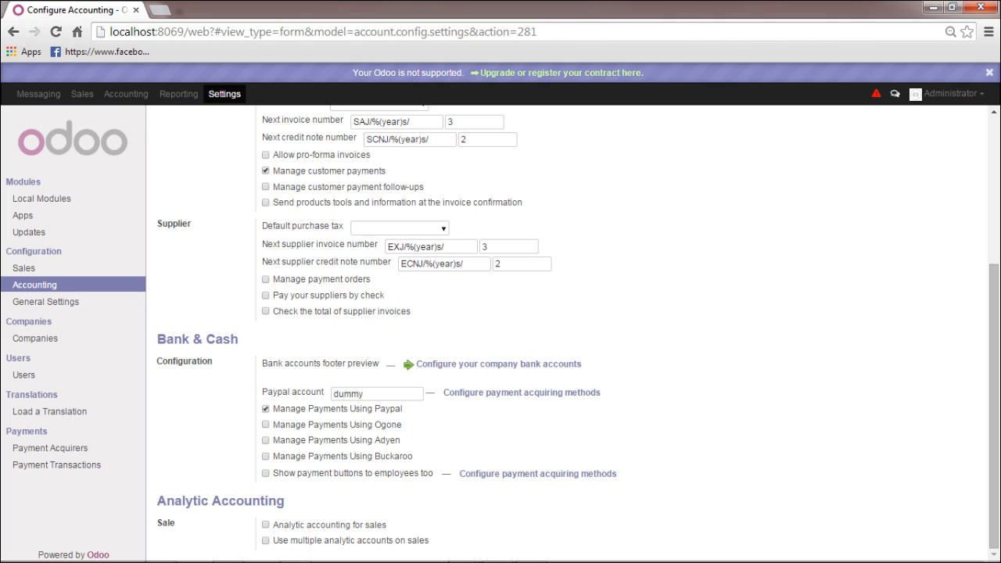
click(372, 395)
key(ctrl+a)
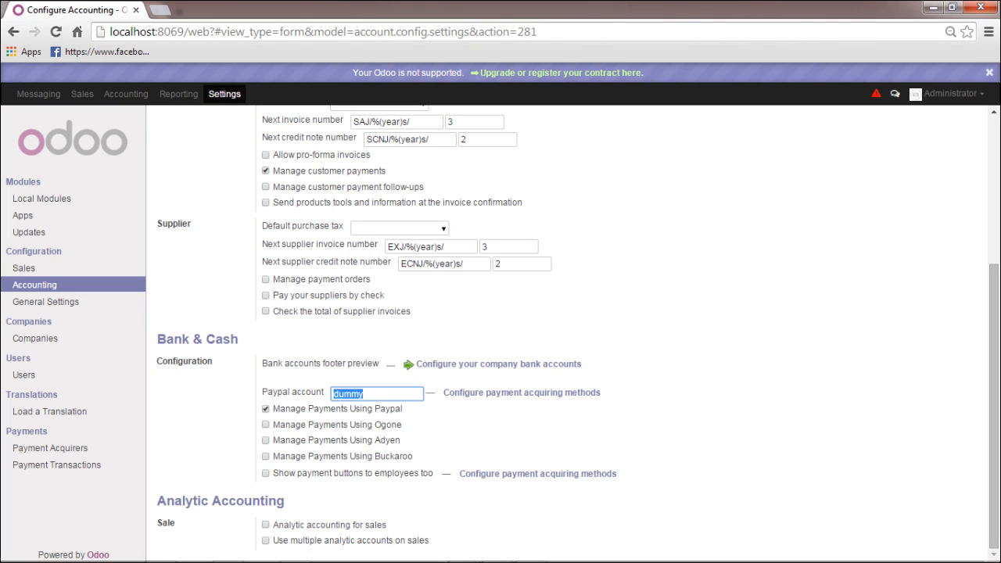
click(367, 394)
drag(366, 395, 323, 394)
click(366, 394)
drag(367, 394, 332, 395)
click(366, 395)
click(523, 393)
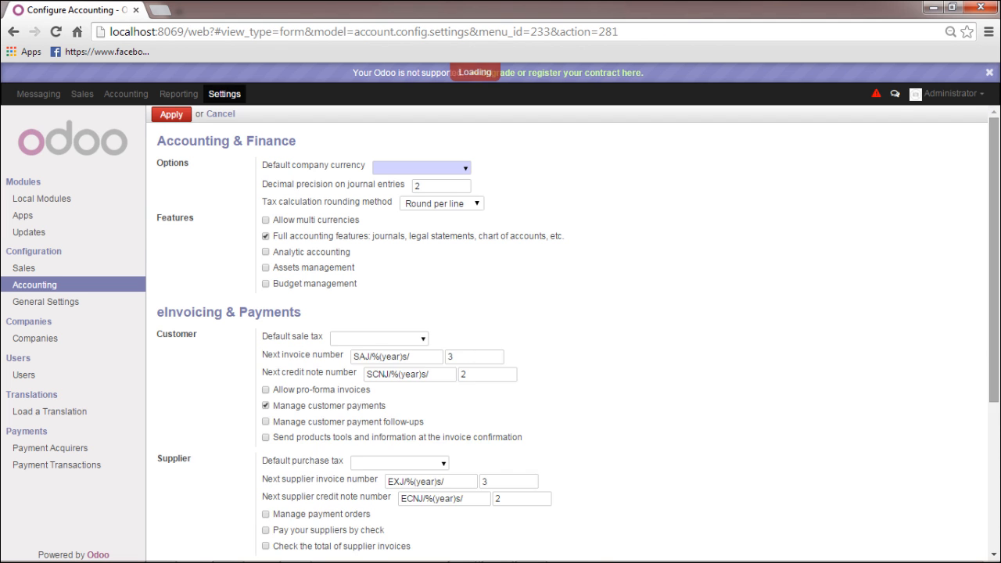
Untick 'Manage Payments Using Paypal', confirm the uninstall warning, and apply
scroll(573, 332, down, 3)
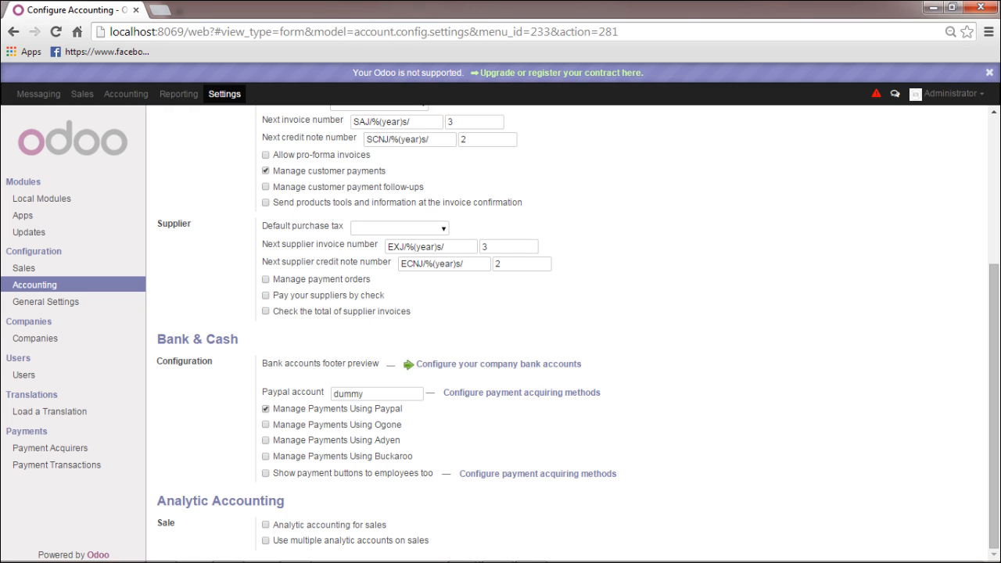
click(266, 409)
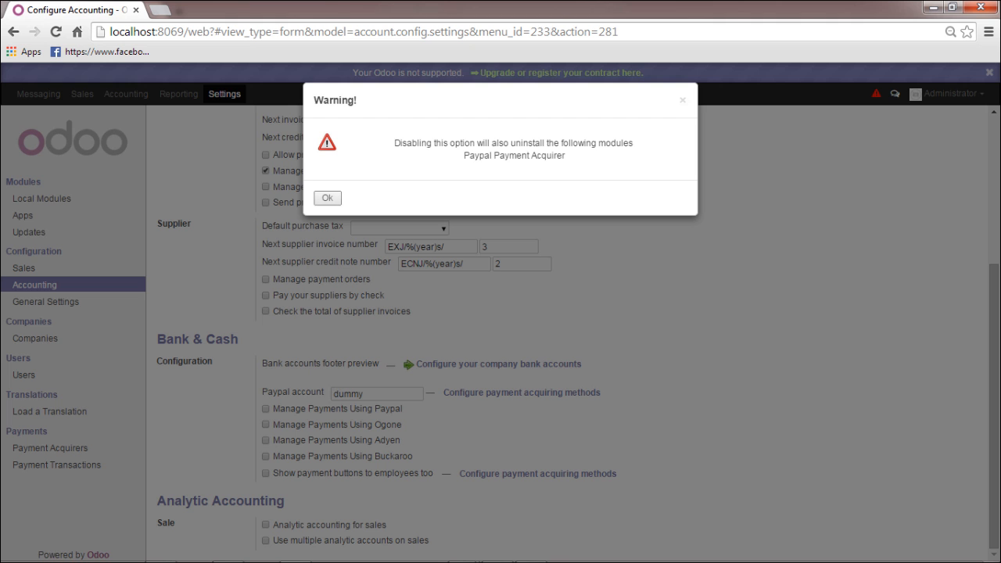
click(328, 199)
drag(994, 336, 994, 188)
click(172, 114)
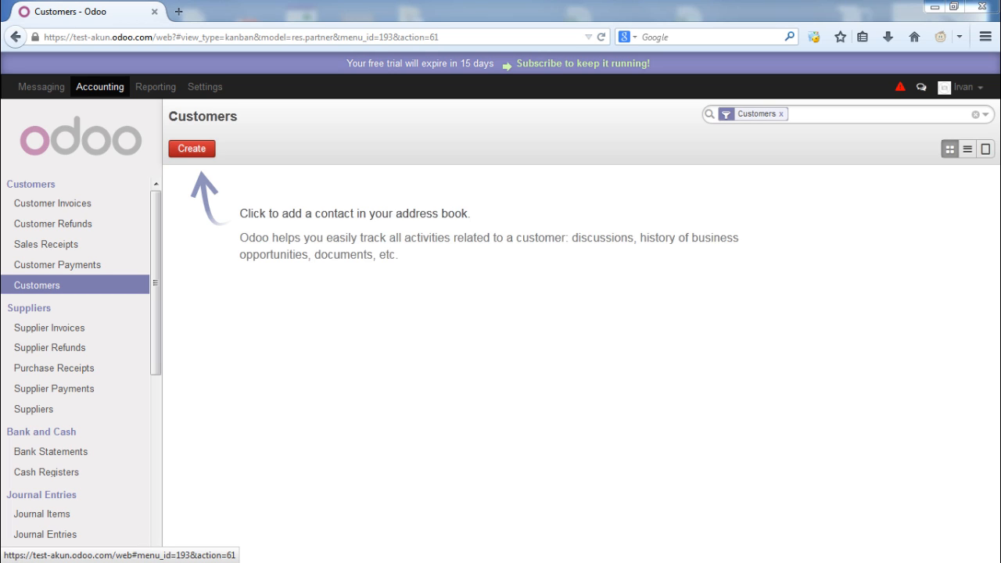
From the Customers list, create a new customer record named 'Customer 1'
click(37, 285)
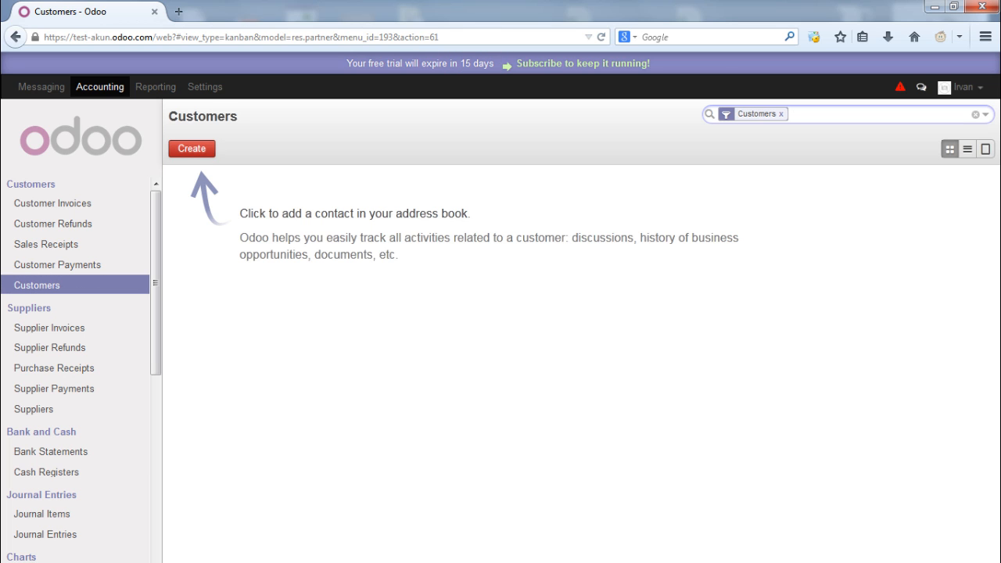
click(192, 148)
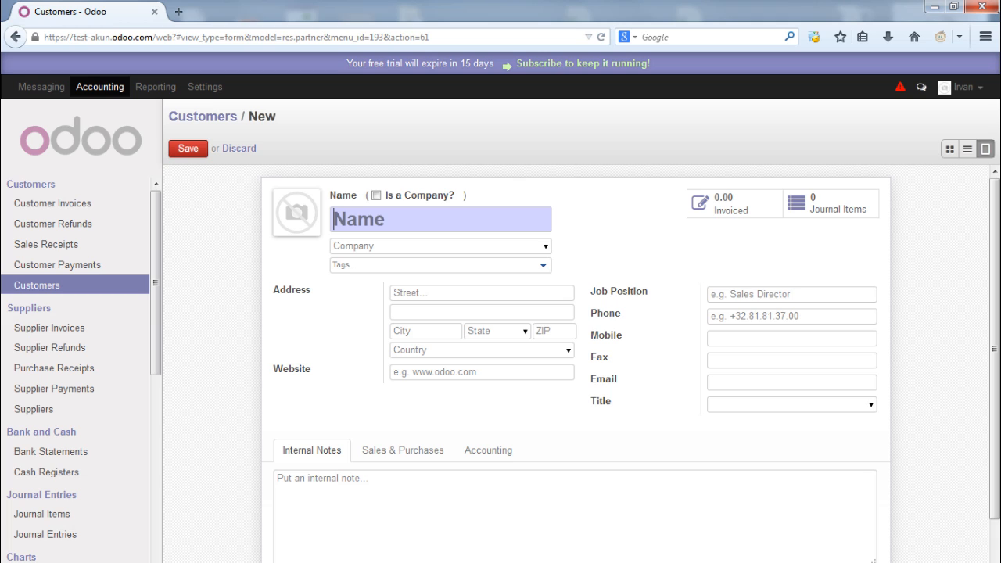
text(Customer)
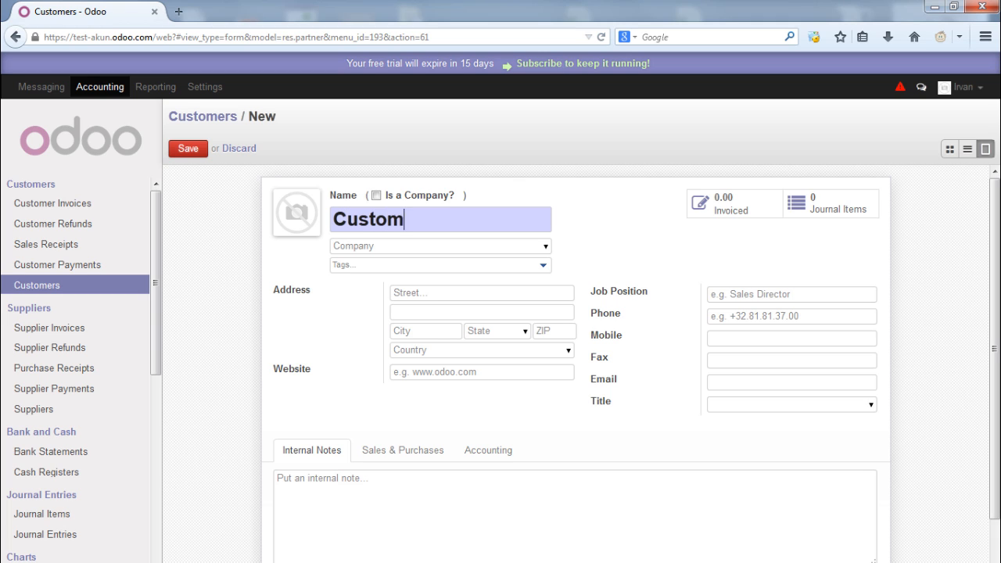
text( 1)
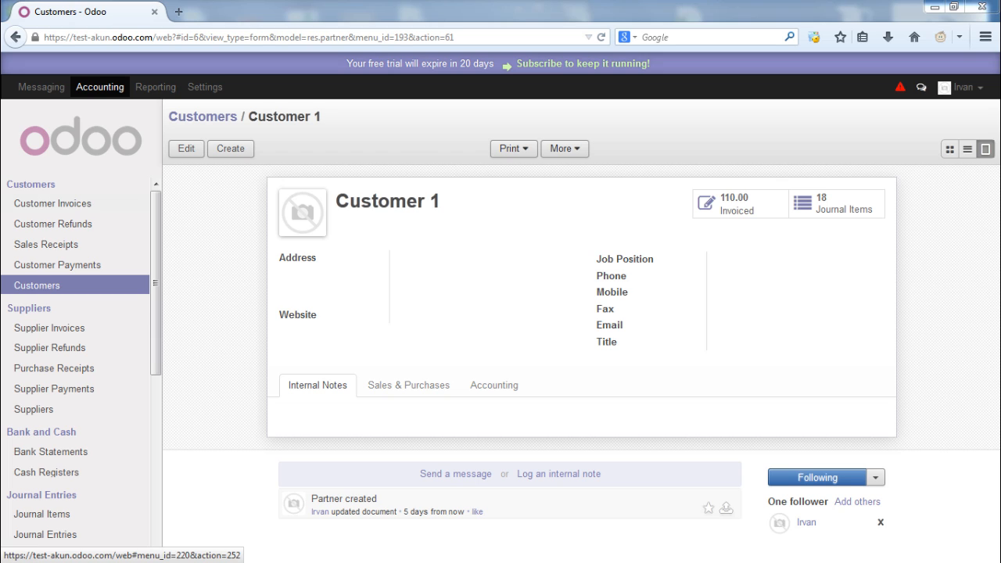
From the Customer Invoices list, create a new draft invoice in the Sales Journal (EUR)
click(53, 204)
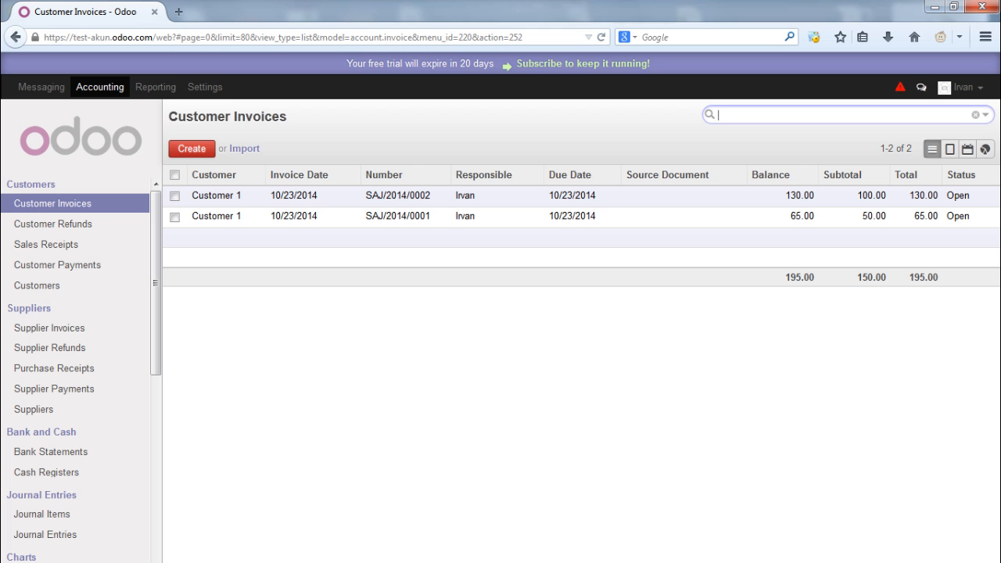
click(192, 149)
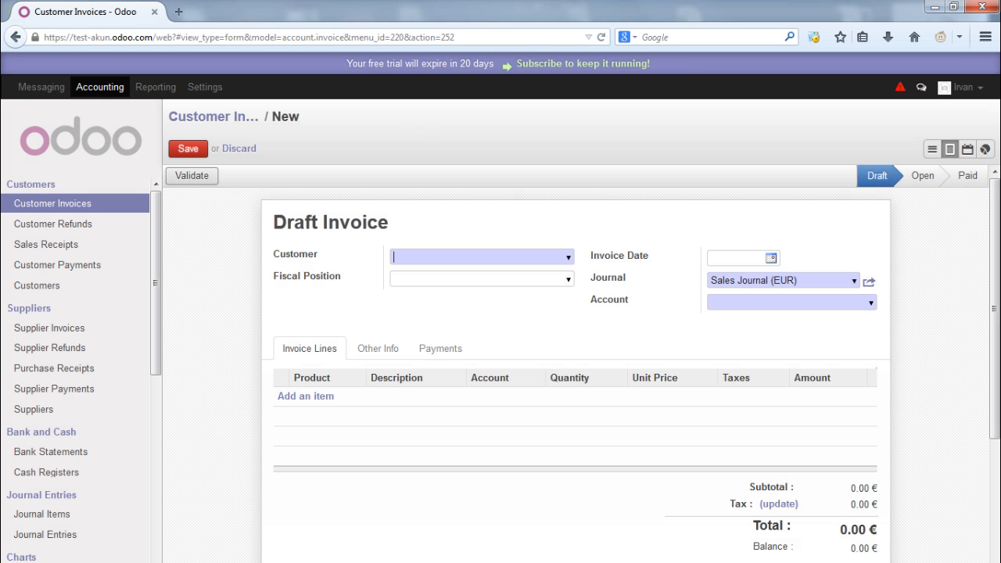
Set the invoice customer to Customer 1, fiscal position Normal Taxes, invoice date 10/23/2014
click(569, 258)
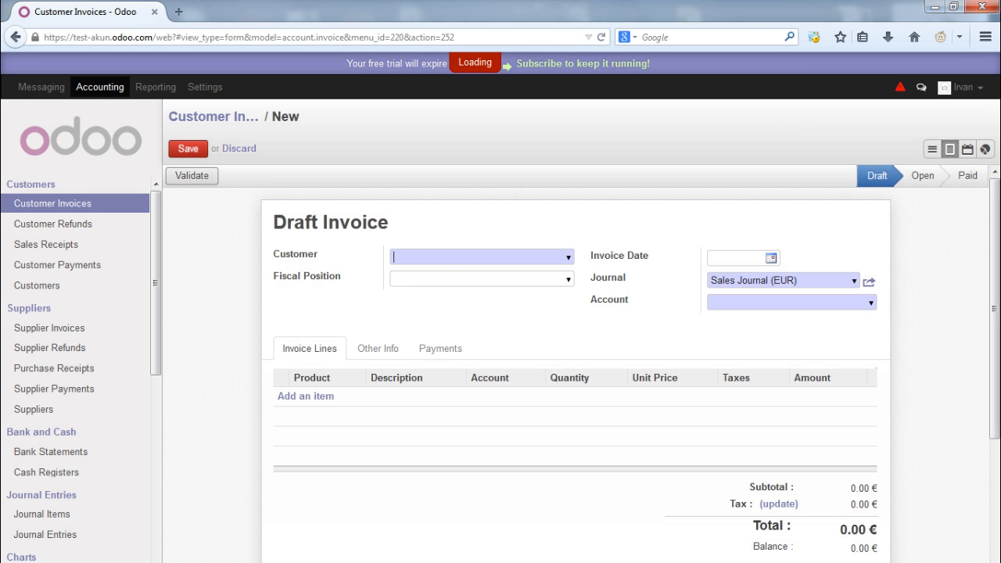
key(Return)
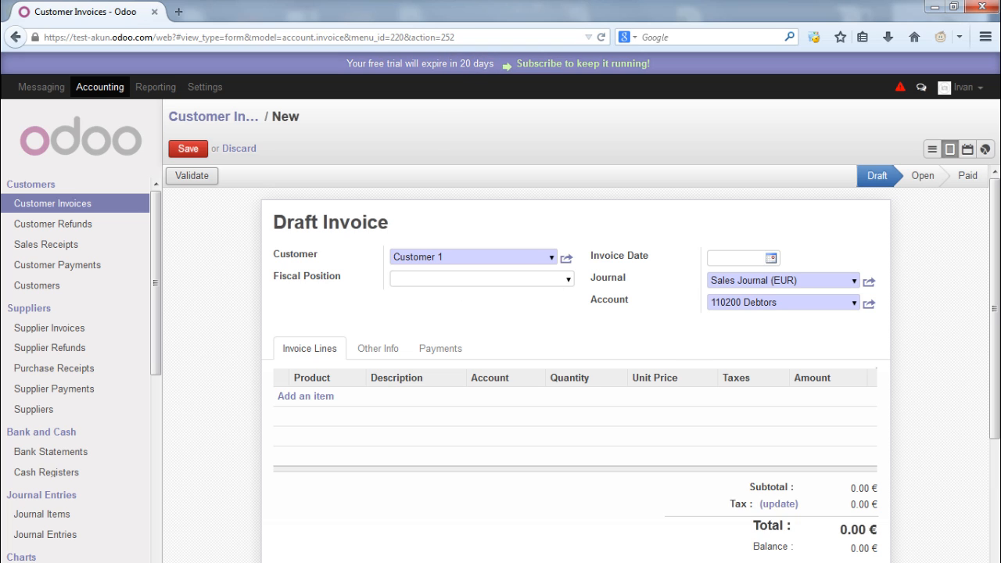
click(569, 280)
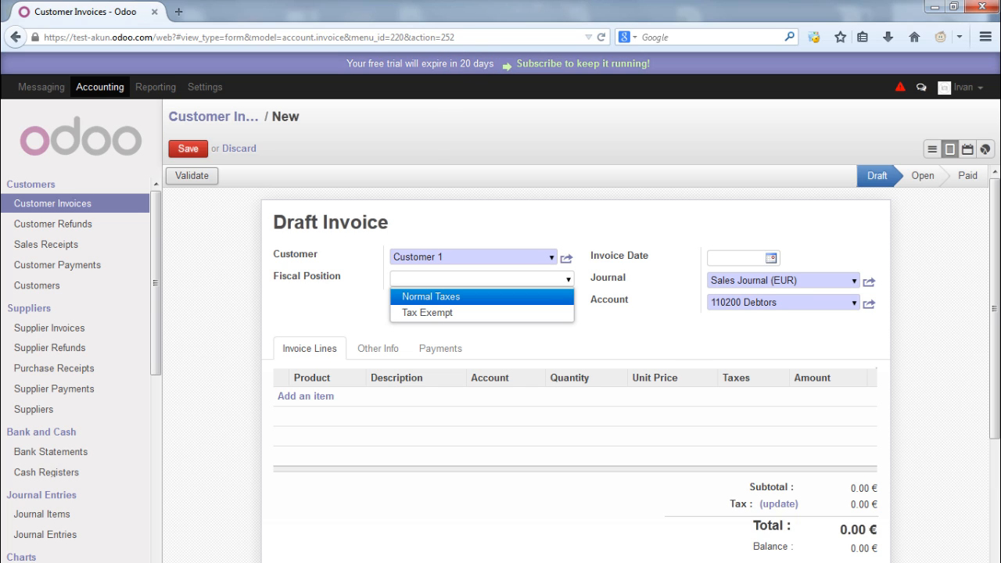
key(Down)
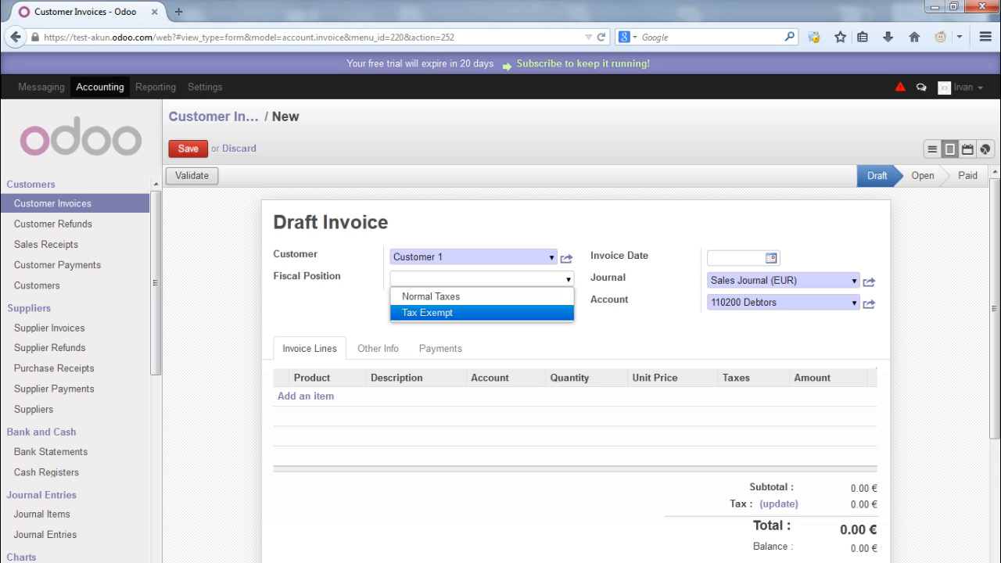
key(Up)
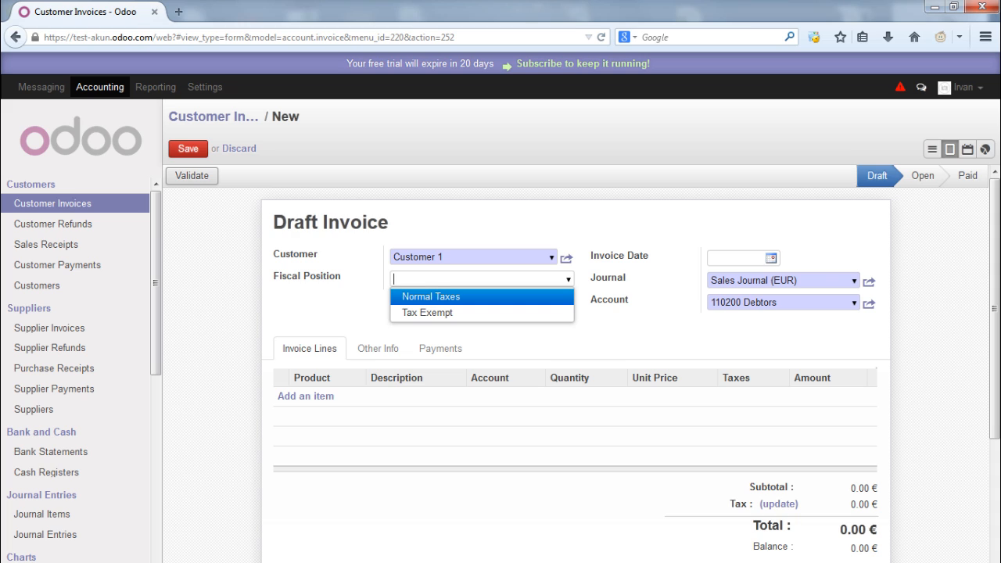
key(Down)
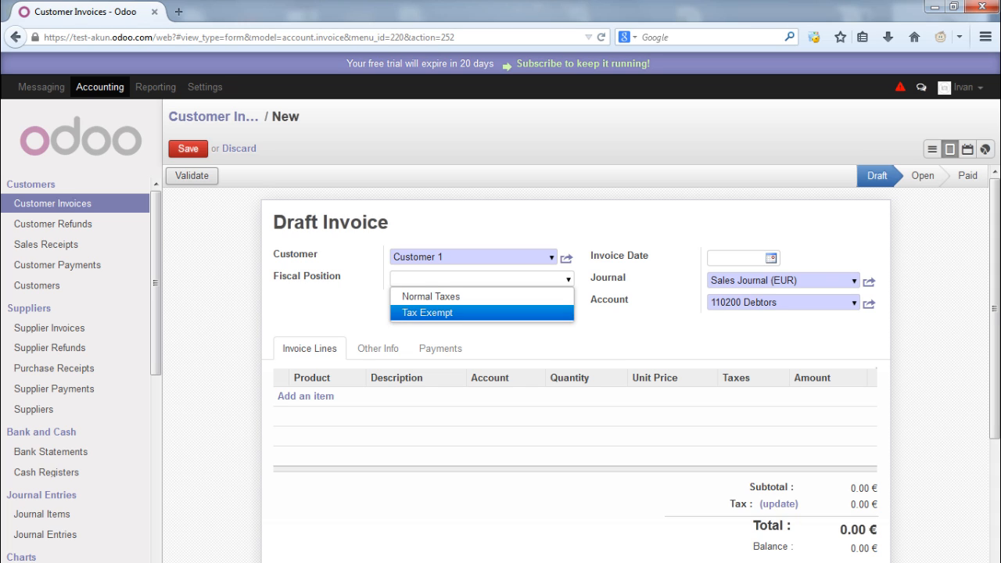
key(Up)
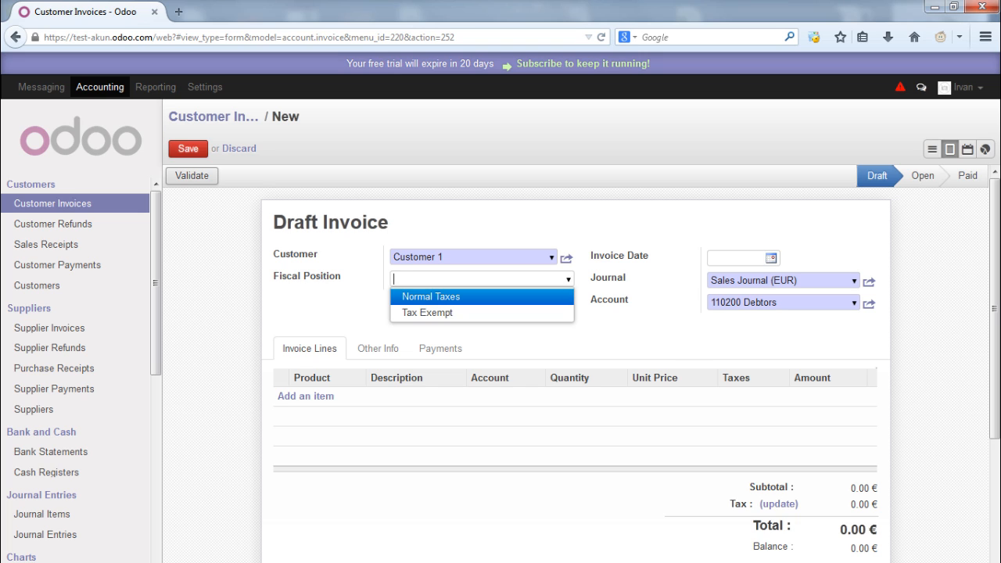
key(Return)
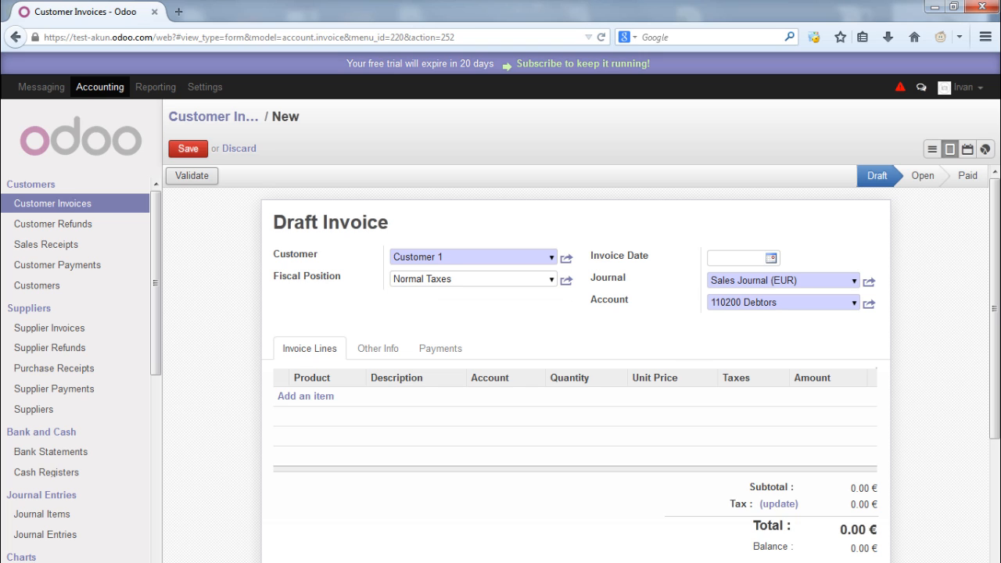
key(Tab)
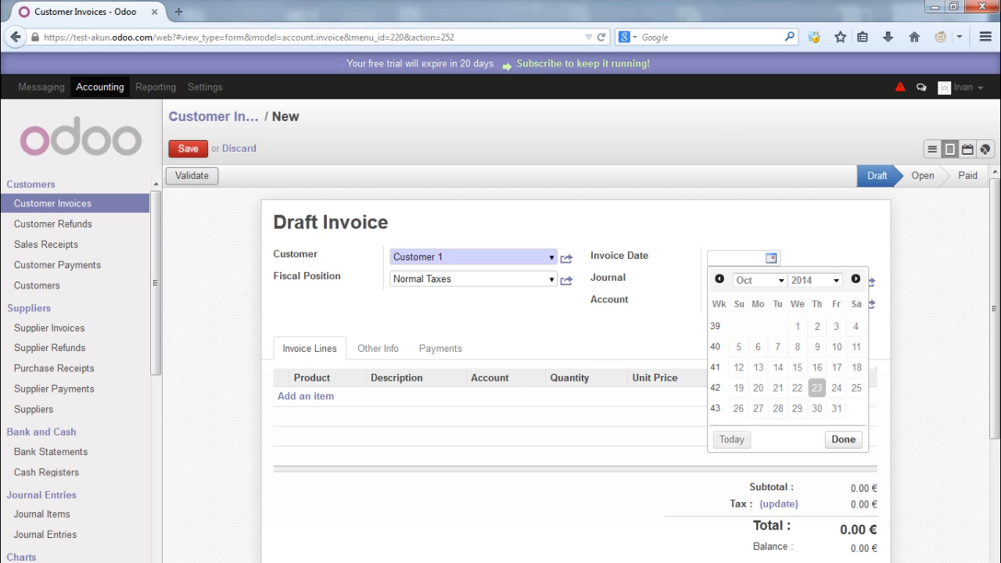
click(817, 388)
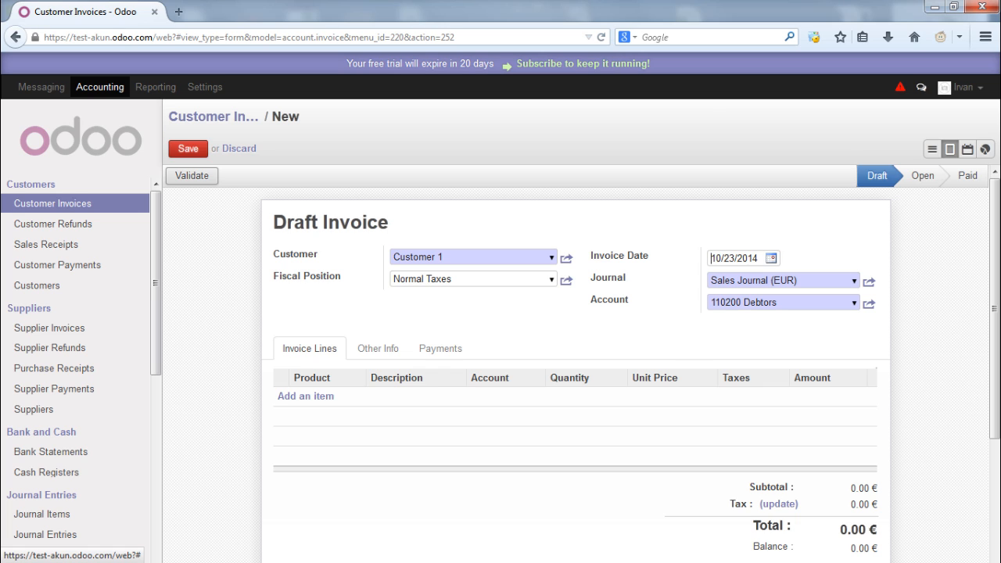
Add a line of 100 Produk 1 and recompute taxes, giving 30.00 tax and 130.00 total
click(306, 396)
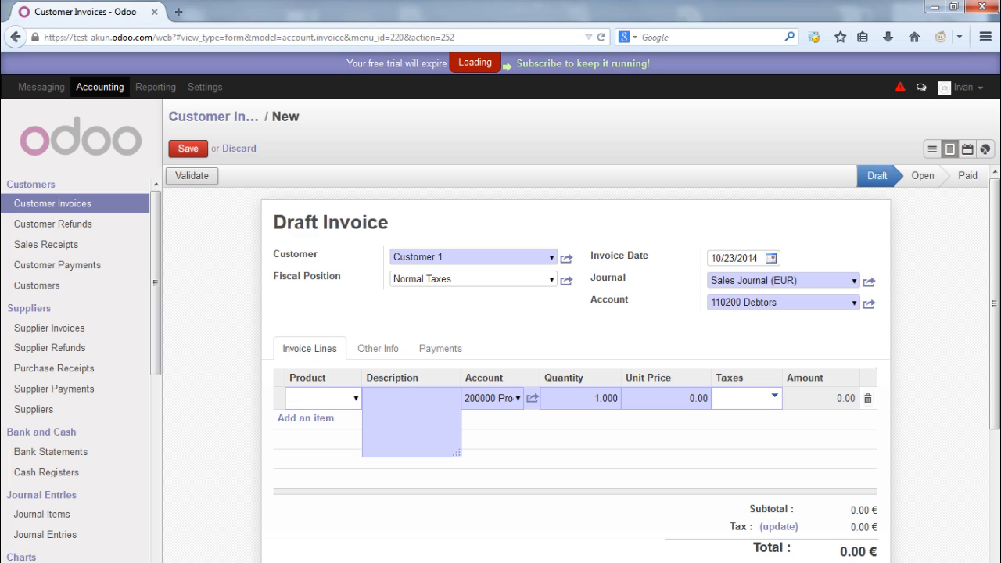
click(356, 399)
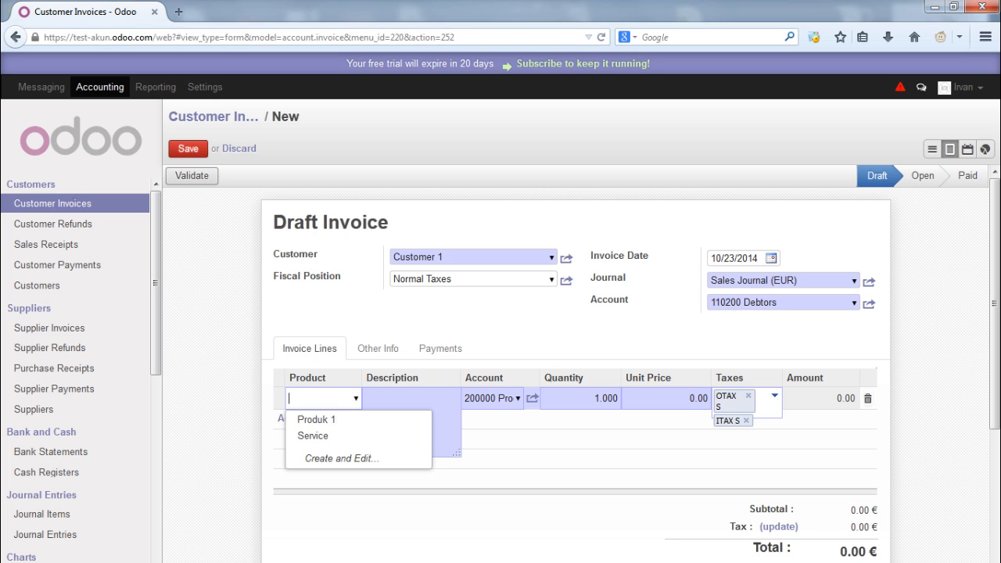
key(Return)
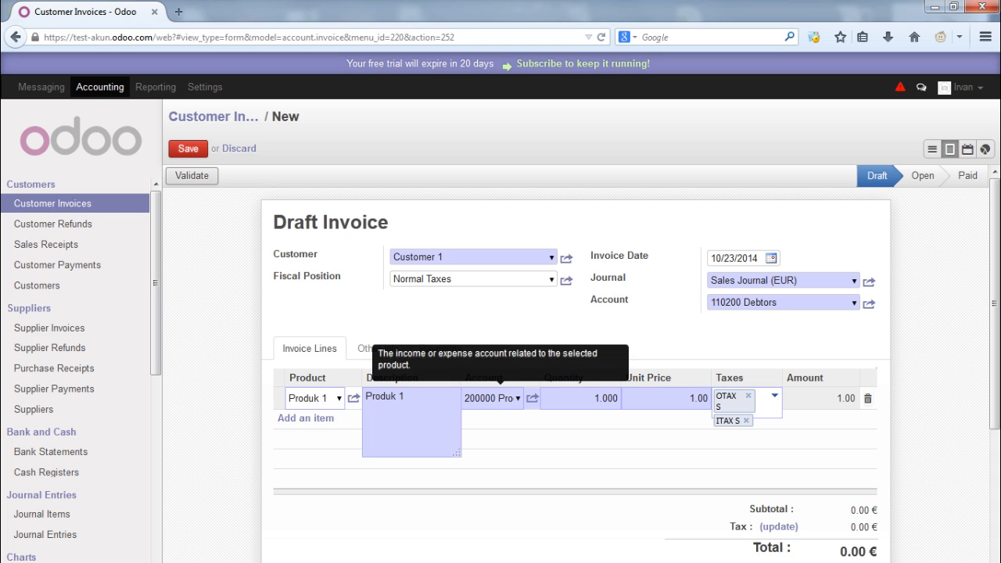
double_click(596, 398)
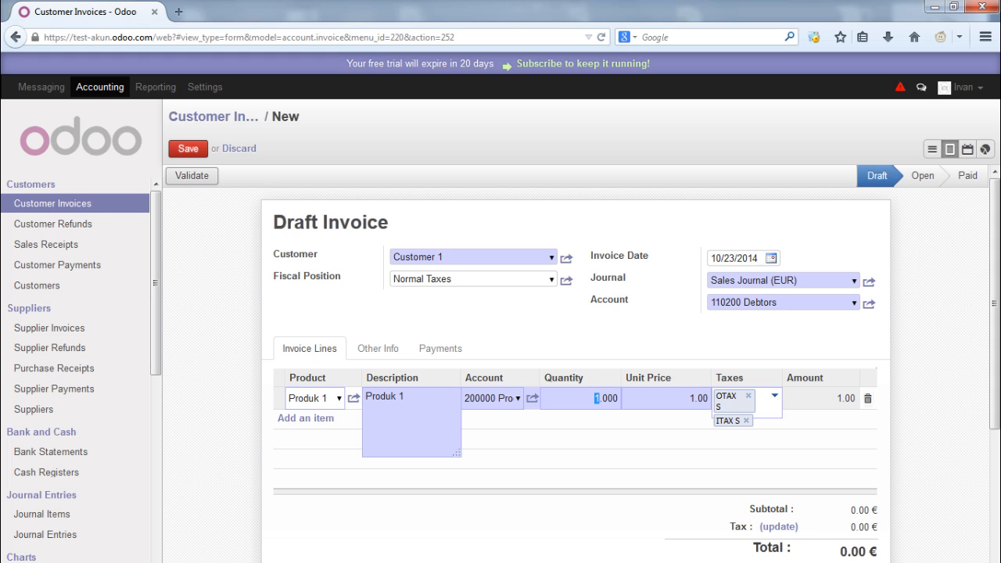
text(100)
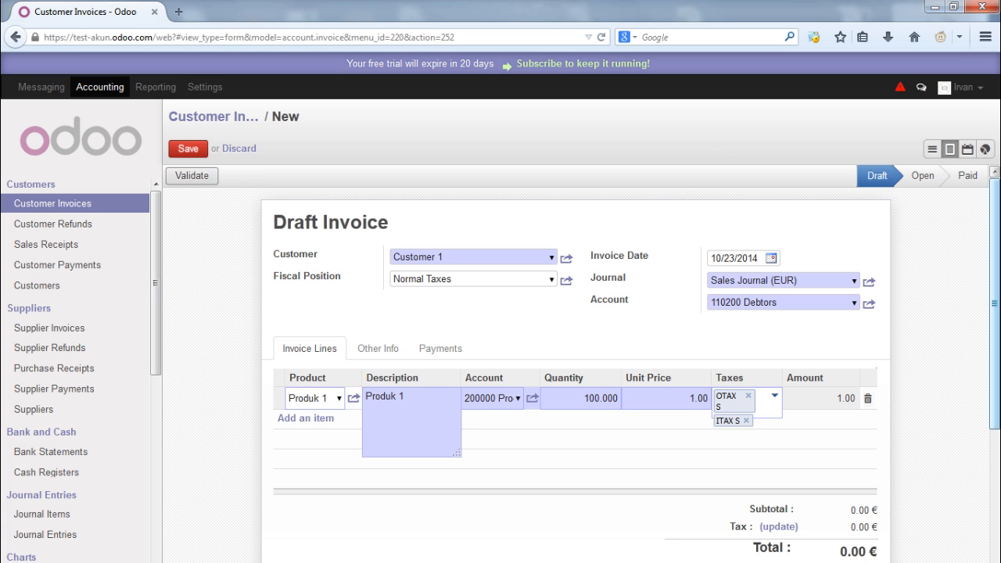
scroll(582, 364, down, 4)
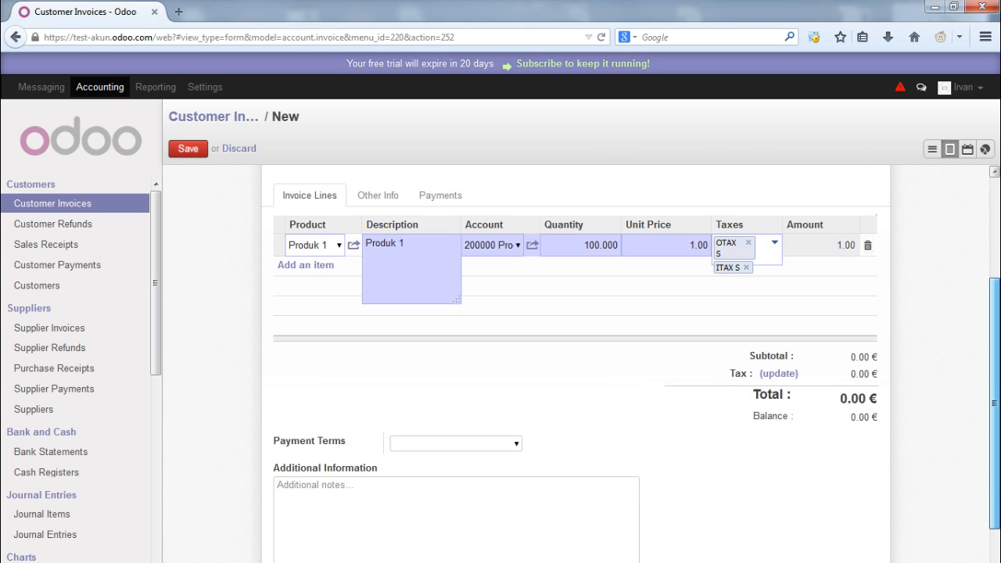
click(779, 374)
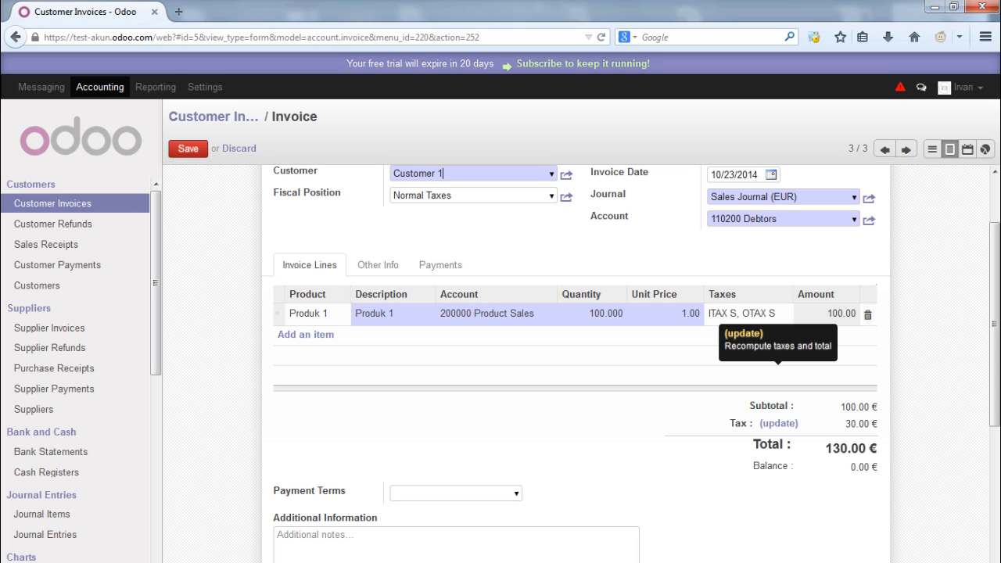
click(517, 494)
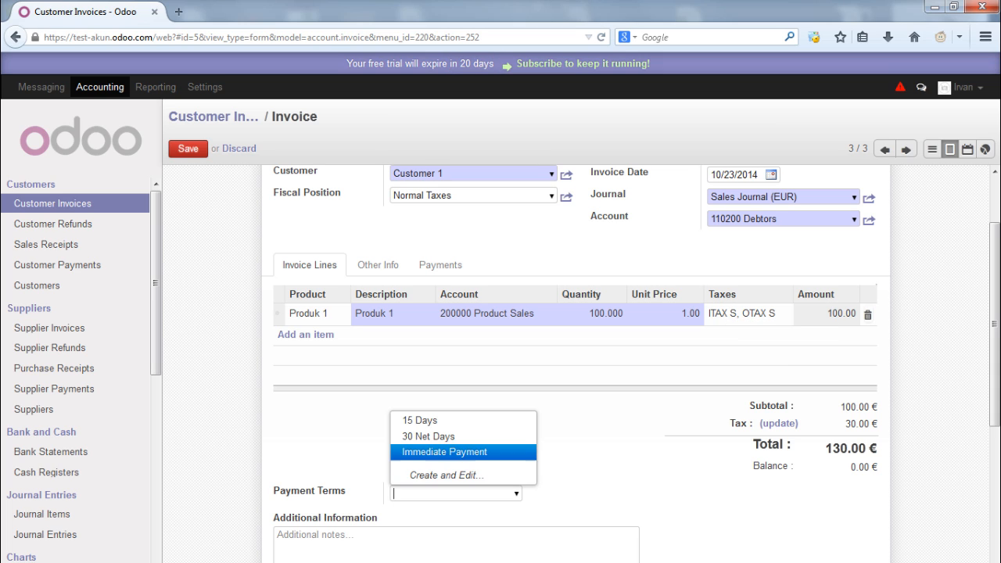
Choose Immediate Payment as the invoice's payment terms and save the draft
key(Up)
key(Up)
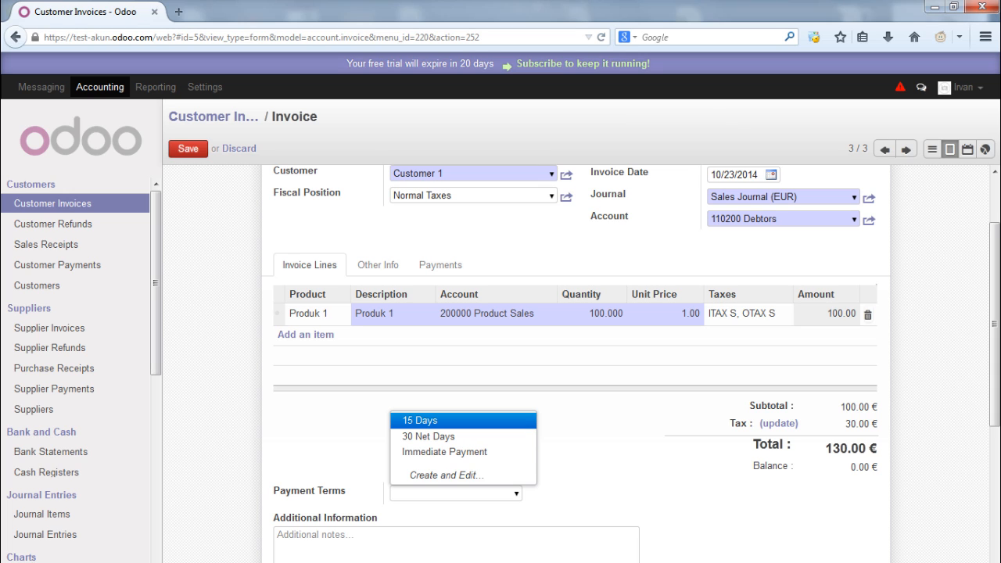
key(Down)
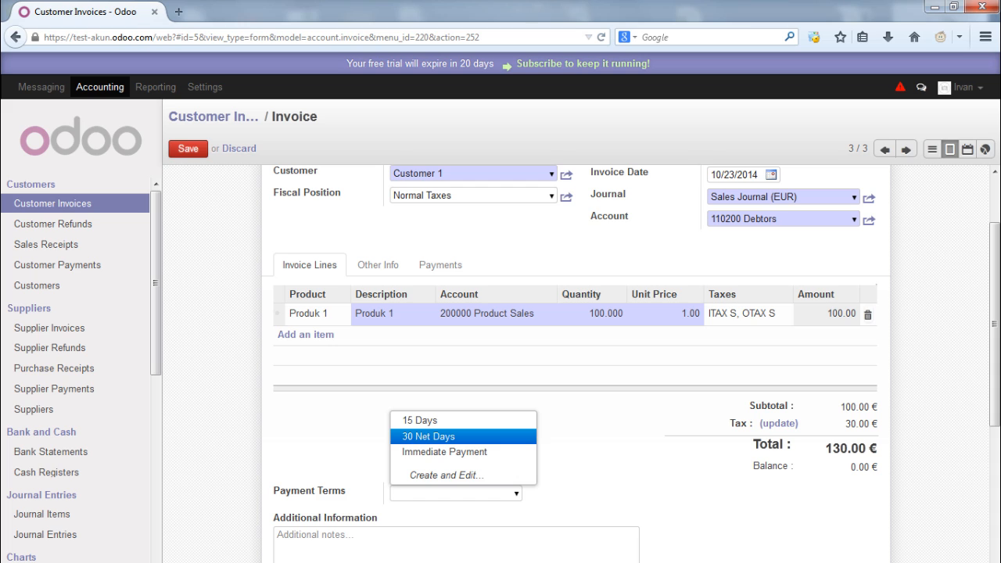
key(Down)
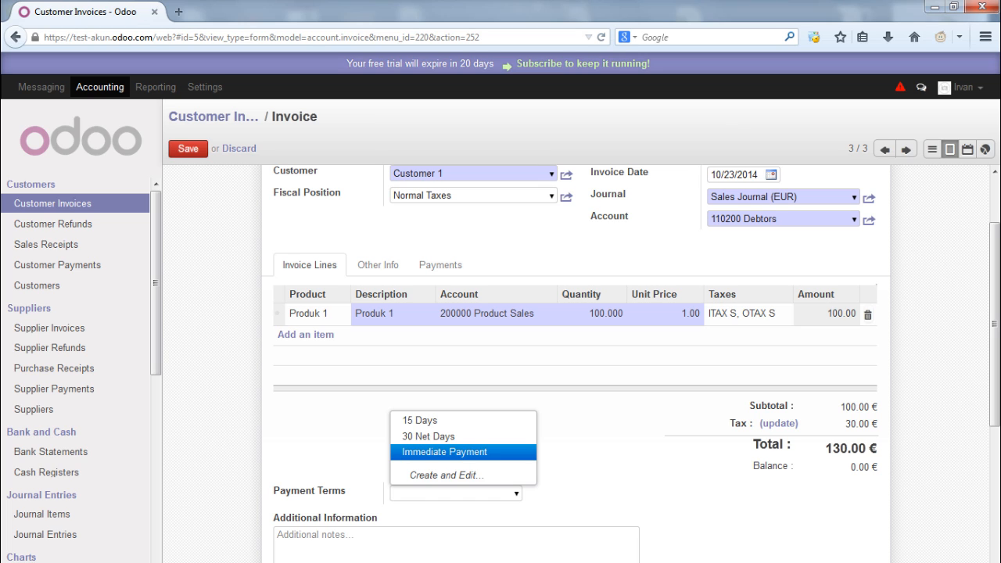
key(Down)
key(Down)
key(Down)
key(Down)
key(Return)
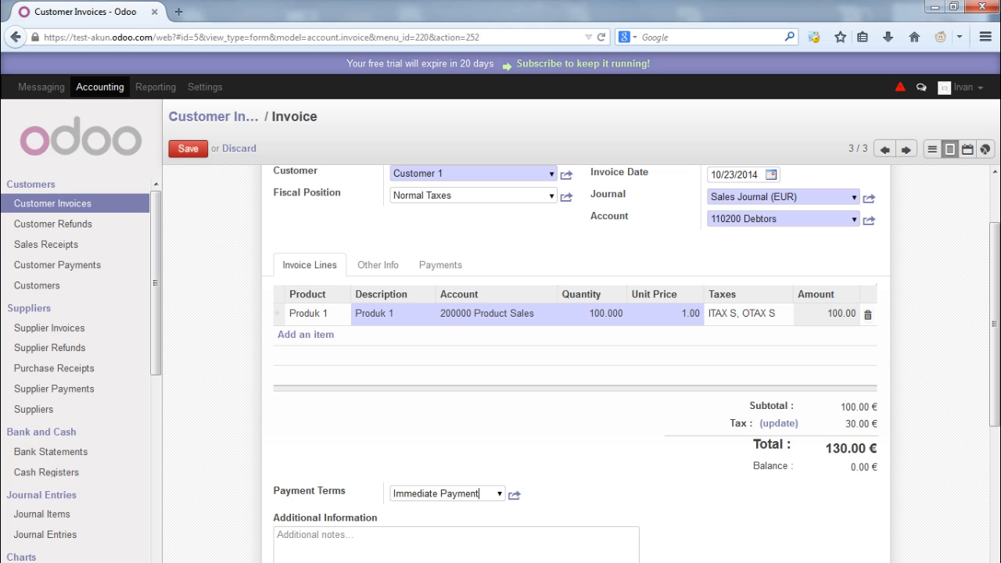
click(188, 149)
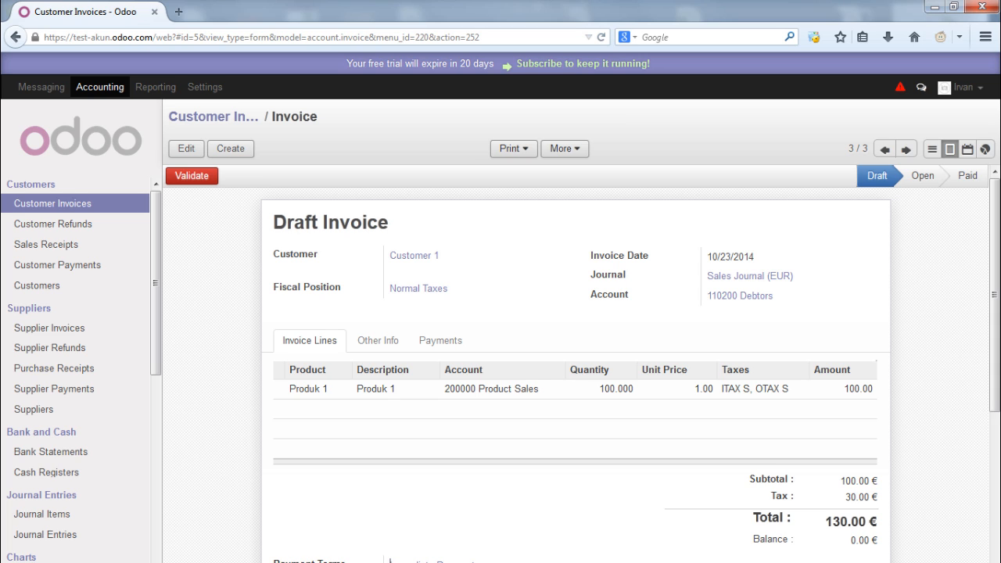
Validate the invoice and highlight its new number SAJ/2014/0003 in the title
click(192, 175)
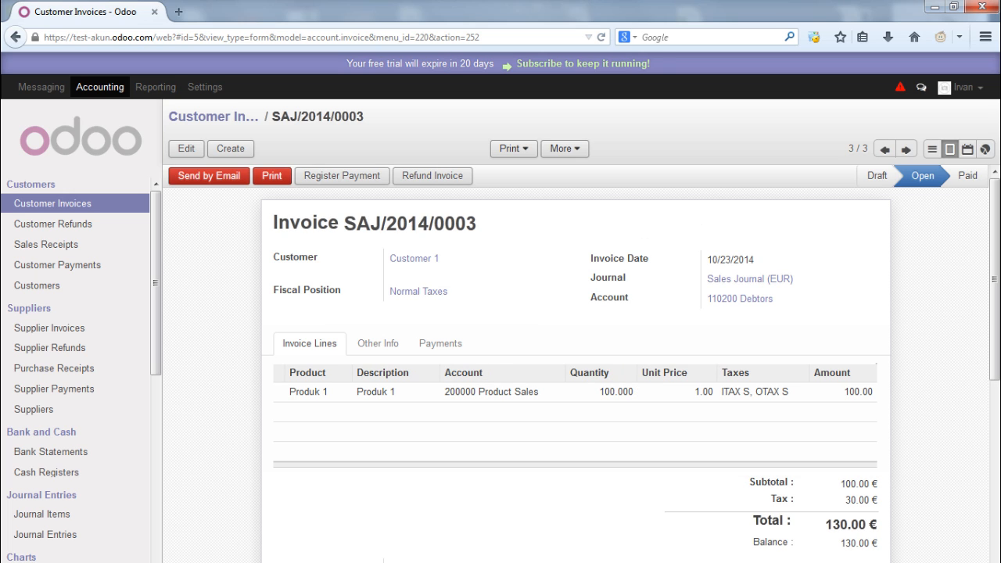
double_click(306, 223)
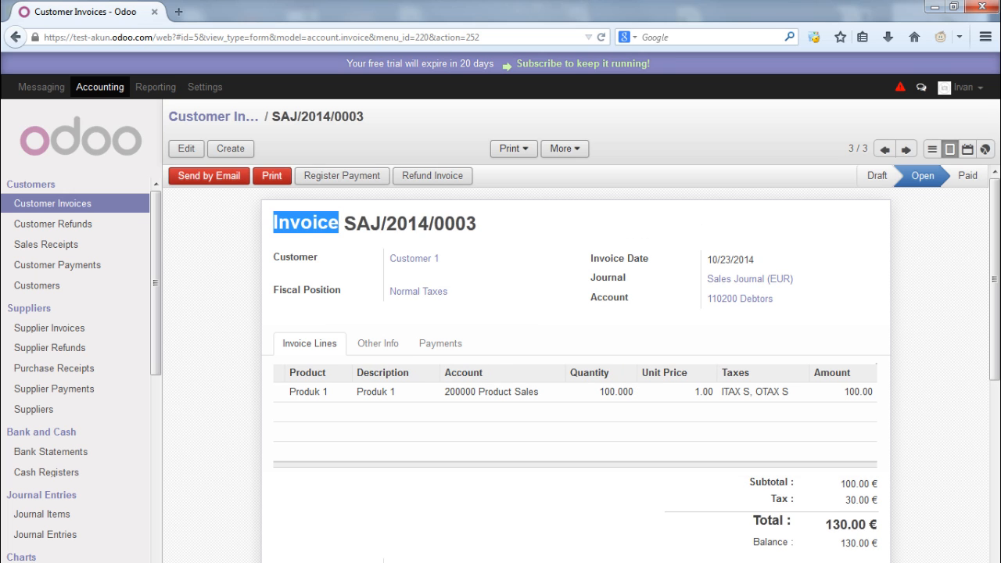
drag(344, 224, 476, 224)
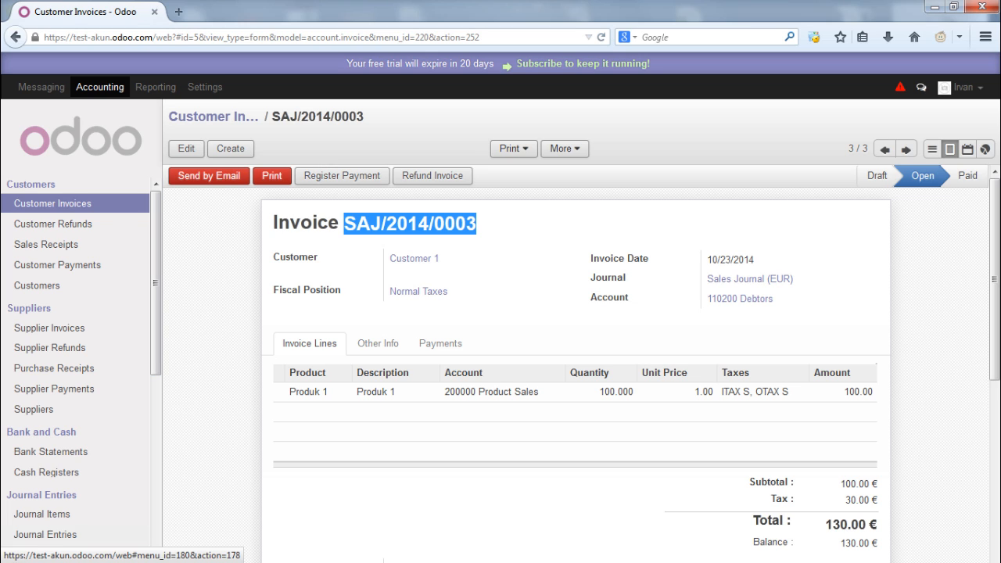
Inspect journal entry SAJ/2014/0003's lines, including the Debtors account, then go back to Customer Invoices
click(46, 534)
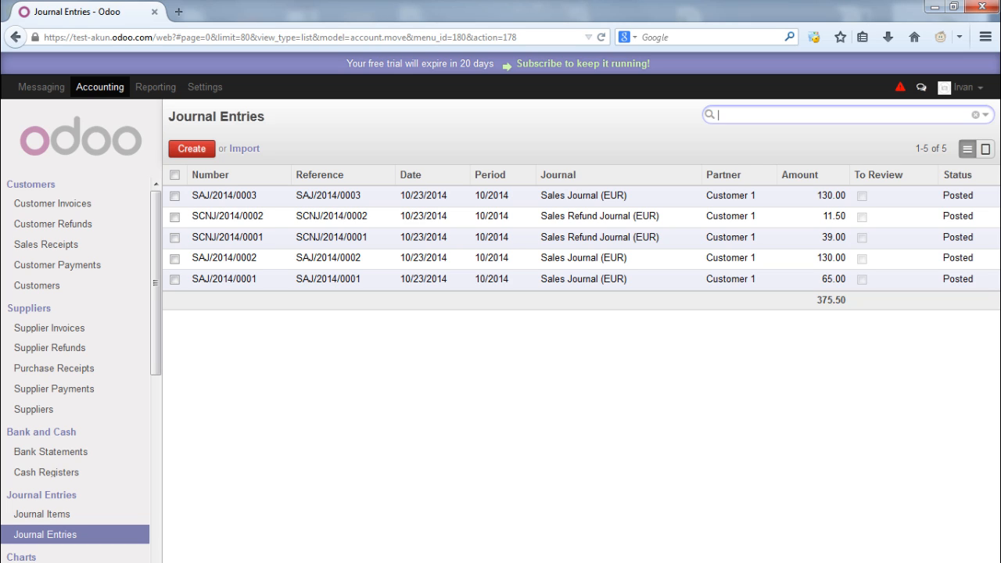
drag(296, 196, 362, 196)
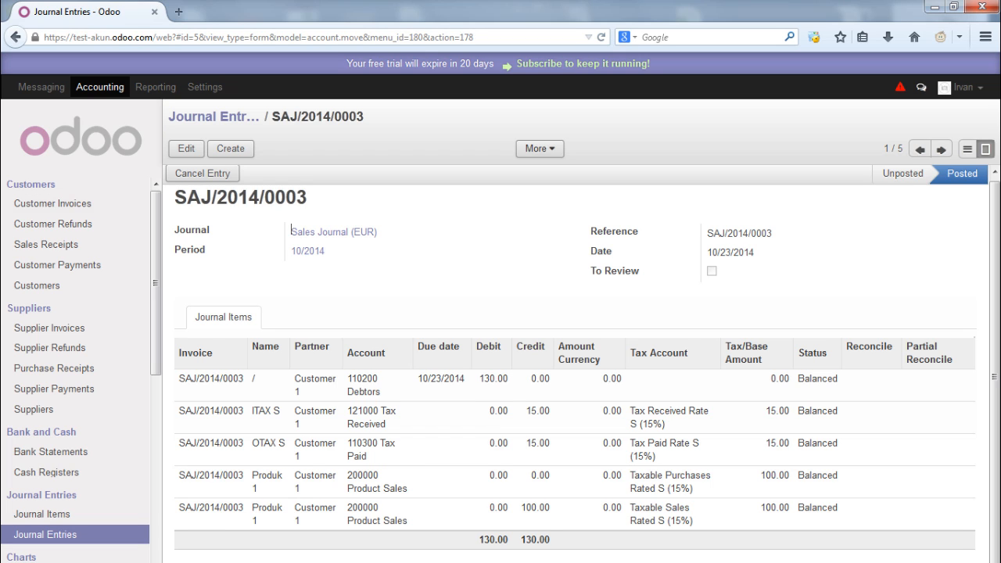
drag(347, 392, 382, 392)
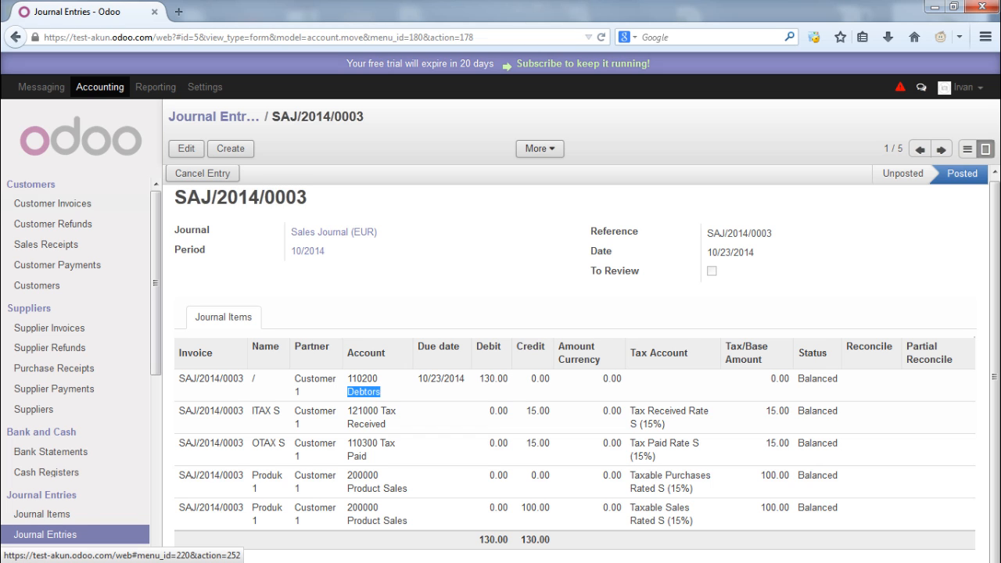
click(52, 203)
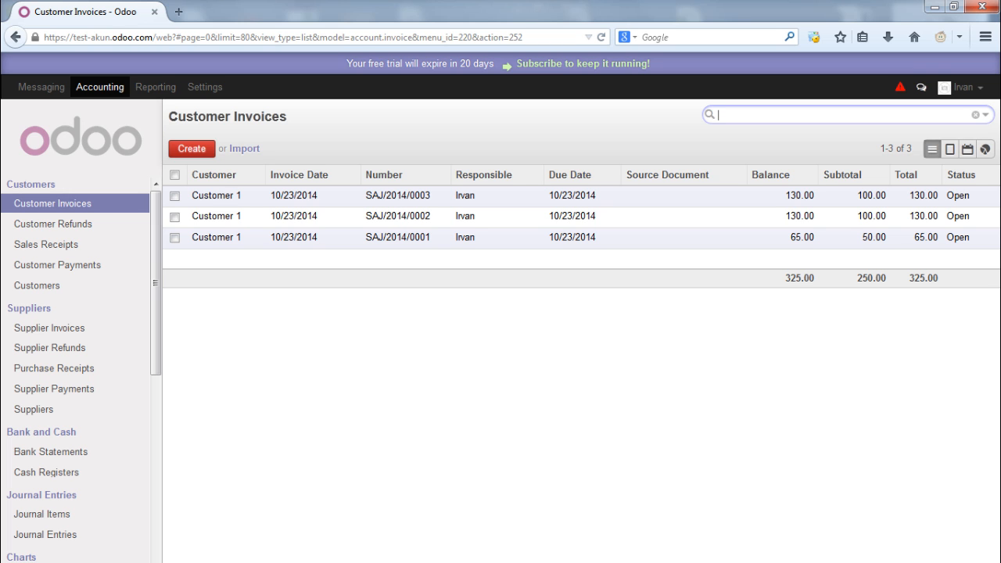
Open invoice SAJ/2014/0003 and start registering a payment for it
click(401, 196)
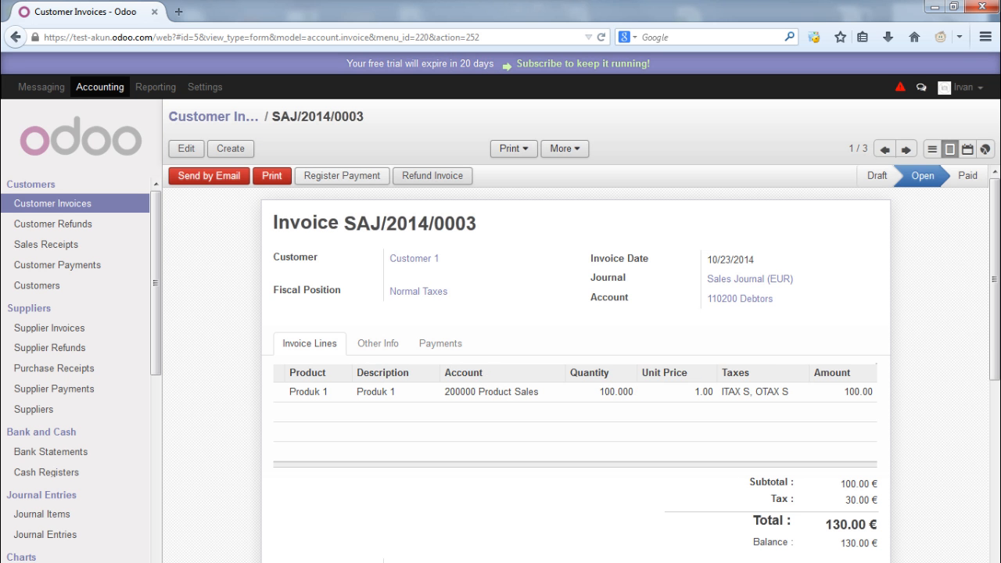
click(342, 176)
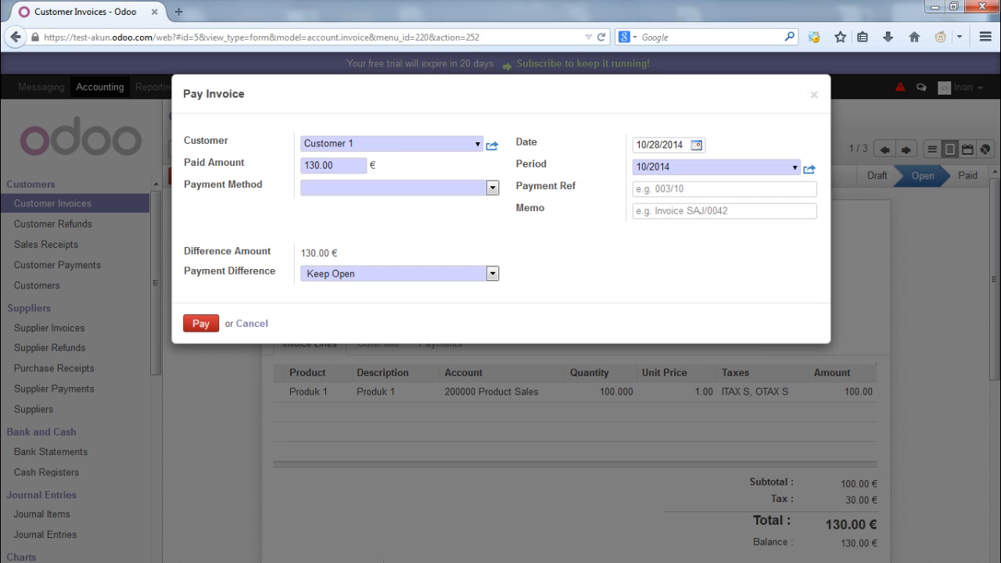
click(492, 188)
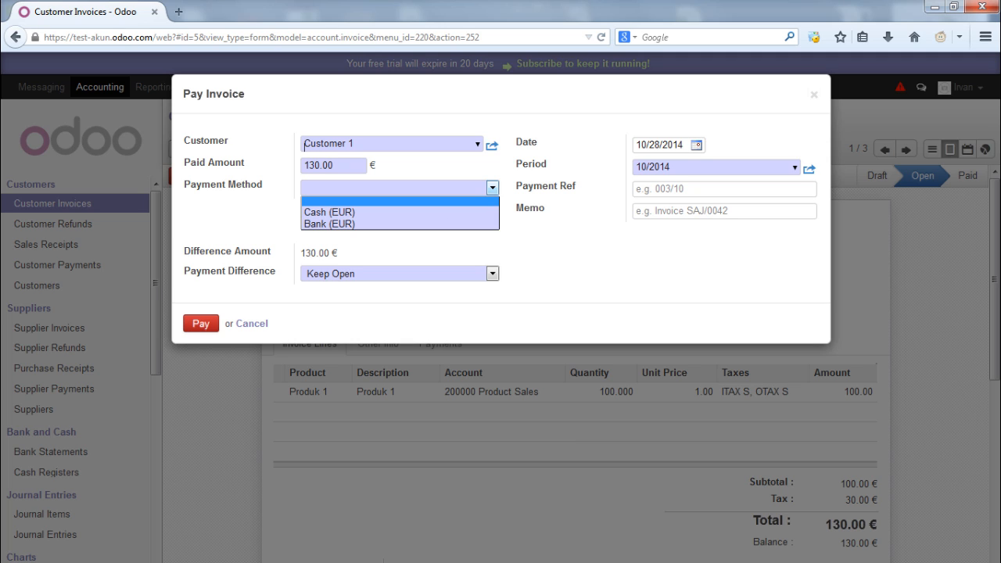
click(400, 201)
Set the paid amount to 130 and the payment method to Cash (EUR)
drag(336, 166, 303, 166)
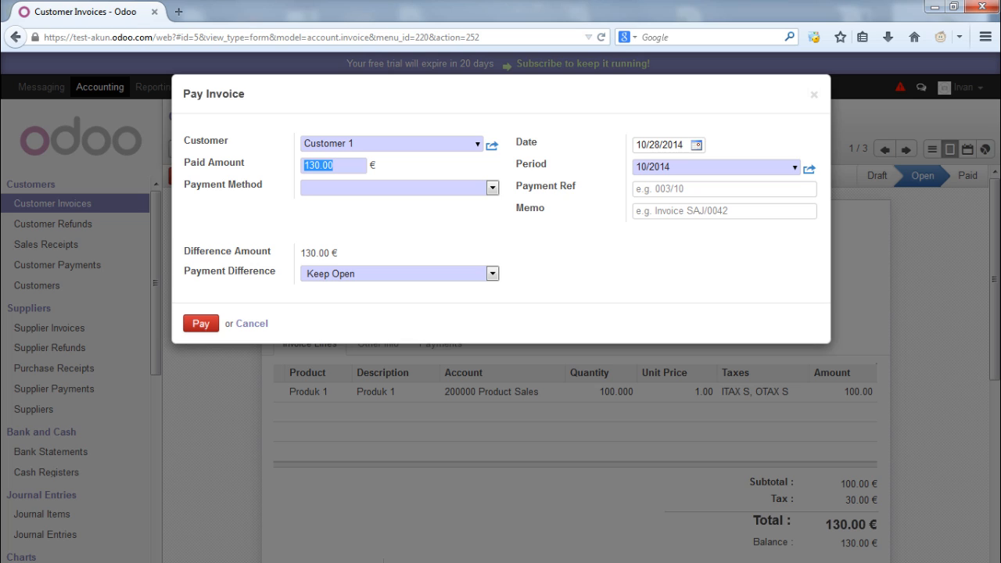
text(80)
key(BackSpace)
key(BackSpace)
text(100)
key(BackSpace)
key(BackSpace)
key(BackSpace)
text(130)
click(307, 186)
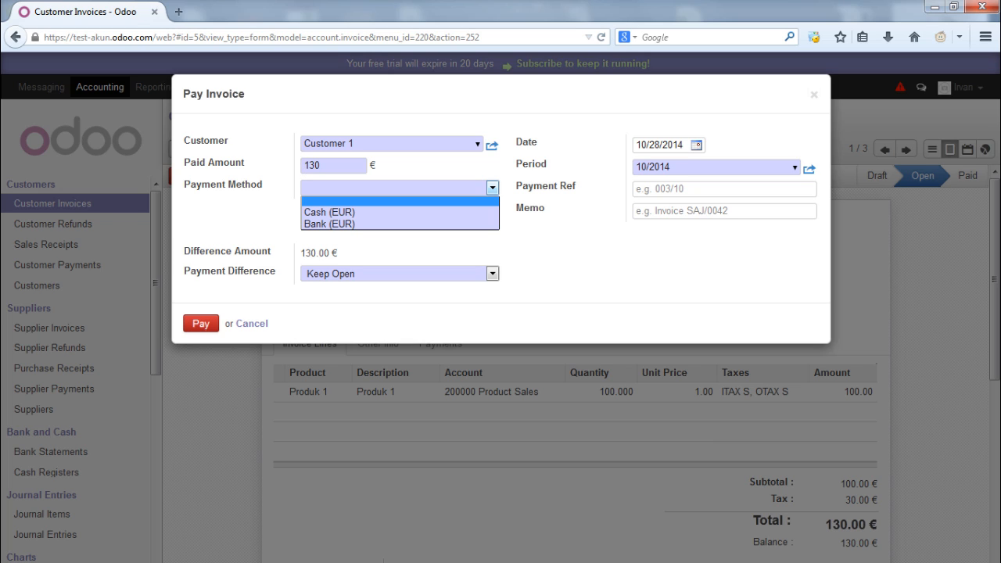
key(Down)
key(Down)
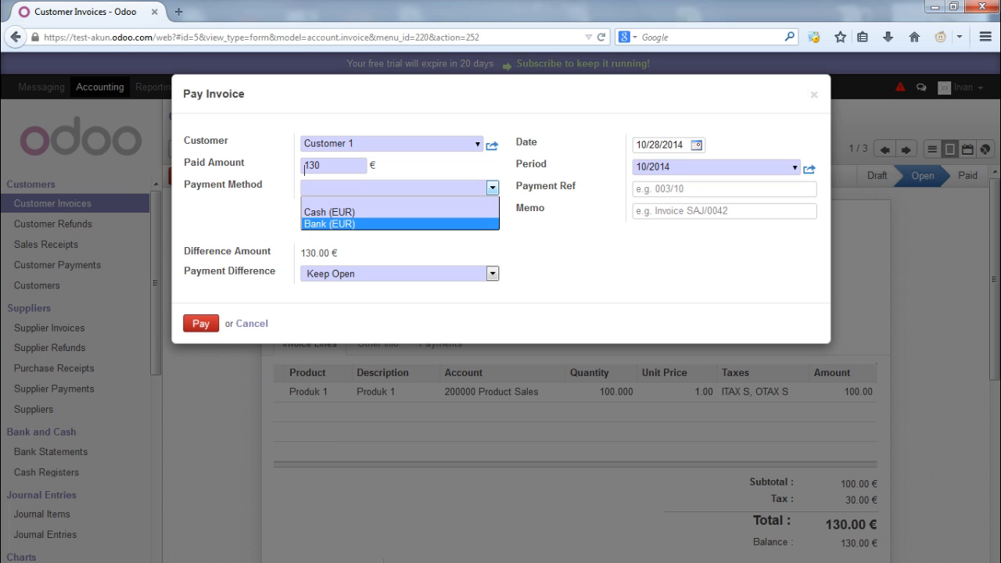
key(Up)
key(Return)
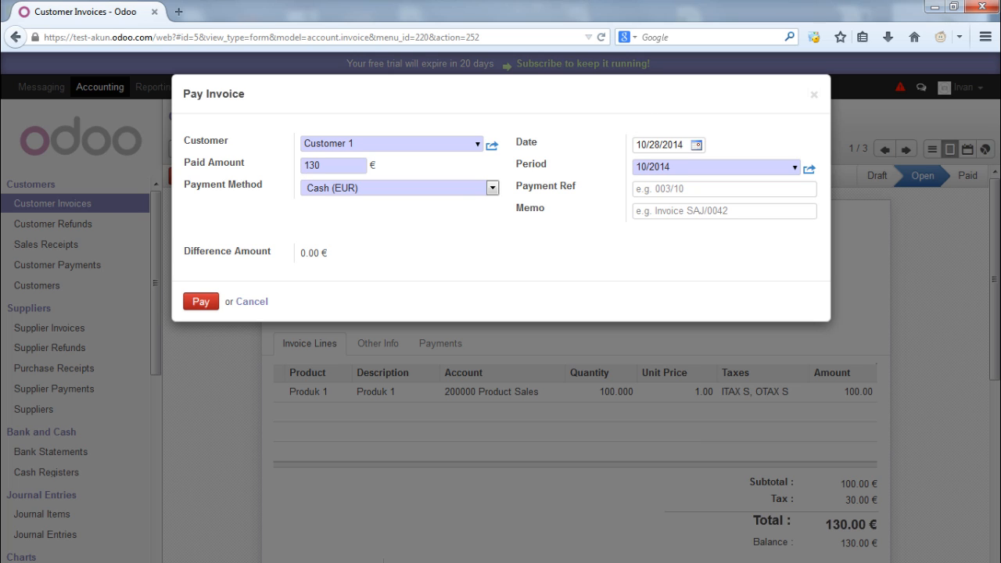
Set the payment date to 10/23/2014 and the payment reference to 100/10
click(696, 146)
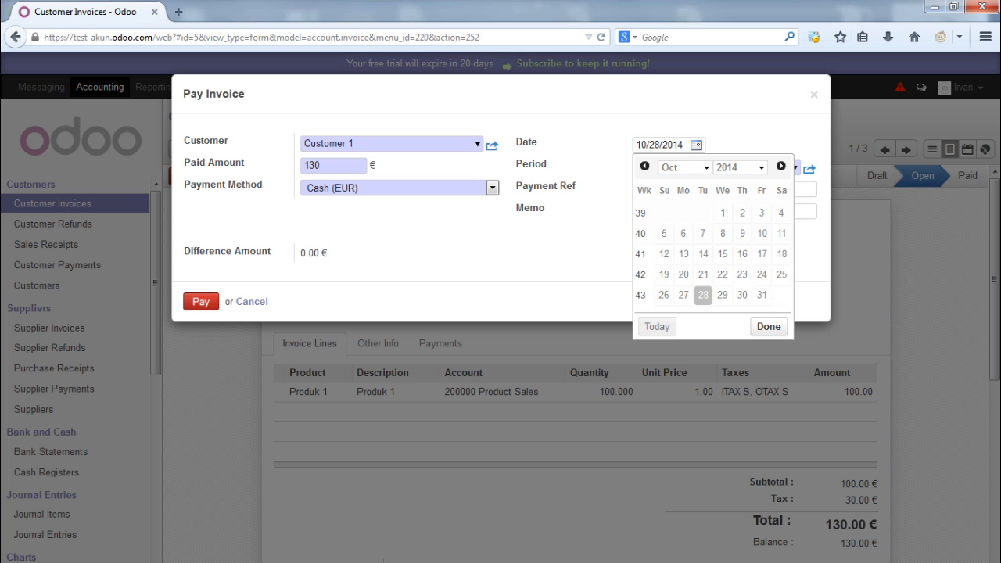
click(743, 275)
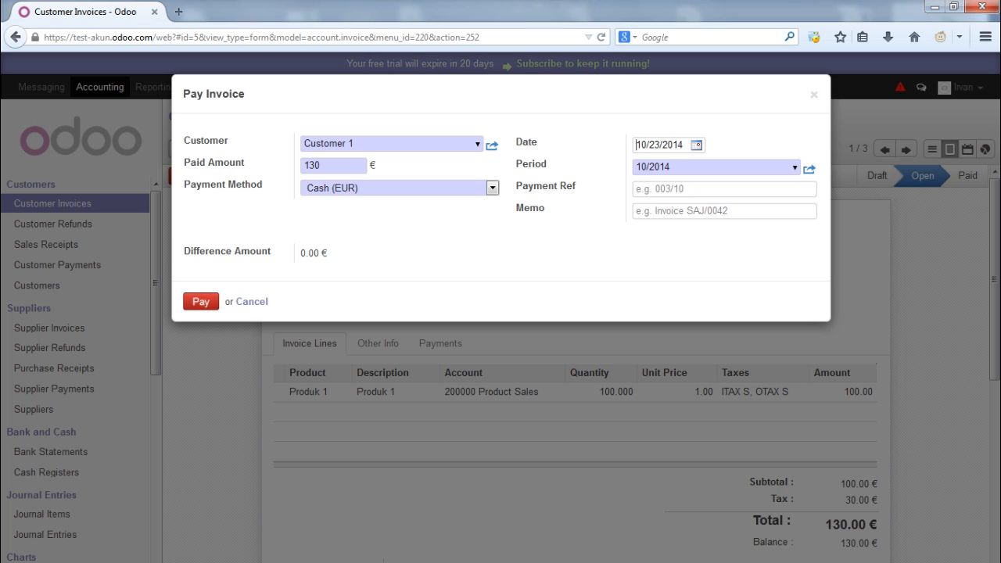
click(680, 190)
text(100/10)
Enter the memo 'Invoice SAJ/2014/0003' and register the cash payment
key(Tab)
text(I)
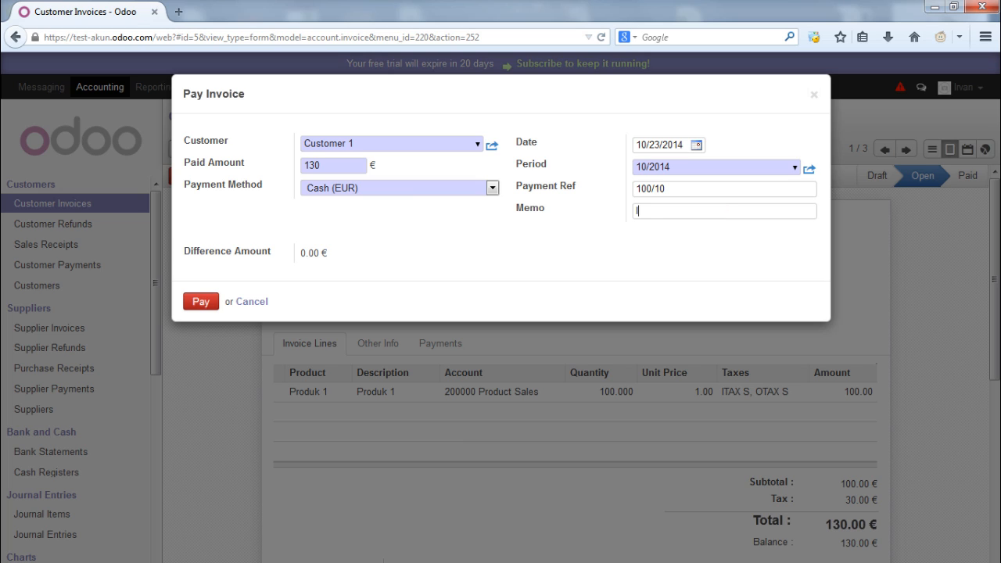
text(nvoice SAJ/2014/0003)
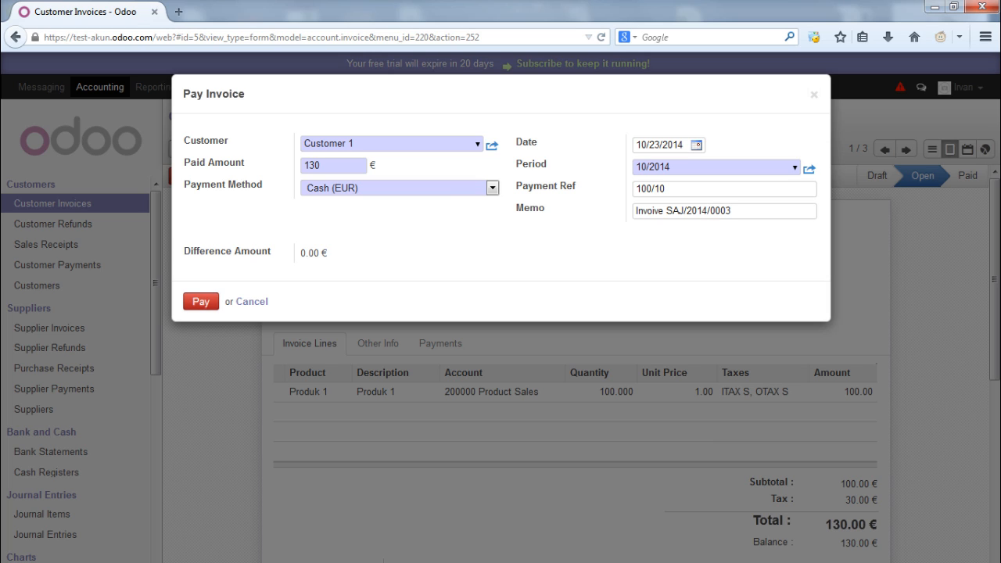
click(201, 302)
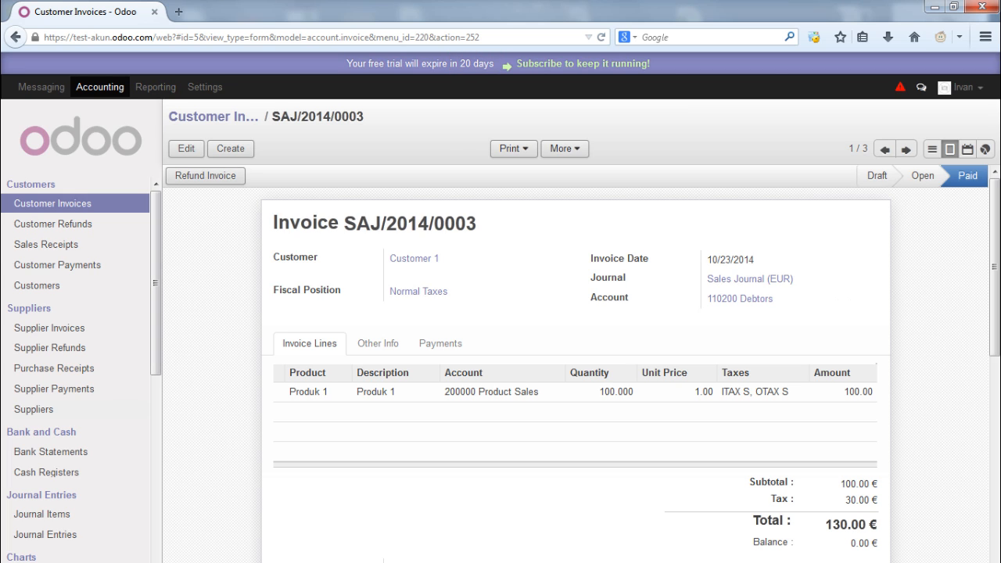
Open the unposted cash entry BNK1/2014/0001, post it, and go back to Customer Invoices
click(46, 536)
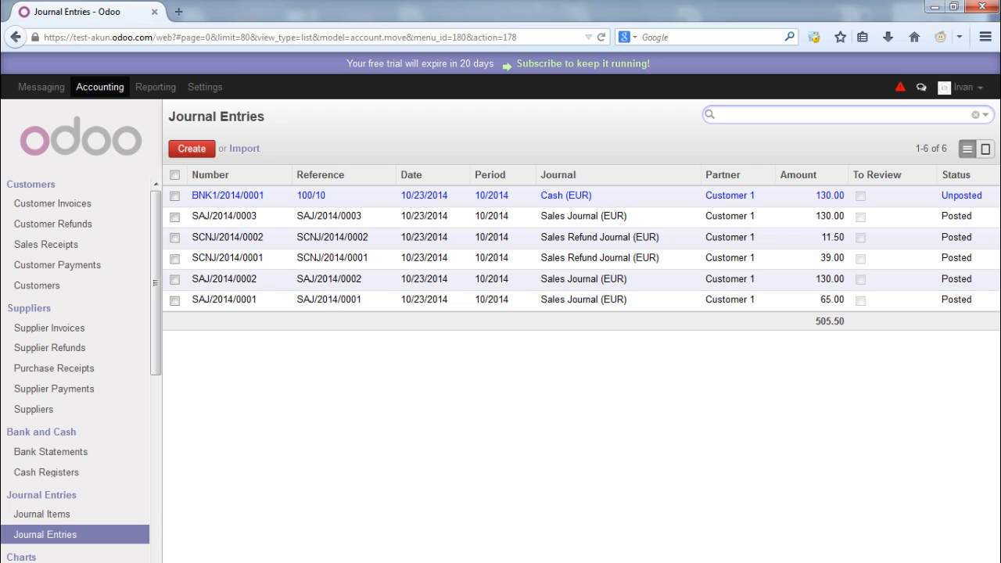
click(425, 195)
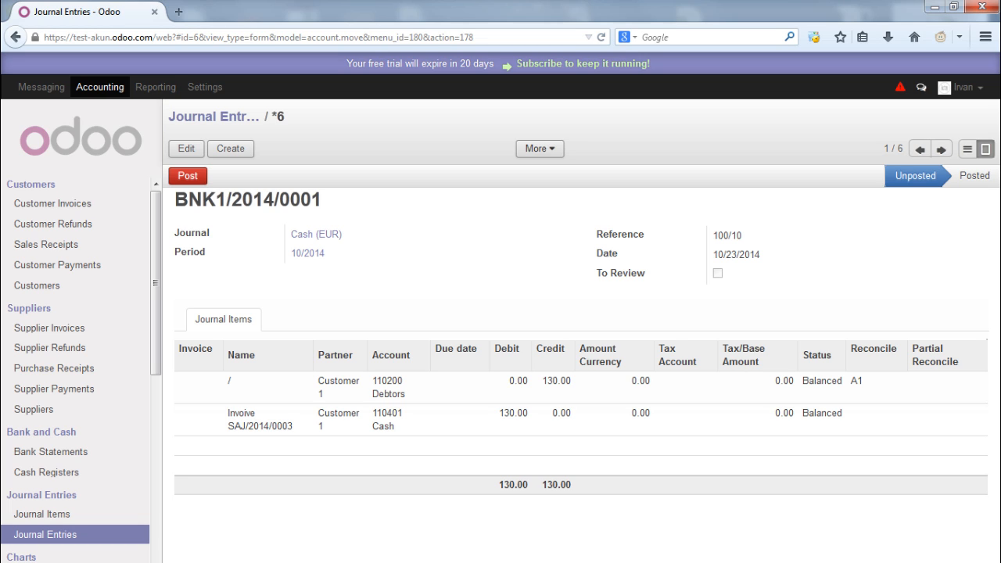
drag(499, 414, 529, 413)
click(188, 176)
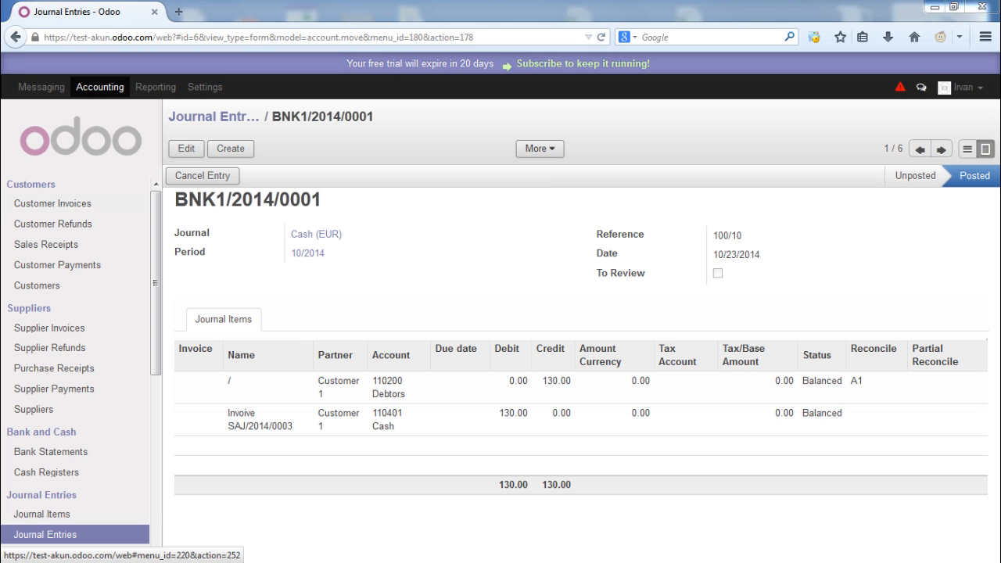
click(52, 203)
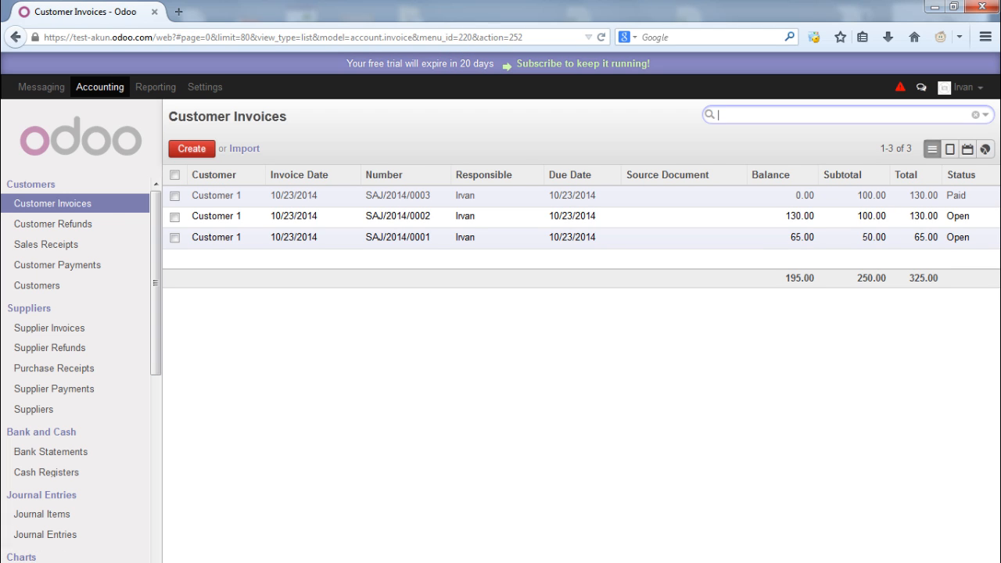
Create a draft refund of invoice SAJ/2014/0003 with reason 'Produk Cacat'
drag(978, 176, 946, 196)
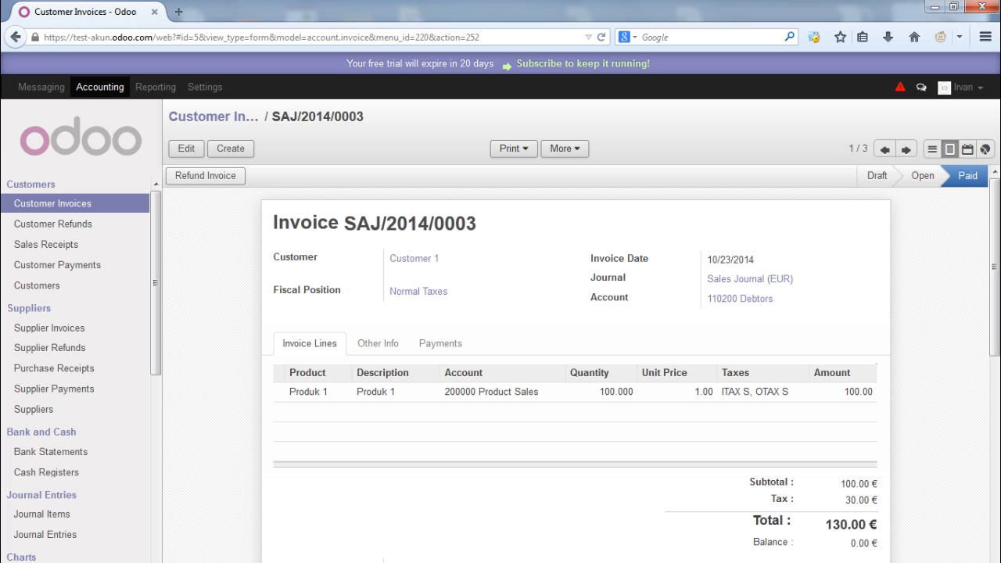
click(205, 175)
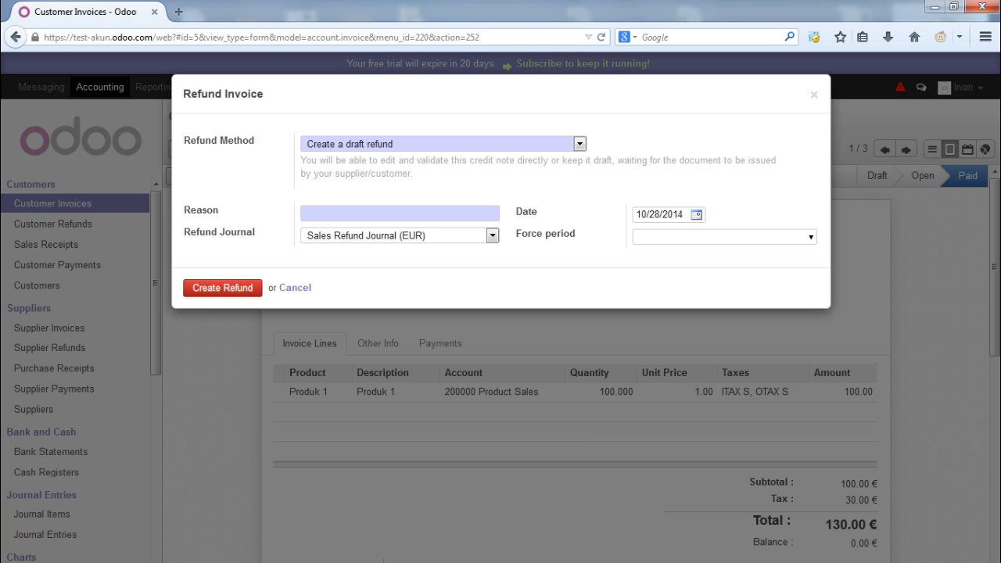
text(Produk Cacat)
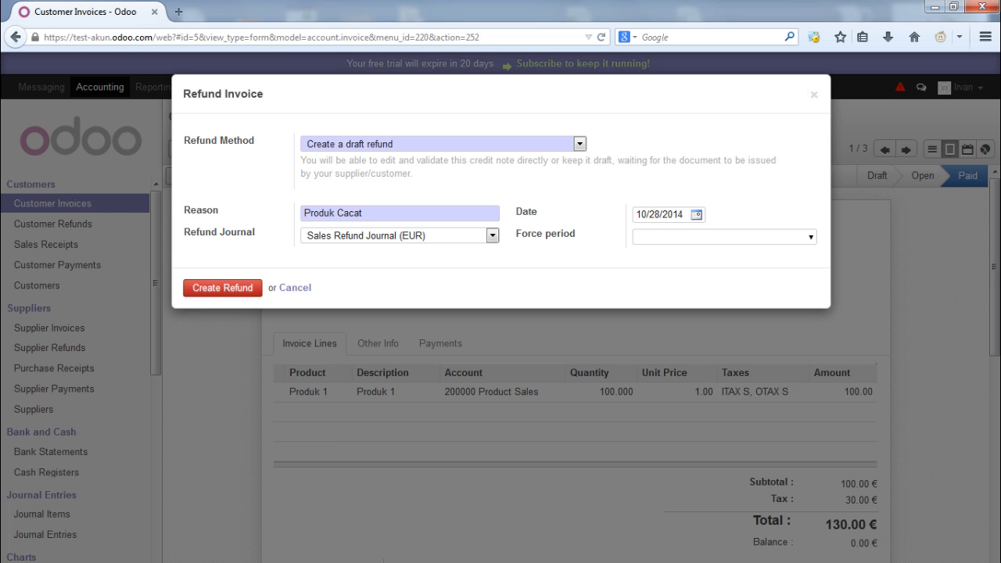
click(222, 287)
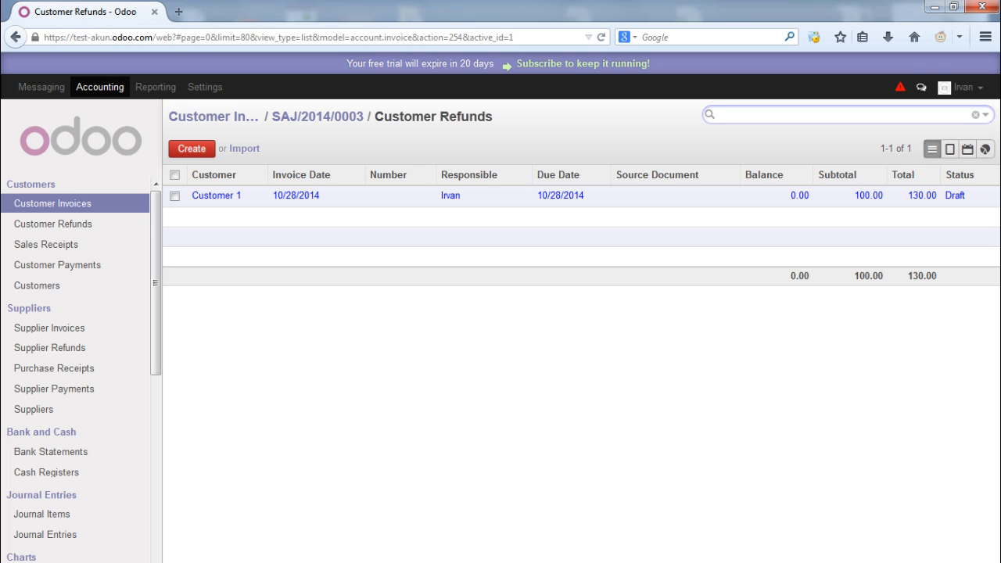
Validate Customer 1's draft refund, making it open refund SCNJ/2014/0003 for 130.00 €
click(371, 195)
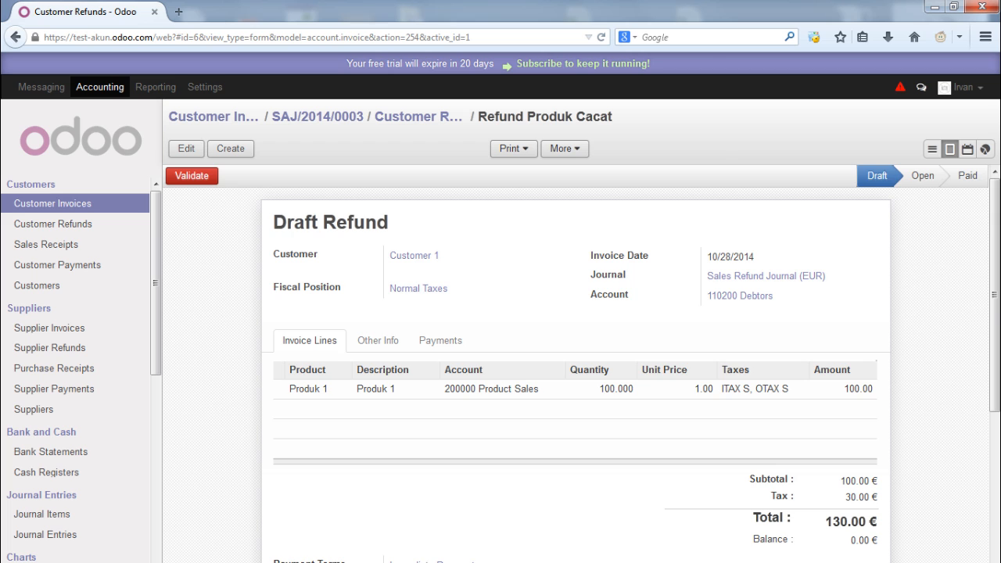
scroll(582, 364, down, 4)
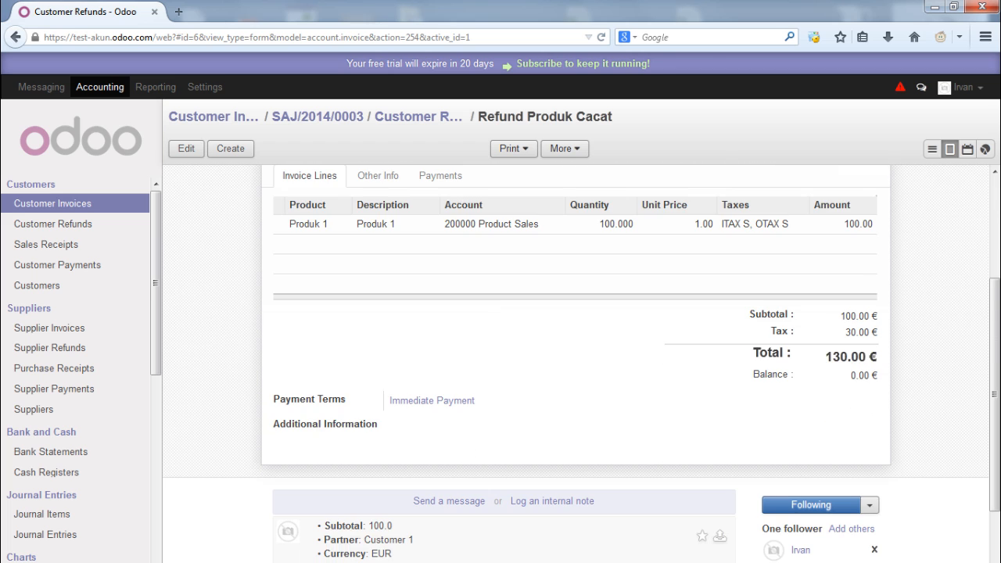
scroll(582, 364, up, 4)
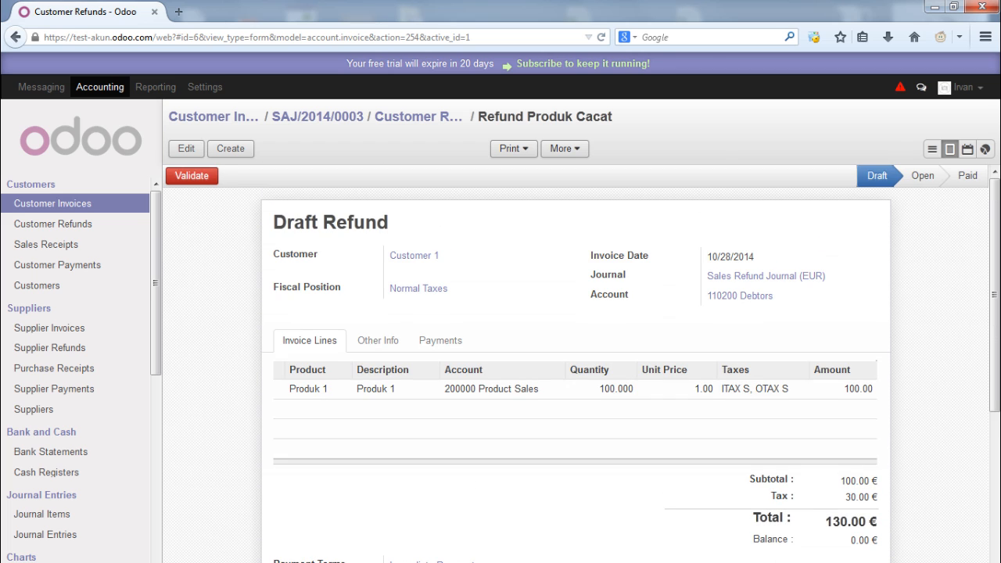
click(192, 176)
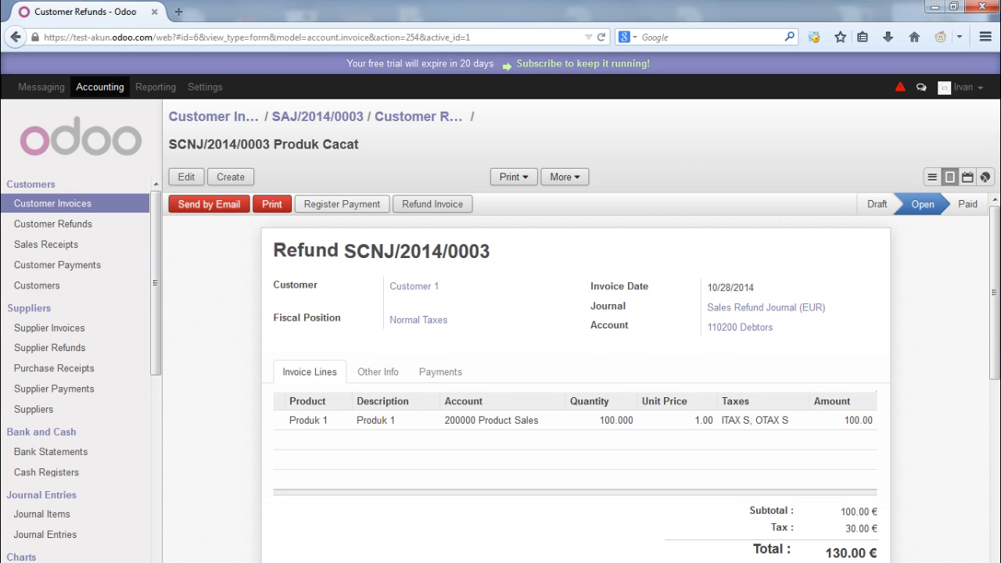
Pay refund SCNJ/2014/0003 with Cash (EUR), recording a -130.00 payment so it is Paid
click(342, 204)
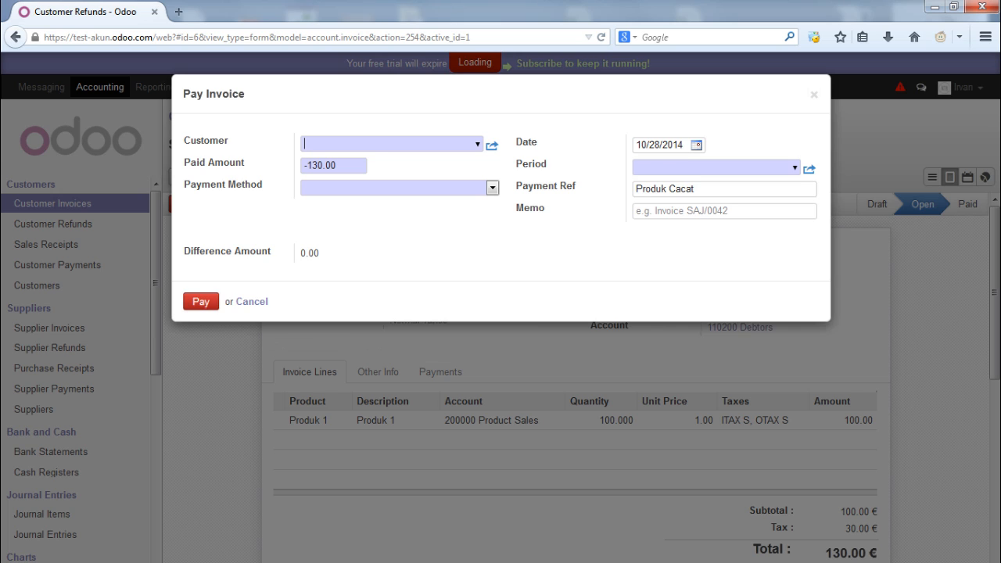
click(492, 187)
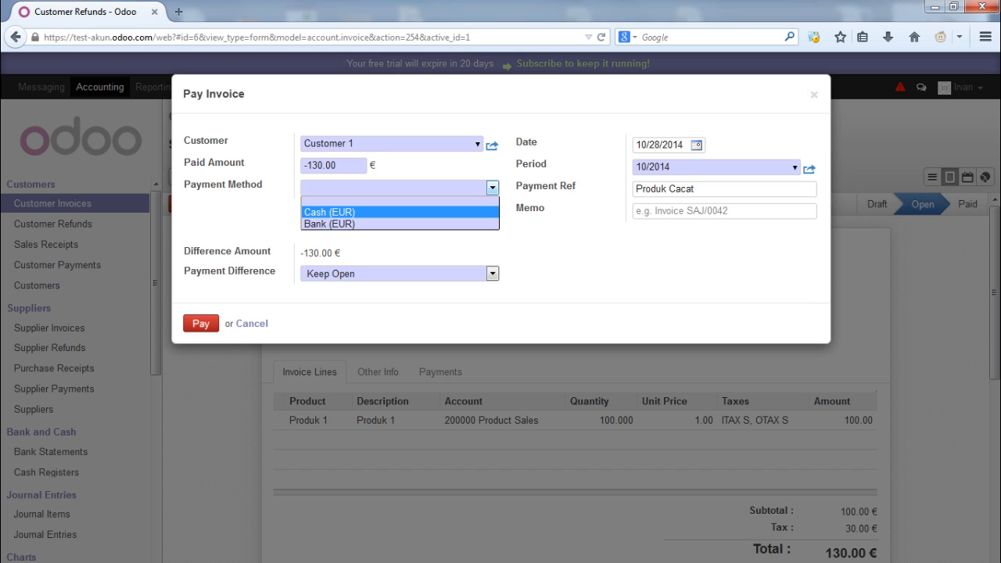
click(423, 212)
click(201, 301)
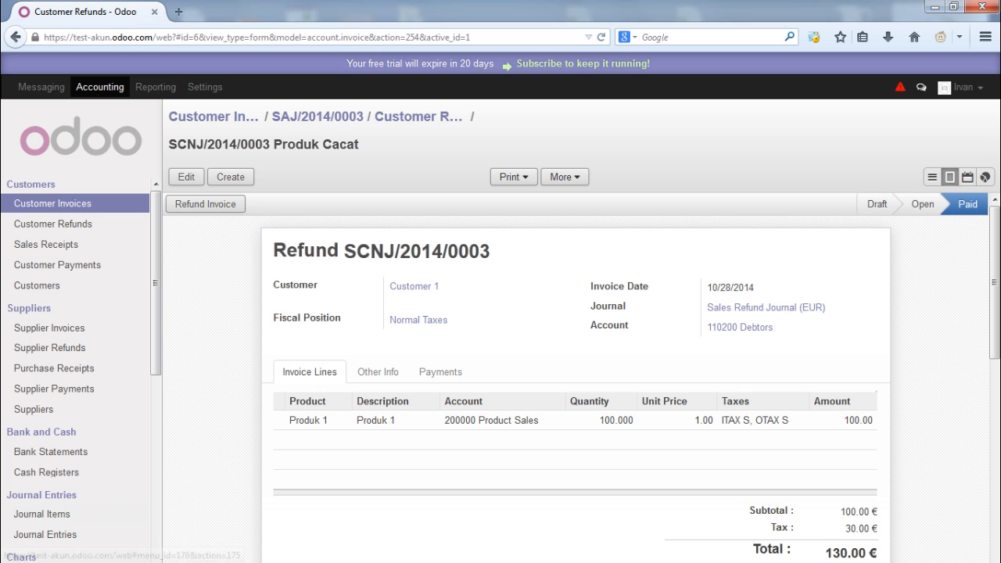
Post the refund's cash journal entry BNK1/2014/0002
click(45, 534)
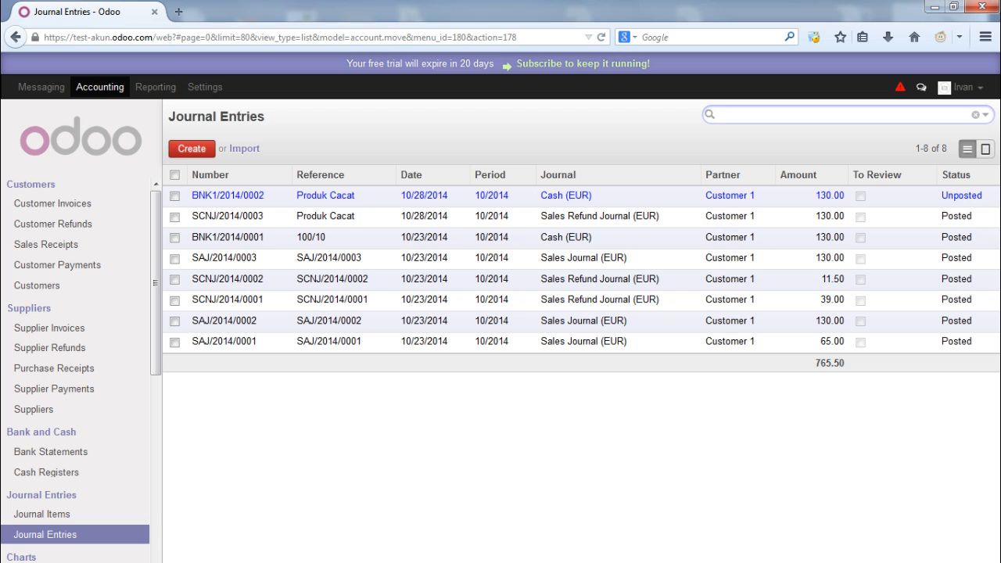
click(355, 195)
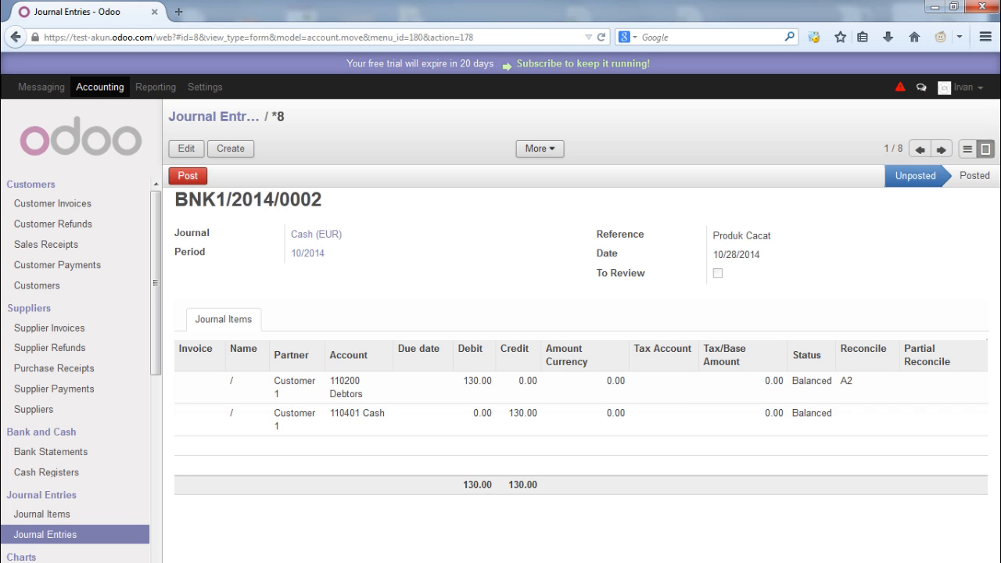
click(188, 175)
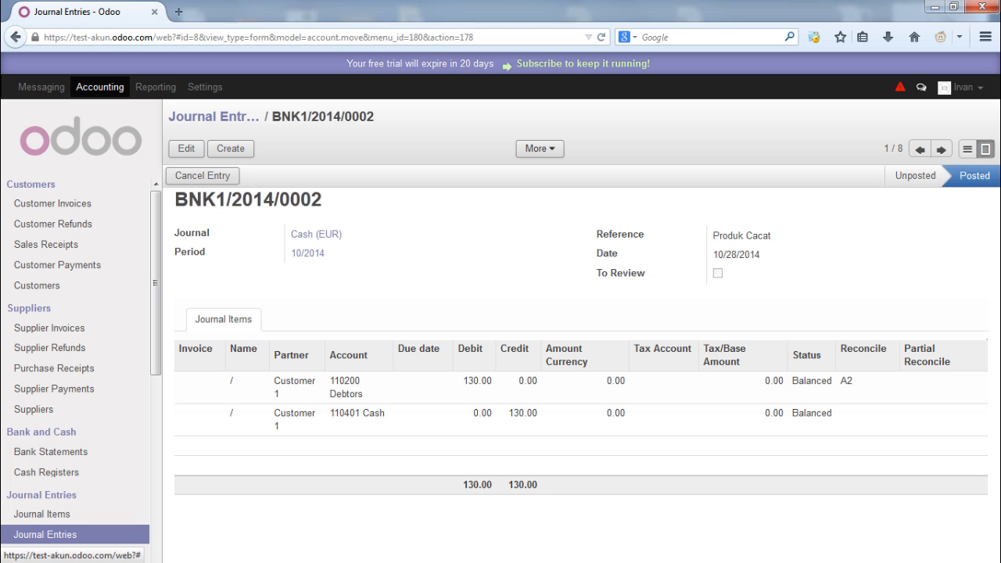
Check the totals of refund entry SCNJ/2014/0003, then return to Customer Refunds
click(213, 116)
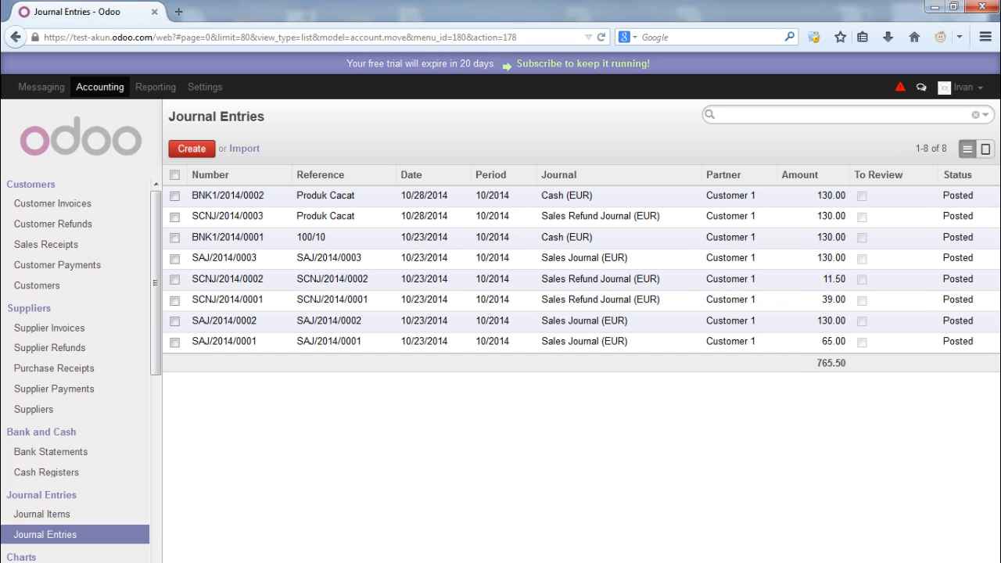
click(431, 216)
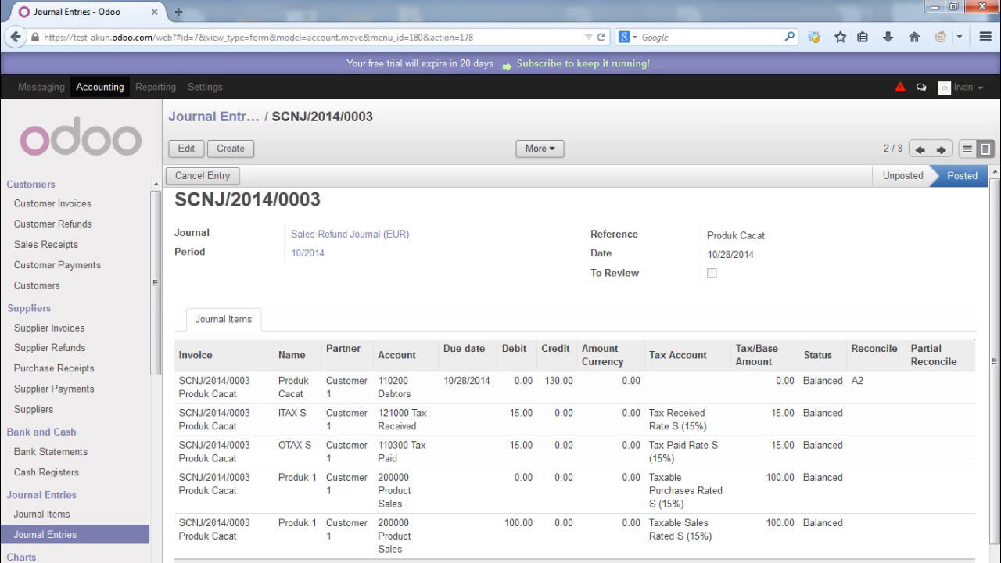
scroll(582, 364, down, 1)
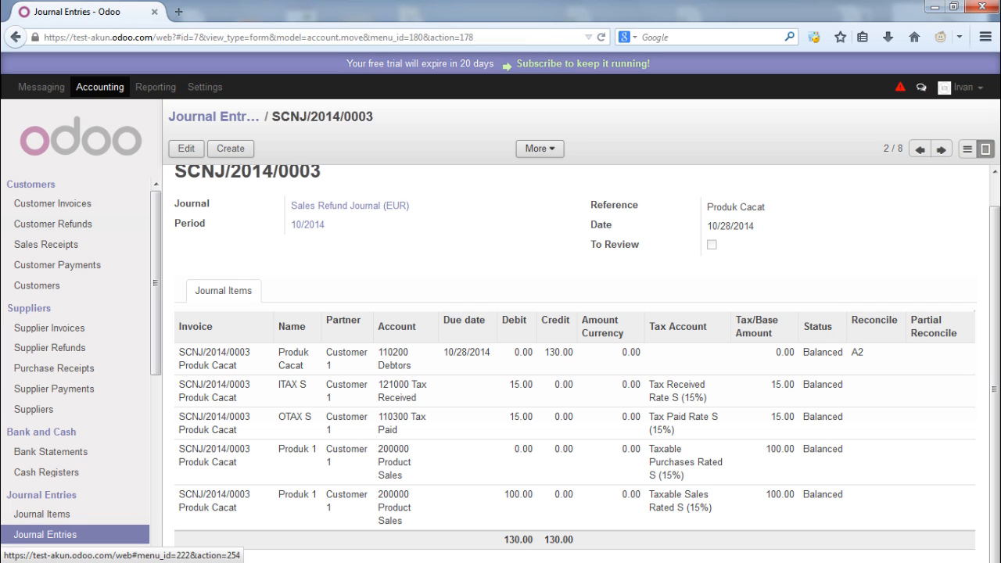
click(53, 224)
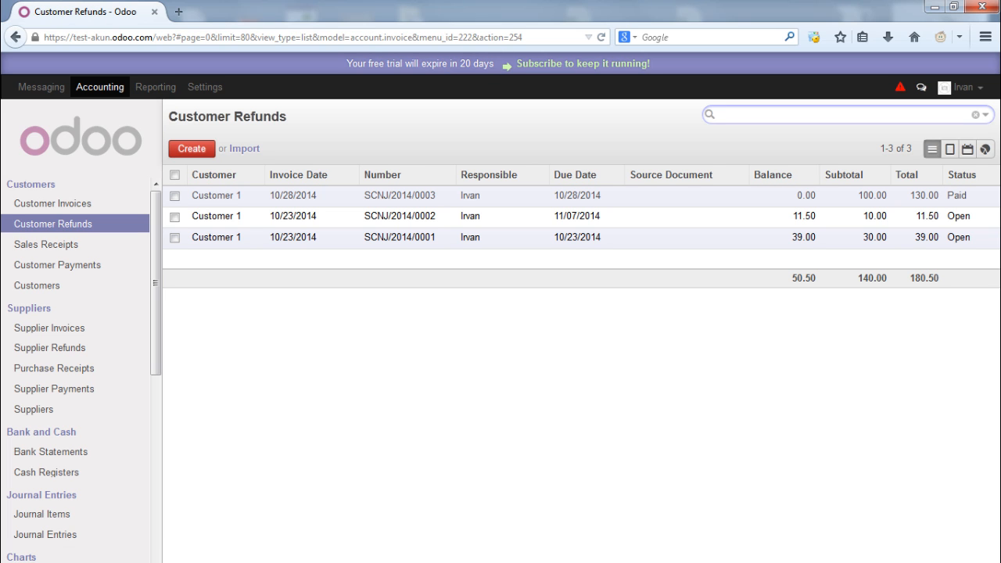
Create a refund for Customer 1 with Normal Taxes, dated 10/23/2014, and add a blank line
click(192, 148)
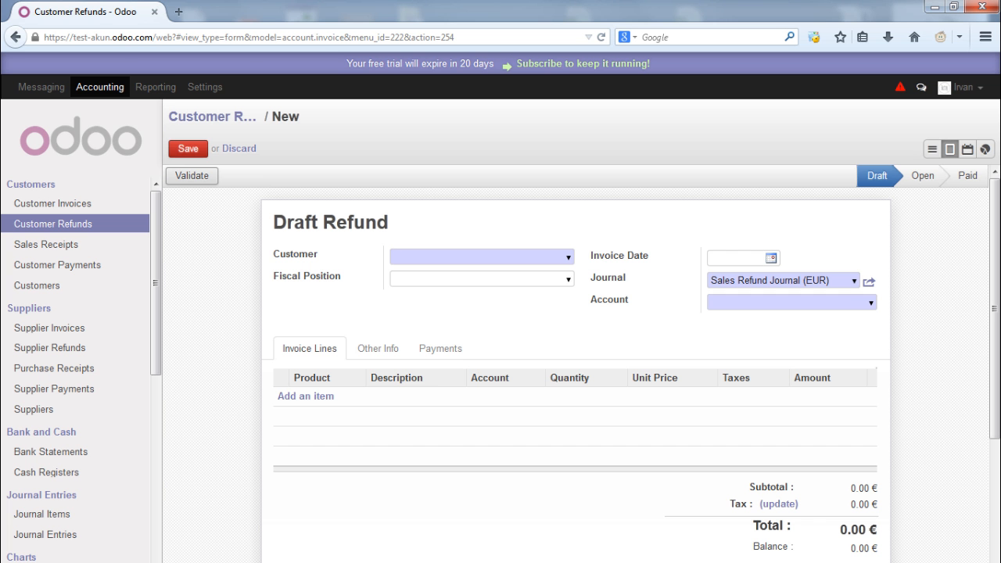
click(569, 257)
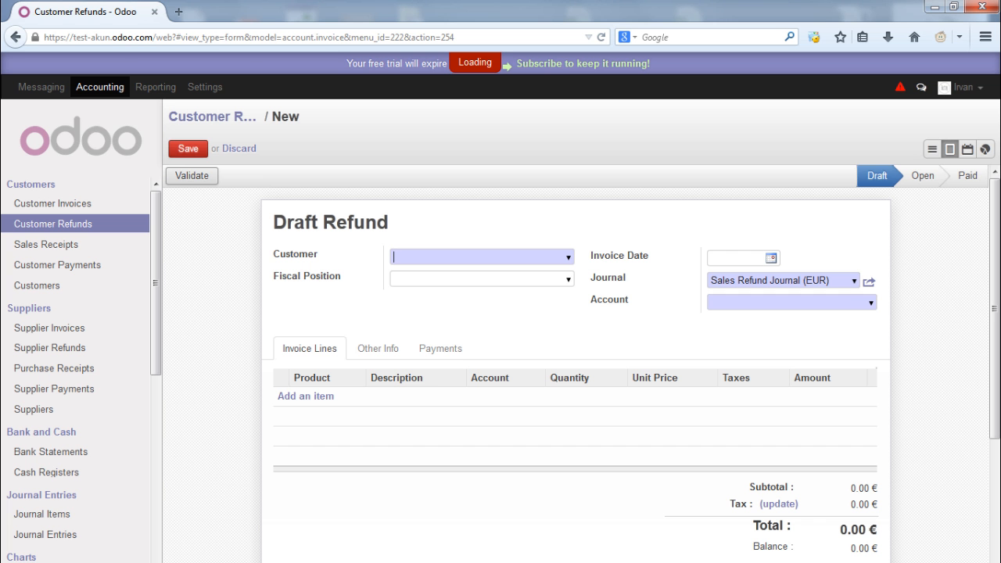
click(428, 275)
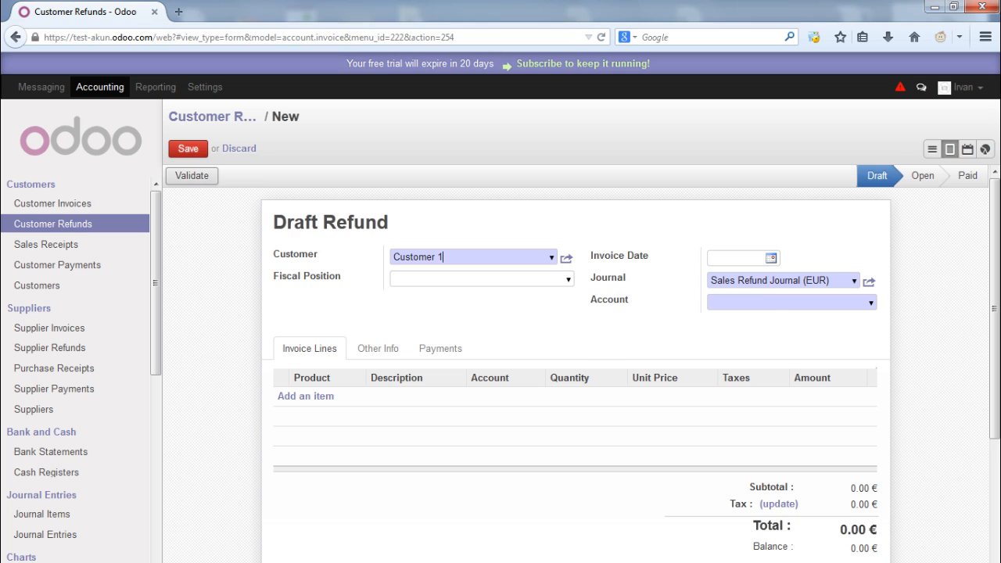
click(569, 279)
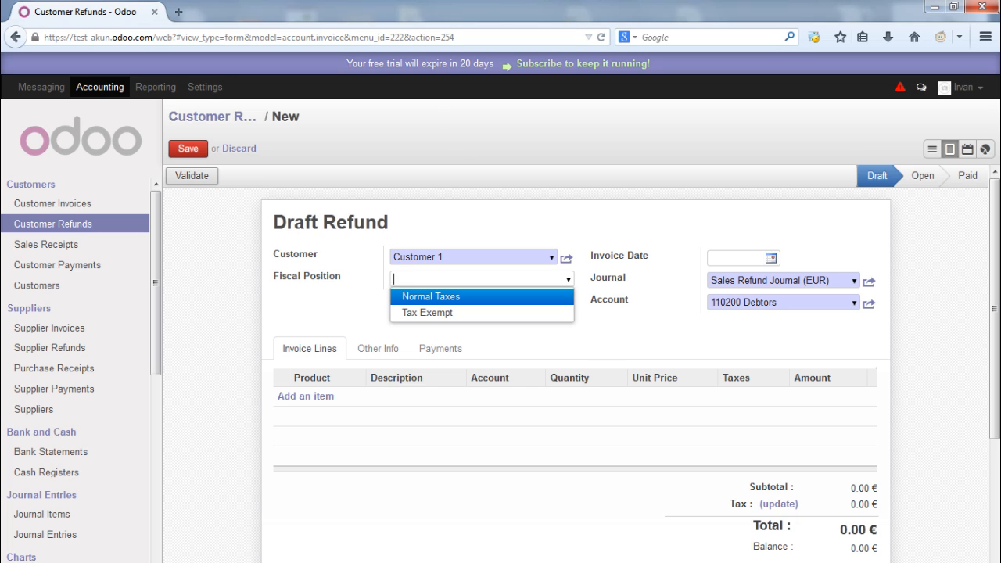
click(432, 296)
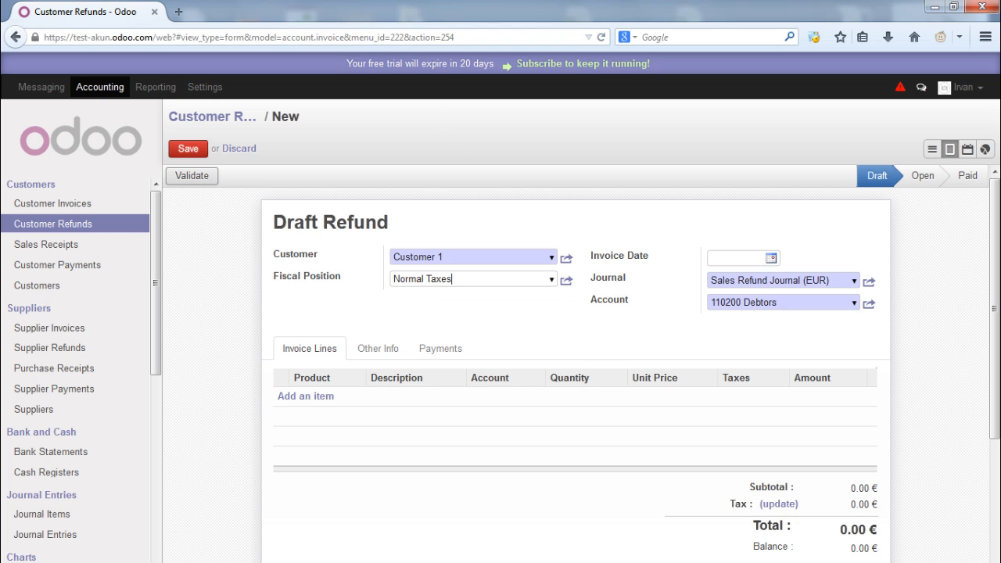
click(771, 258)
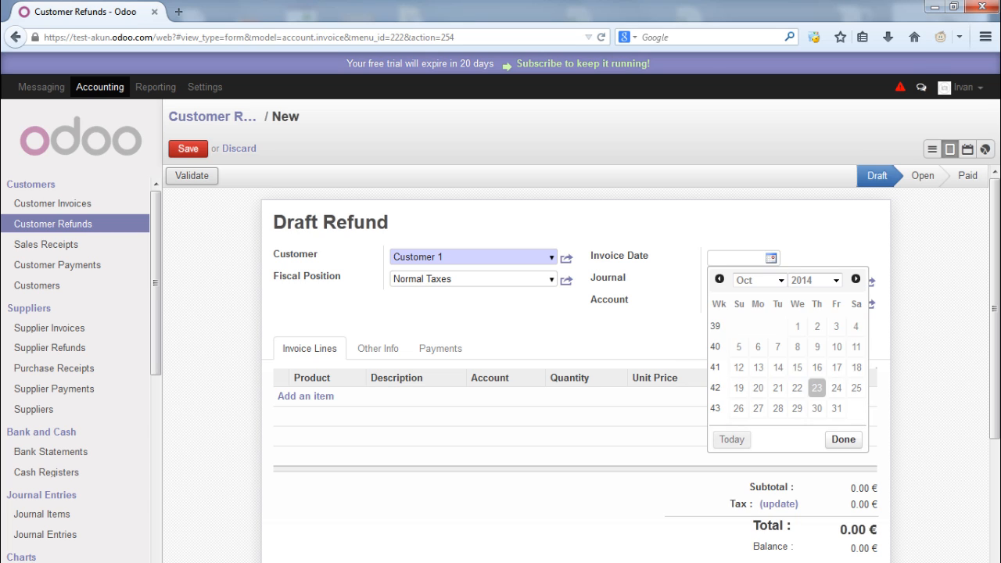
click(817, 388)
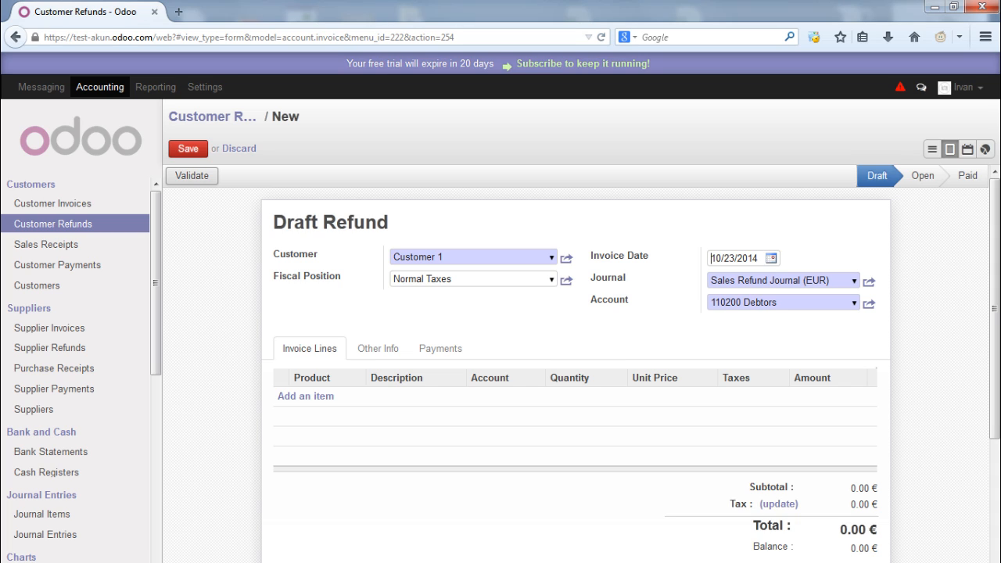
click(306, 395)
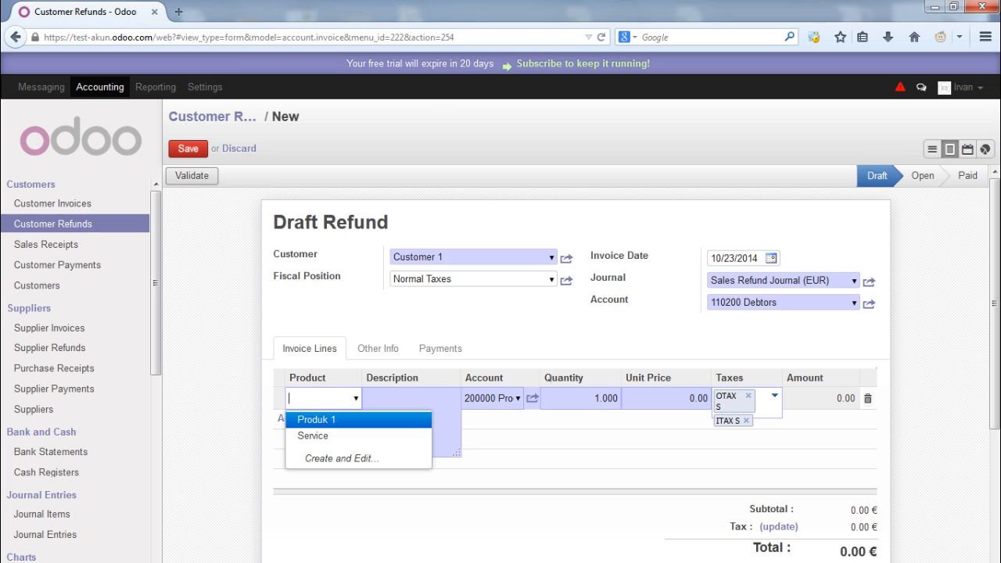
Add a 27-unit Produk 1 line and recompute the refund's taxes and totals
click(340, 420)
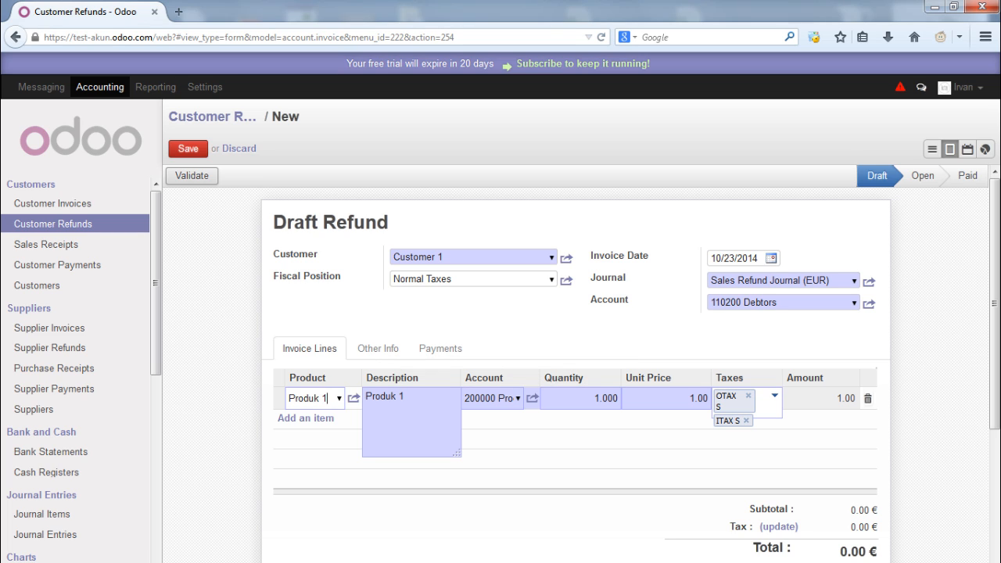
double_click(595, 398)
text(27)
key(Tab)
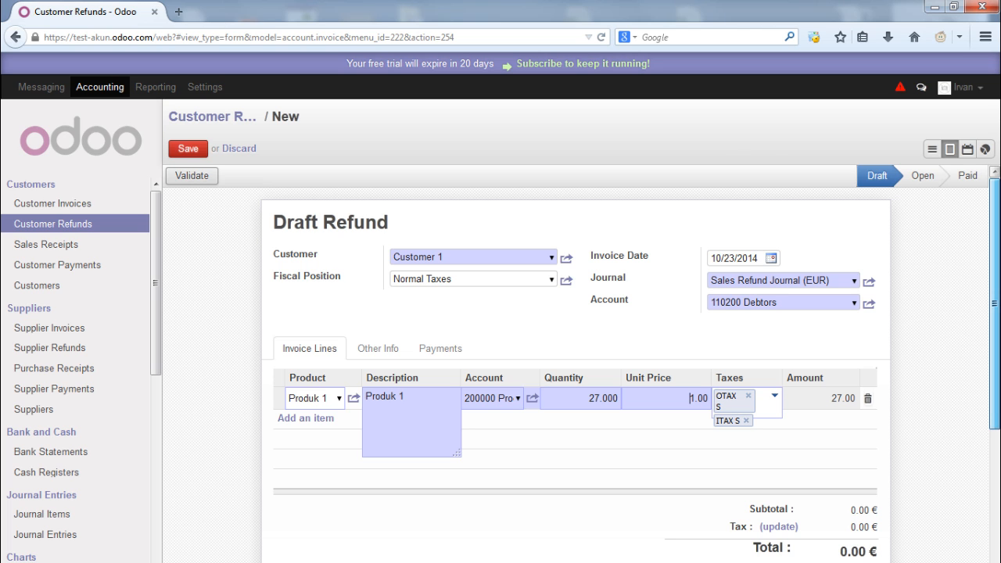
drag(995, 304, 994, 328)
scroll(576, 362, down, 1)
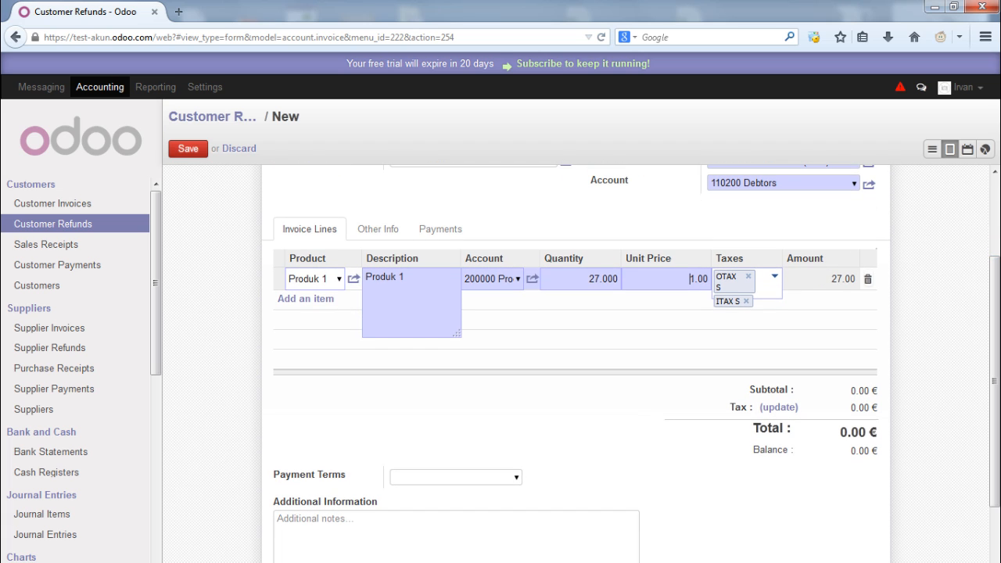
click(779, 408)
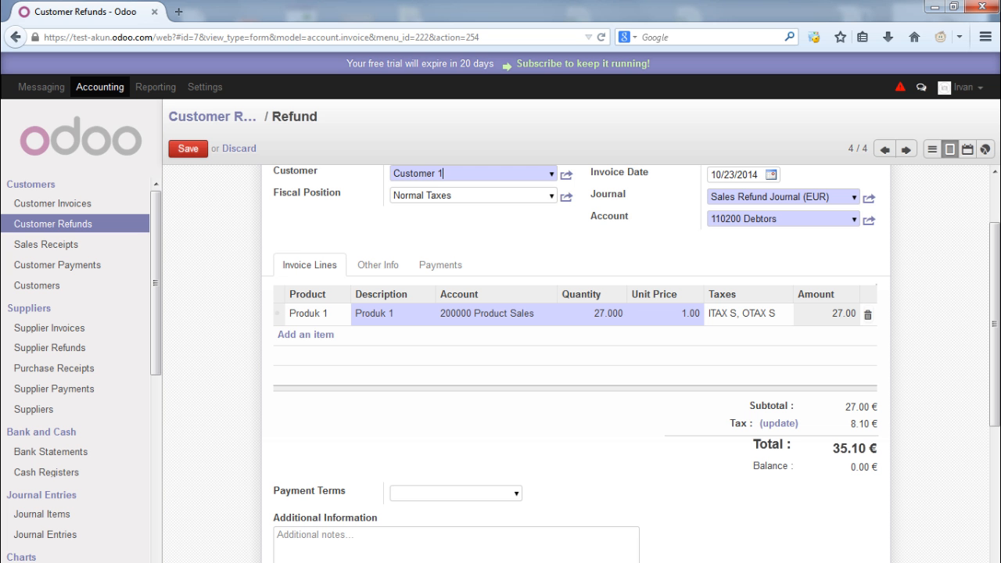
Set Immediate Payment terms and save the draft refund totalling 35.10 €
click(517, 494)
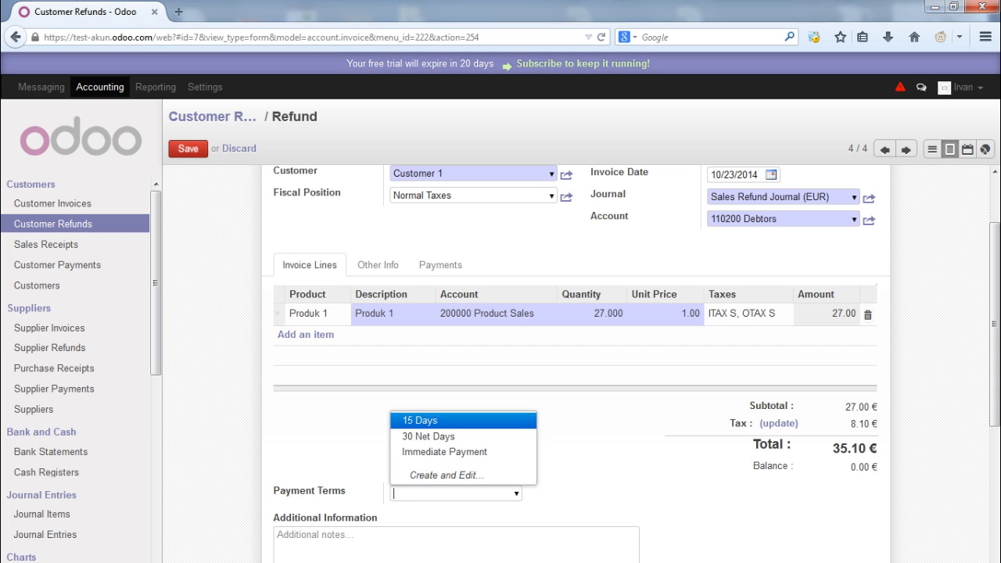
key(Down)
key(Return)
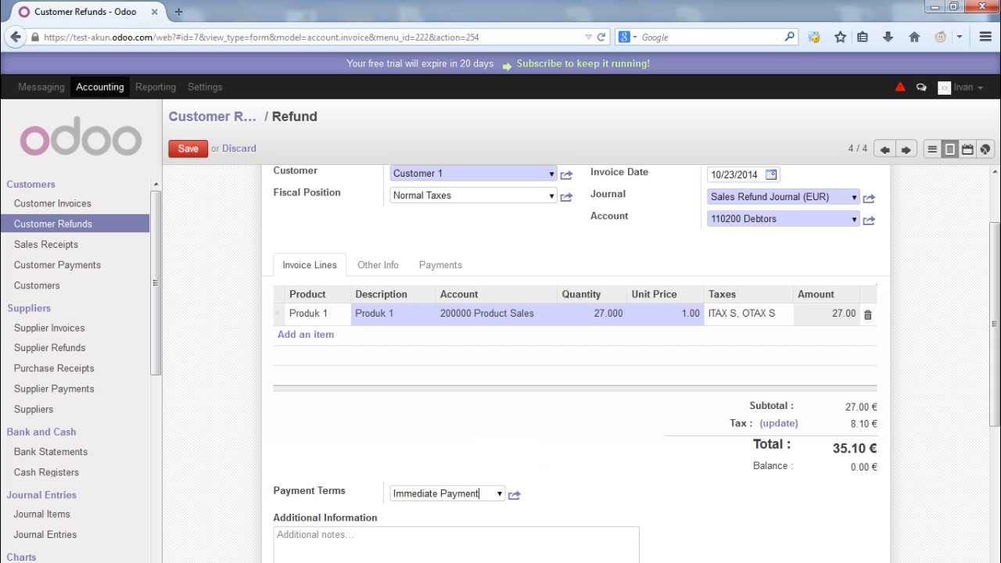
click(188, 149)
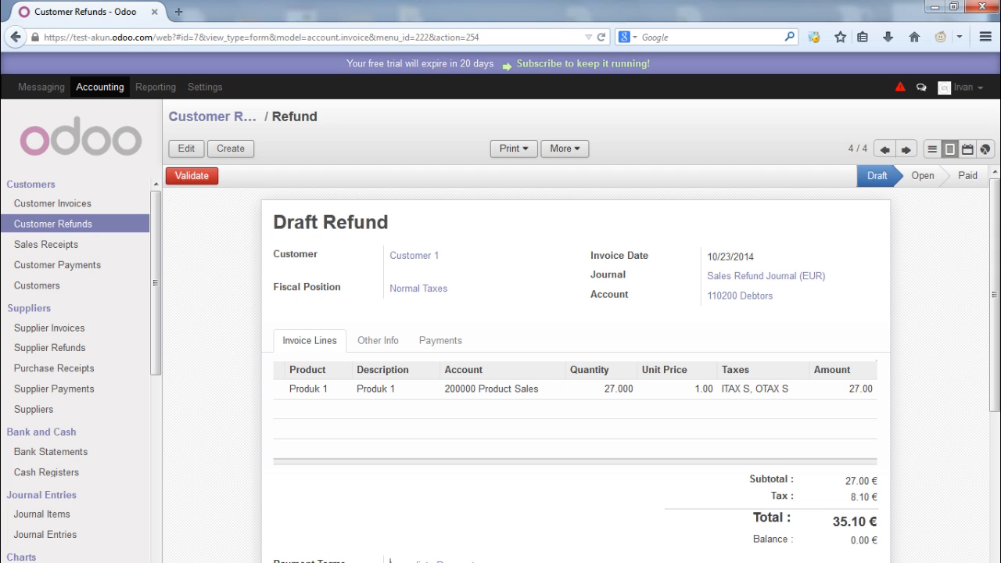
Validate refund SCNJ/2014/0004 and start a Cash (EUR) payment dated 10/23/2014
click(192, 175)
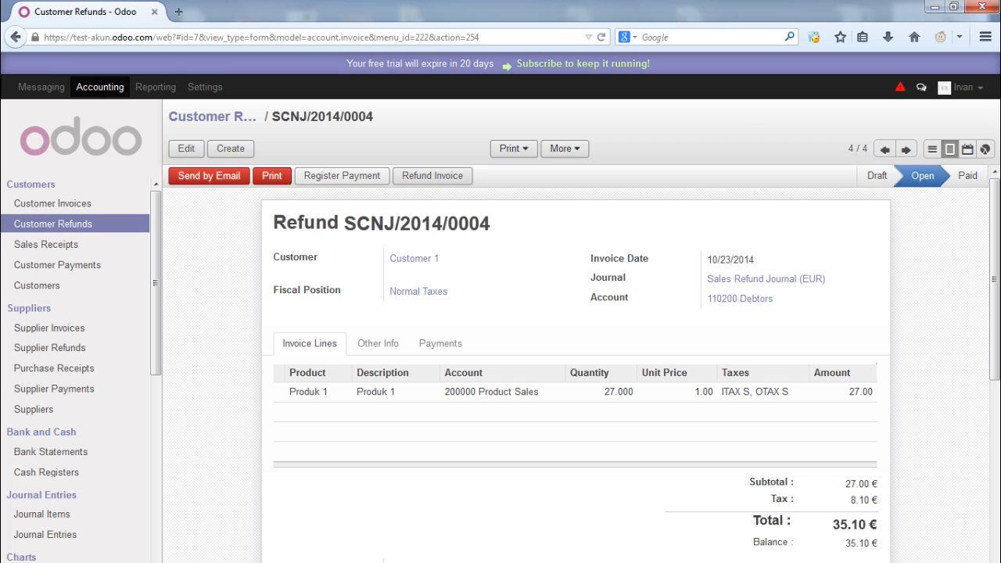
click(342, 176)
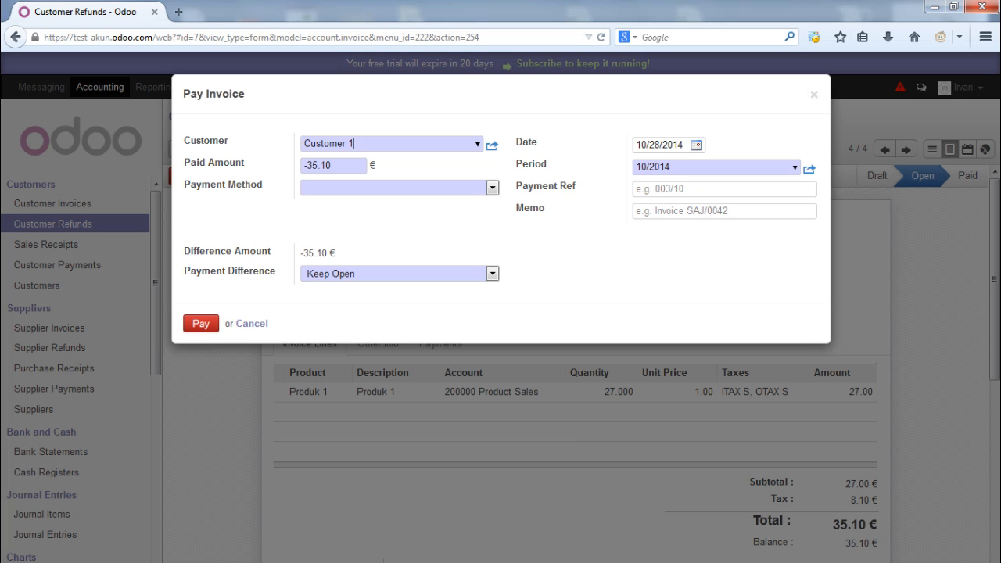
click(493, 188)
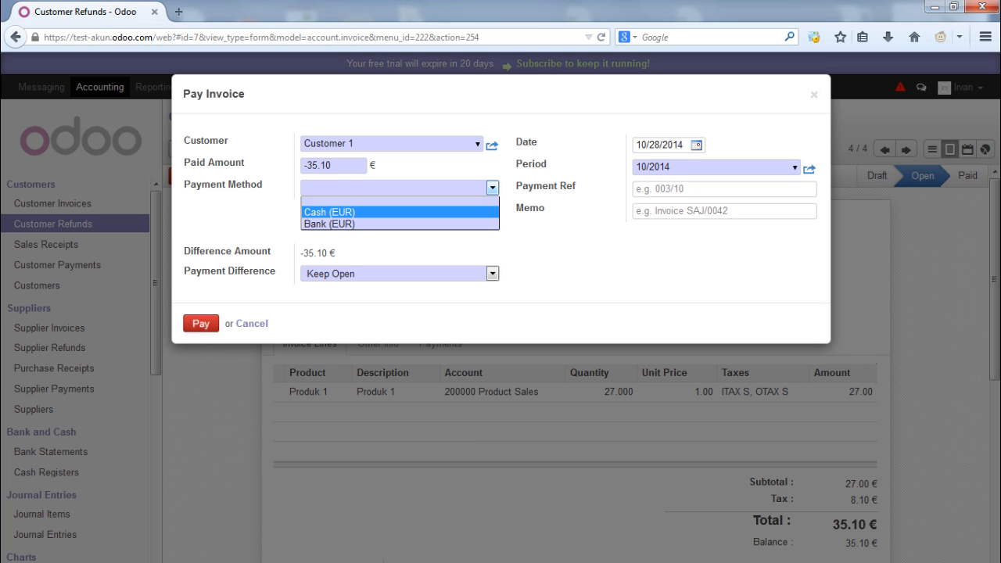
click(329, 212)
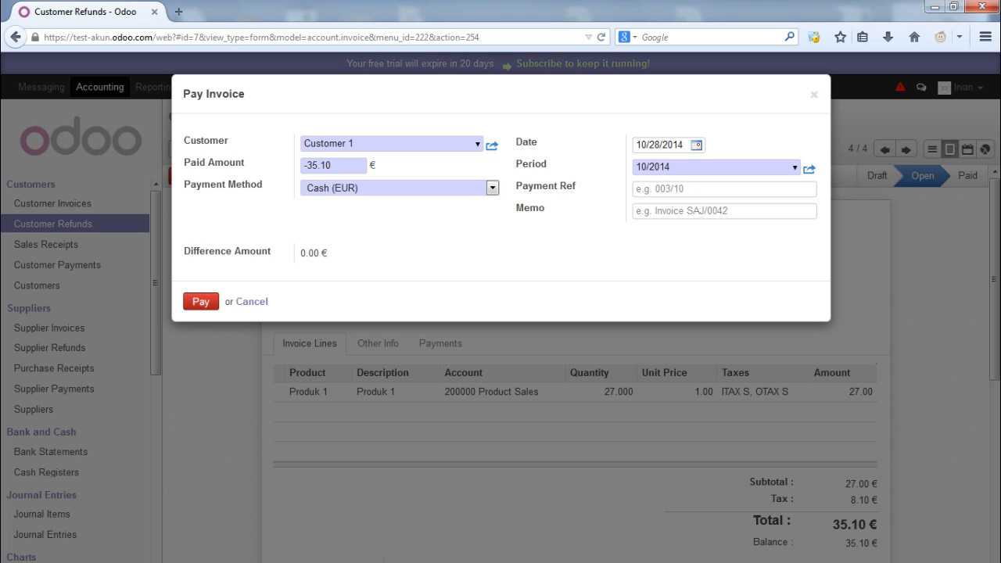
click(696, 146)
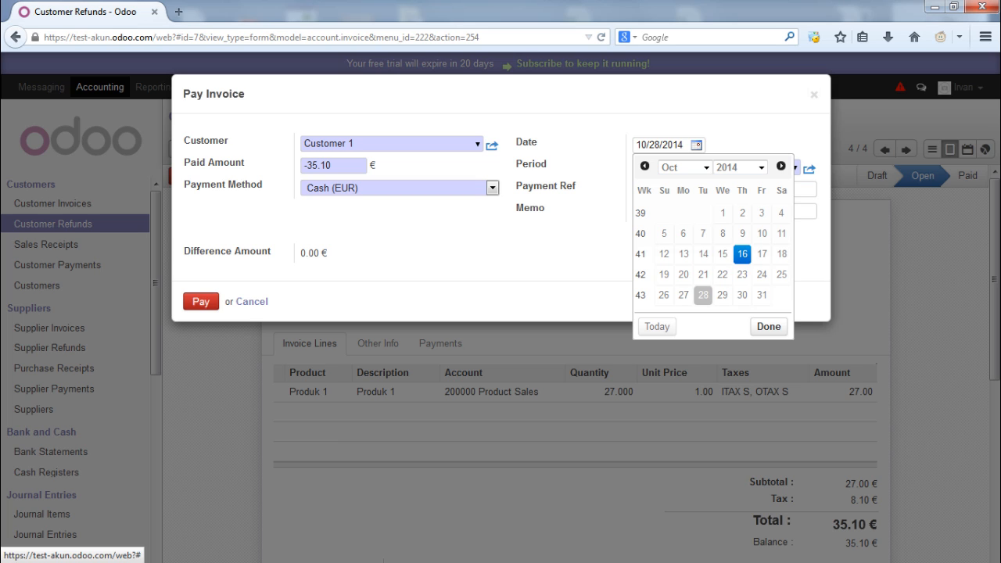
click(742, 275)
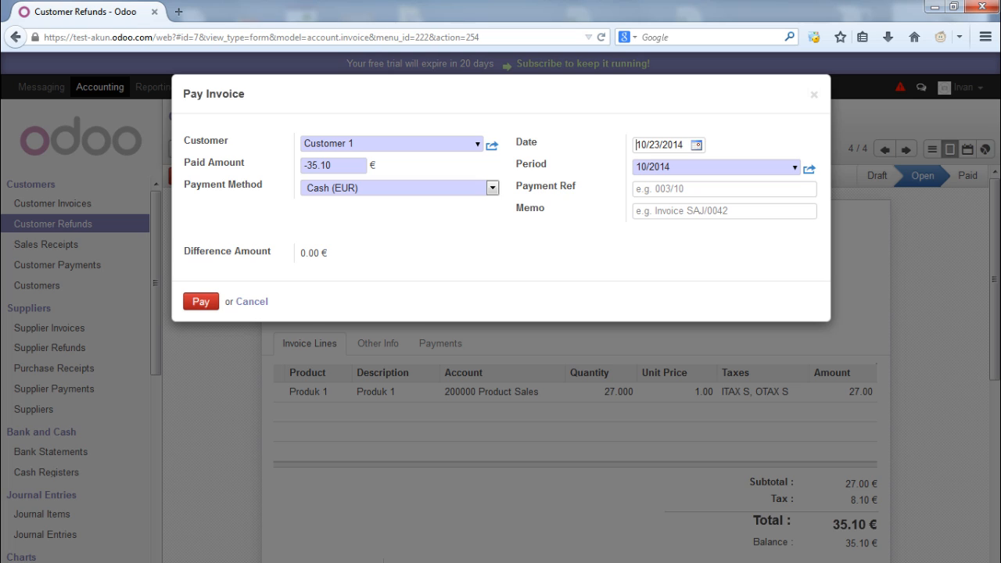
Enter payment reference 001/10 and memo 'Refund SCNJ/2014/0004', then record the payment
click(704, 189)
text(001/10)
click(638, 211)
text(R)
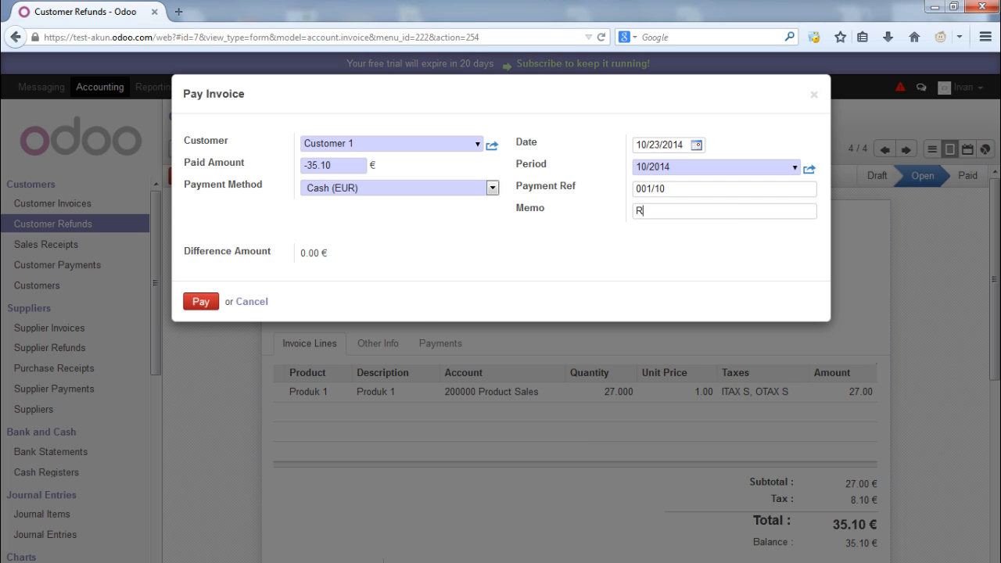
text(efund SCNJ/2014/0004)
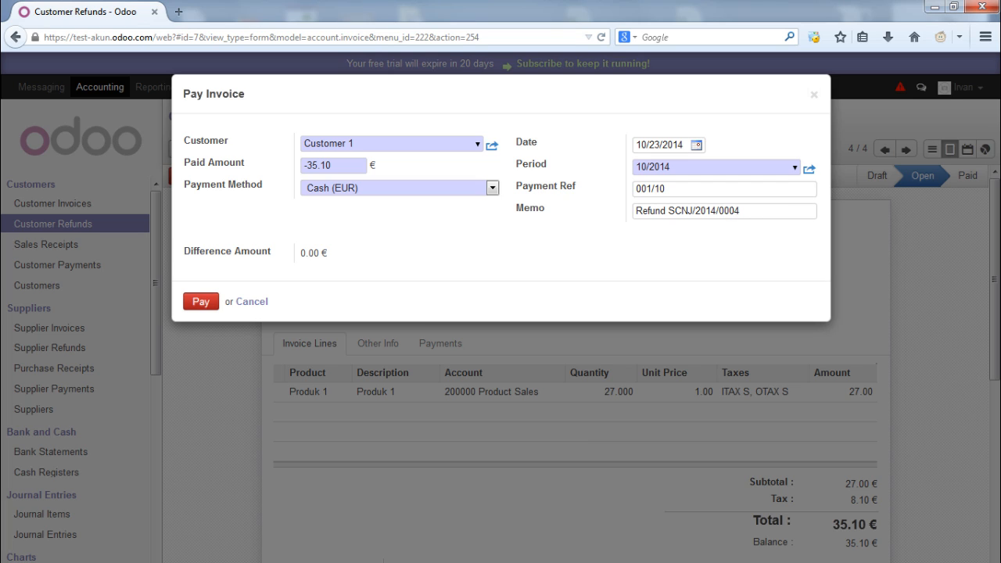
click(201, 302)
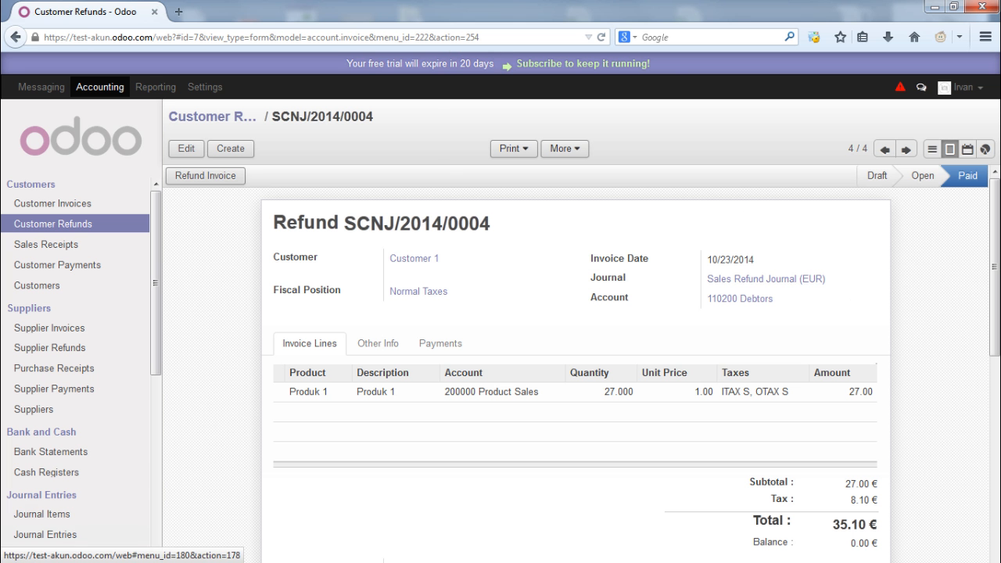
Review refund entry SCNJ/2014/0004, post cash entry BNK1/2014/0003, then open Sales Receipts
click(46, 534)
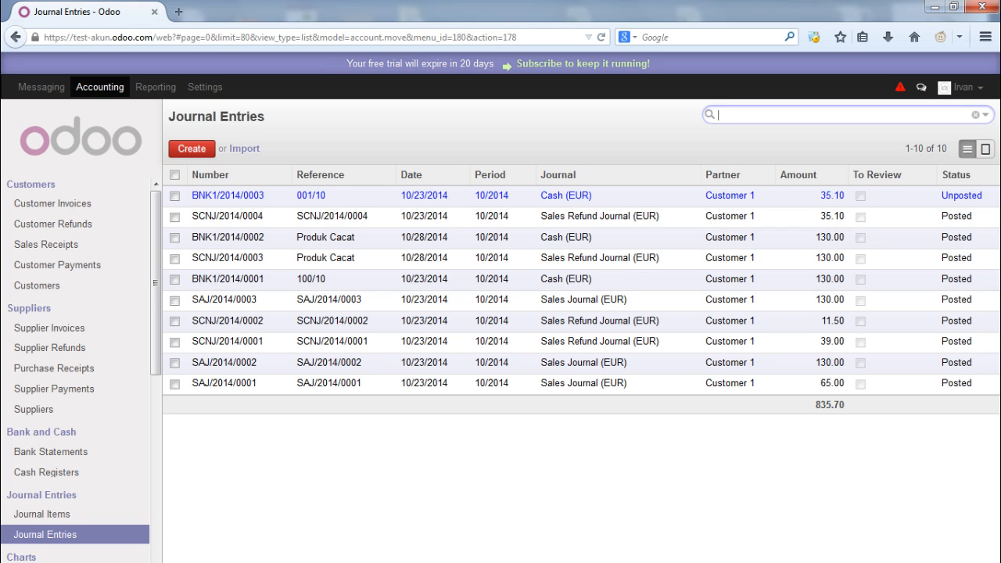
click(615, 216)
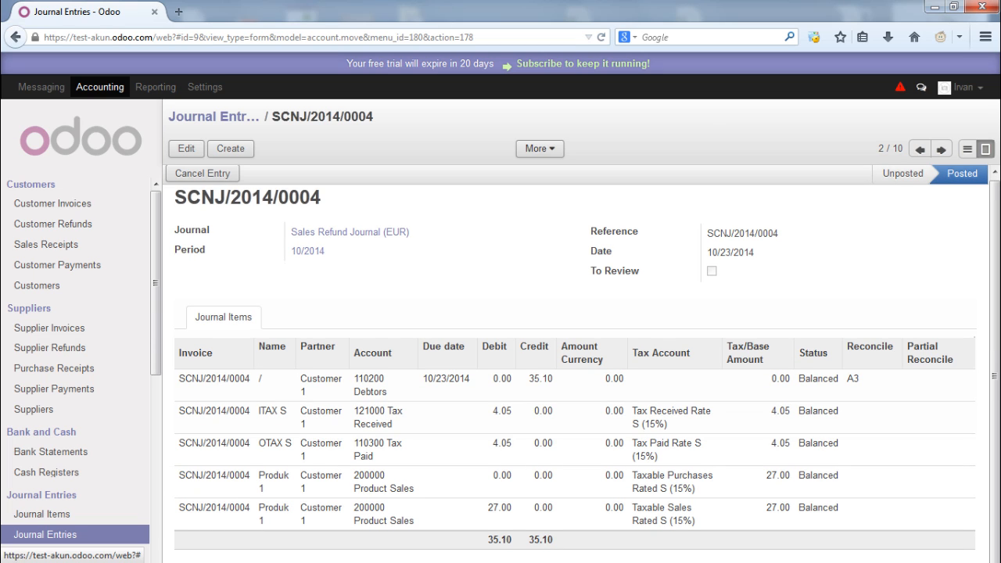
click(214, 116)
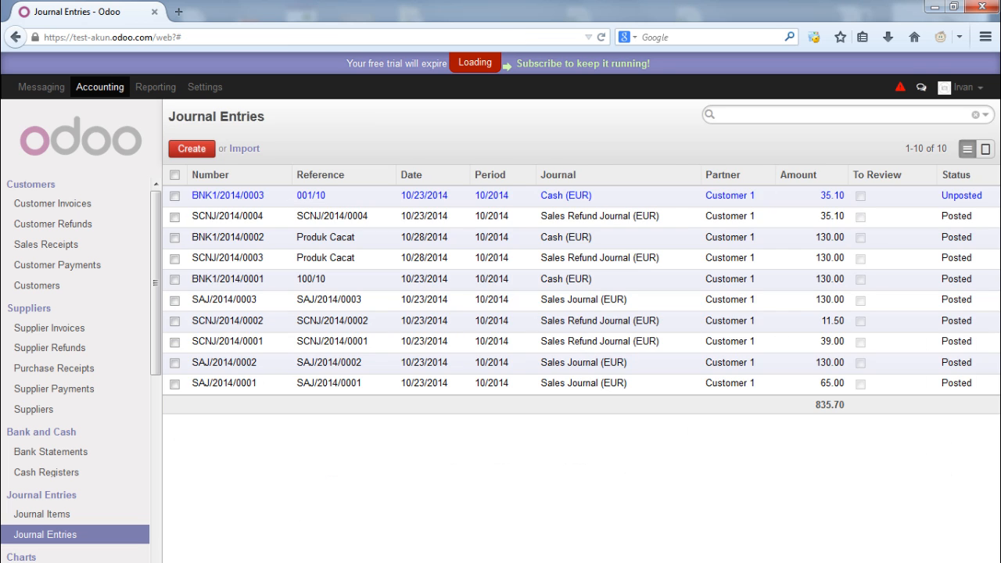
click(228, 196)
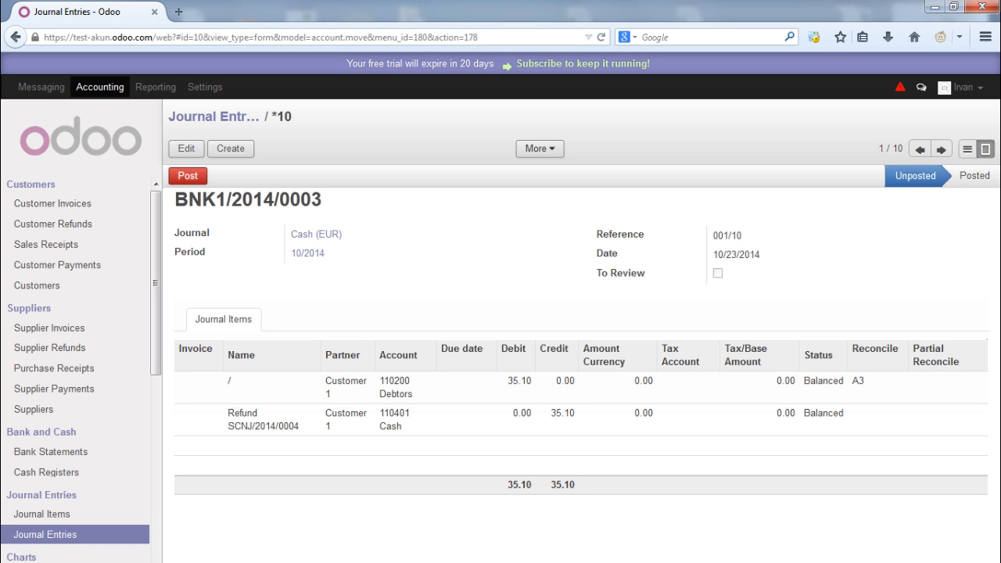
click(187, 175)
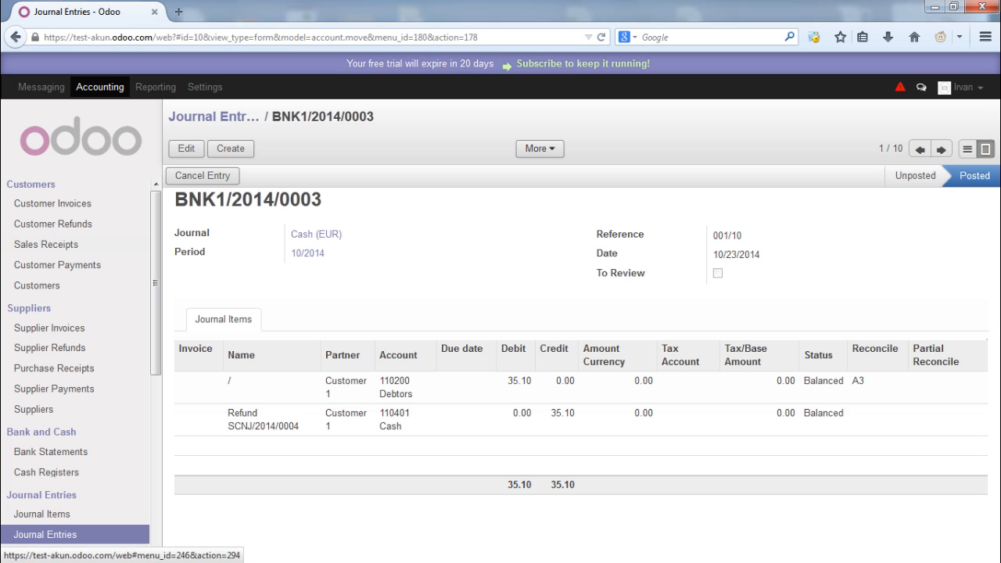
click(47, 244)
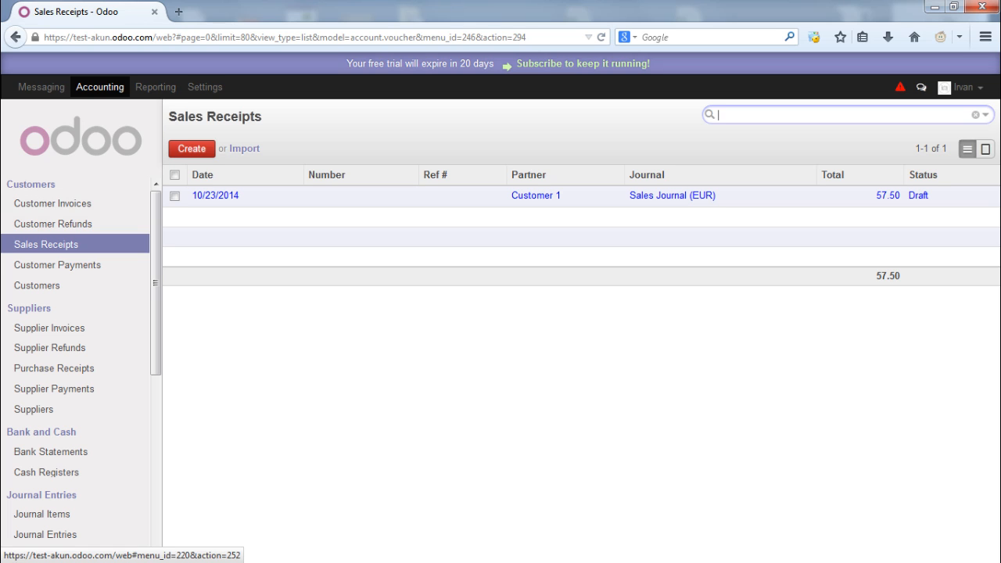
Start a sales receipt for Customer 1 into 110401 Cash, Ref 001, memo Customer 1, dated 10/23/2014
click(192, 148)
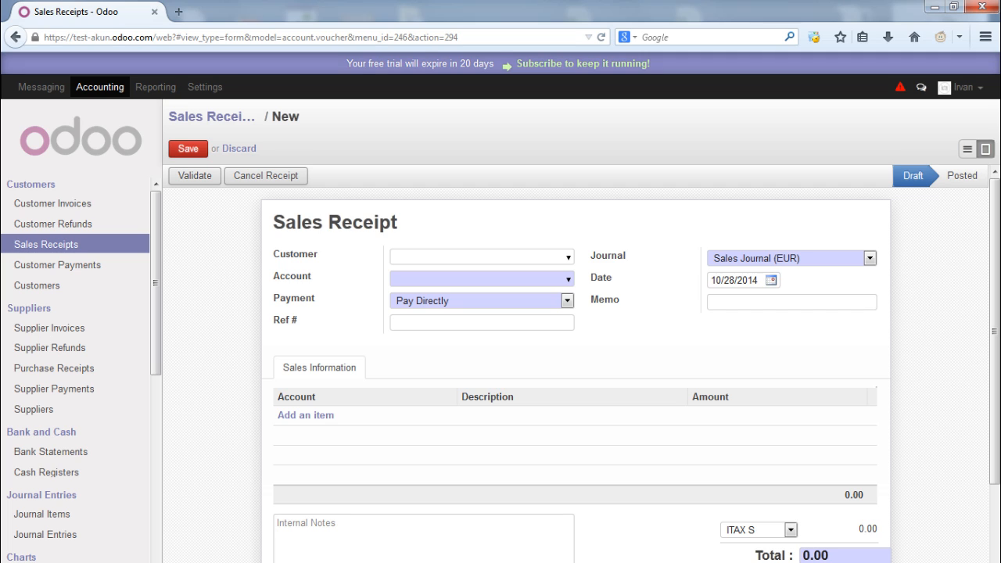
key(Down)
key(Down)
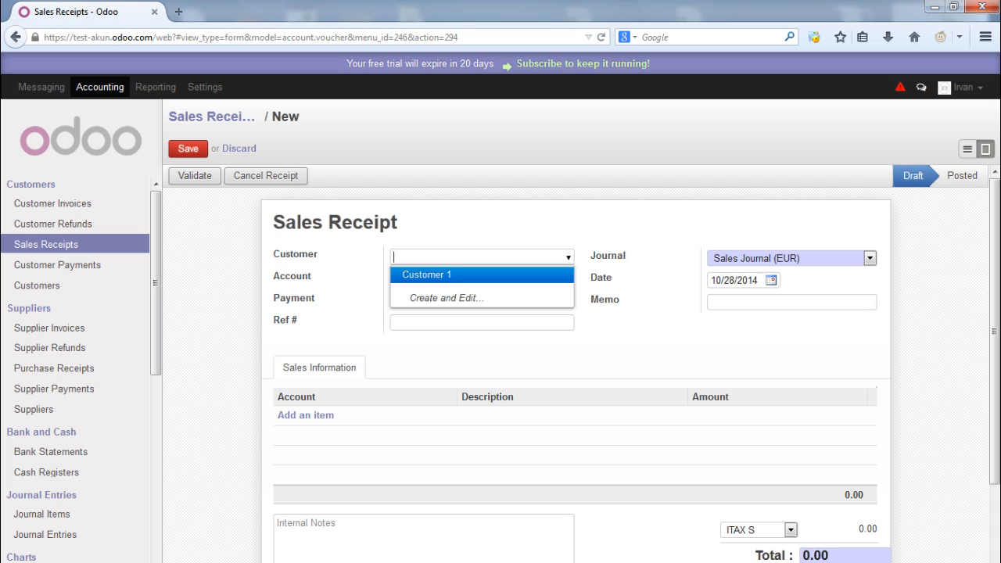
key(Return)
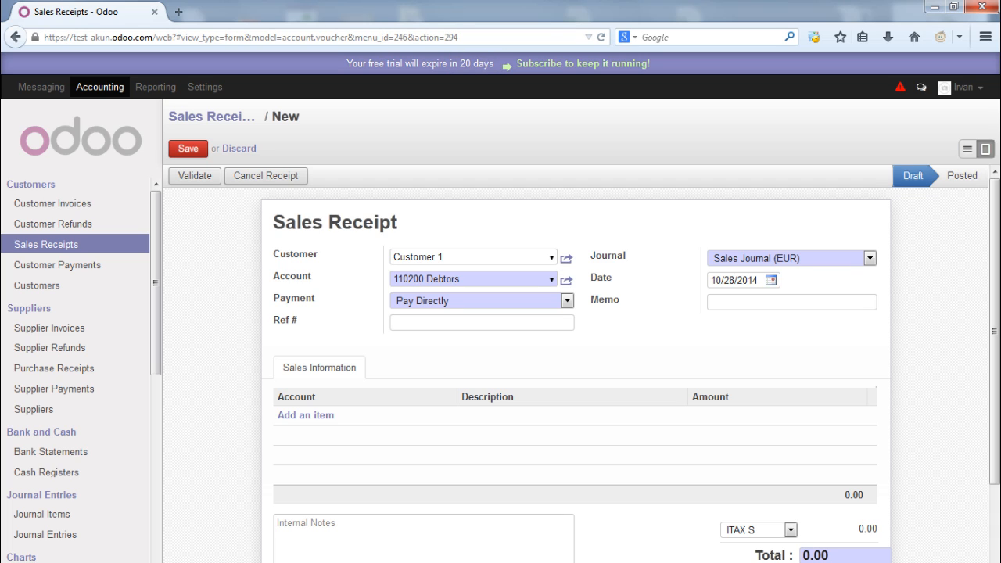
click(552, 279)
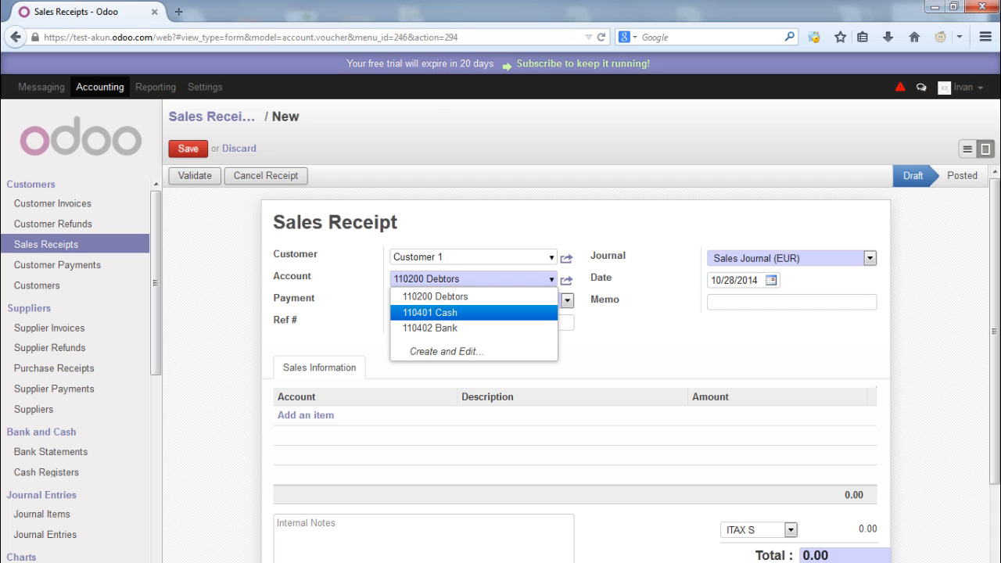
key(Return)
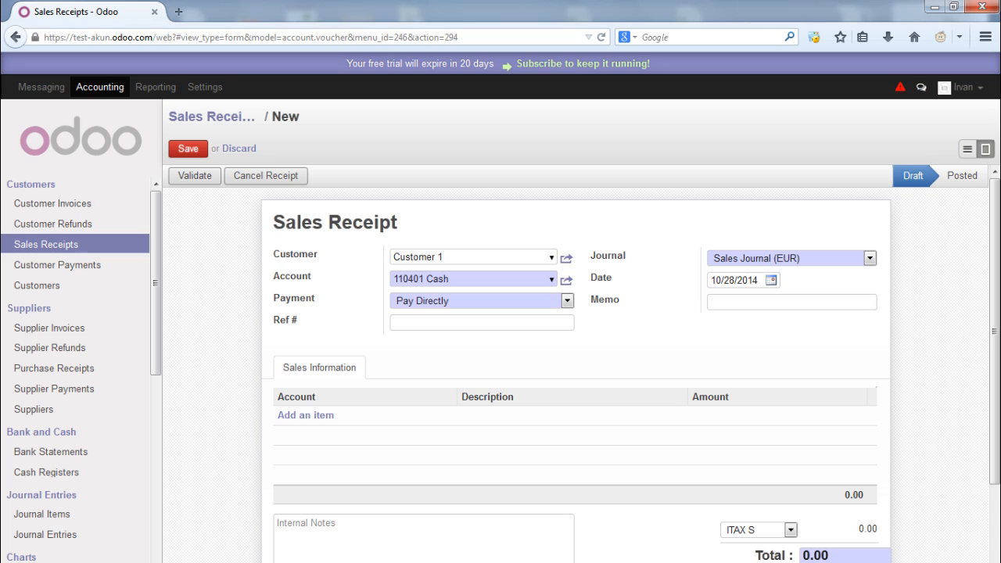
click(395, 323)
text(0)
text(01)
text(Customer )
text(1)
click(771, 280)
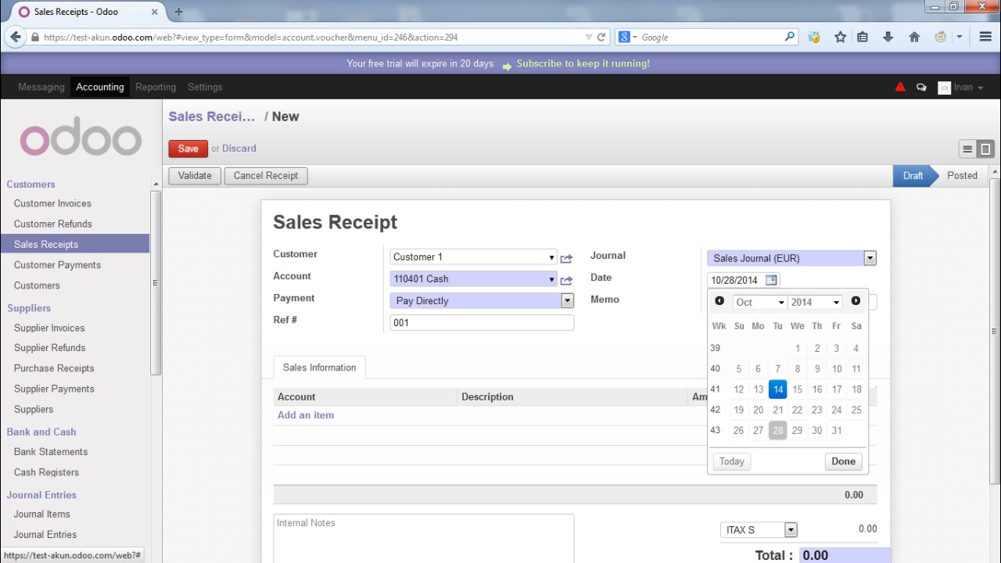
click(732, 460)
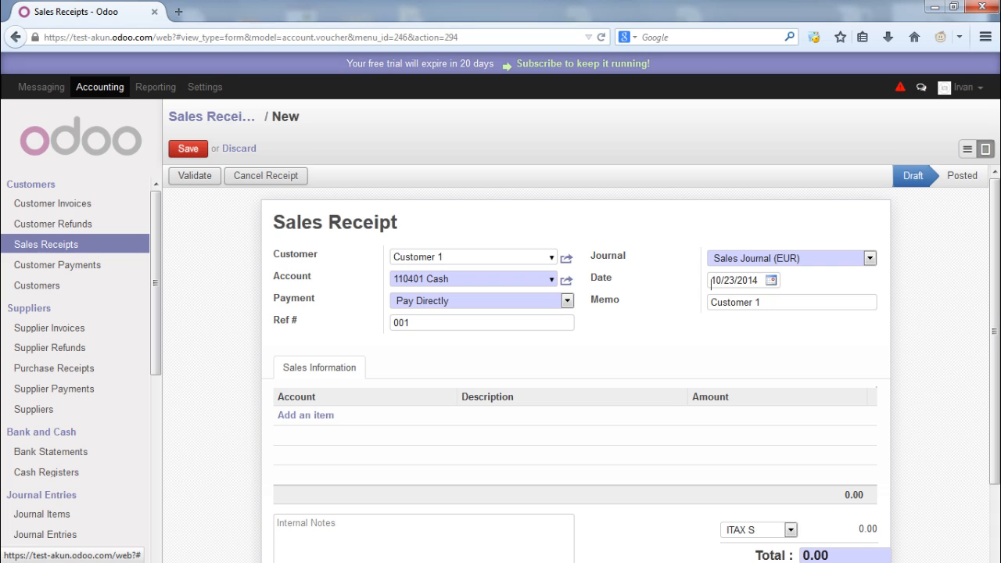
Add receipt line 'Penjualan 100 Produk 1' for 100.00 and recompute the total with tax
click(306, 414)
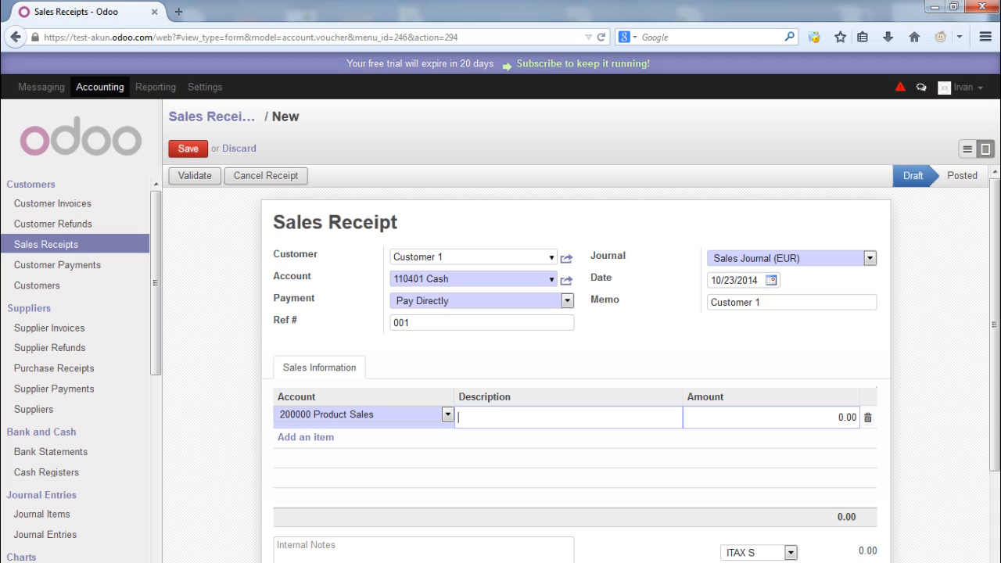
text(Penjualan 100 Produk)
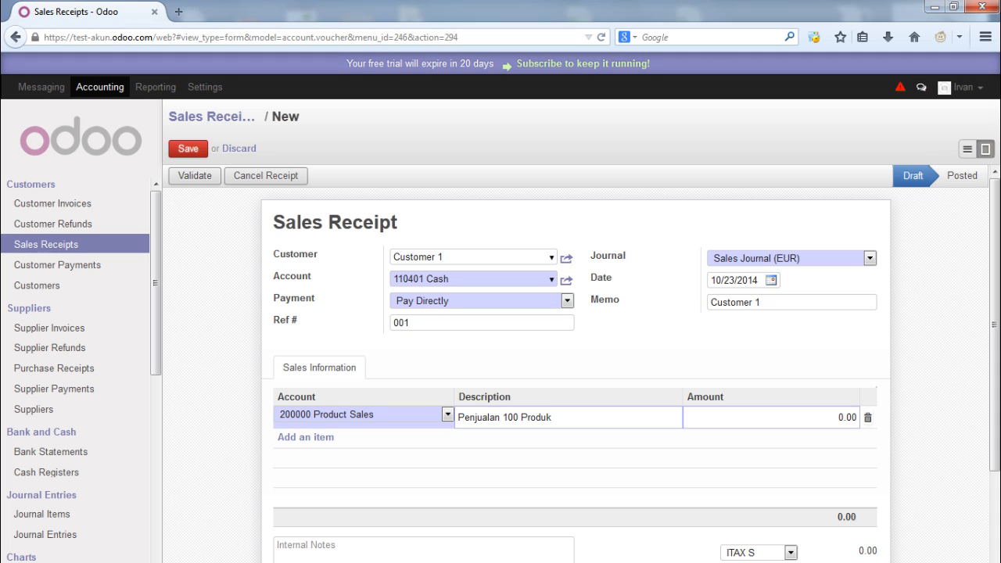
text( 1)
double_click(839, 417)
text(100)
scroll(582, 364, down, 3)
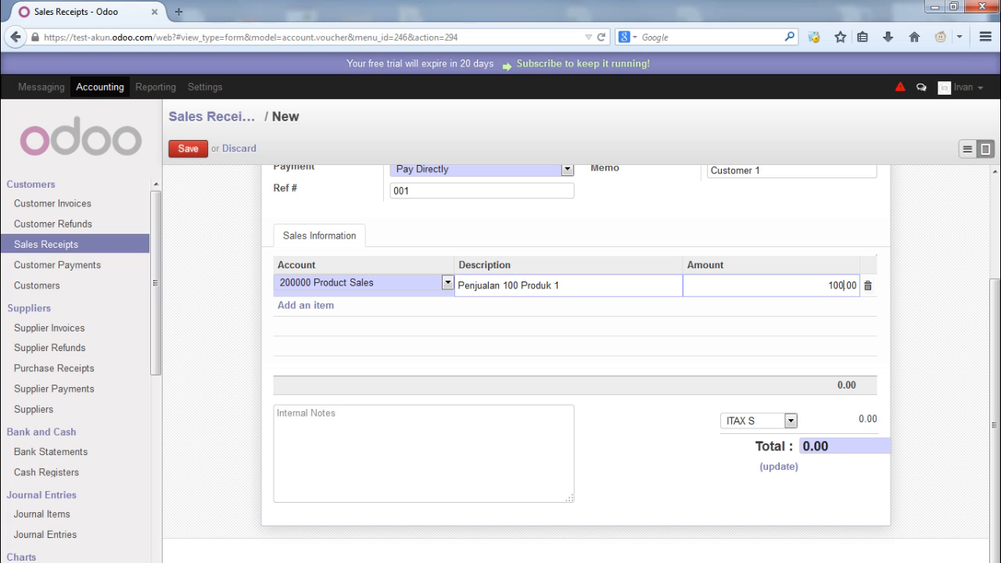
click(780, 467)
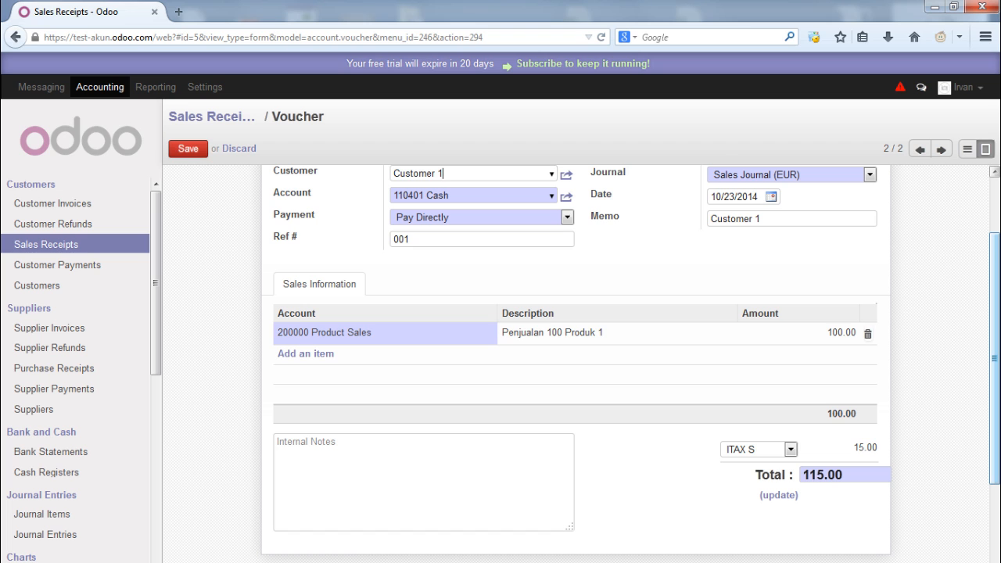
scroll(630, 364, up, 2)
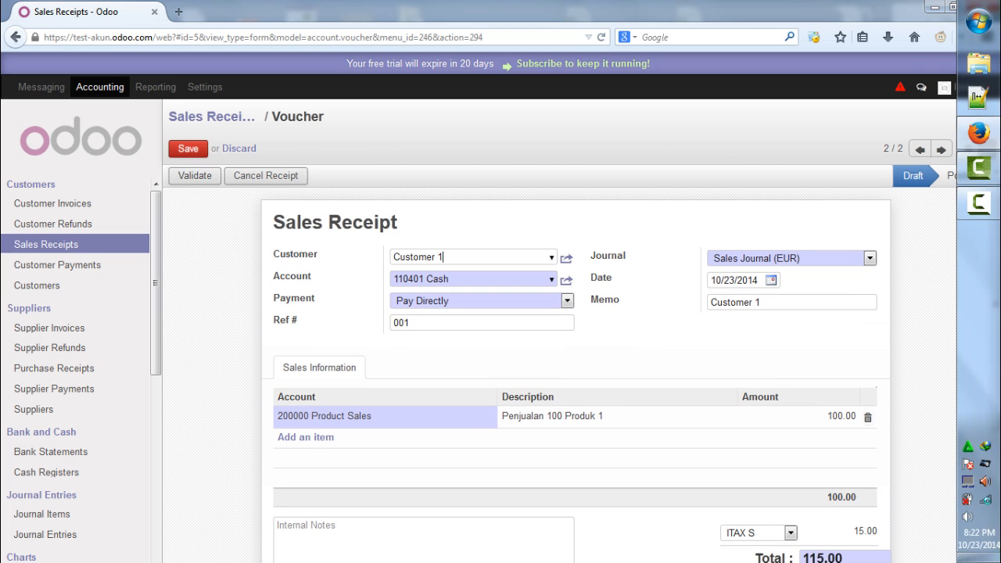
Save and validate the receipt as SAJ/2014/0004 for 115.00, then view Journal Entries
click(188, 149)
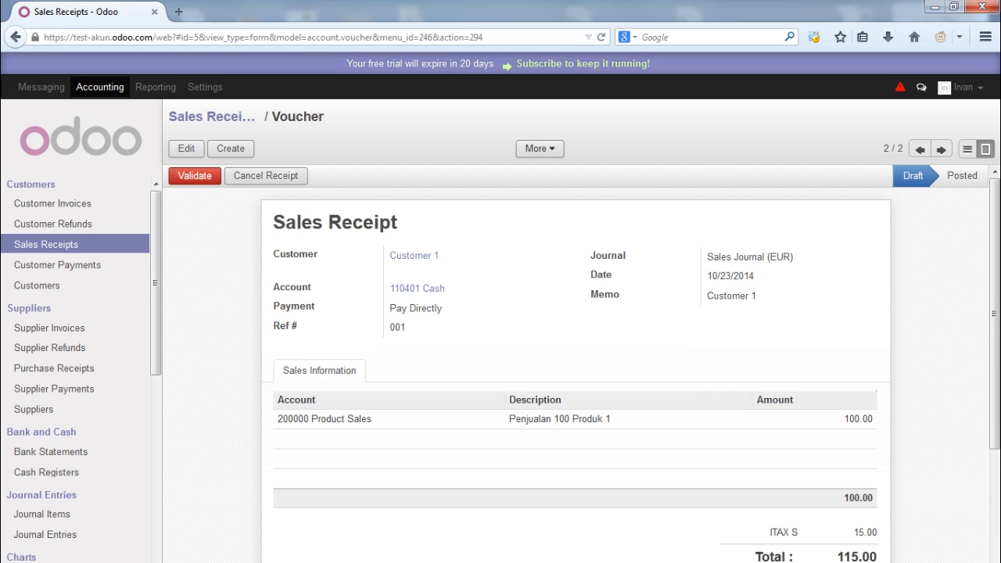
click(194, 176)
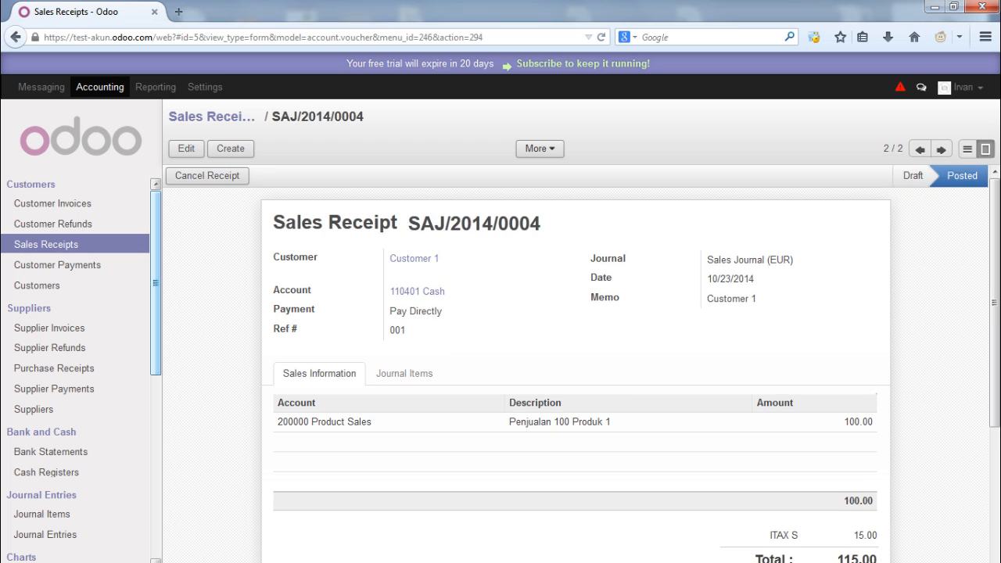
click(44, 534)
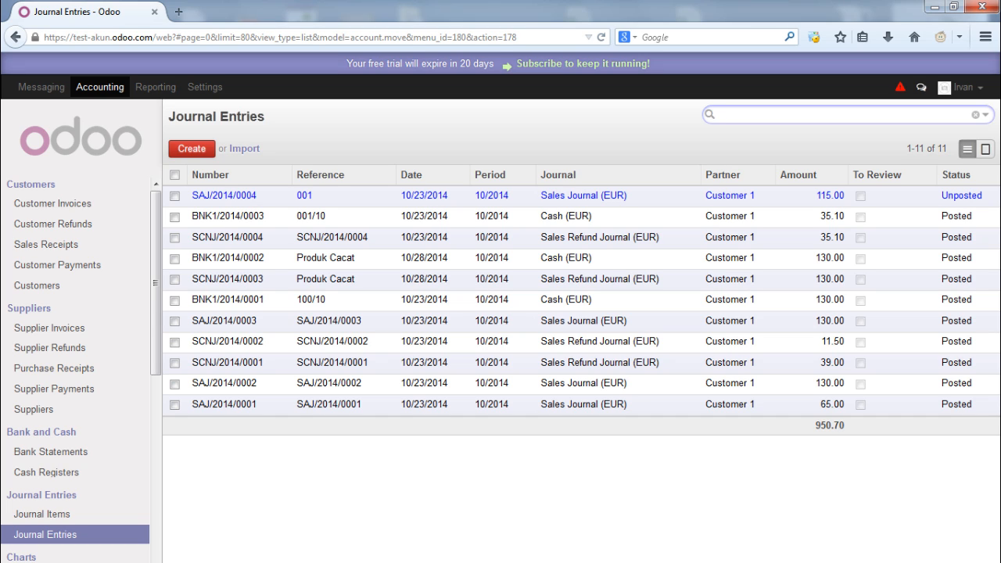
Post journal entry SAJ/2014/0004 for the 115.00 cash sale, then go to Customer Payments
click(559, 195)
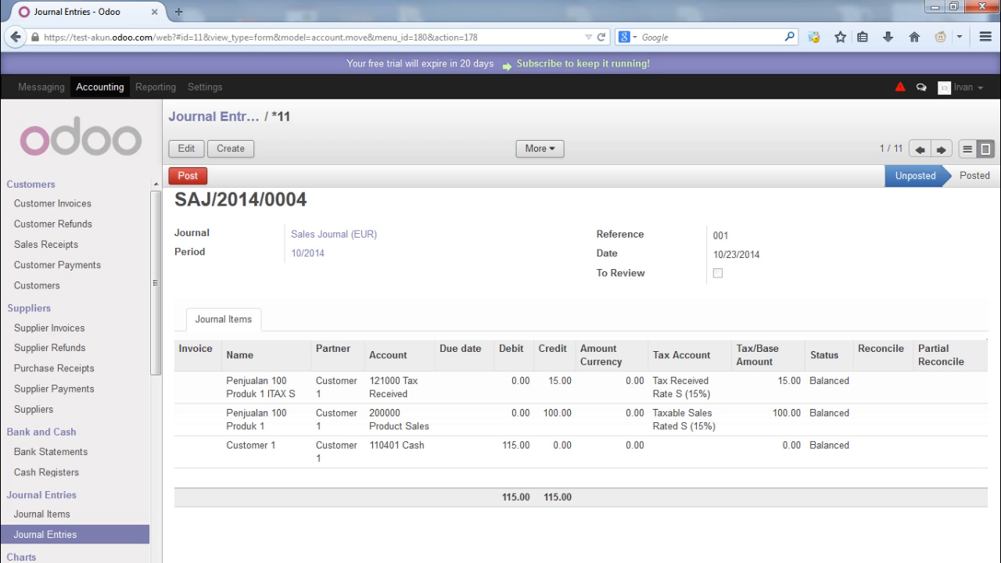
click(188, 175)
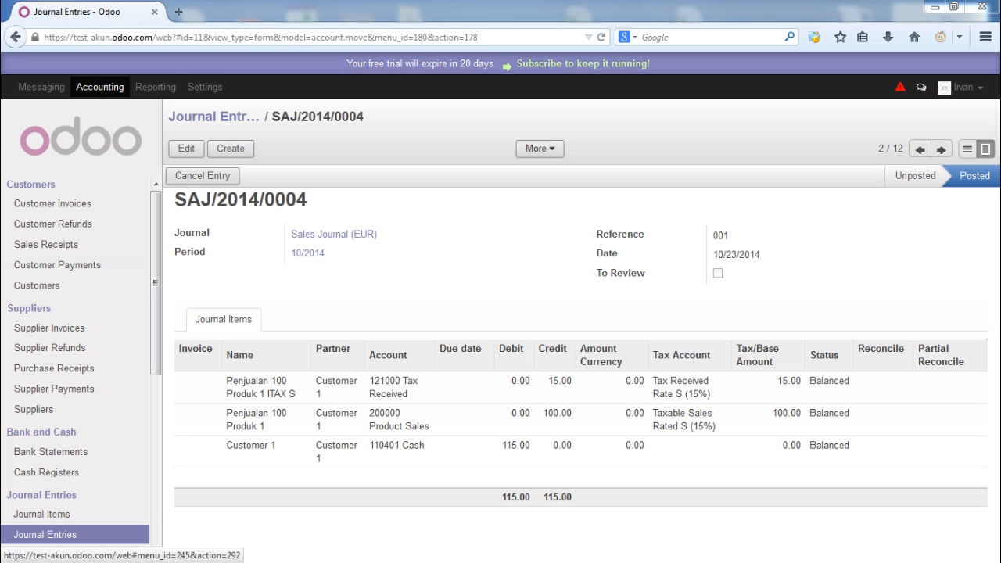
click(57, 265)
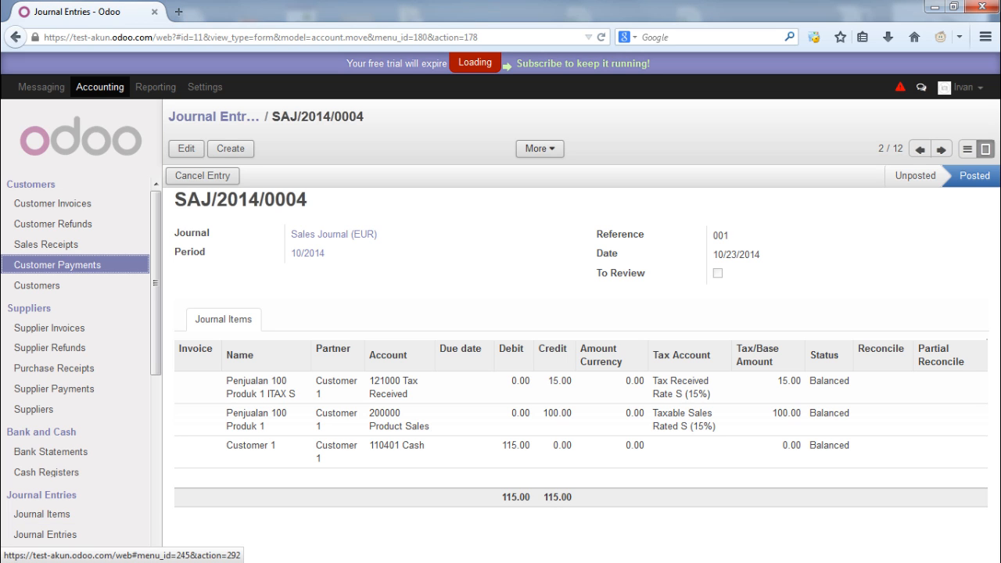
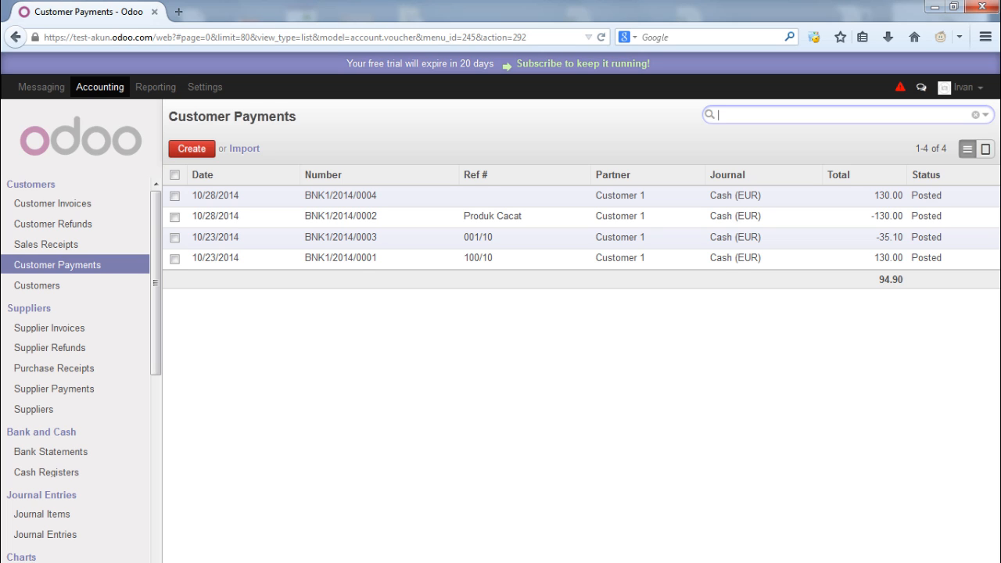
Leave the Customer Payments list (four payments, 94.90) for the Accounting Suppliers list
click(464, 277)
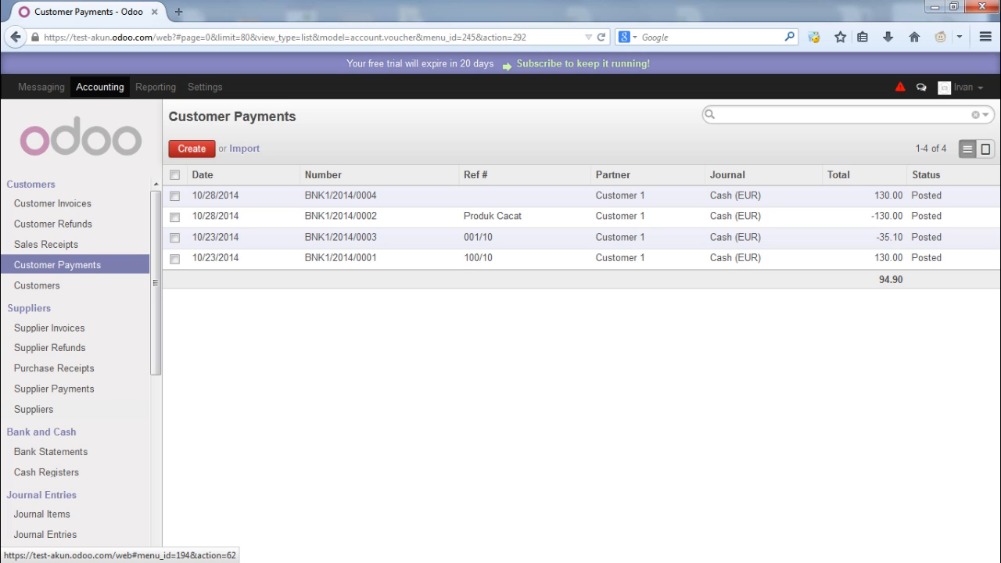
click(33, 409)
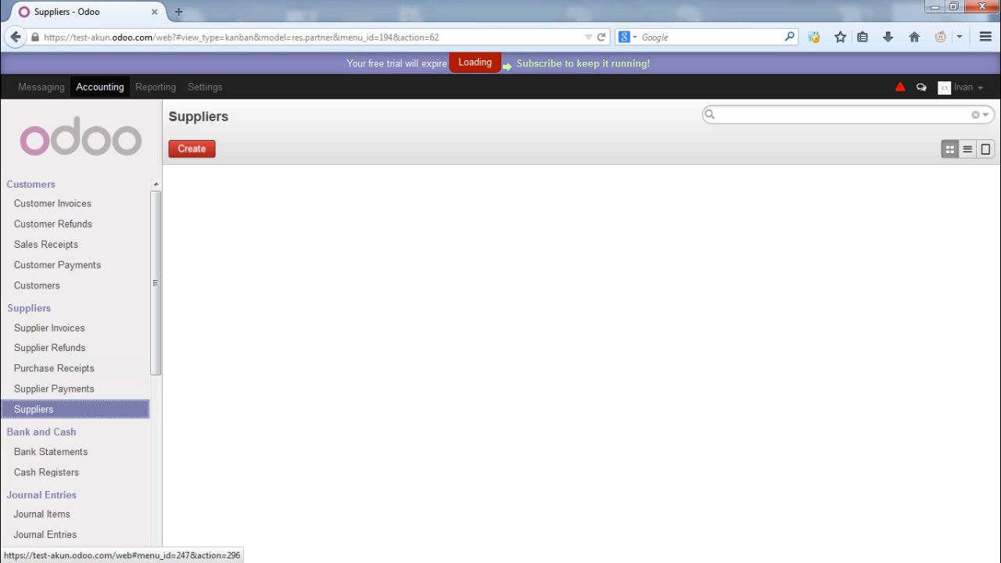
Add and save a new supplier named 'Supplier 1', then go to Supplier Invoices
click(192, 148)
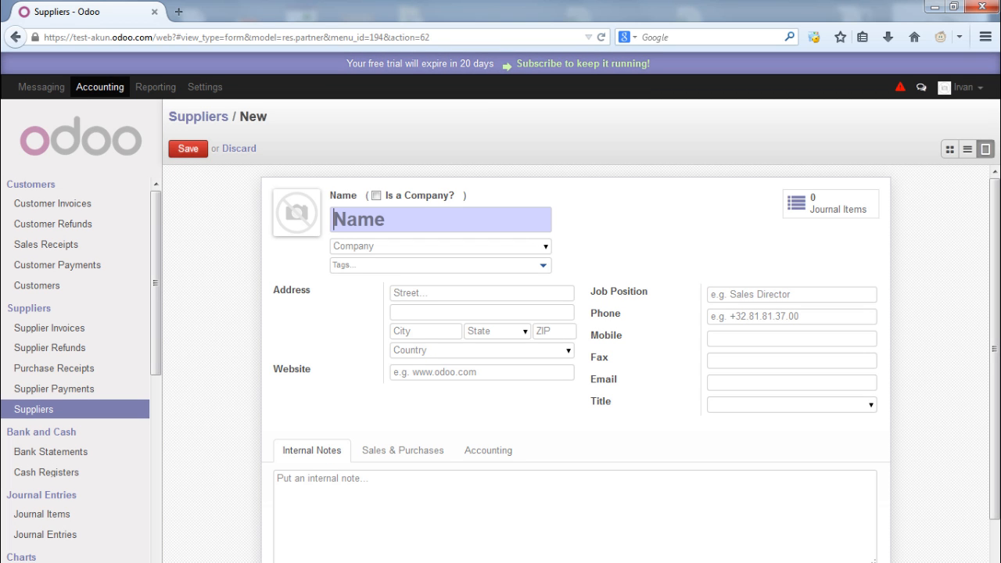
text(Supplier 1)
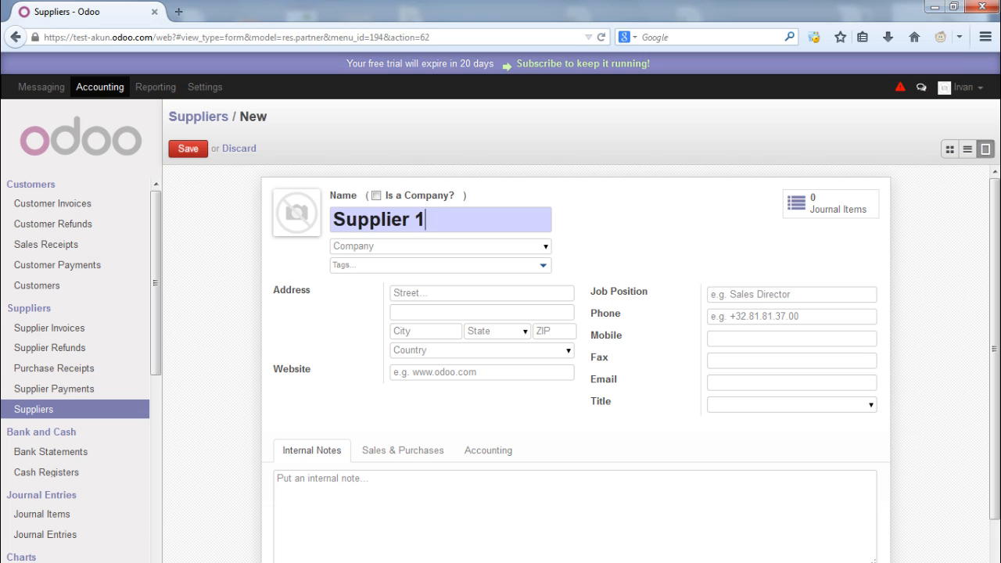
drag(280, 291, 306, 290)
double_click(292, 369)
drag(594, 291, 616, 336)
click(427, 220)
click(188, 149)
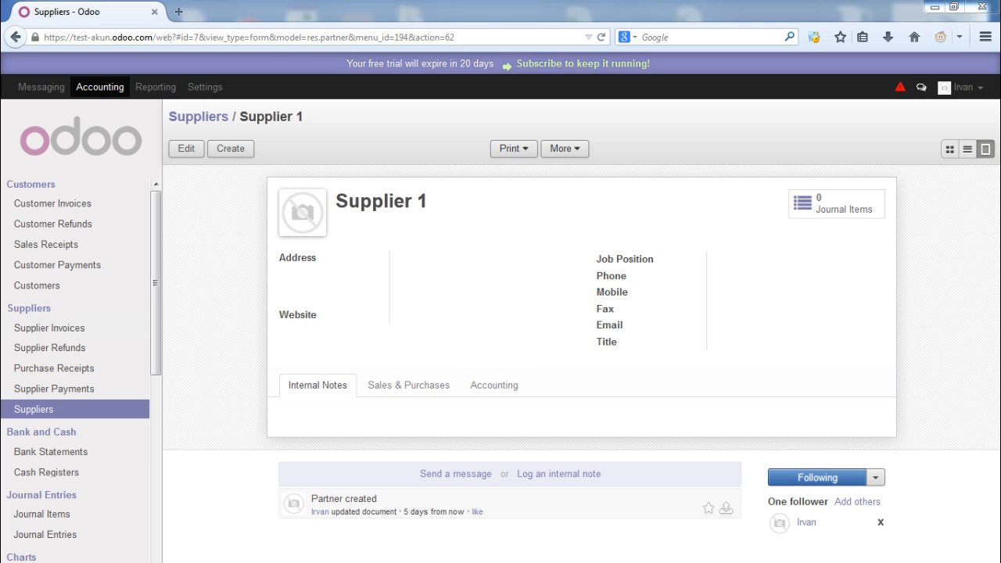
click(49, 328)
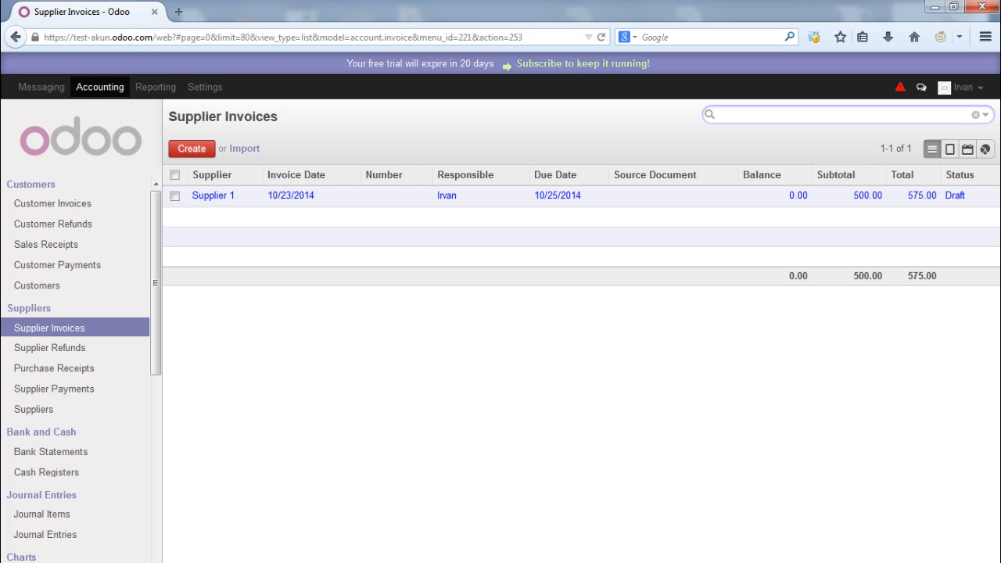
Start a new supplier invoice for Supplier 1 with fiscal position Normal Taxes
click(192, 149)
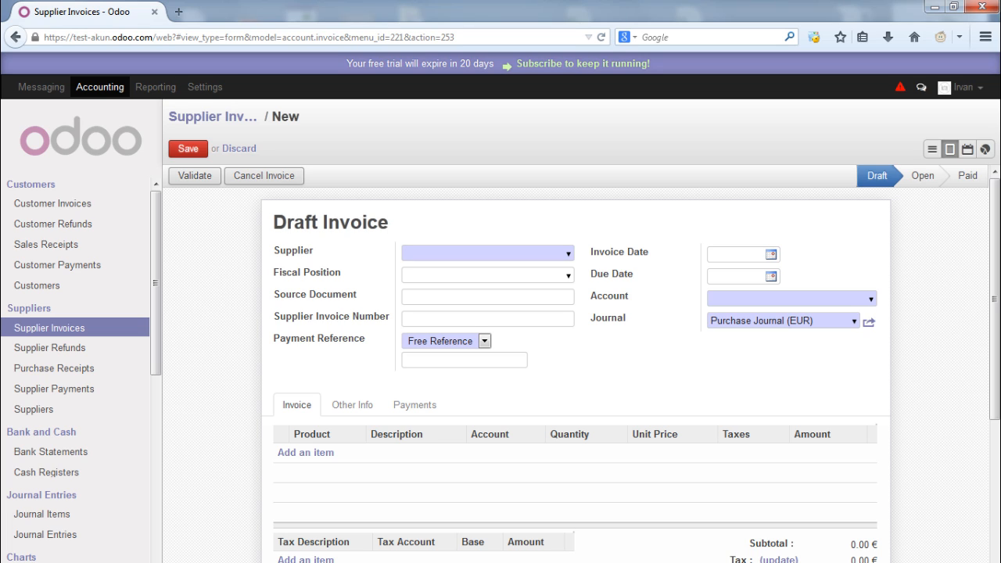
click(488, 254)
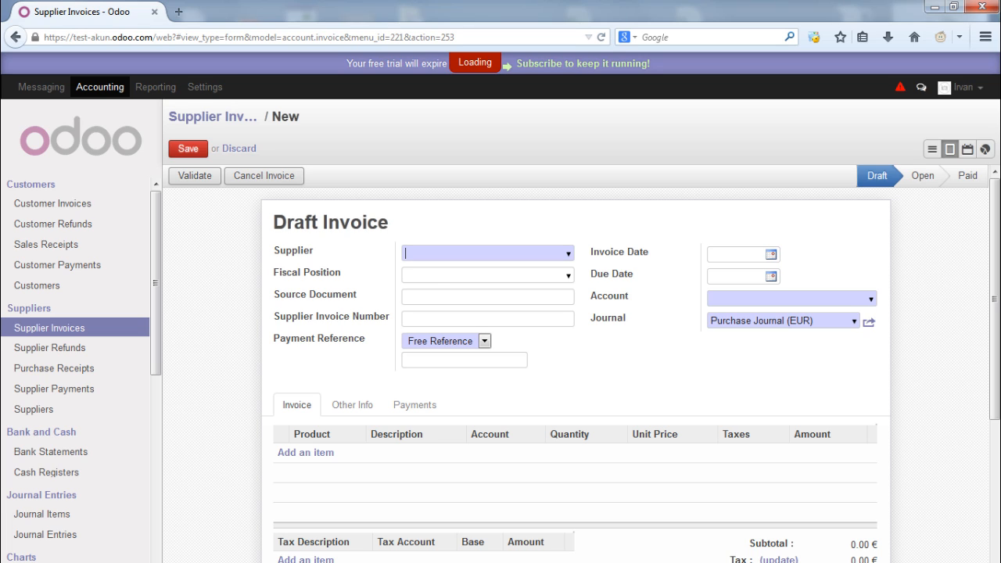
key(Return)
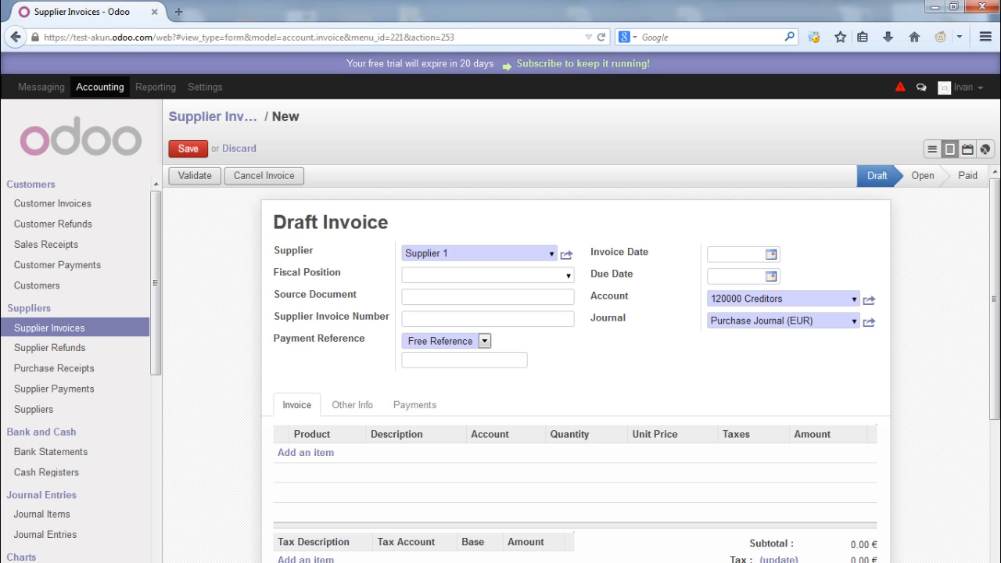
click(569, 275)
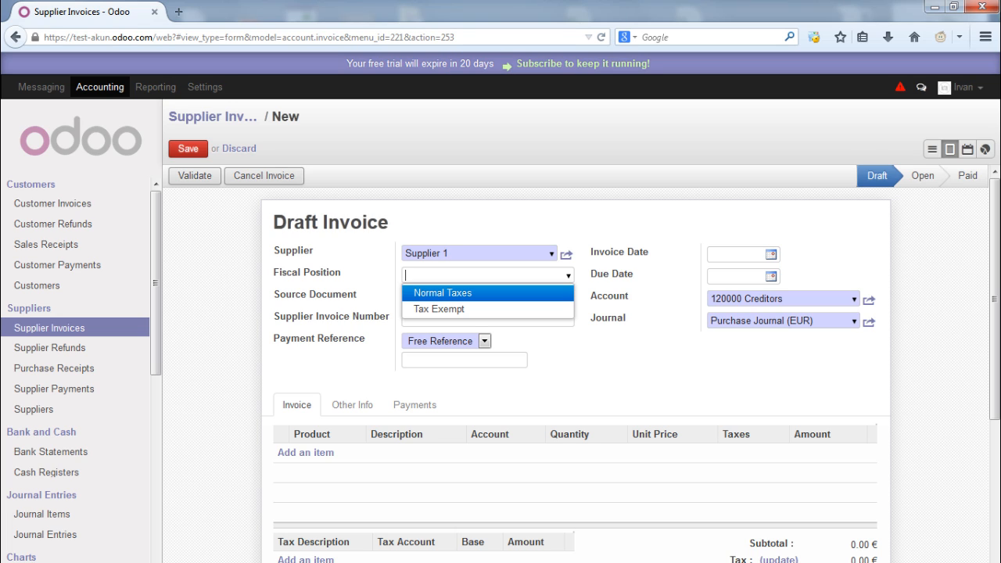
key(Return)
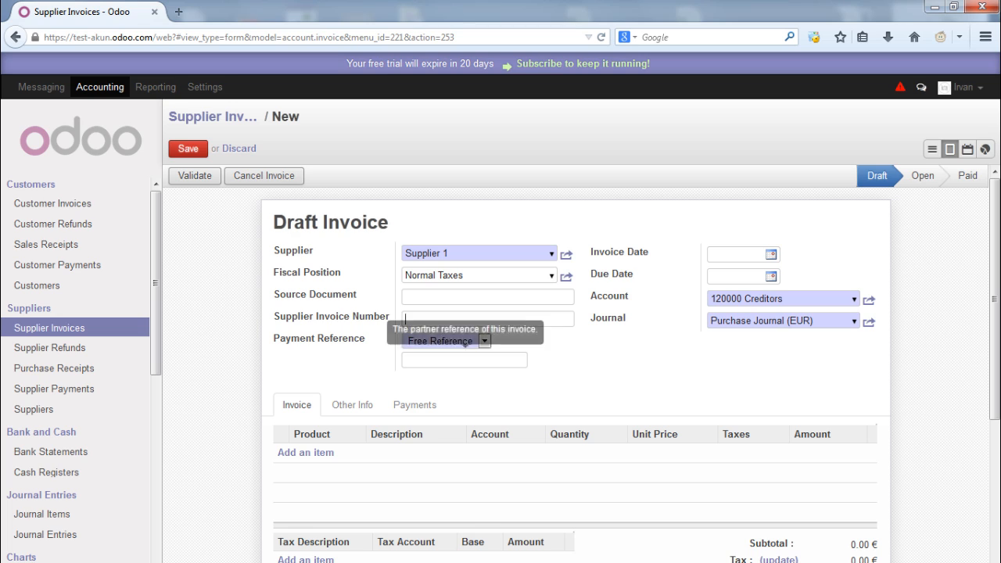
click(452, 359)
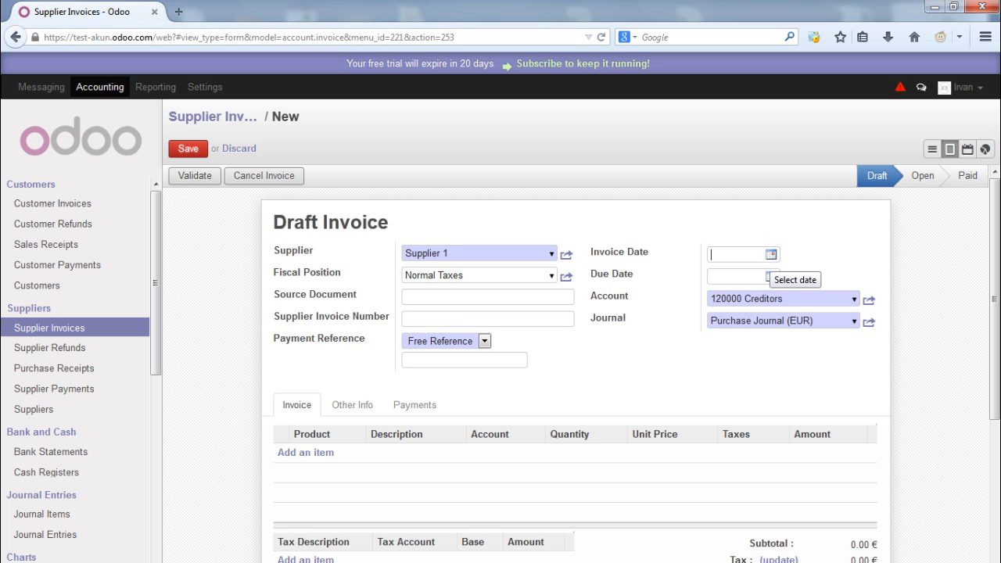
Set the invoice date to 10/23/2014 and the due date to 10/30/2014
click(771, 255)
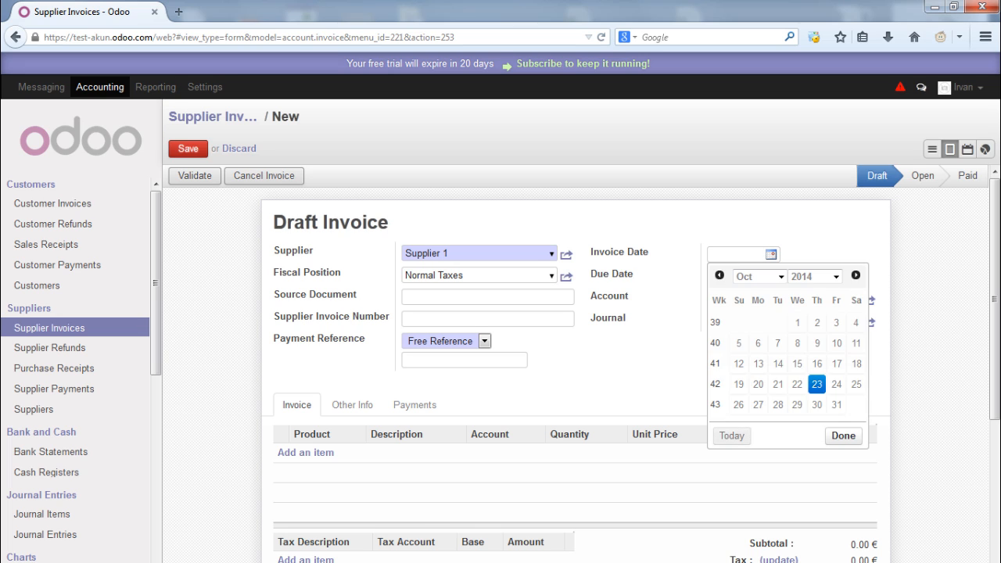
click(817, 385)
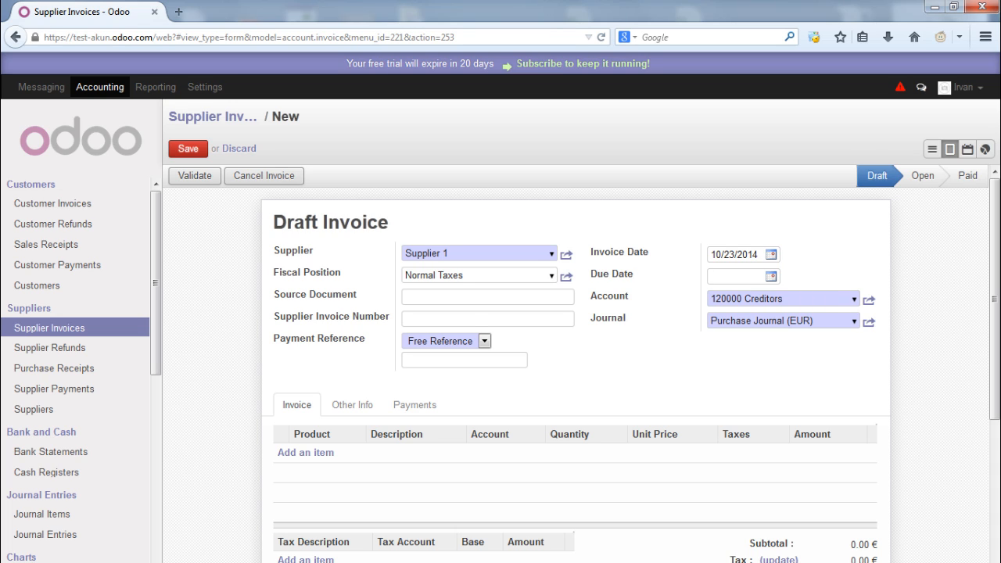
click(770, 277)
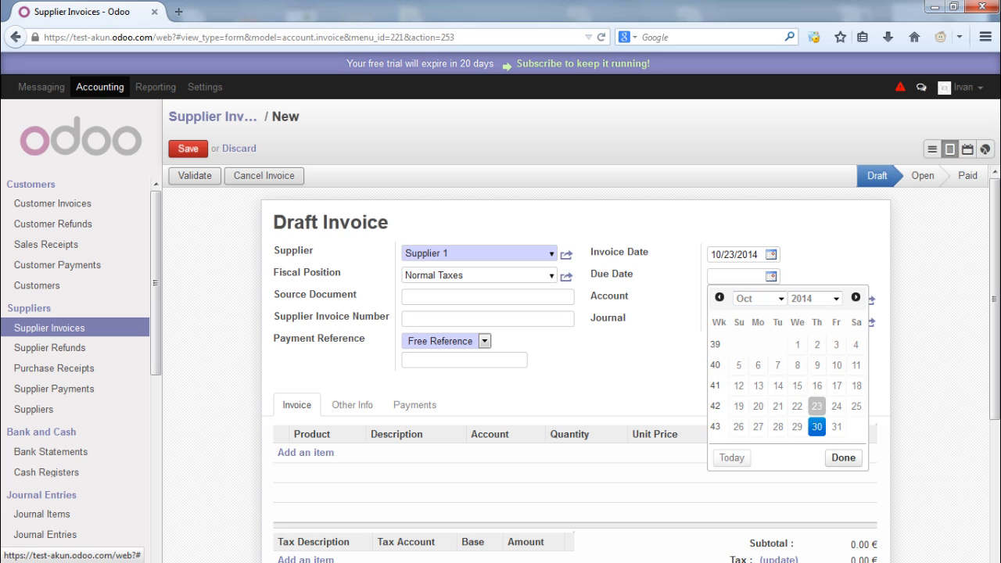
click(817, 426)
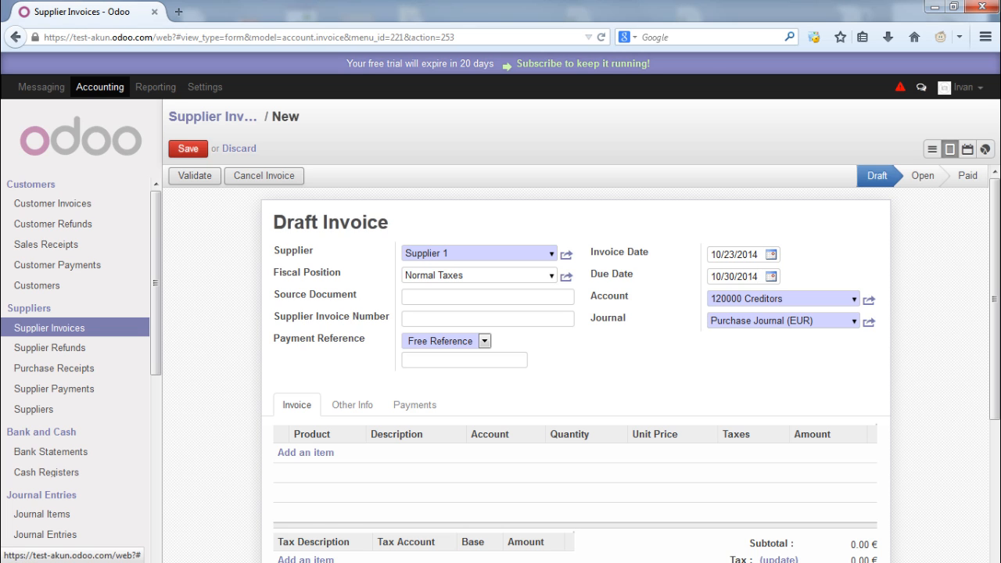
scroll(582, 363, down, 1)
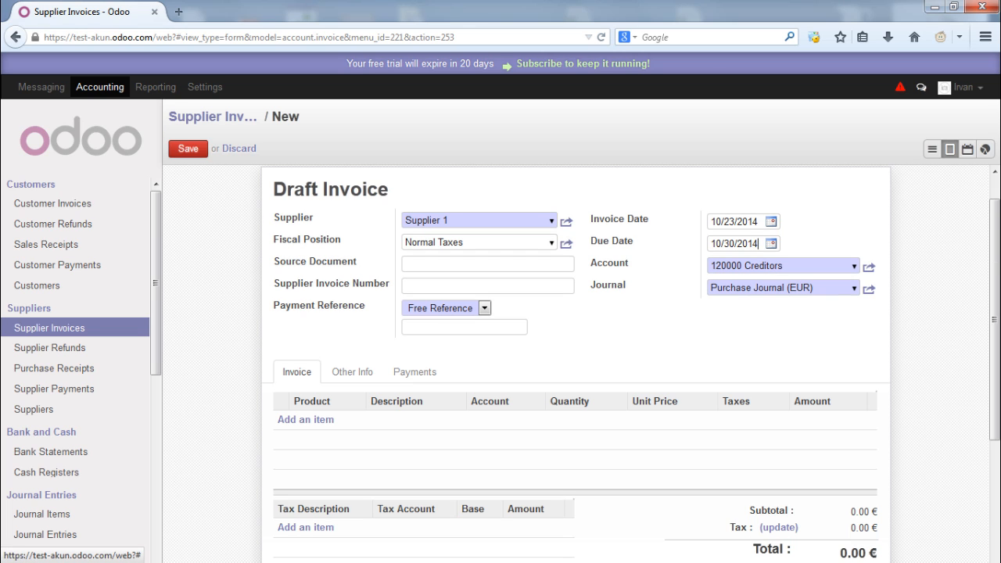
Add an invoice line for Produk 1 on account 220000 Expenses
click(306, 419)
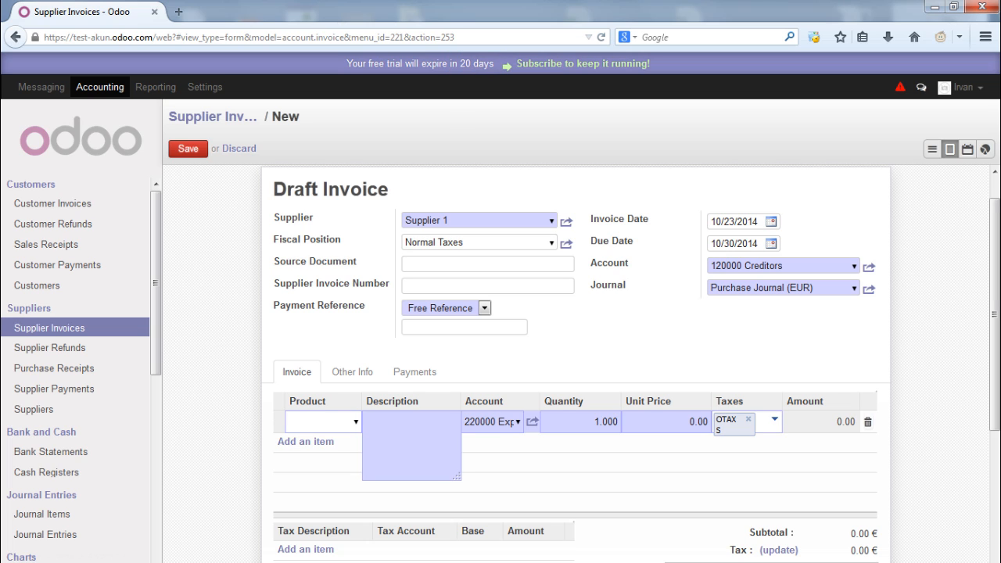
key(Down)
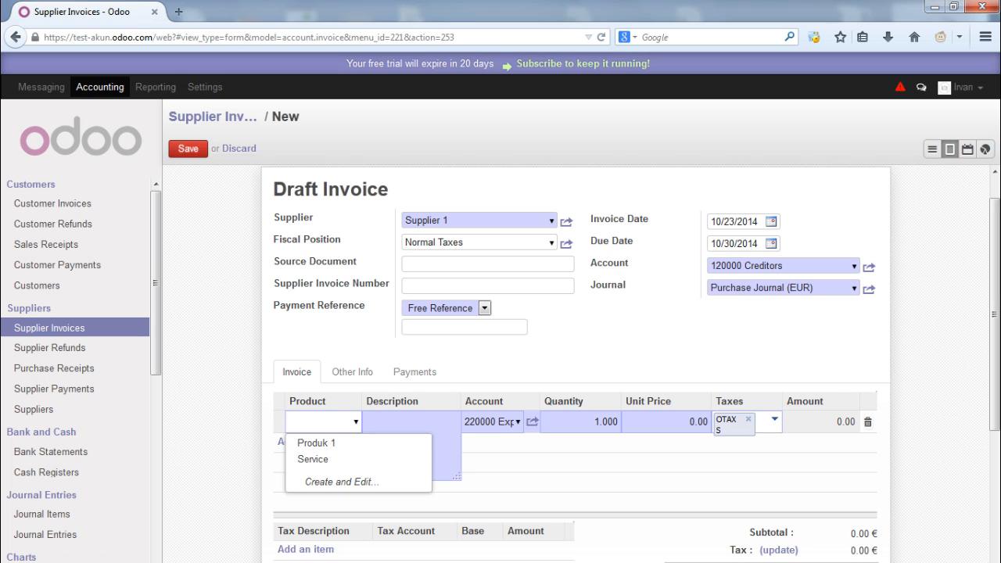
key(Down)
key(Return)
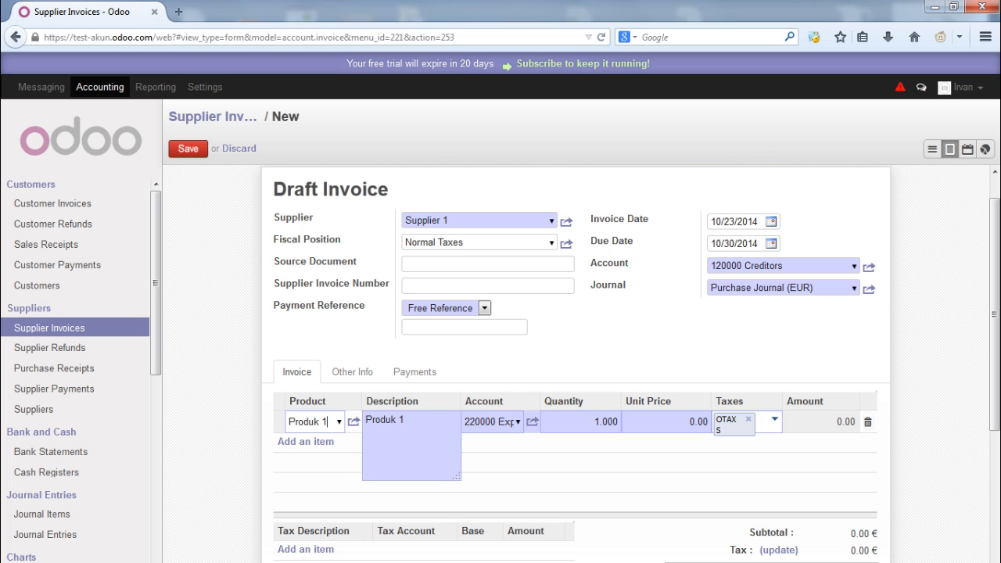
click(518, 423)
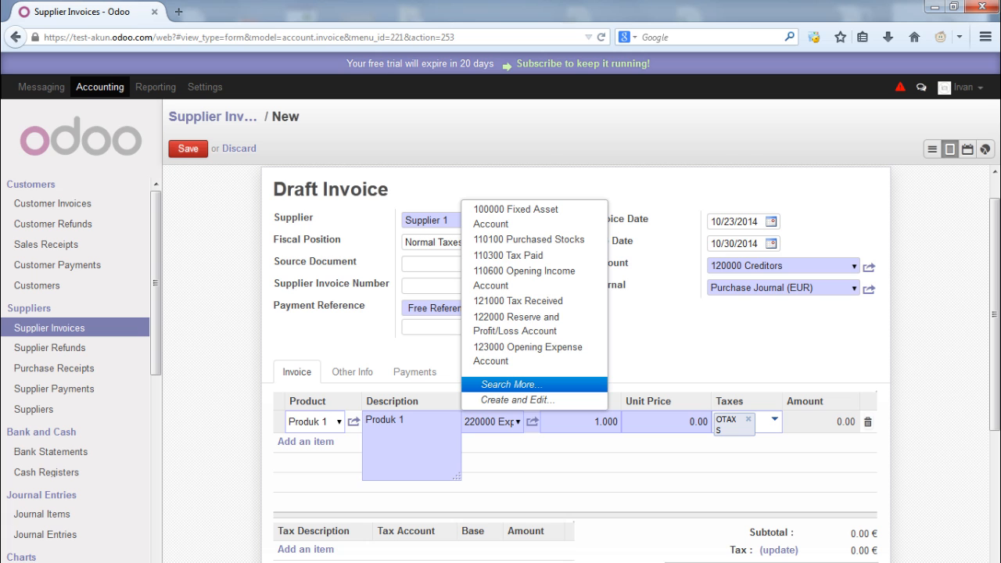
click(512, 385)
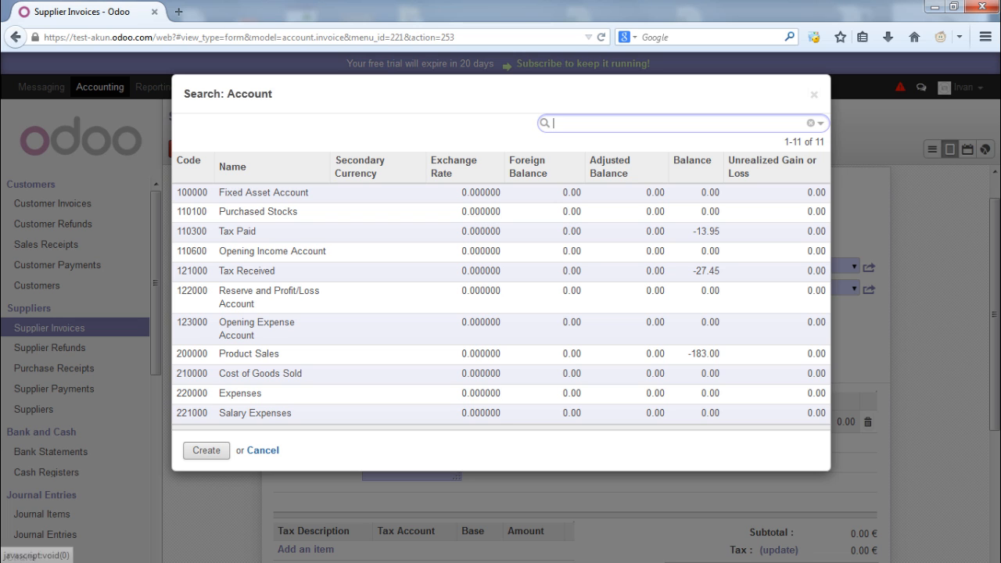
click(263, 450)
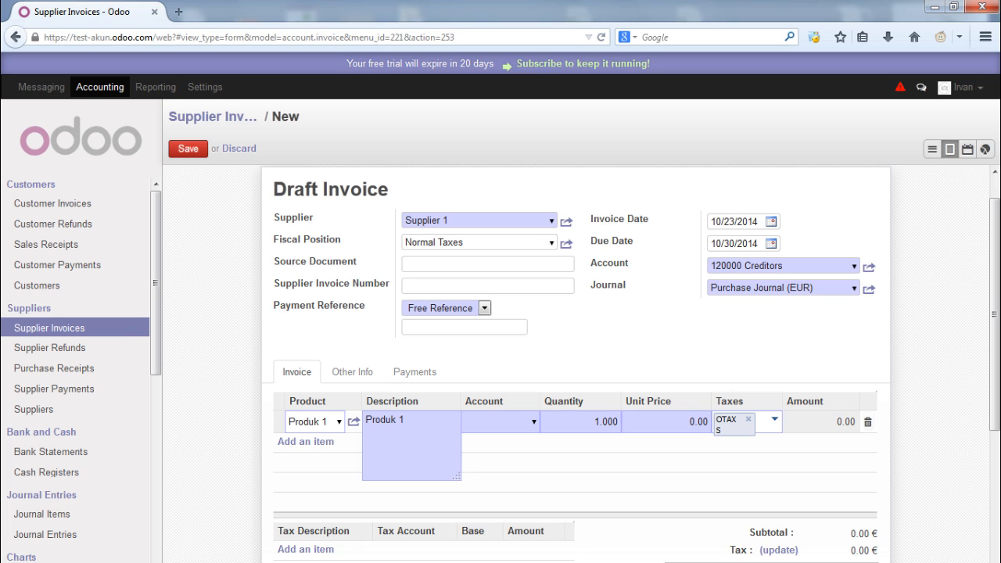
click(501, 421)
click(508, 385)
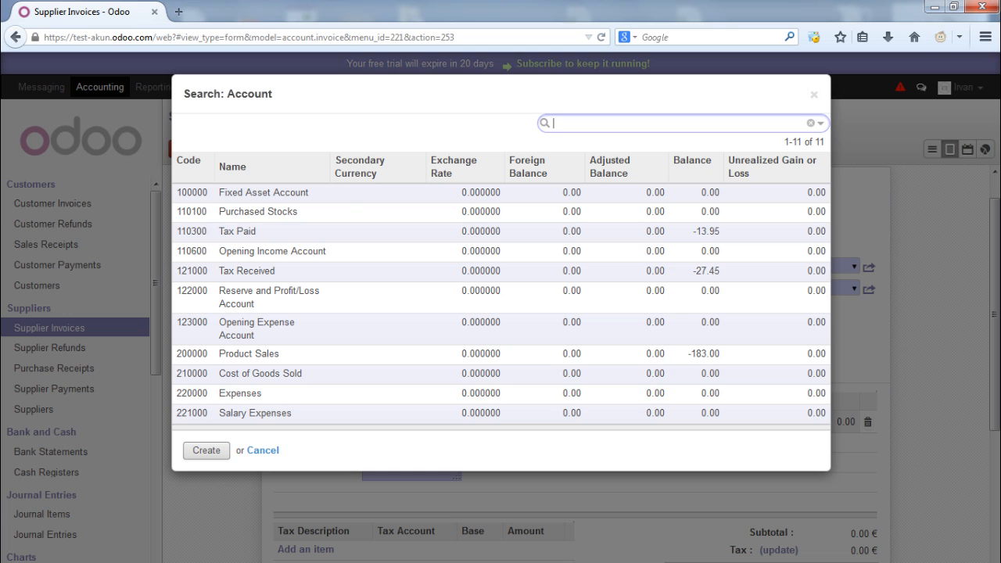
click(242, 394)
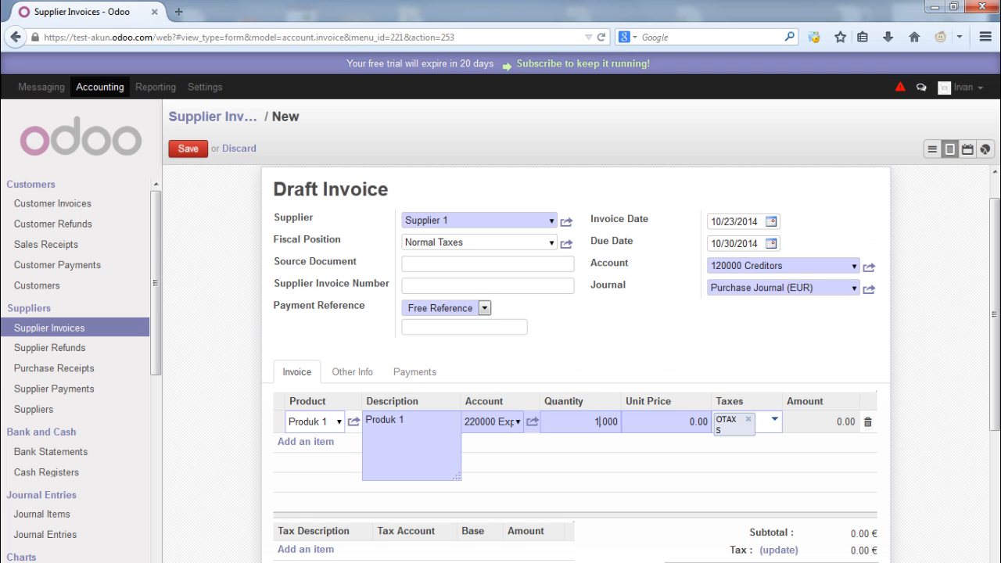
Set the line to quantity 1000 at unit price 0.50 and update the total to 575.00 €
text(000)
click(695, 423)
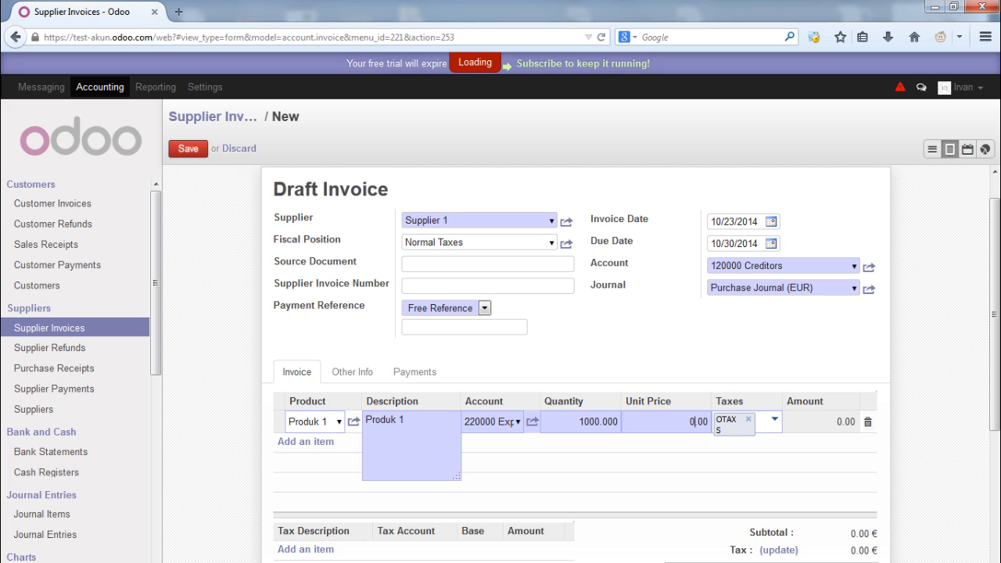
double_click(696, 423)
key(shift+Right)
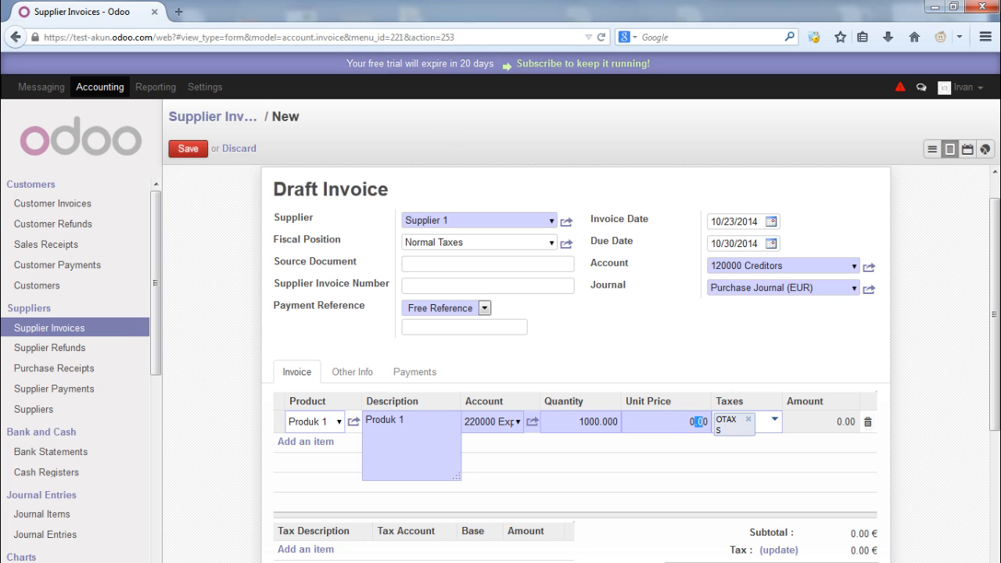
text(.5)
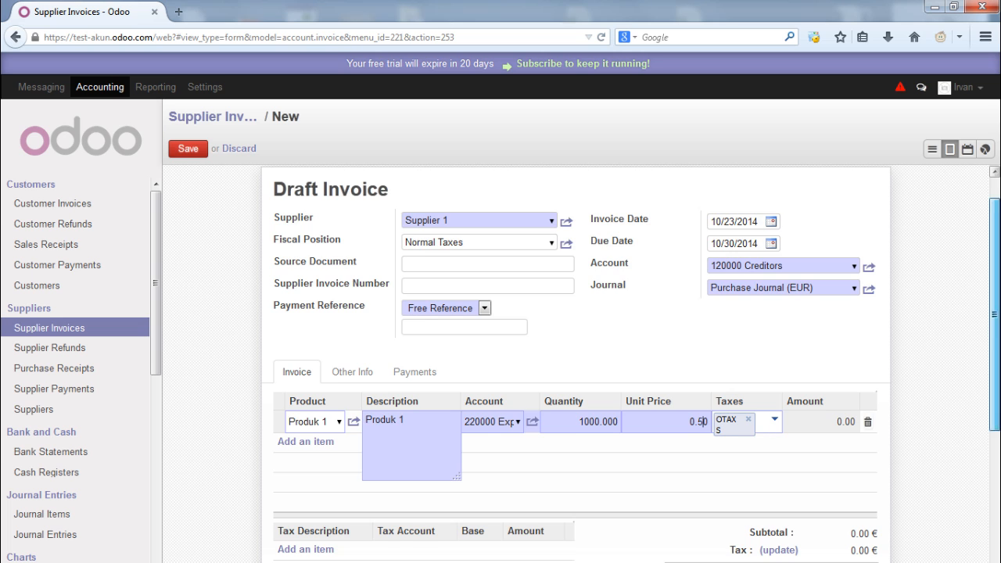
scroll(631, 364, down, 2)
click(778, 467)
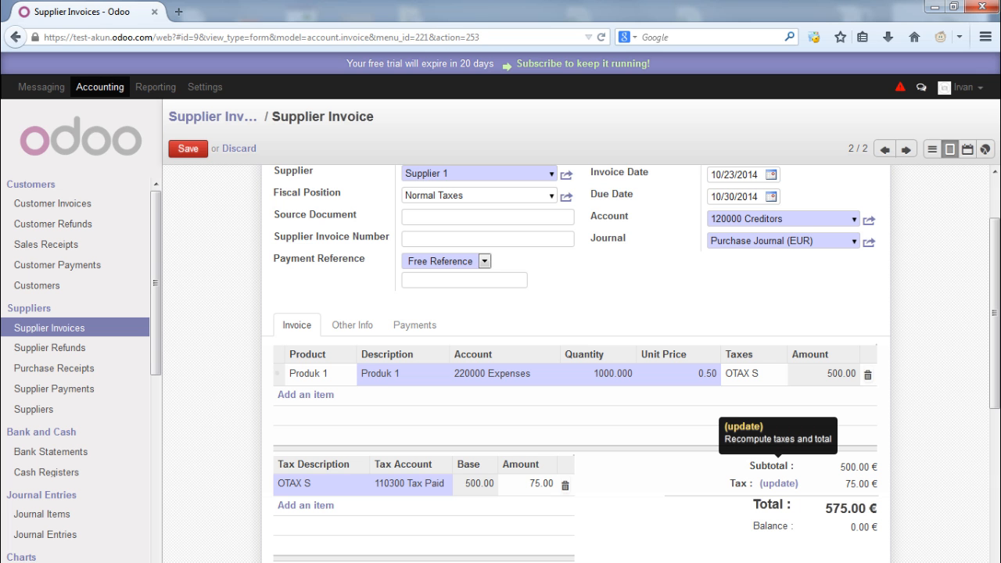
scroll(780, 483, down, 3)
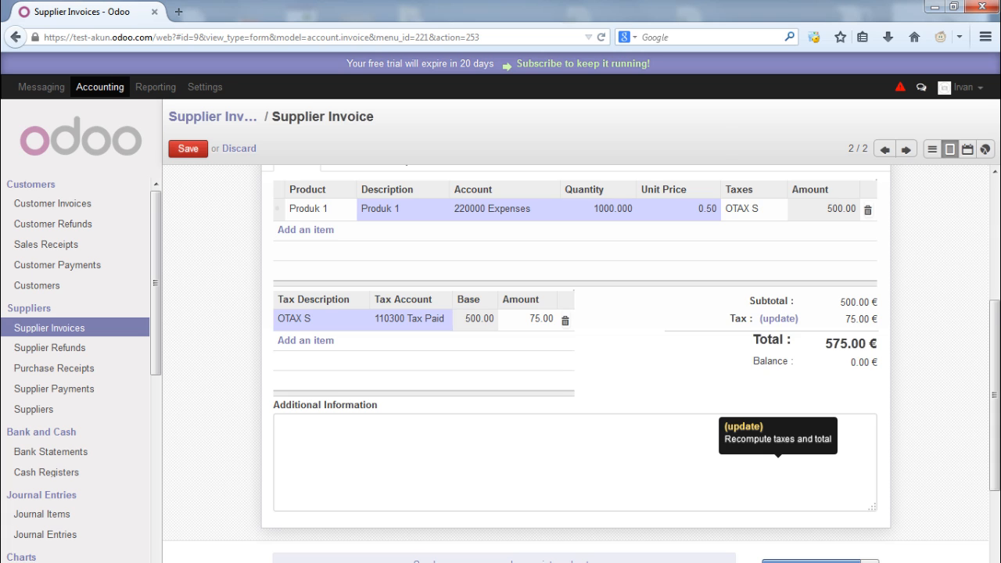
scroll(778, 469, up, 4)
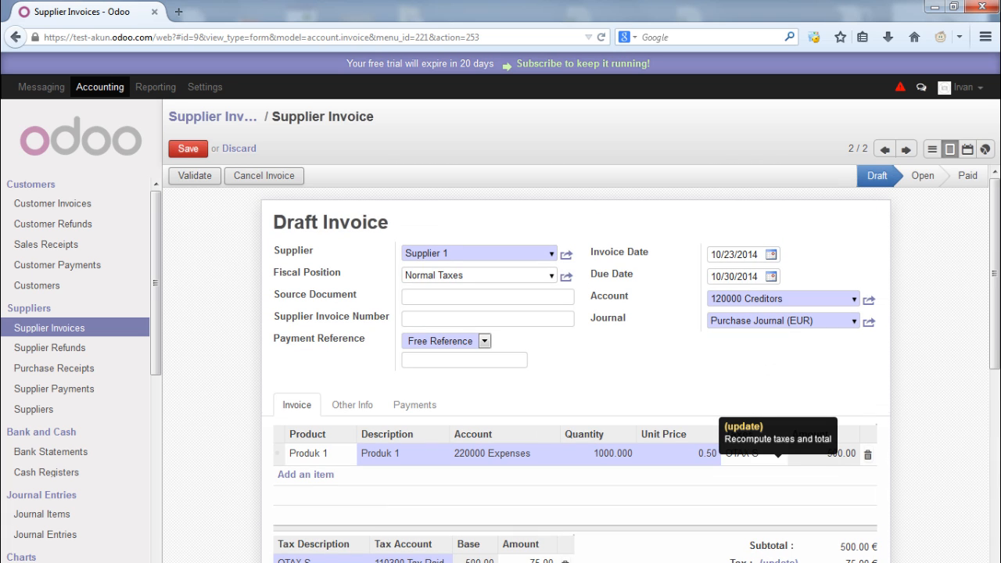
Save and validate the invoice as EXJ/2014/0001, then start paying its 575.00
click(188, 149)
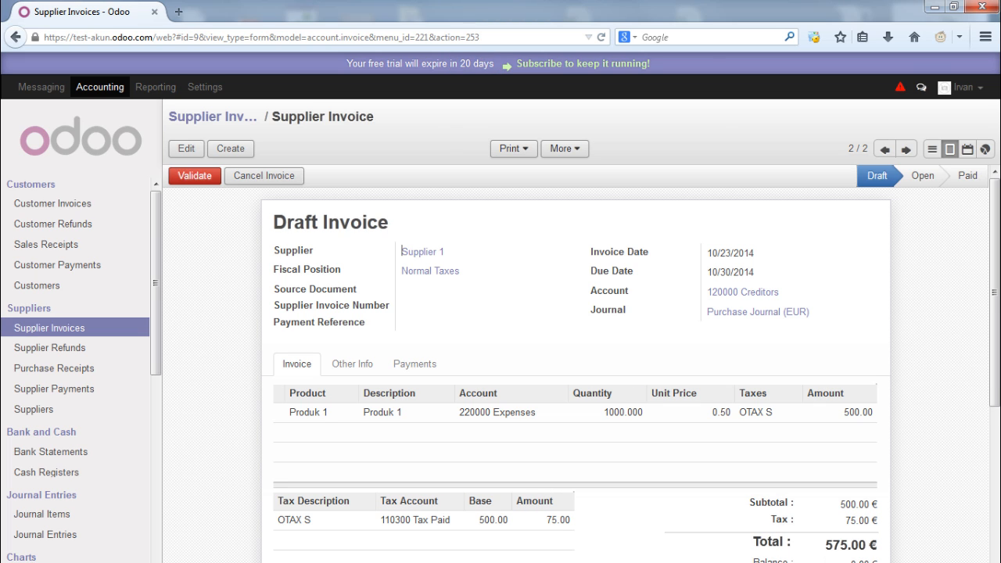
click(194, 175)
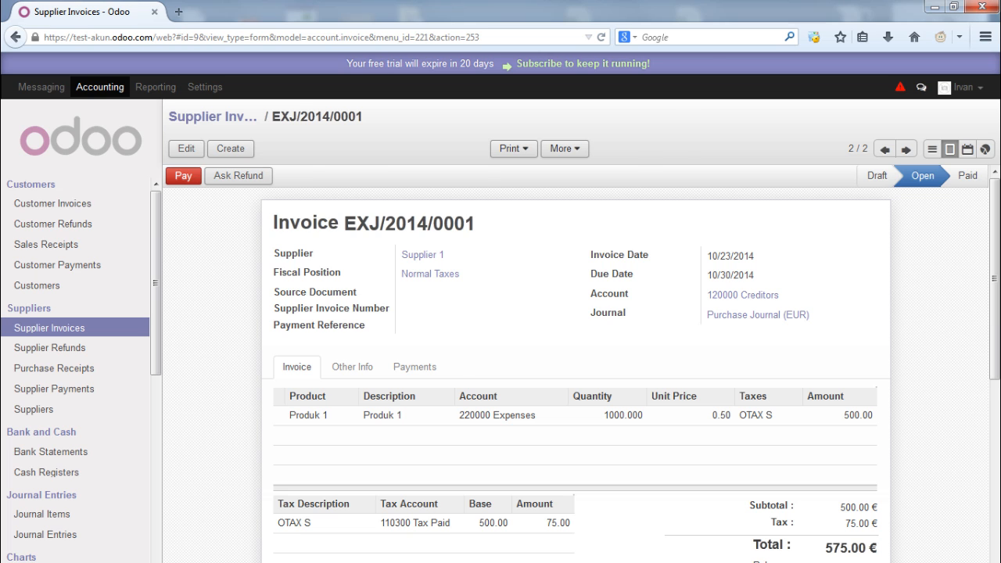
click(183, 176)
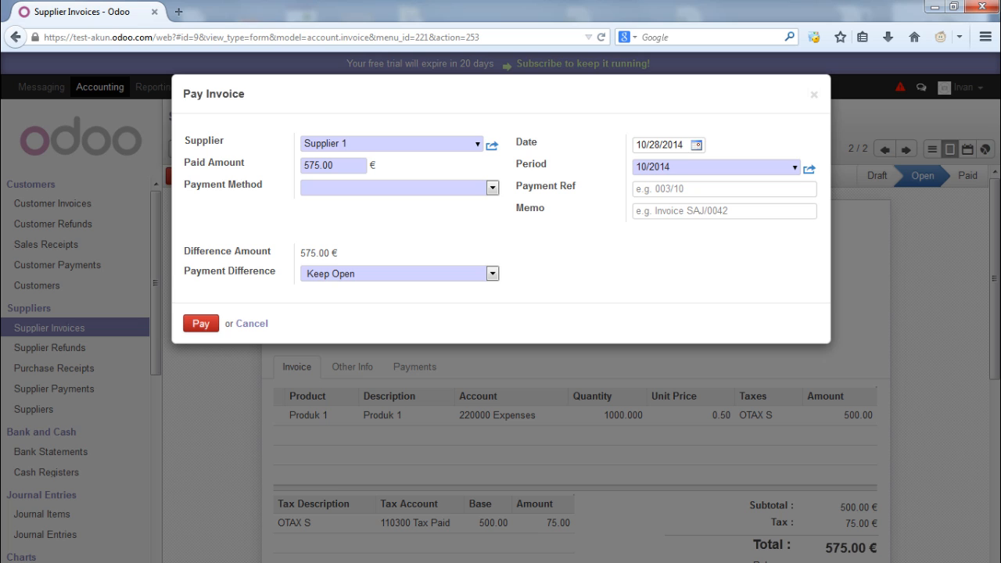
Pay 500.00 of EXJ/2014/0001 from Cash (EUR), then go to Journal Entries
click(492, 188)
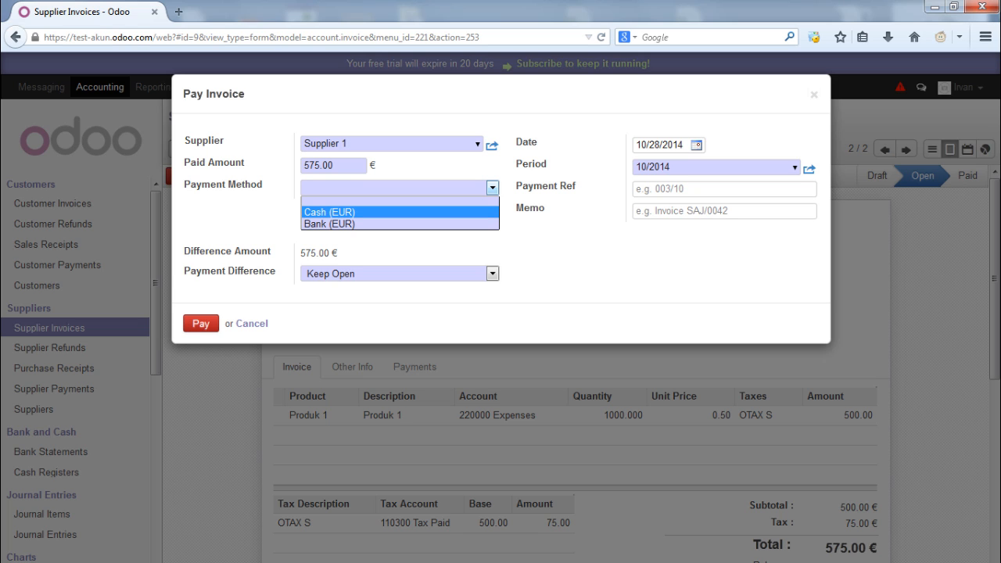
click(400, 212)
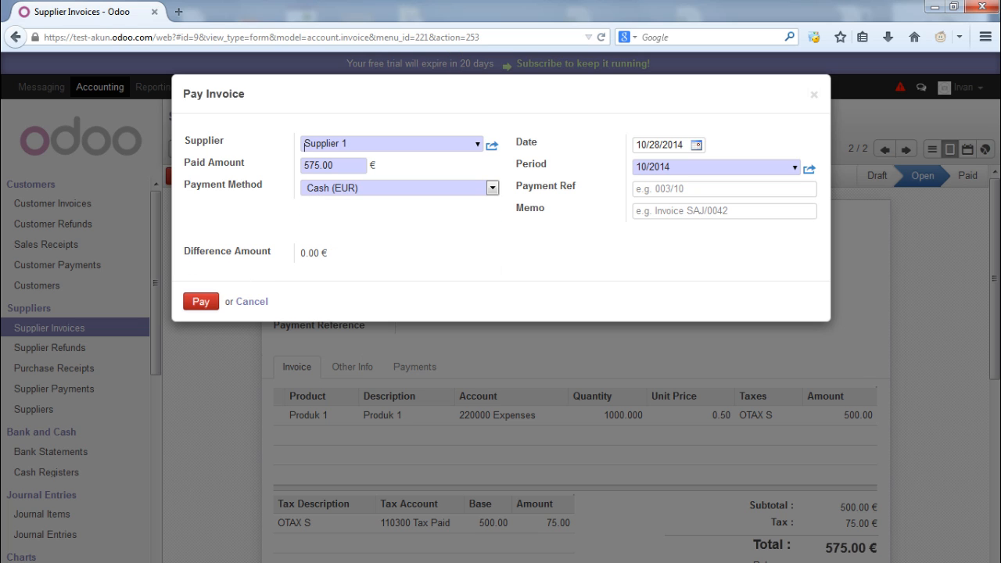
drag(306, 165, 320, 165)
text(00)
click(492, 188)
click(470, 201)
click(492, 188)
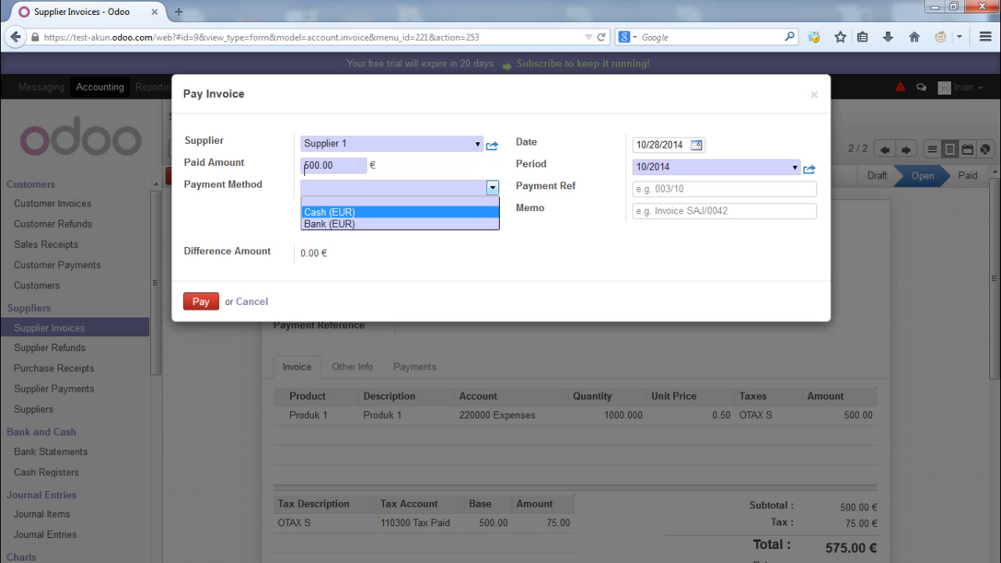
key(Return)
key(Return)
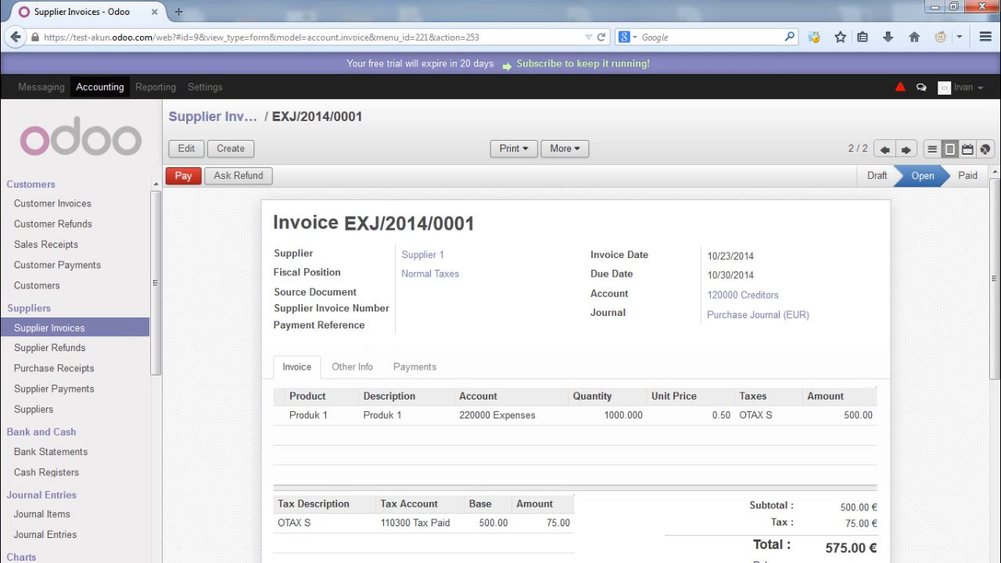
click(45, 535)
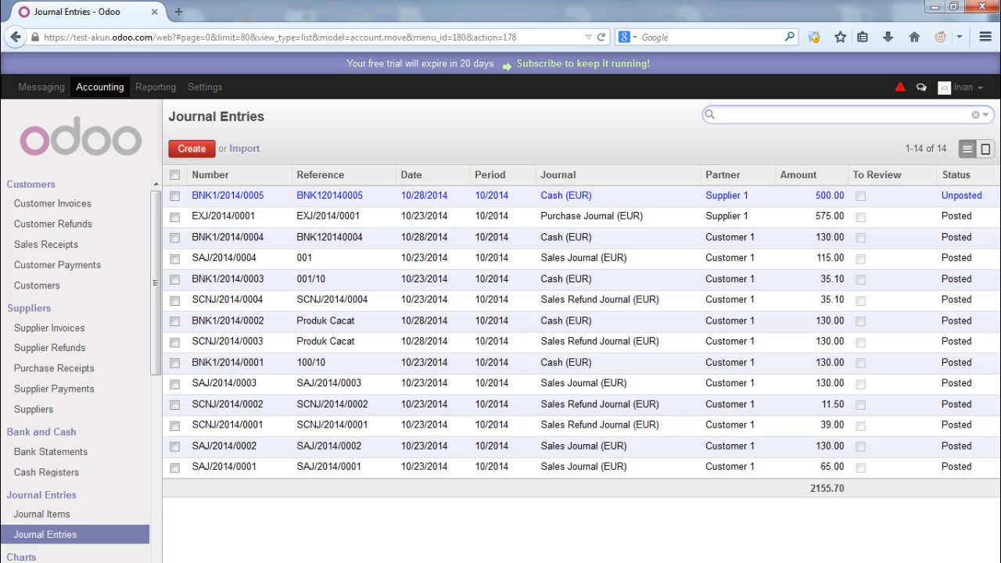
Post the 500.00 cash entry BNK1/2014/0005 and return to the journal entries list
click(322, 196)
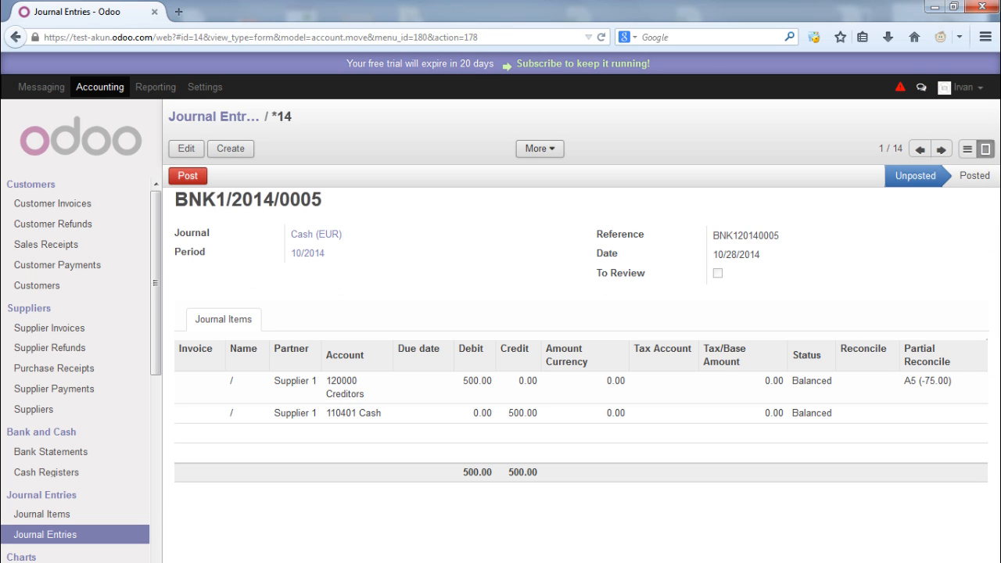
click(187, 175)
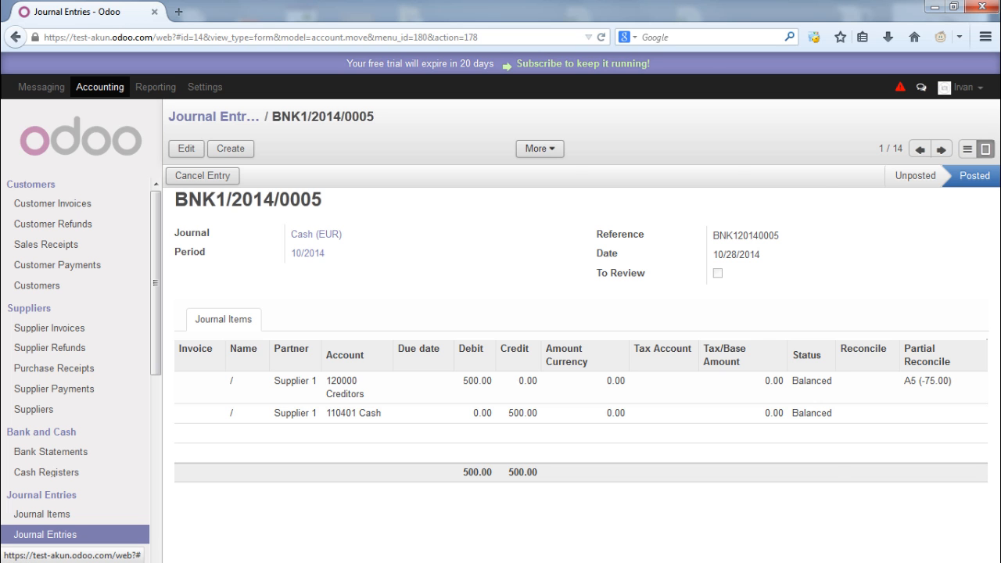
click(214, 117)
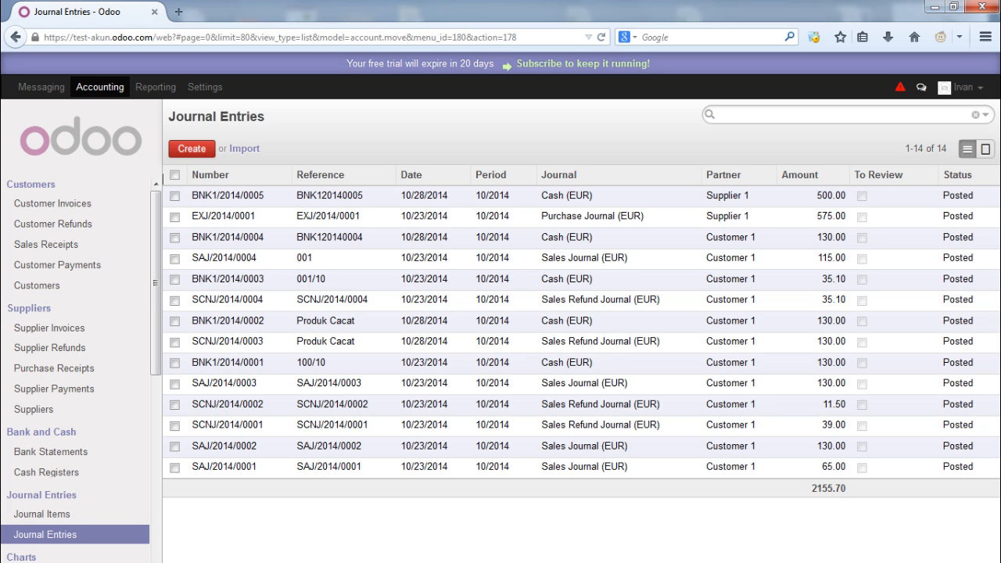
Review EXJ/2014/0001's 500.00 expense and 75.00 tax lines, then go to Supplier Refunds
click(590, 216)
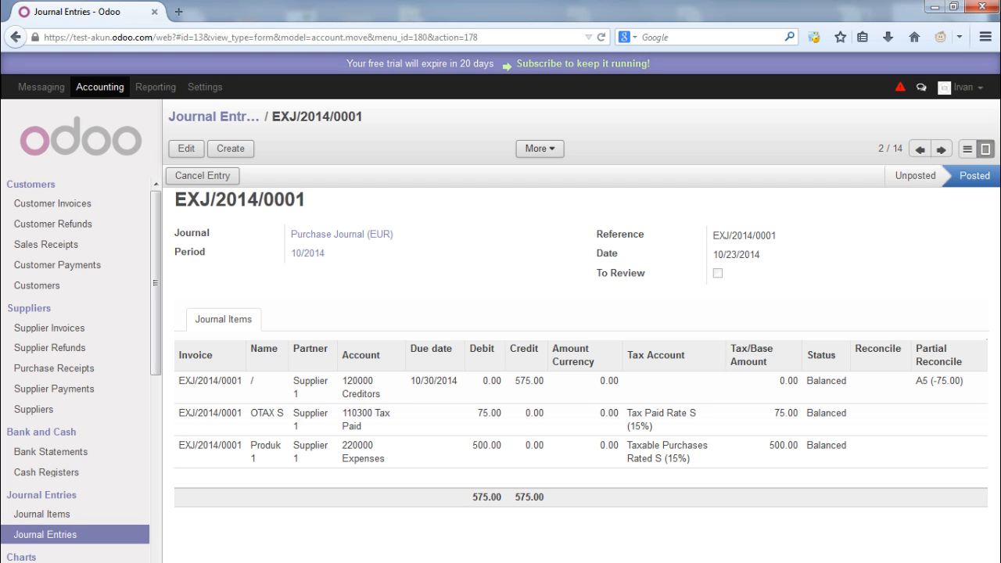
drag(502, 445, 472, 445)
drag(527, 413, 495, 414)
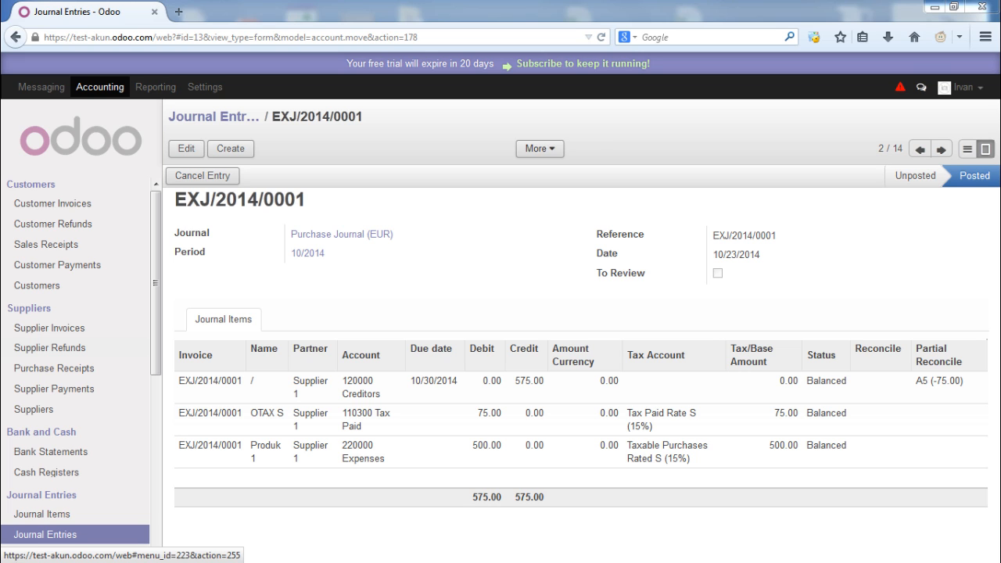
click(50, 348)
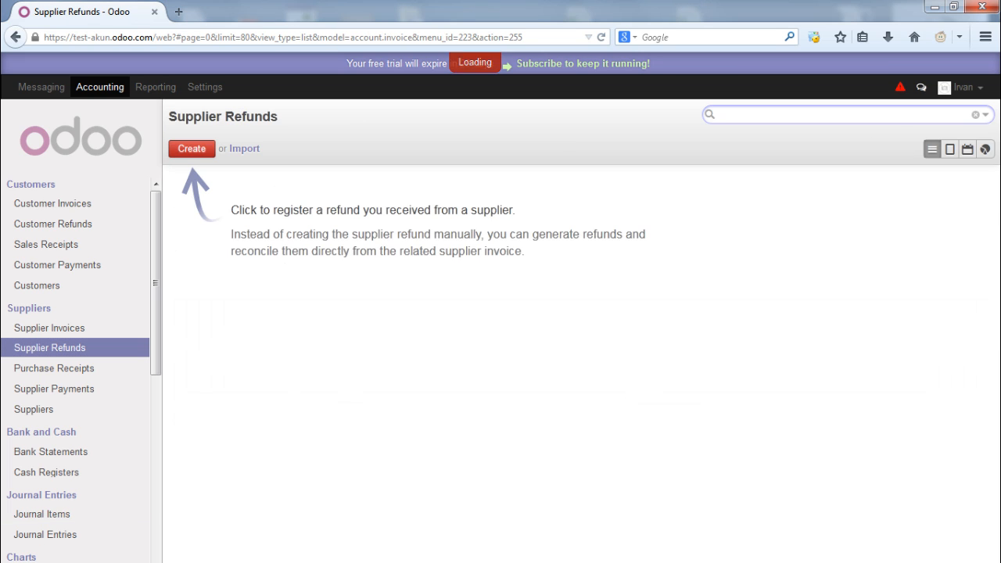
Start a new supplier refund for Supplier 1 with fiscal position Normal Taxes
click(192, 149)
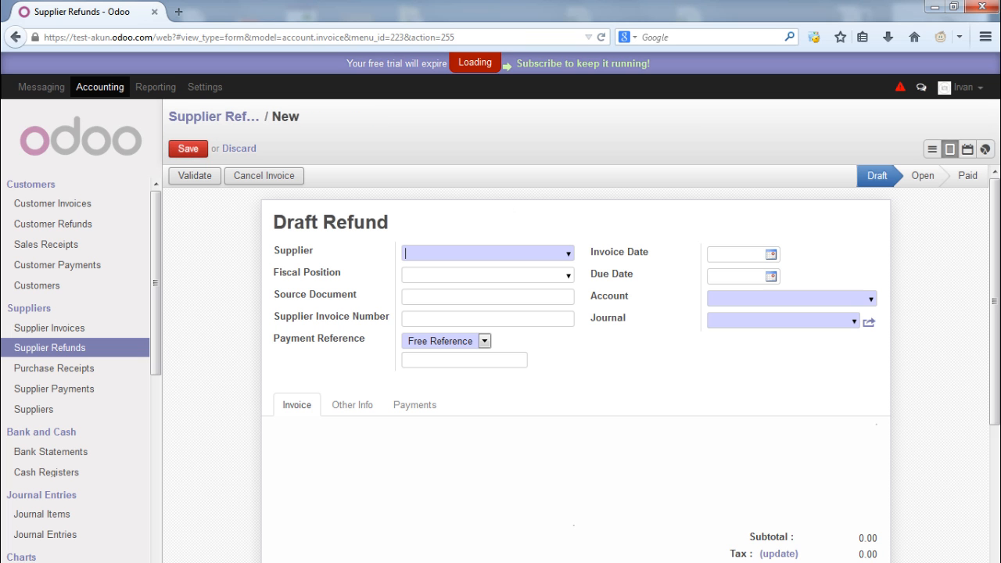
key(Down)
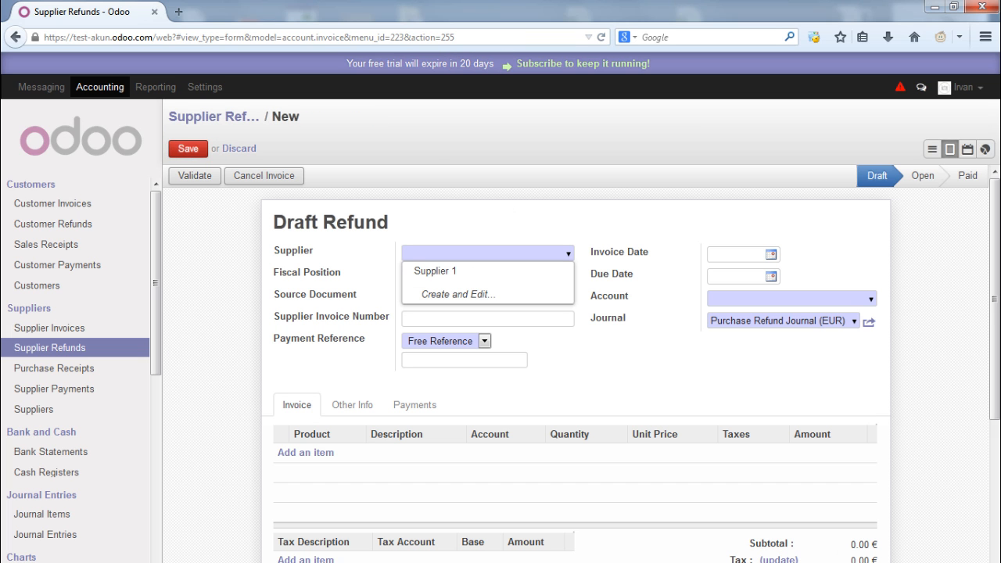
key(Down)
key(Return)
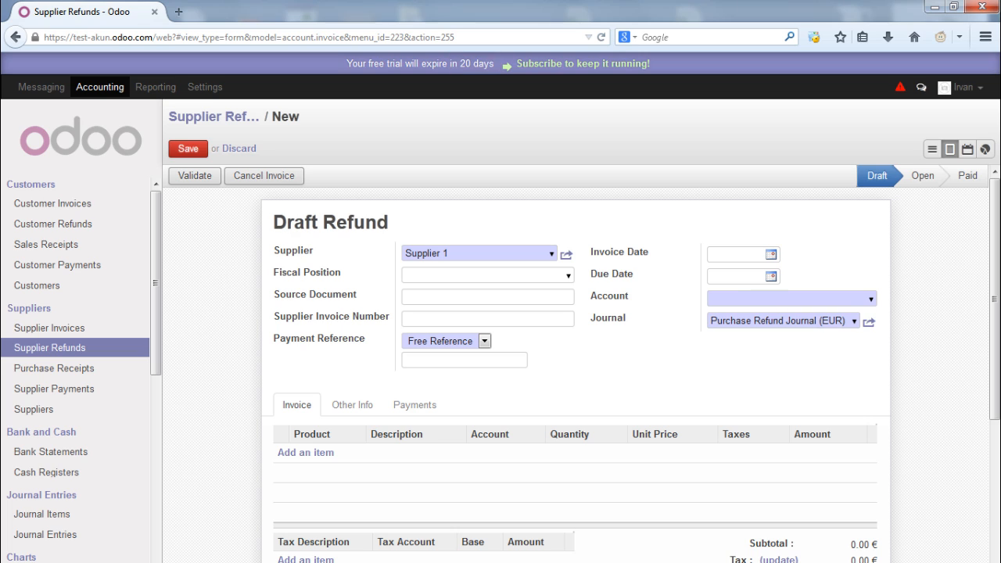
click(568, 276)
key(Return)
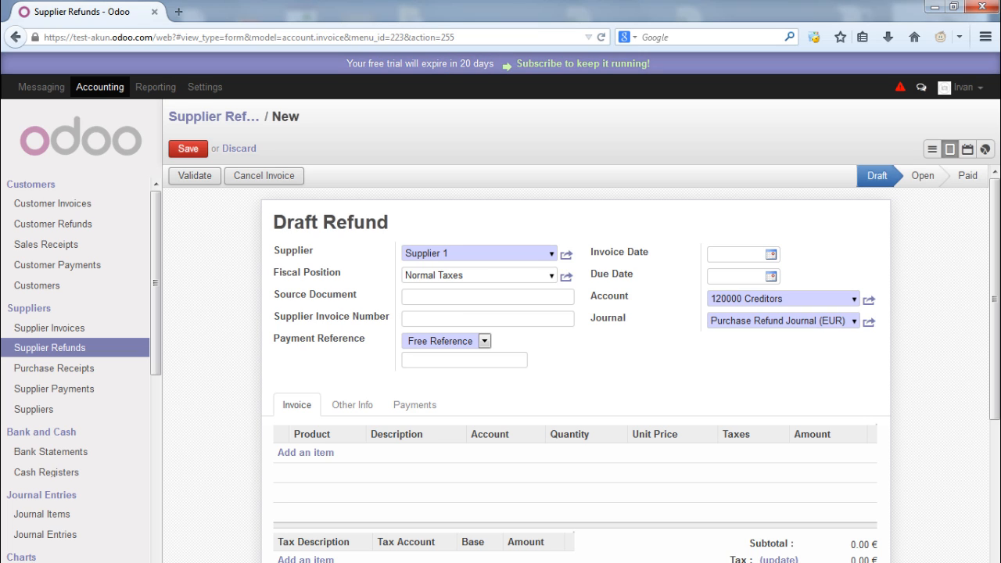
Date the refund 10/30/2014, due 10/31/2014, and add an empty item line
click(771, 254)
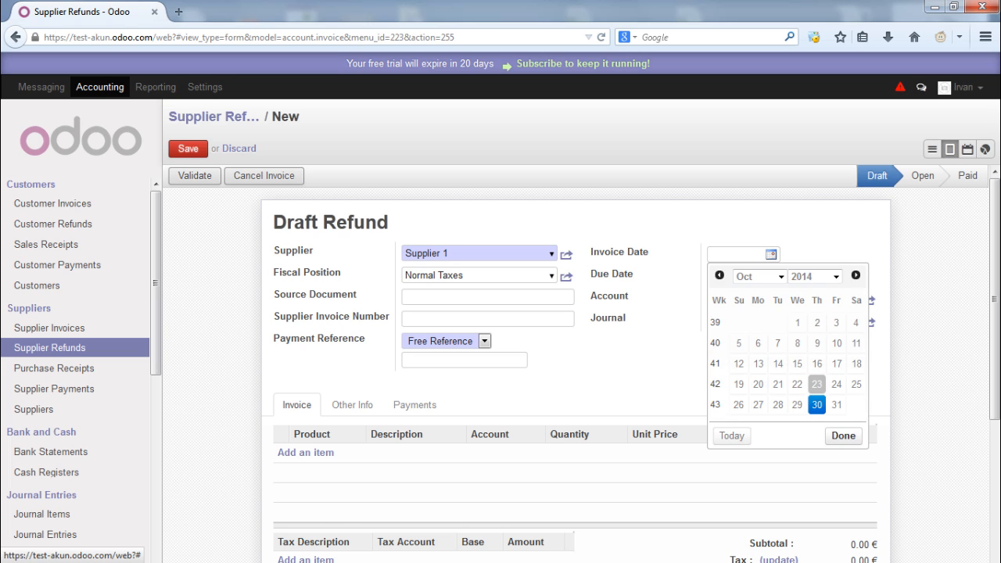
click(816, 404)
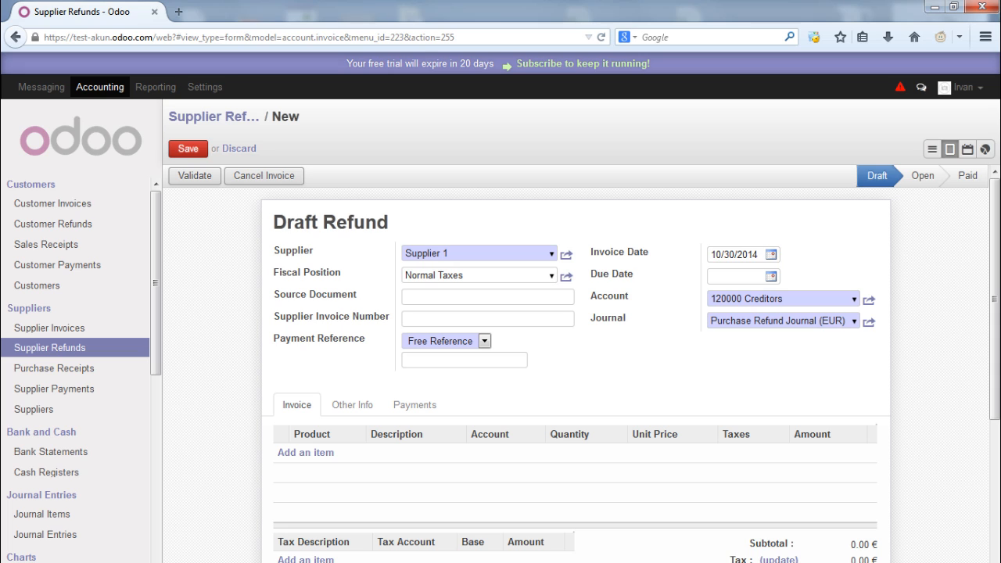
click(771, 276)
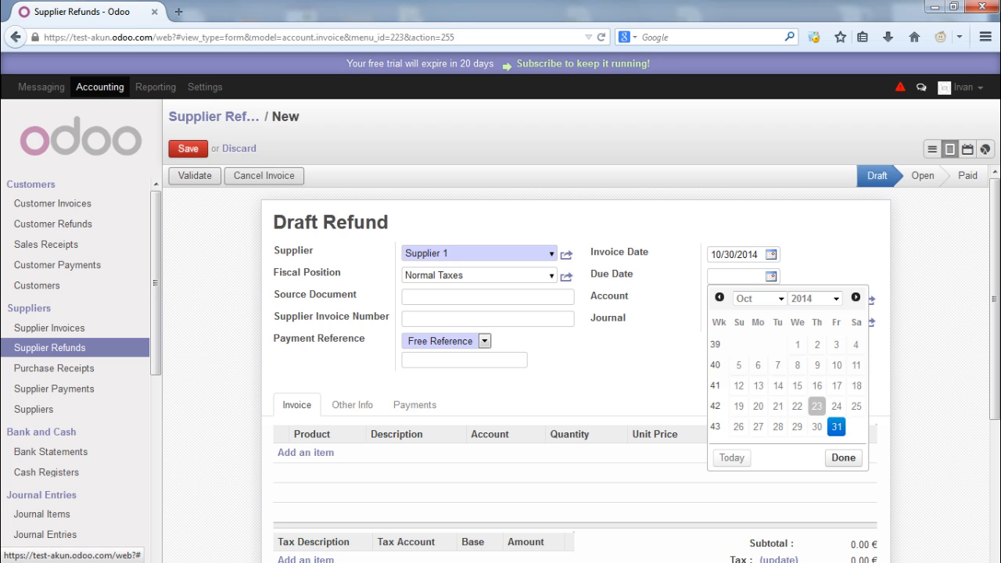
click(837, 426)
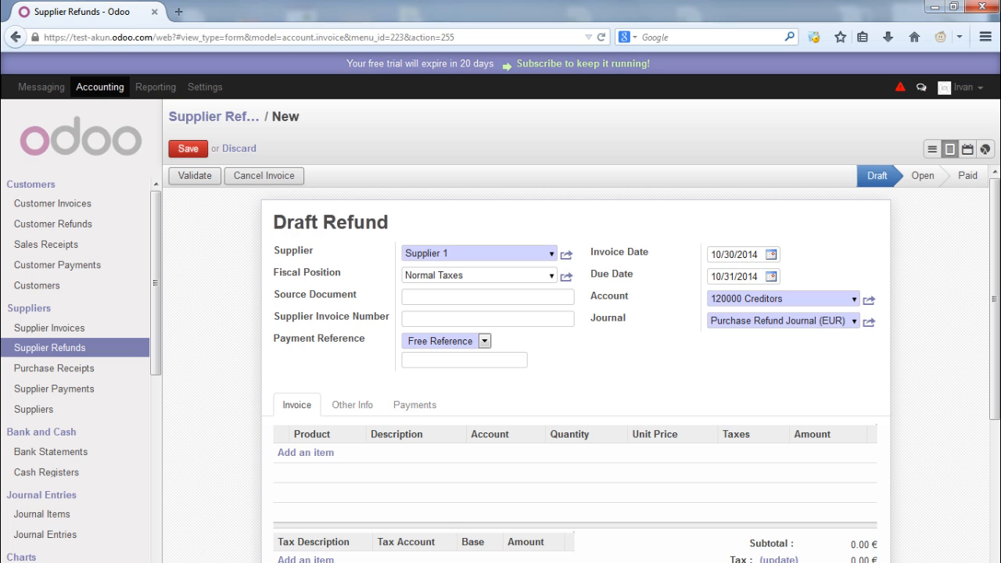
drag(715, 298, 776, 298)
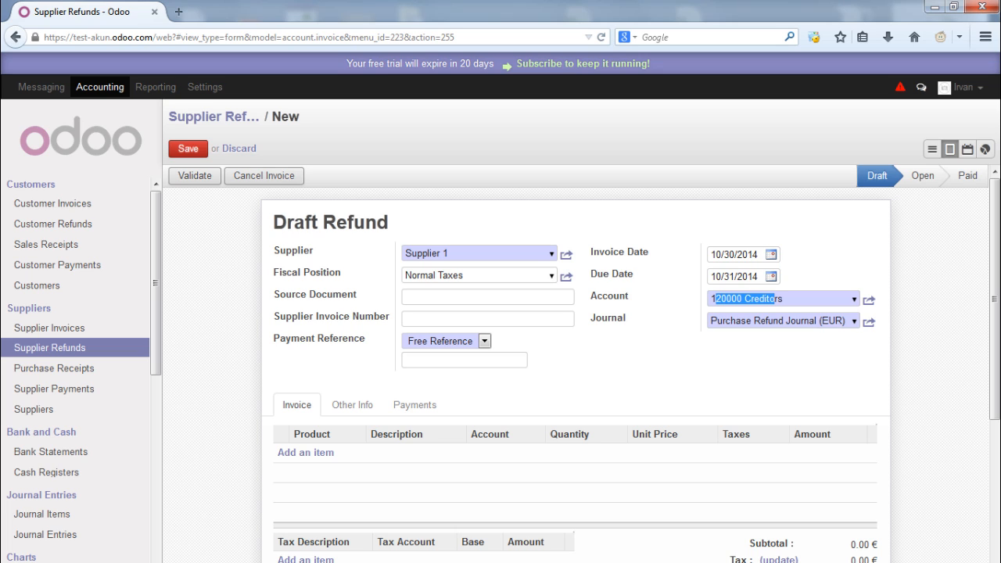
drag(710, 321, 815, 321)
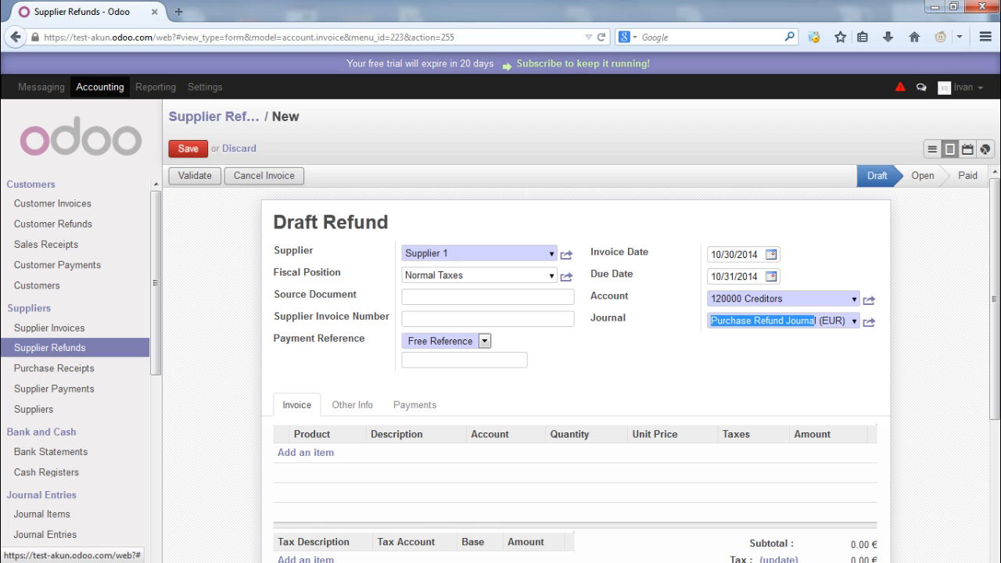
click(306, 452)
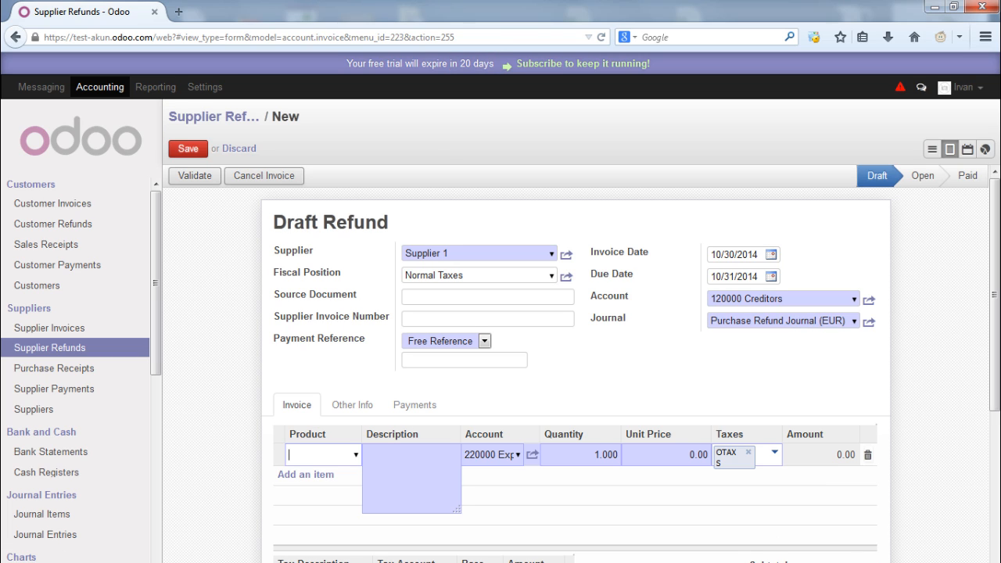
Fill the refund line with Produk 1, quantity 100 at 0.50, and recompute the taxes
click(356, 455)
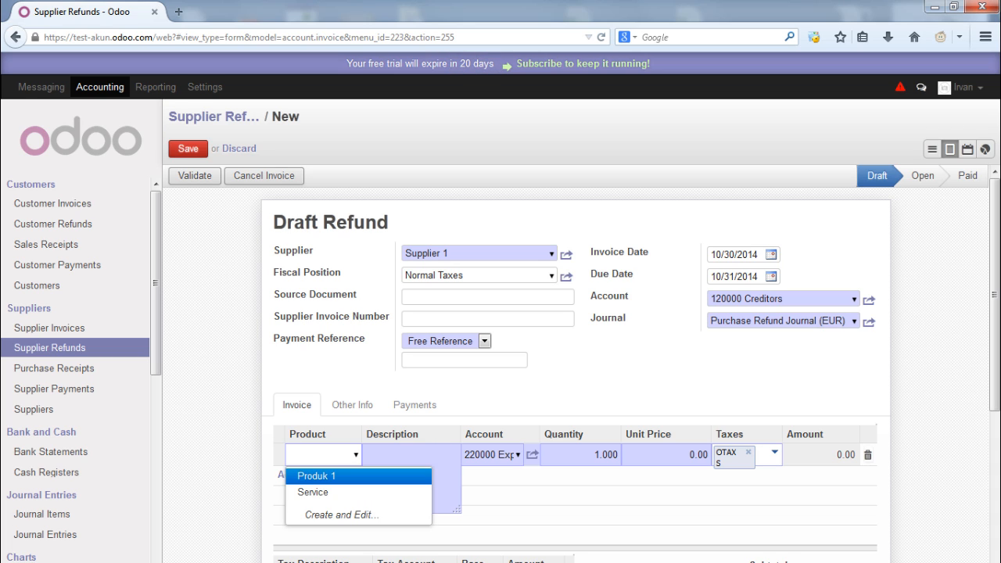
click(317, 476)
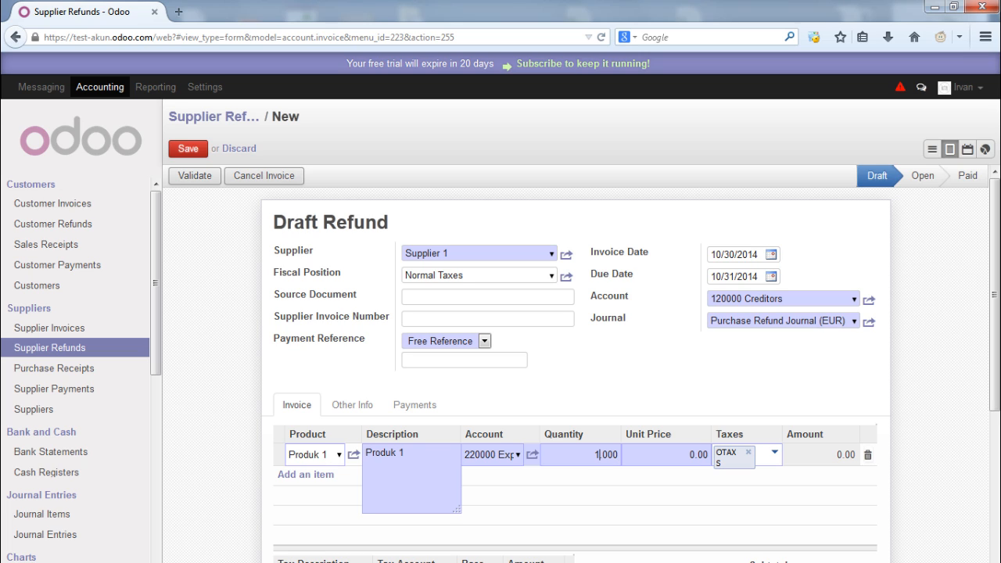
key(BackSpace)
text(100)
click(703, 455)
text(5)
scroll(576, 352, down, 2)
click(778, 485)
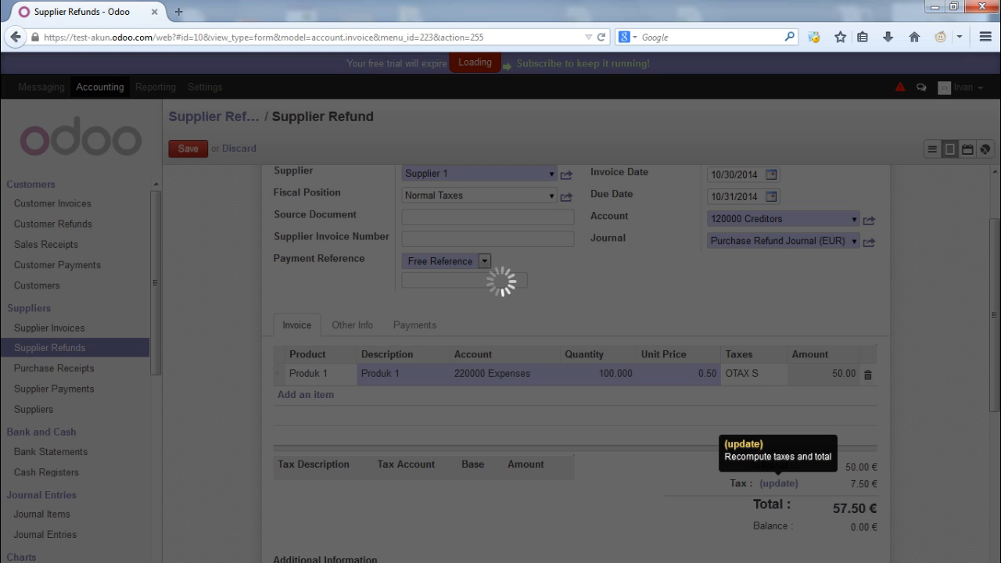
Save the refund as a draft totalling 57.50 €
scroll(778, 484, down, 1)
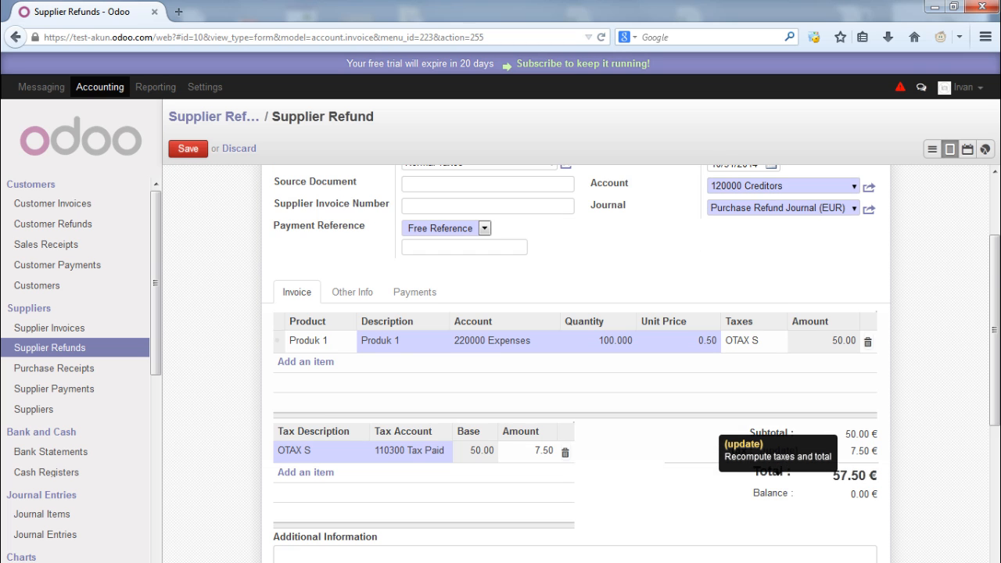
scroll(779, 484, up, 3)
click(188, 149)
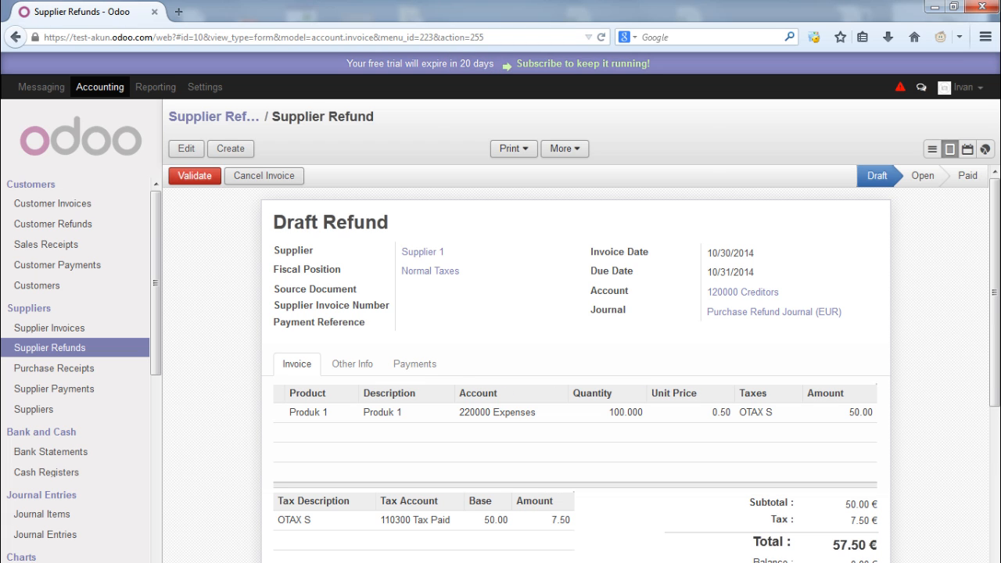
Validate refund ECNJ/2014/0001, pay it from Cash (EUR), then go to Journal Entries
click(194, 175)
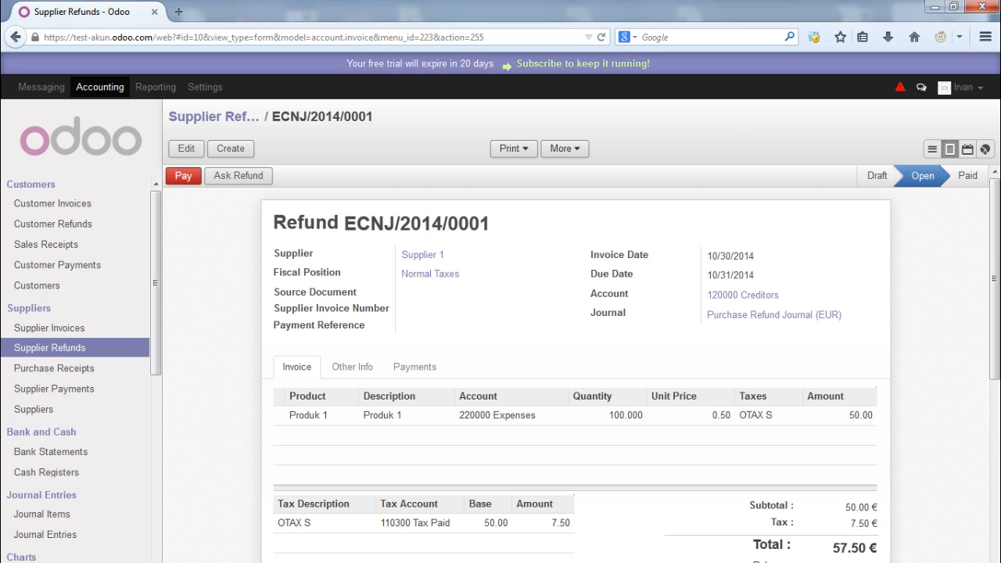
click(184, 176)
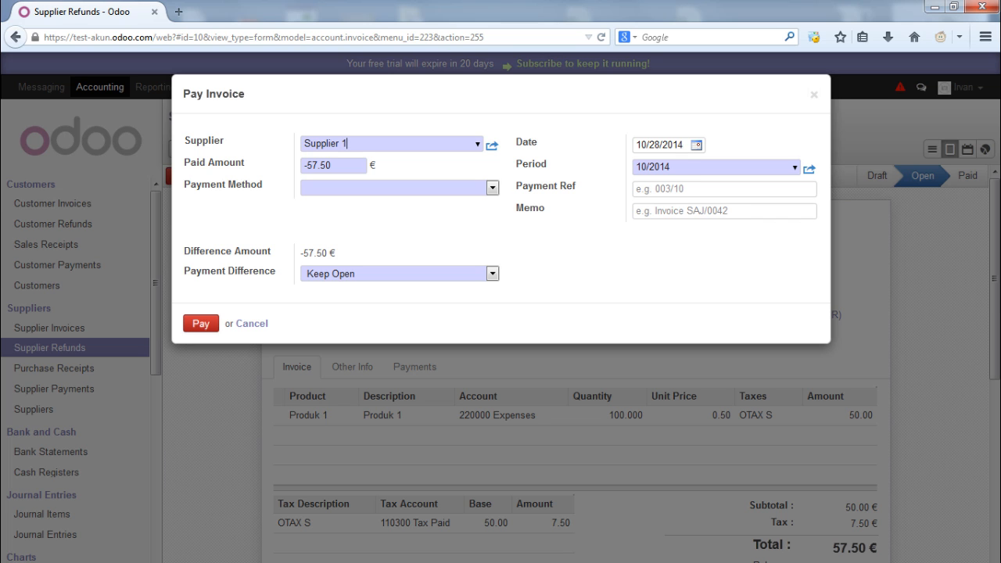
click(493, 188)
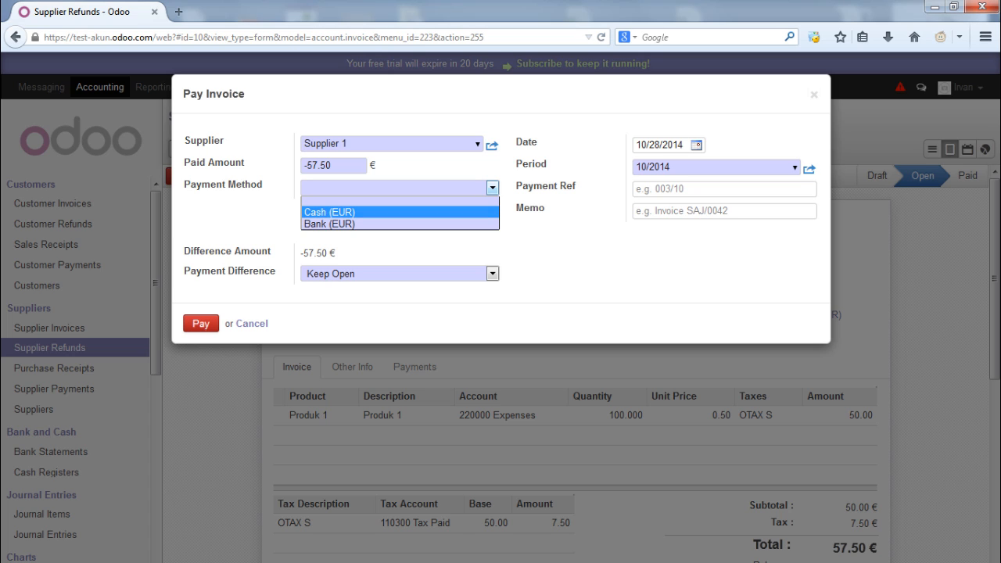
click(330, 212)
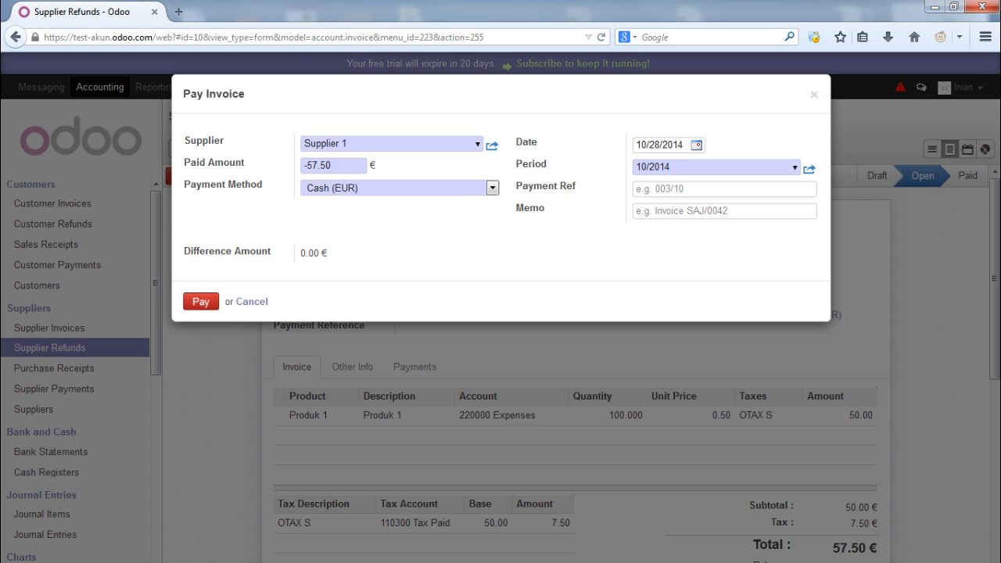
click(201, 302)
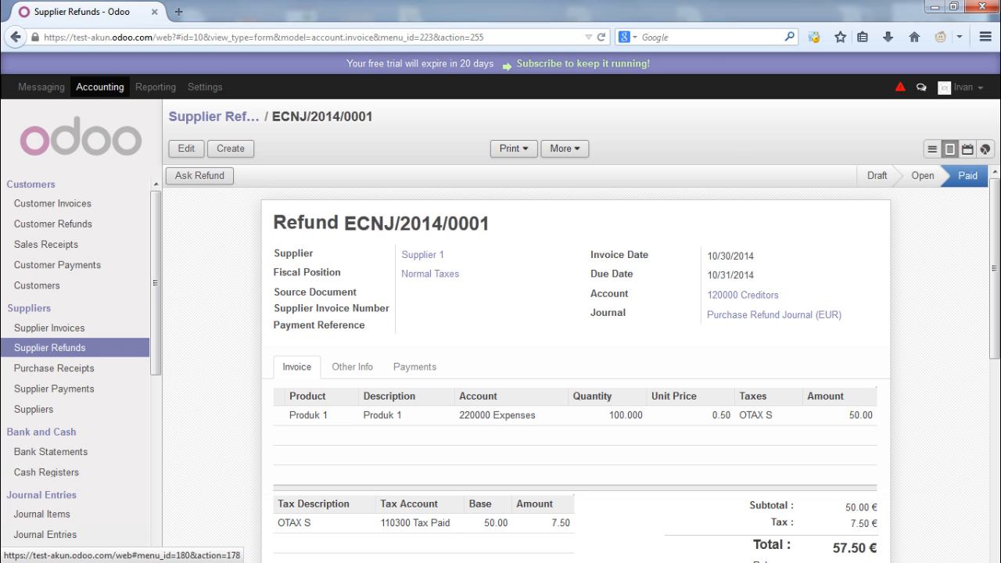
click(46, 534)
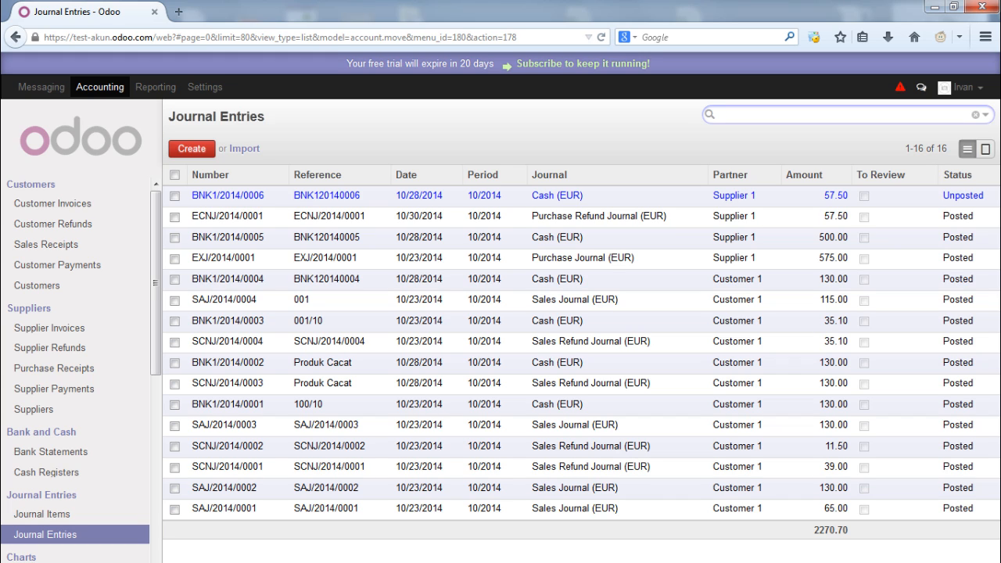
Post cash payment BNK1/2014/0006, then open refund entry ECNJ/2014/0001 from the journal entries list
click(560, 195)
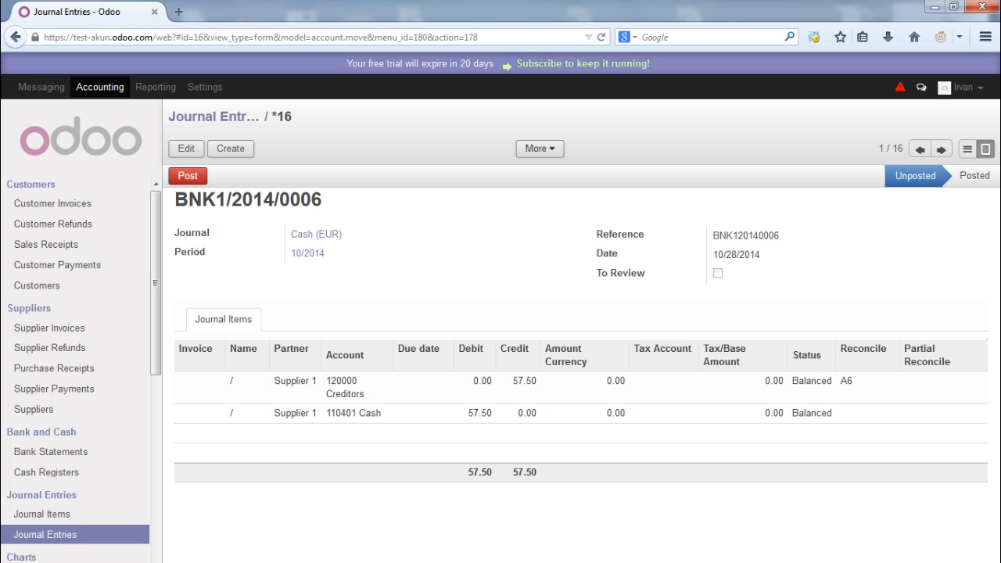
click(188, 175)
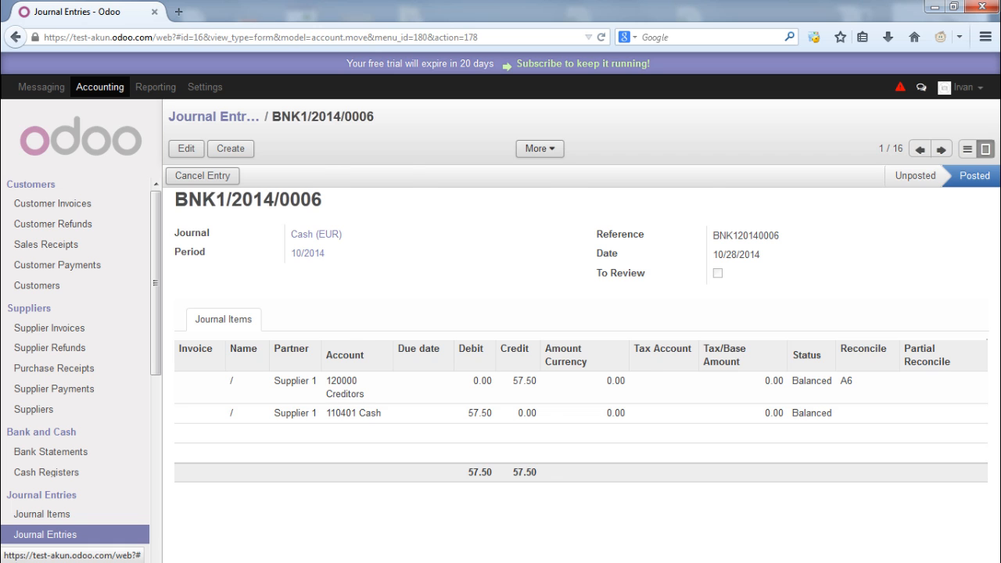
click(213, 117)
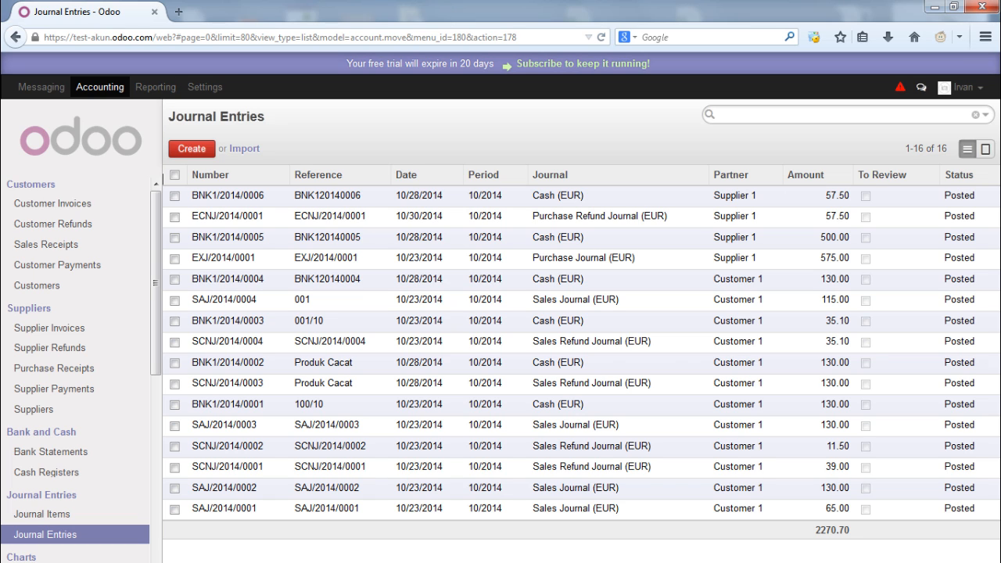
click(227, 216)
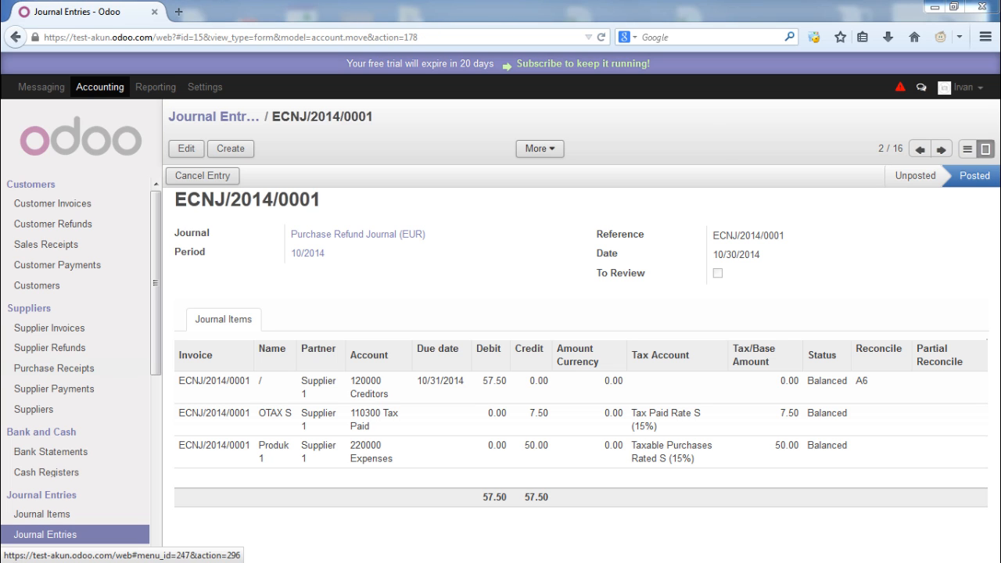
Start a new purchase receipt for Supplier 1 paid from account 110401 Cash
click(54, 369)
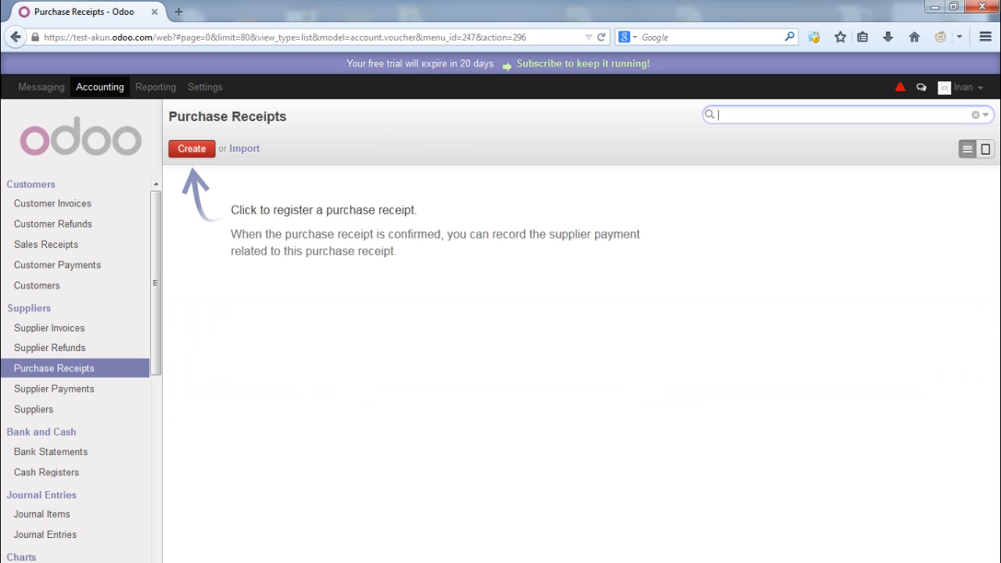
click(192, 148)
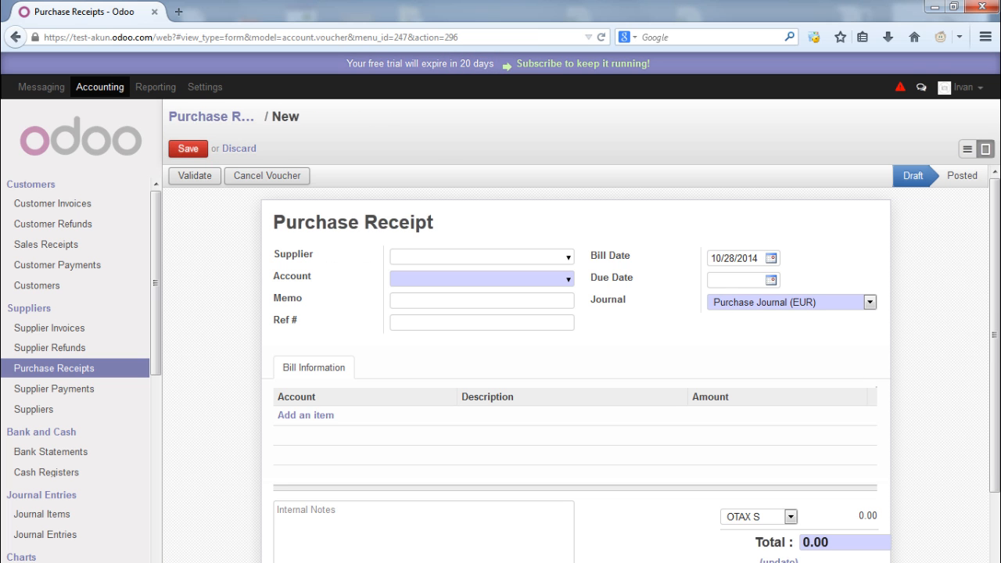
key(Down)
key(Down)
key(Return)
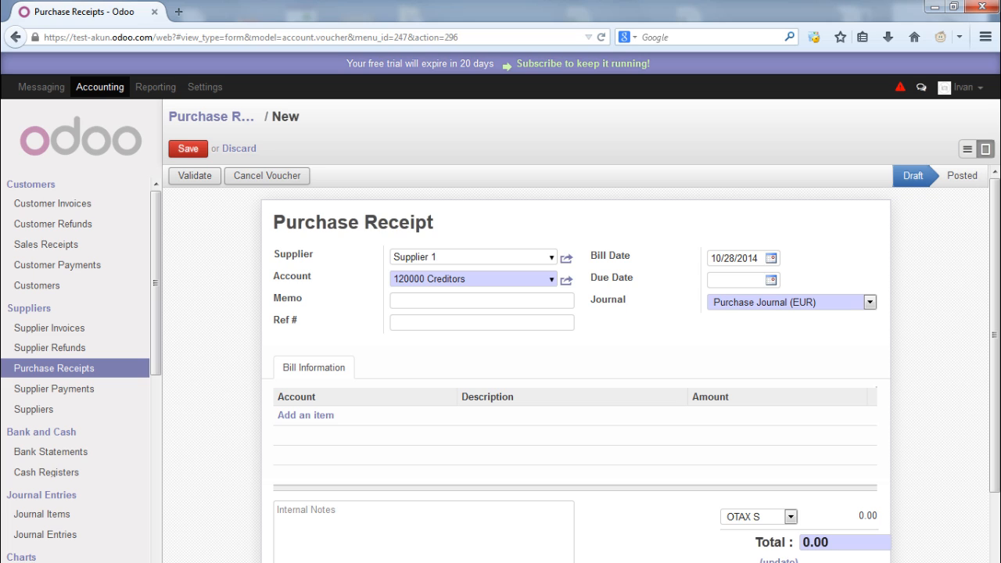
key(Tab)
key(Down)
key(Down)
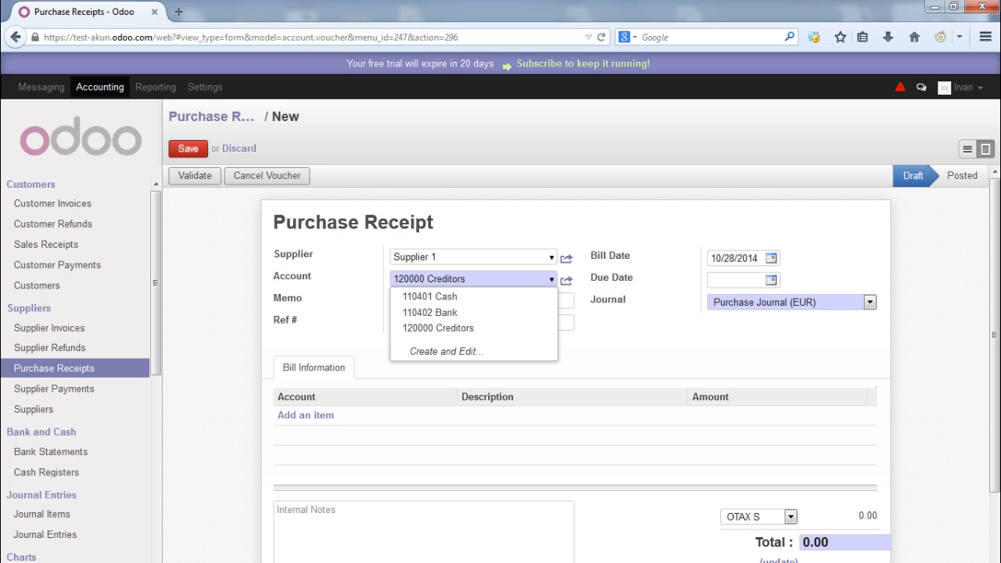
key(Return)
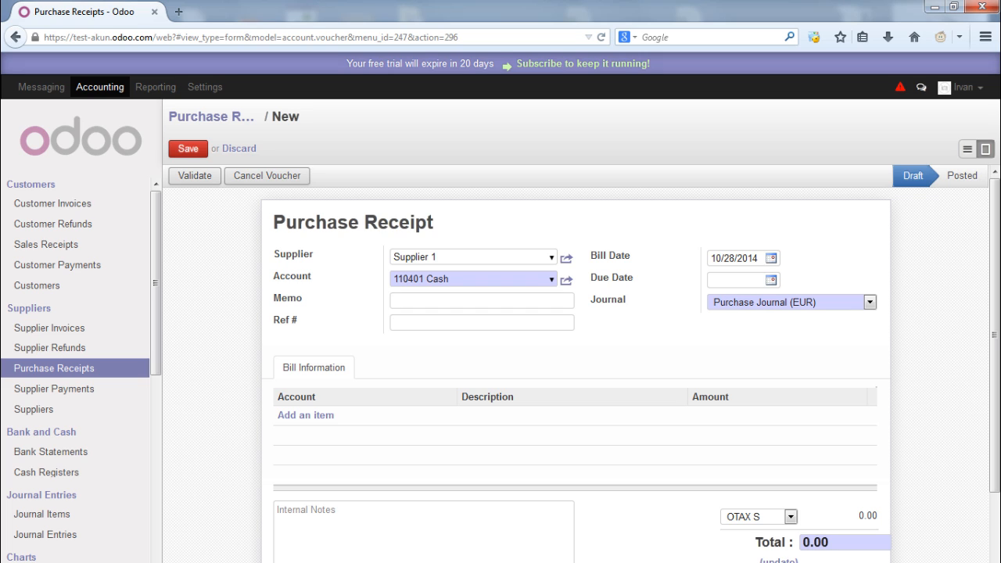
Compare the account choices (110402 Bank, 120000 Creditors) and keep 110401 Cash
key(Down)
key(Down)
key(Down)
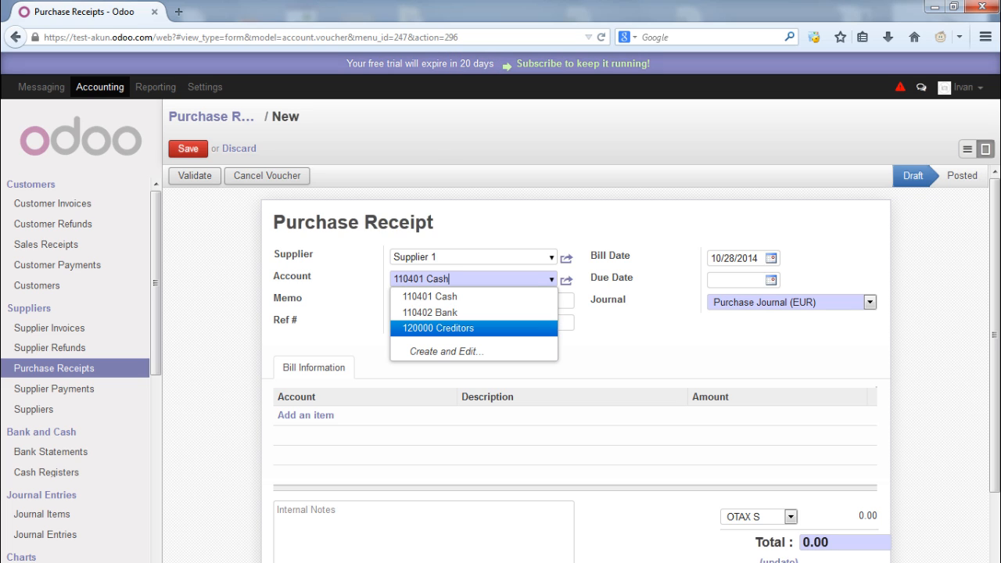
key(Up)
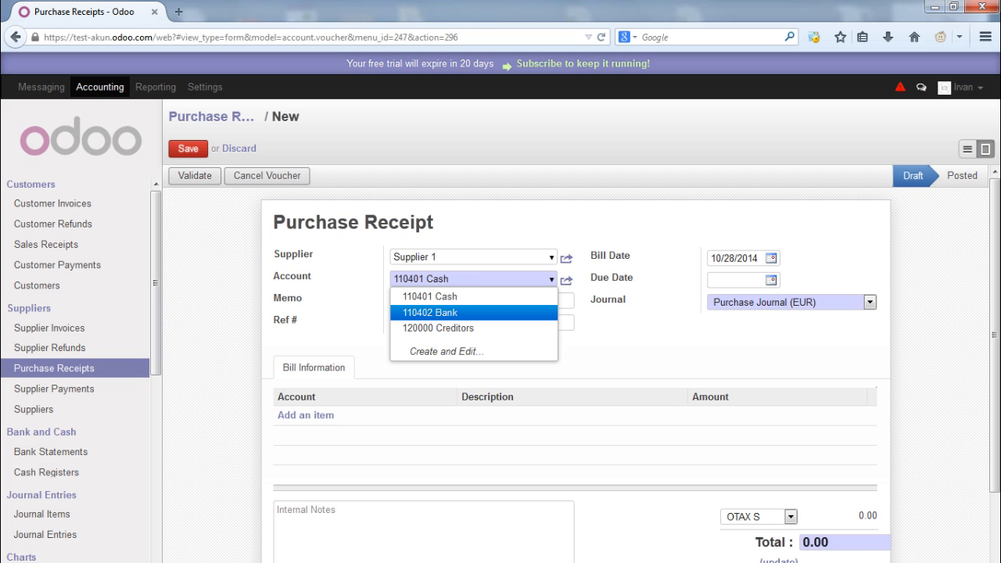
key(Up)
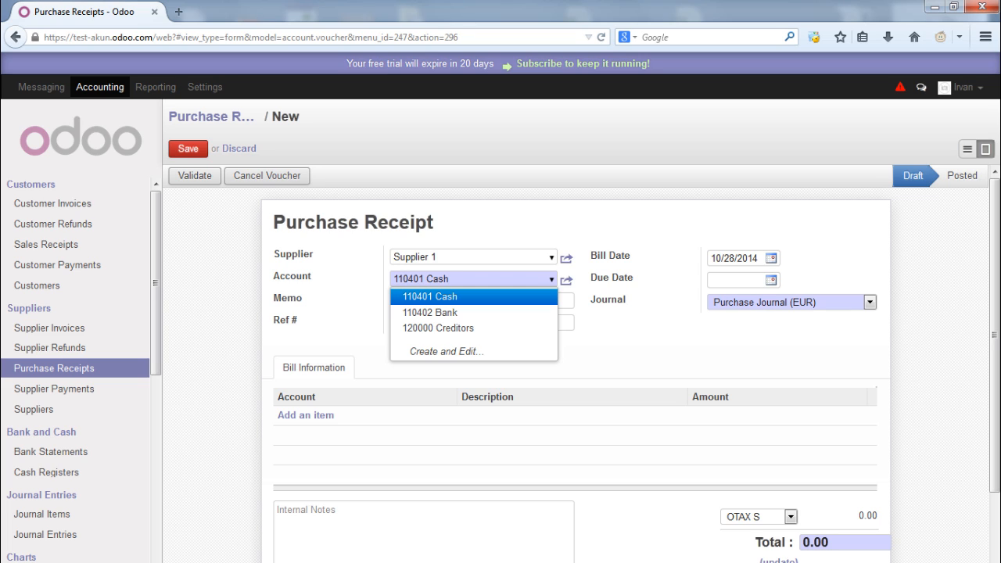
key(Down)
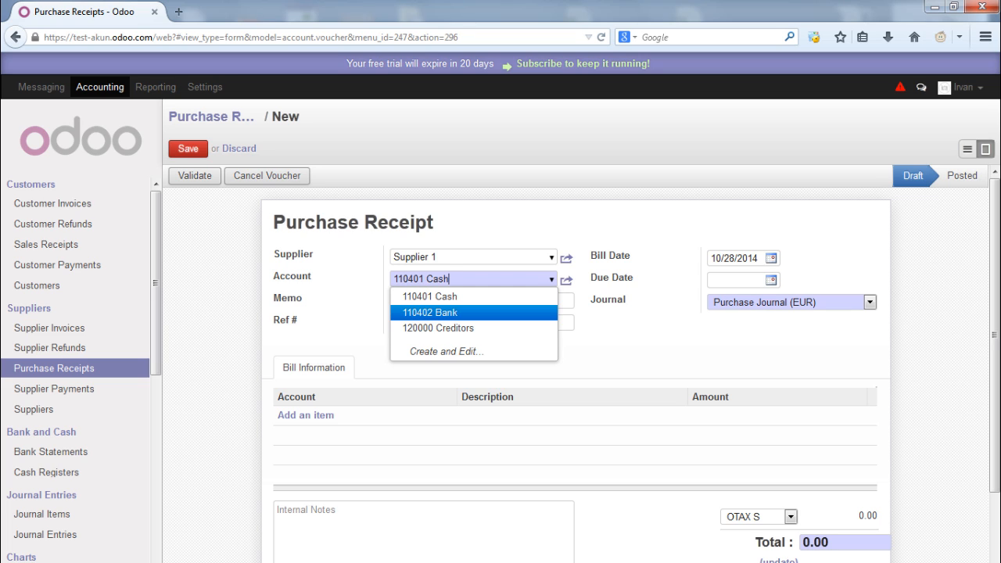
key(Down)
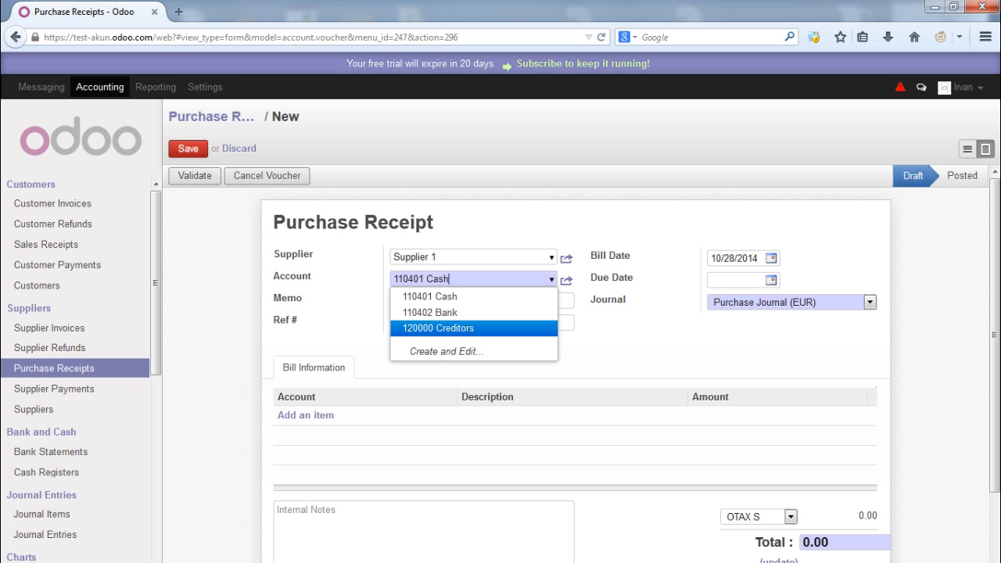
key(Up)
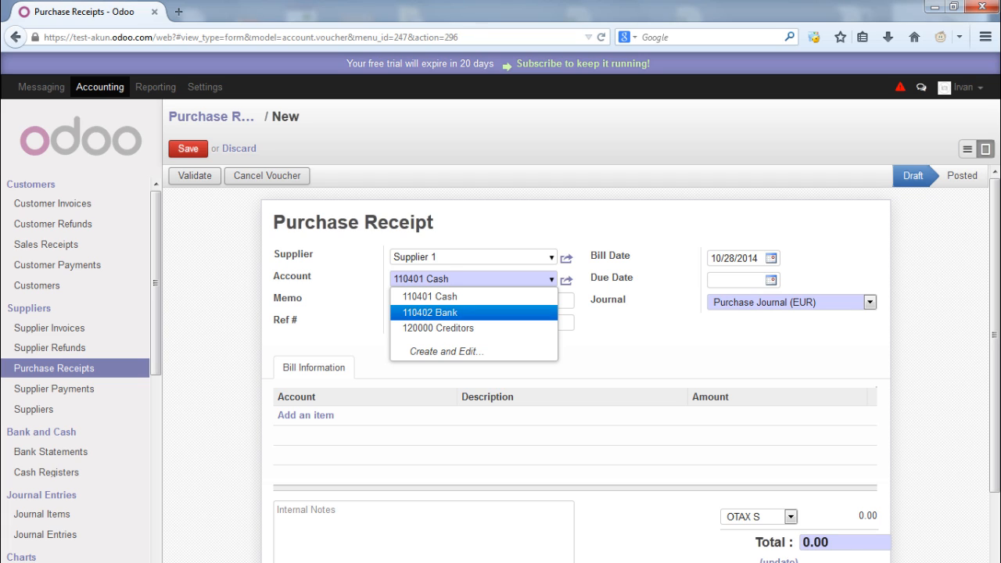
key(Up)
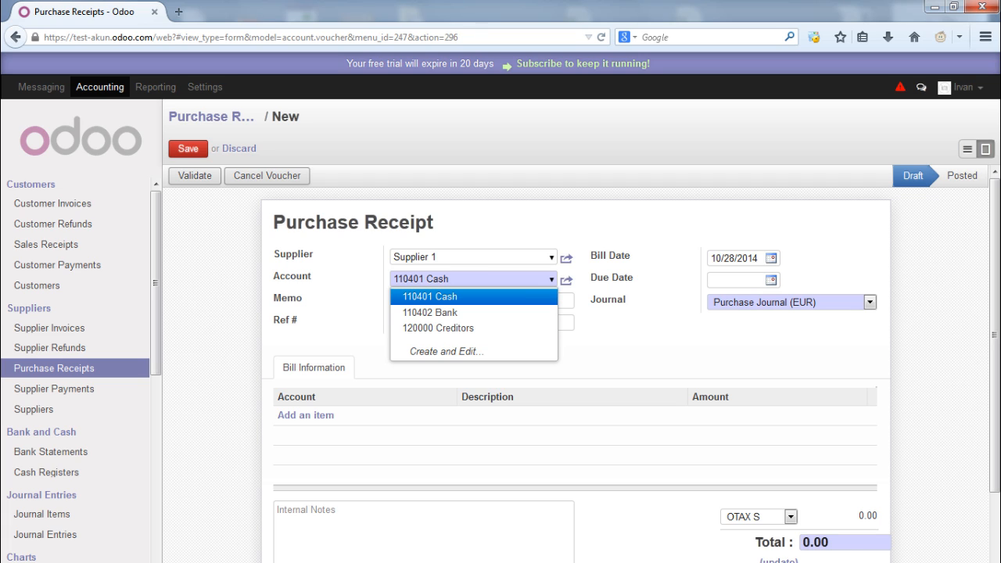
key(Return)
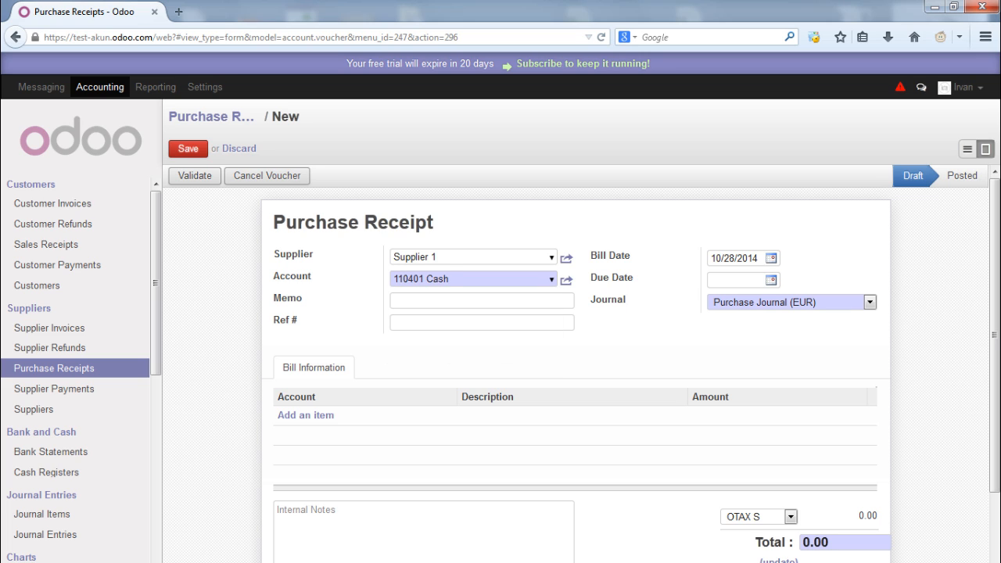
Set both the bill date and the due date to 10/23/2014
click(772, 258)
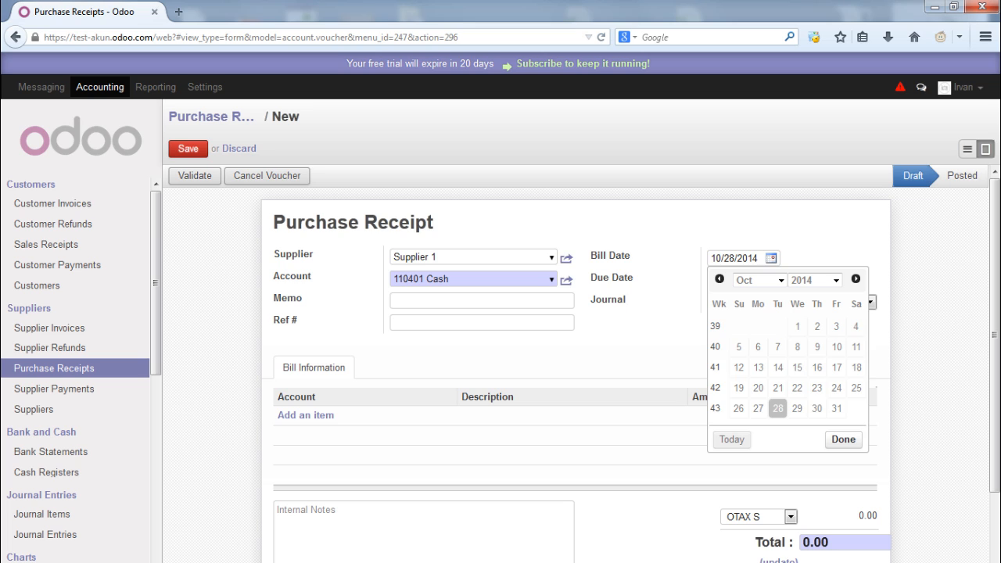
click(817, 388)
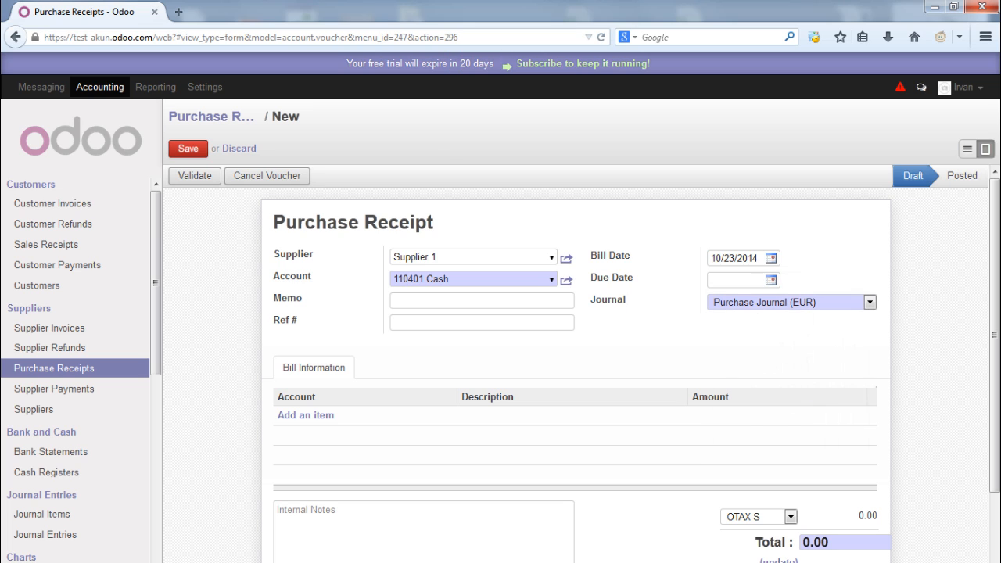
click(772, 280)
click(732, 462)
Add the line 'Pembelian Produk 1 - 100 Unit' for 50.00 and recompute tax to total 57.50
click(306, 415)
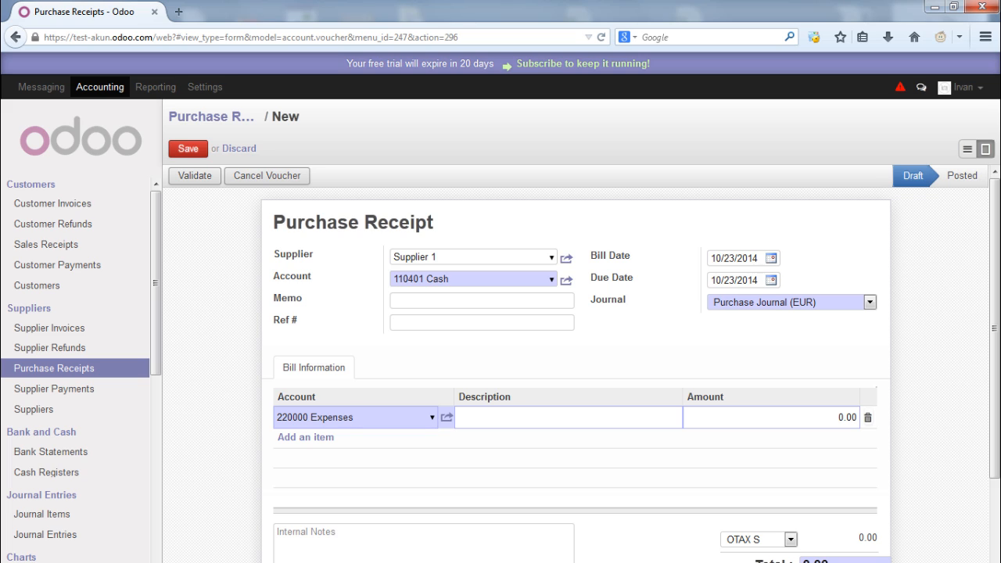
click(501, 418)
text(Pembelian Produk 1 - 100 )
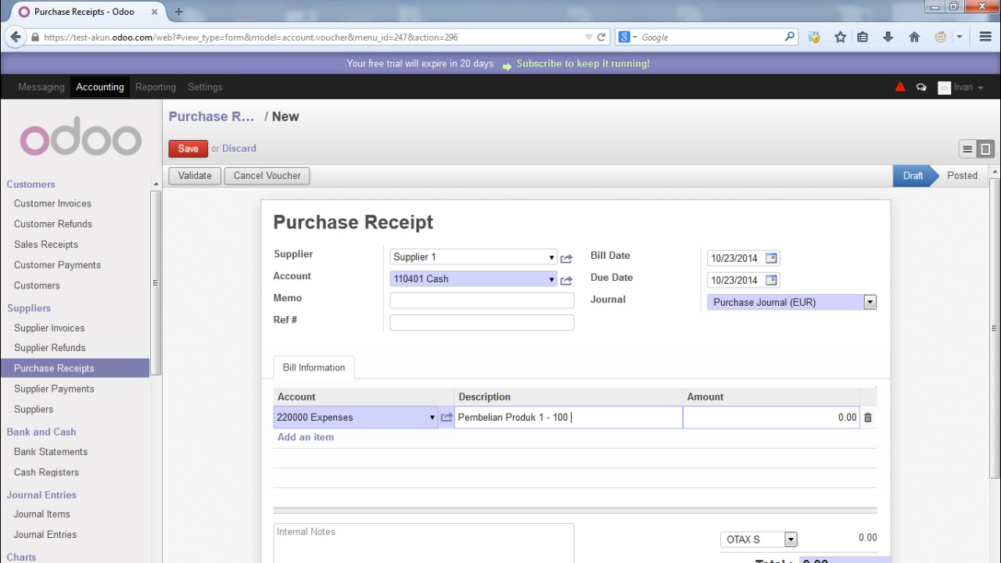
text(Unit)
key(Tab)
text(50)
drag(995, 329, 995, 393)
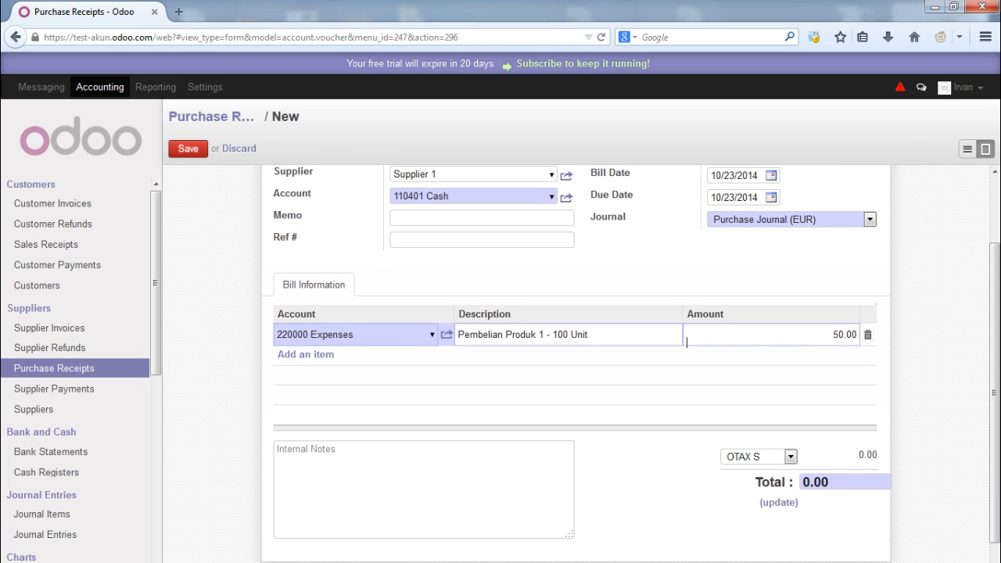
click(780, 503)
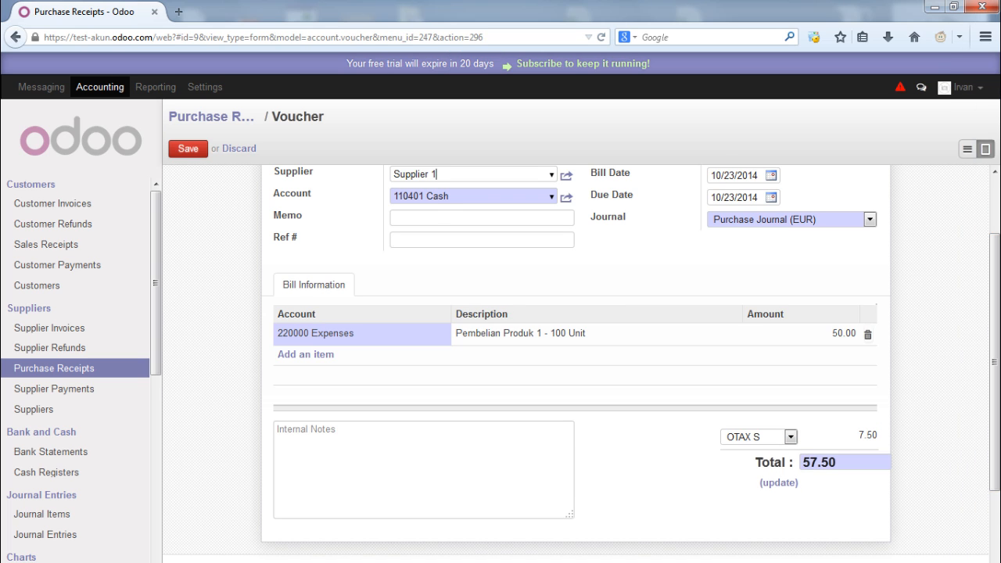
scroll(576, 353, up, 2)
Save and validate the receipt as EXJ/2014/0002, then go to the Journal Entries list
click(188, 149)
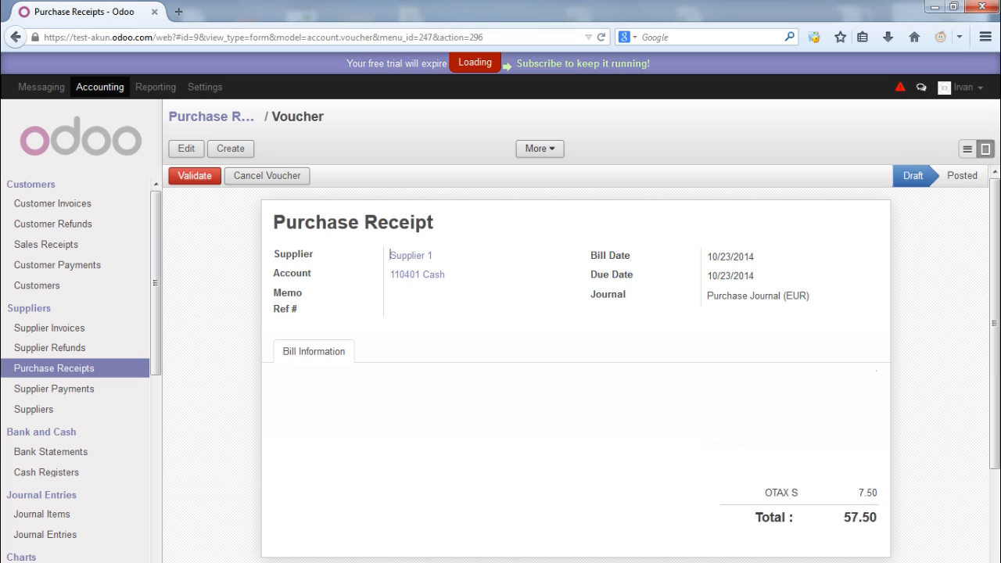
click(195, 175)
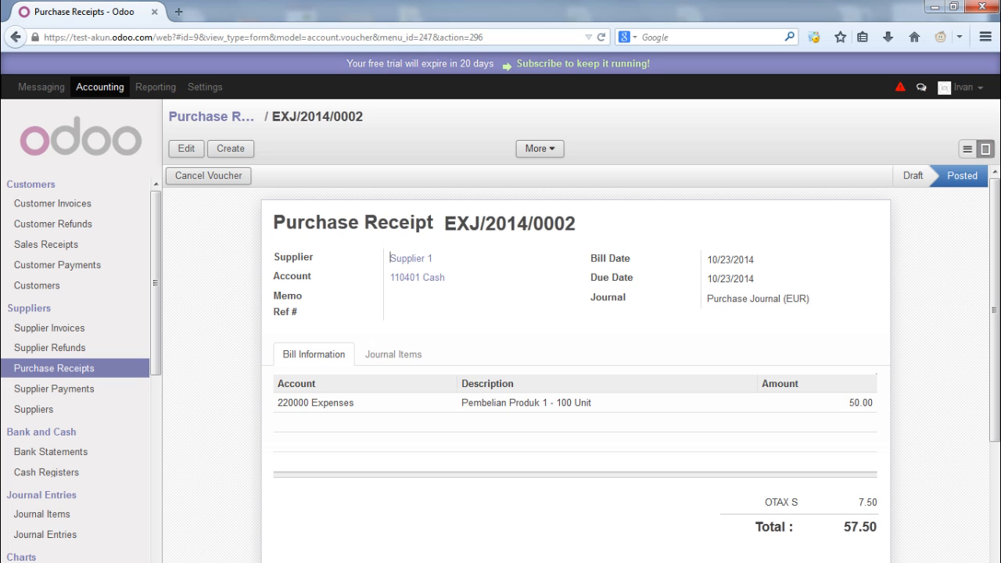
drag(592, 403, 509, 403)
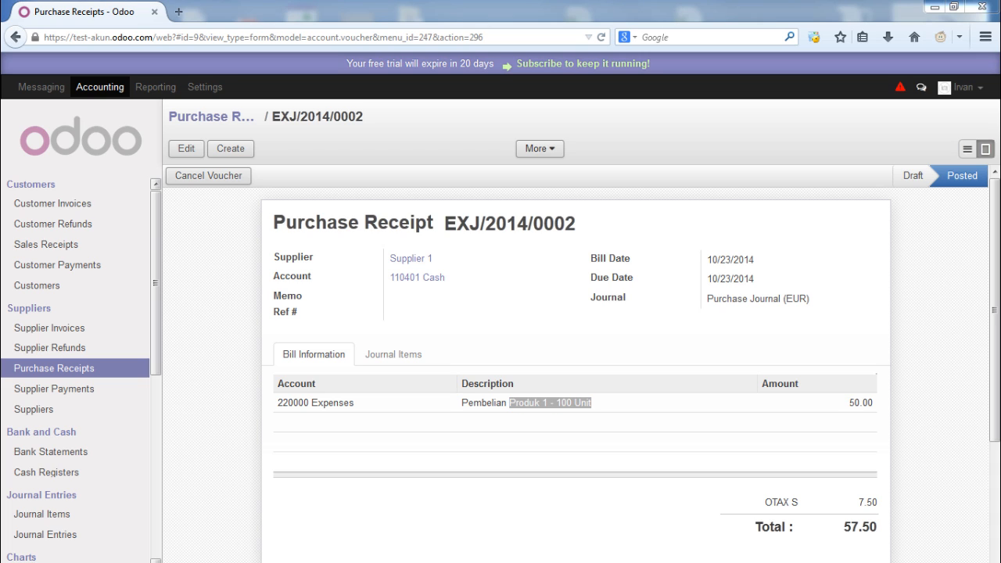
click(46, 535)
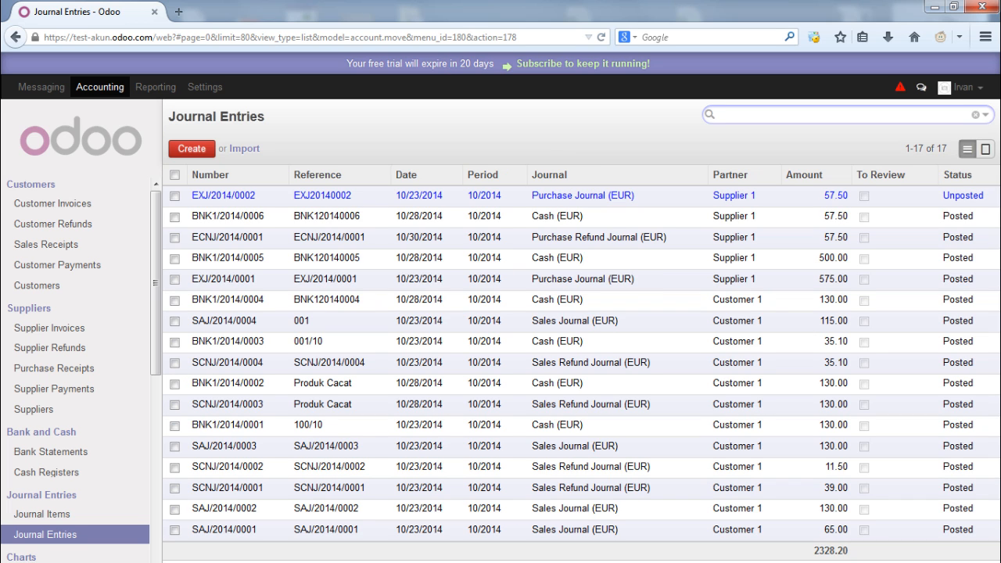
Open and post journal entry EXJ/2014/0002 with its 50.00 expense debit, then list supplier payments
mouse_move(505, 196)
mouse_down()
mouse_move(368, 197)
mouse_move(485, 197)
mouse_up()
click(489, 196)
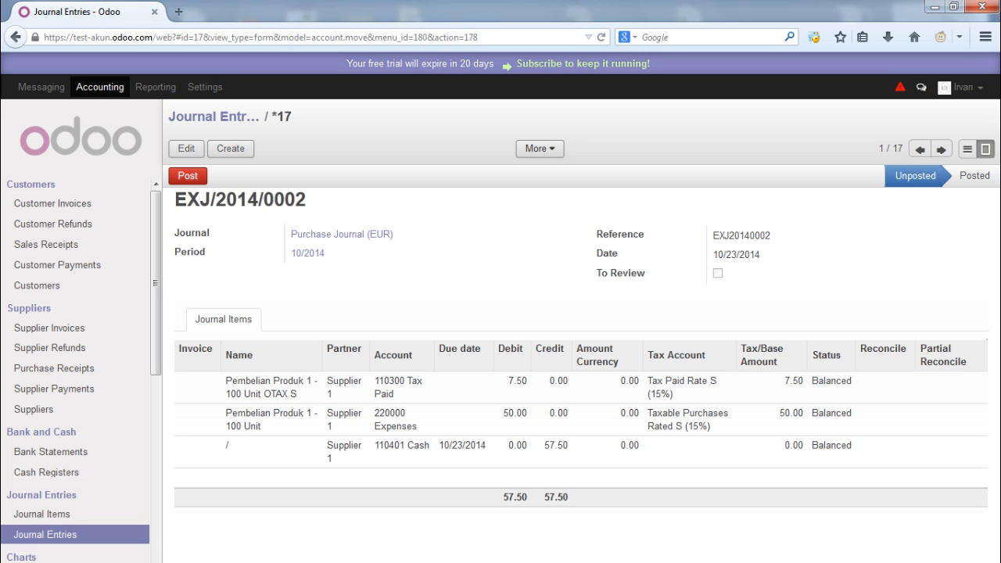
drag(503, 413, 527, 413)
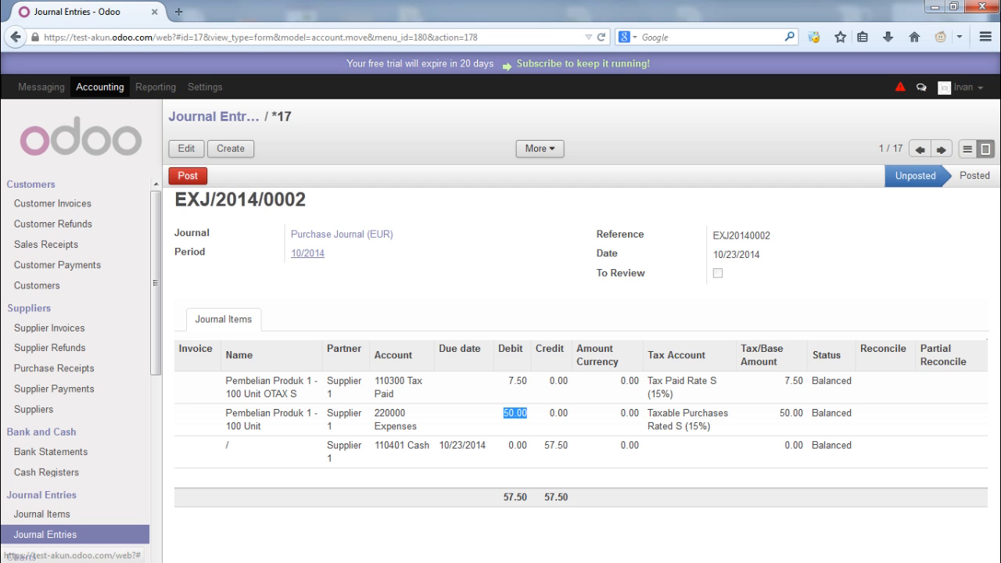
click(188, 176)
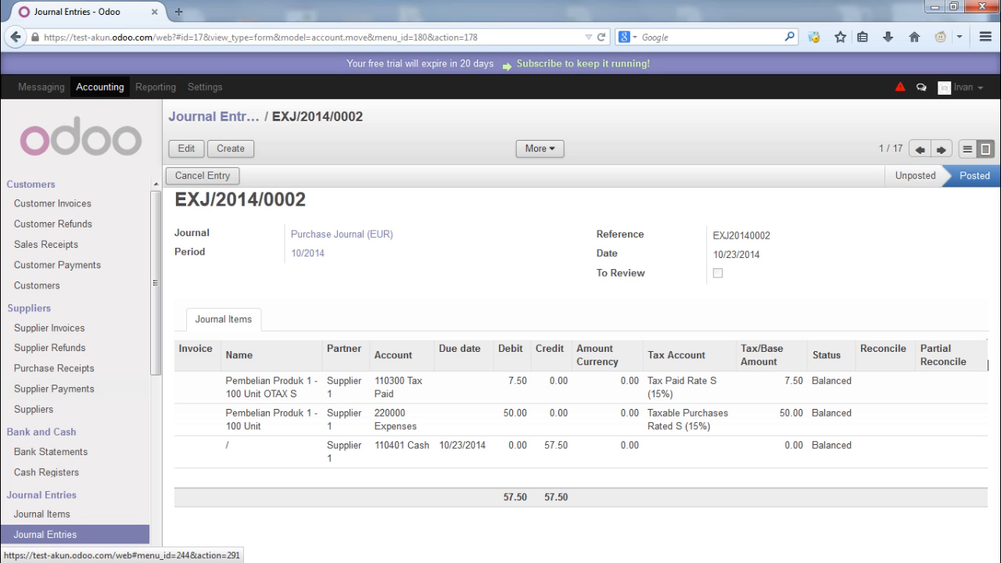
click(54, 389)
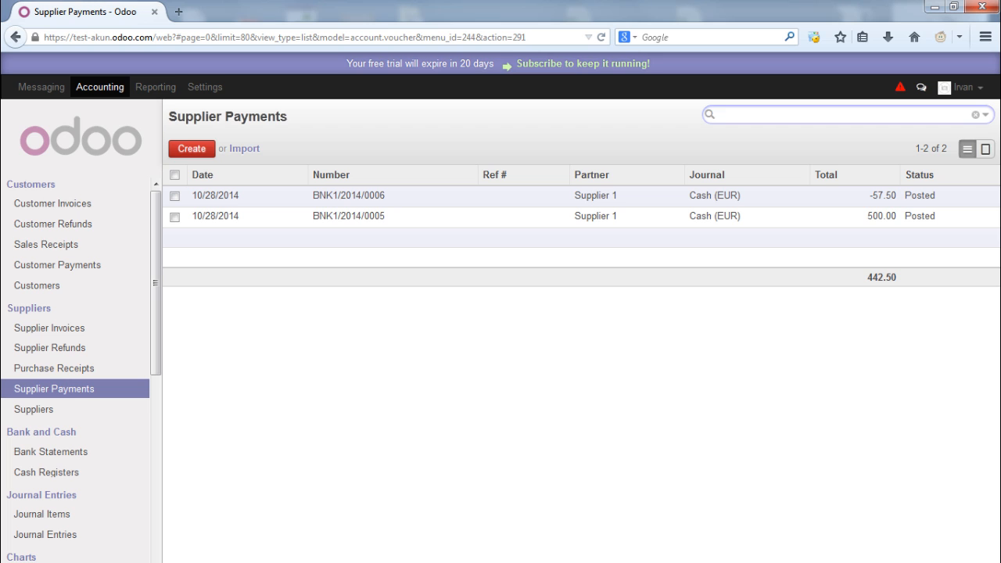
Review supplier payment BNK1/2014/0005 and the paid entry EXJ/2014/0001
click(381, 216)
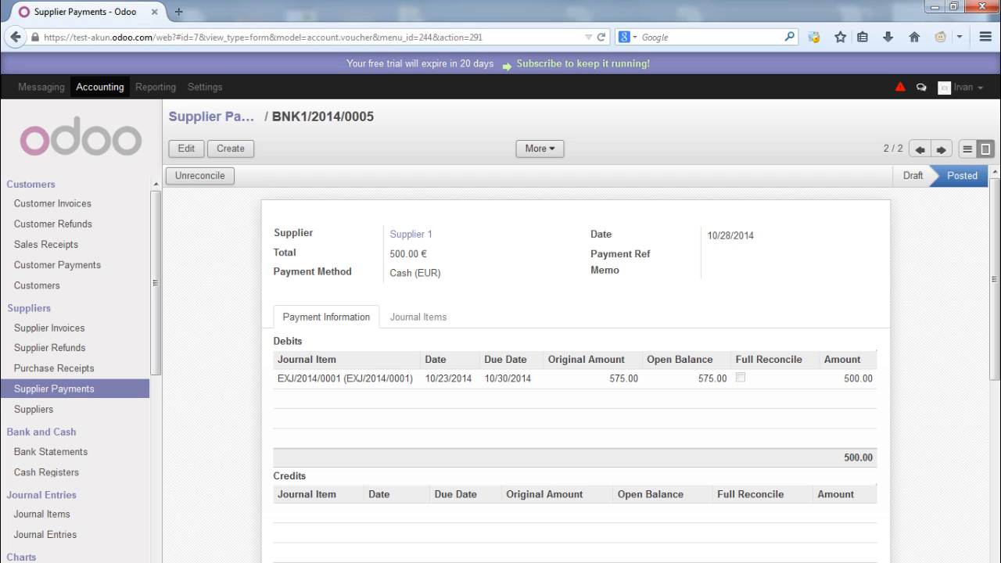
drag(278, 379, 413, 379)
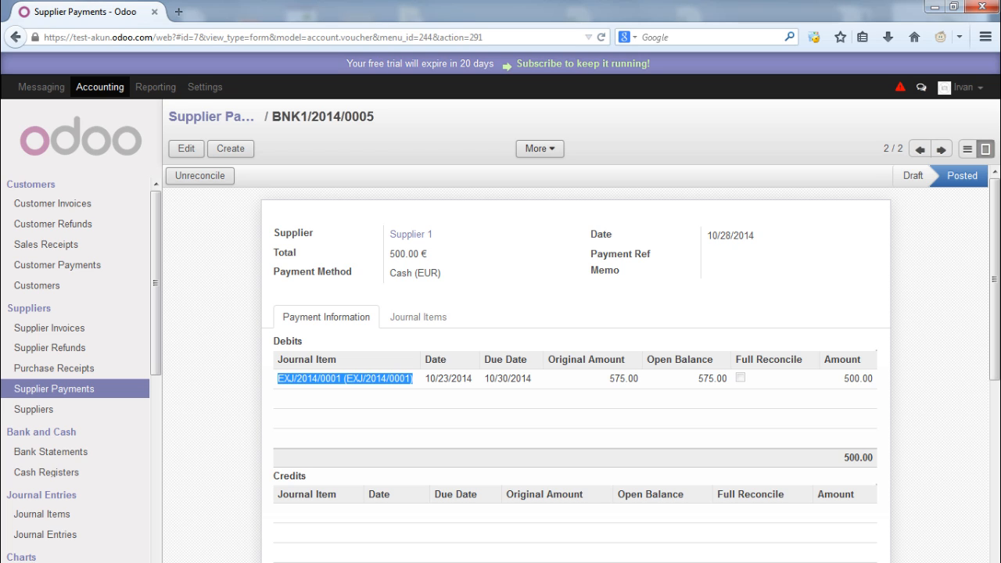
scroll(576, 352, down, 5)
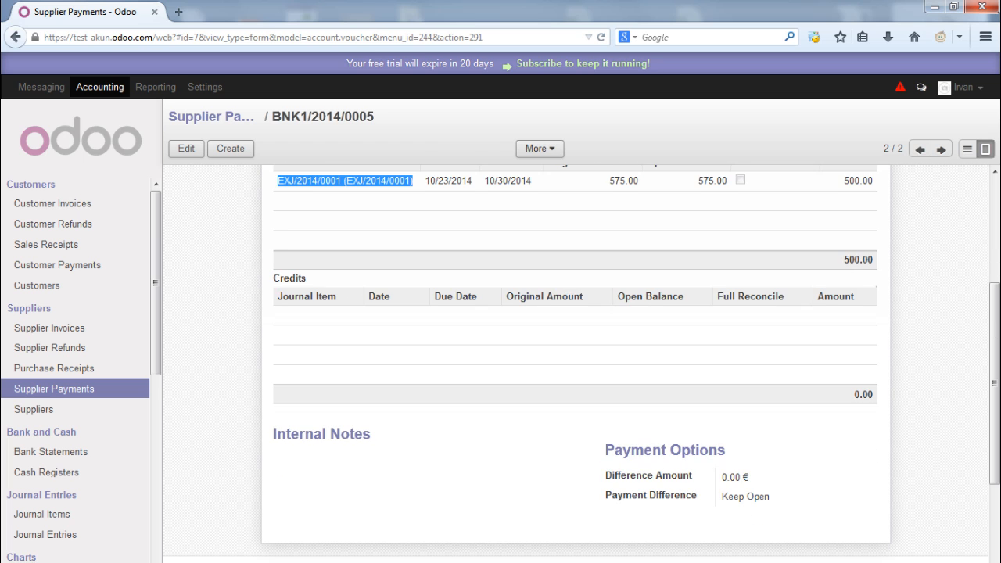
scroll(576, 352, up, 3)
drag(845, 313, 869, 313)
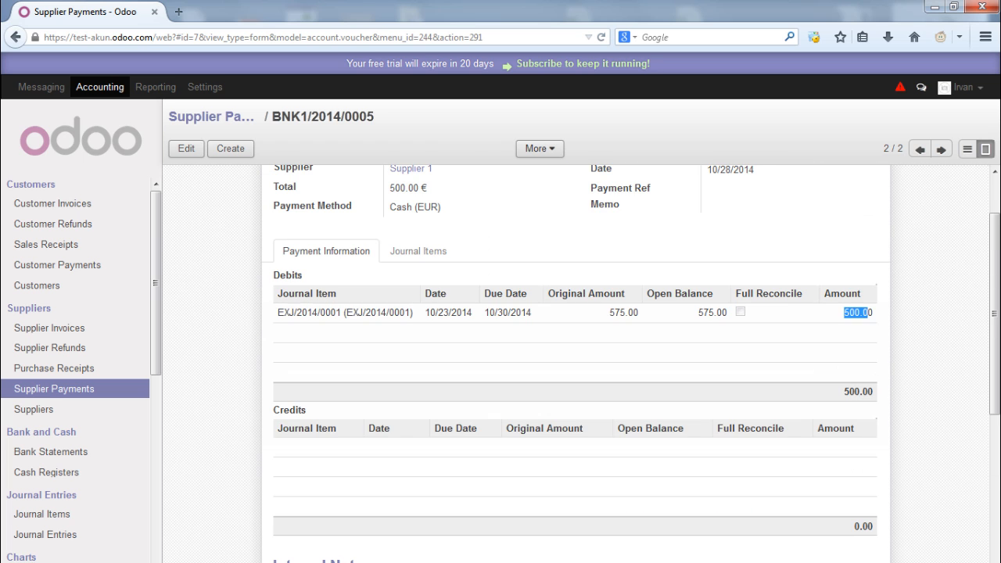
scroll(867, 313, up, 2)
Back in Supplier Payments, open and review payment BNK1/2014/0006
click(54, 389)
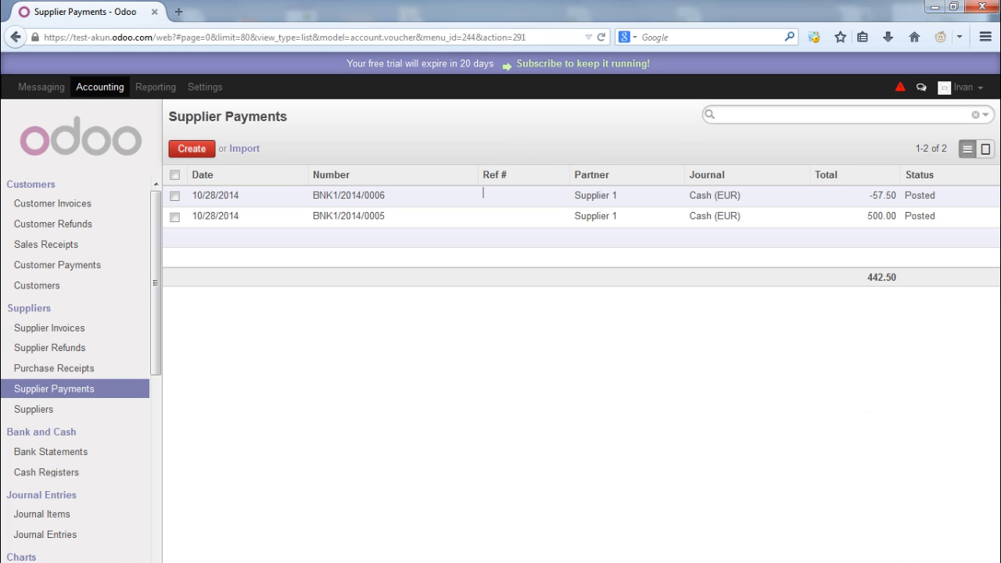
click(483, 194)
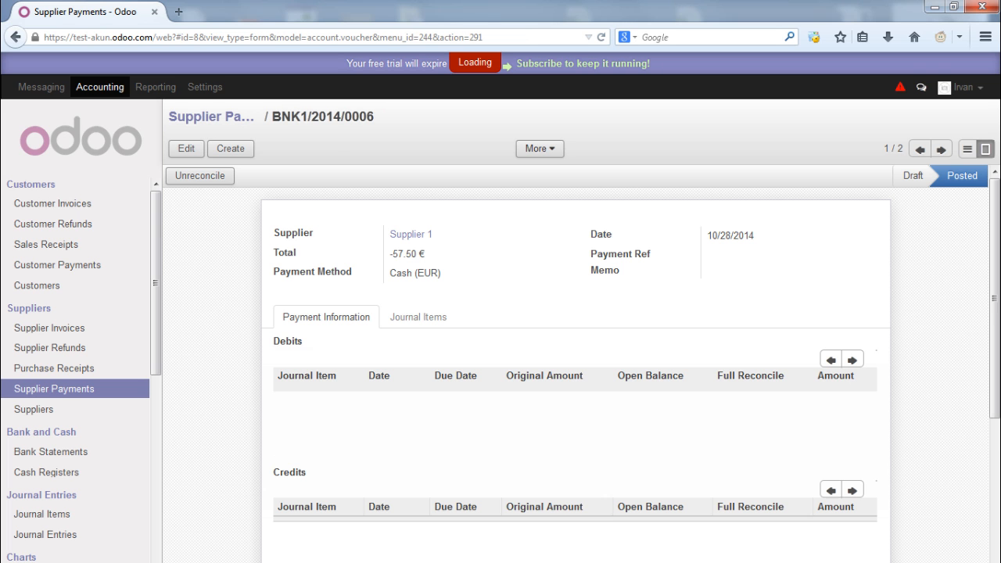
scroll(576, 363, down, 1)
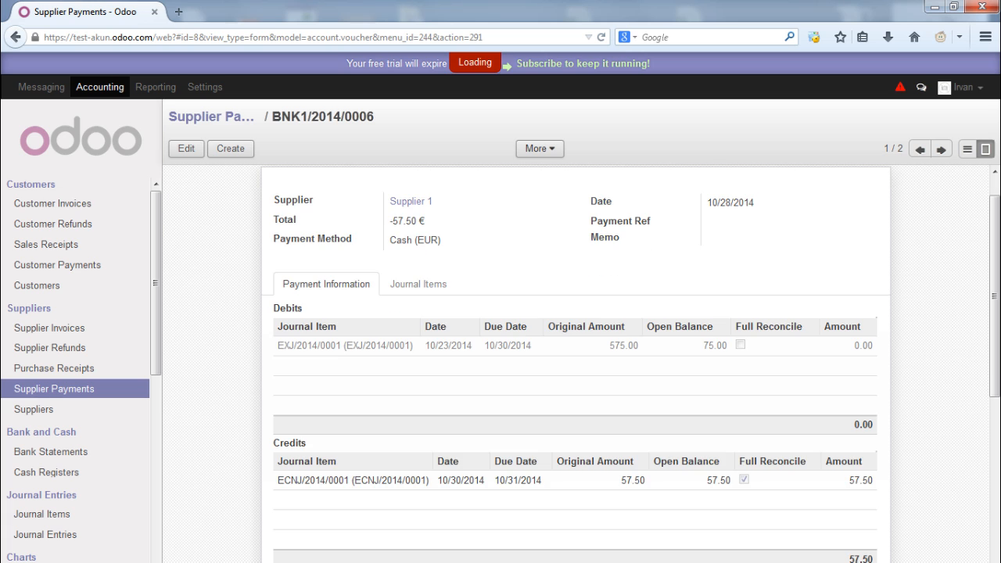
scroll(470, 363, down, 1)
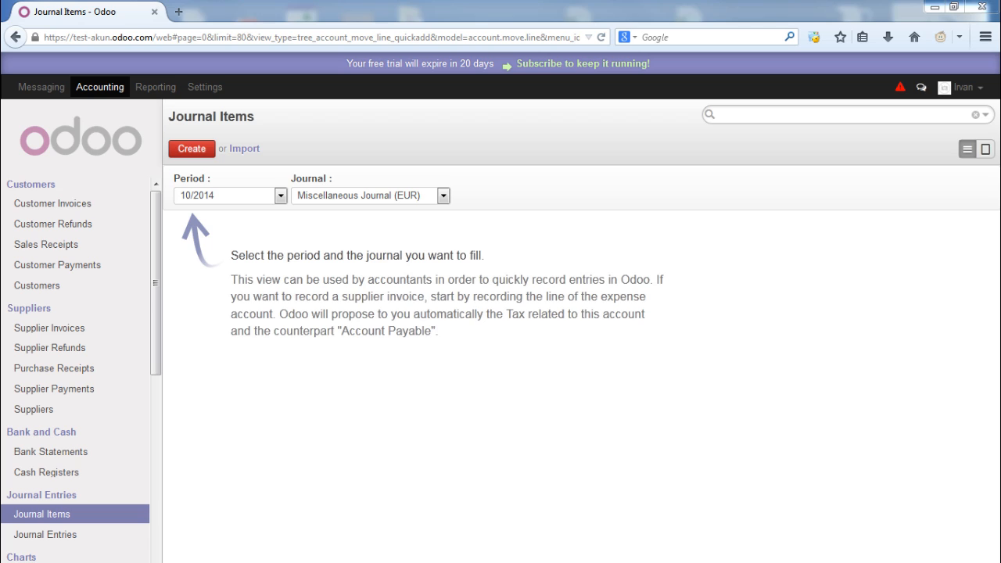
Show the 10/2014 journal items of the Purchase Journal (EUR)
drag(174, 179, 211, 179)
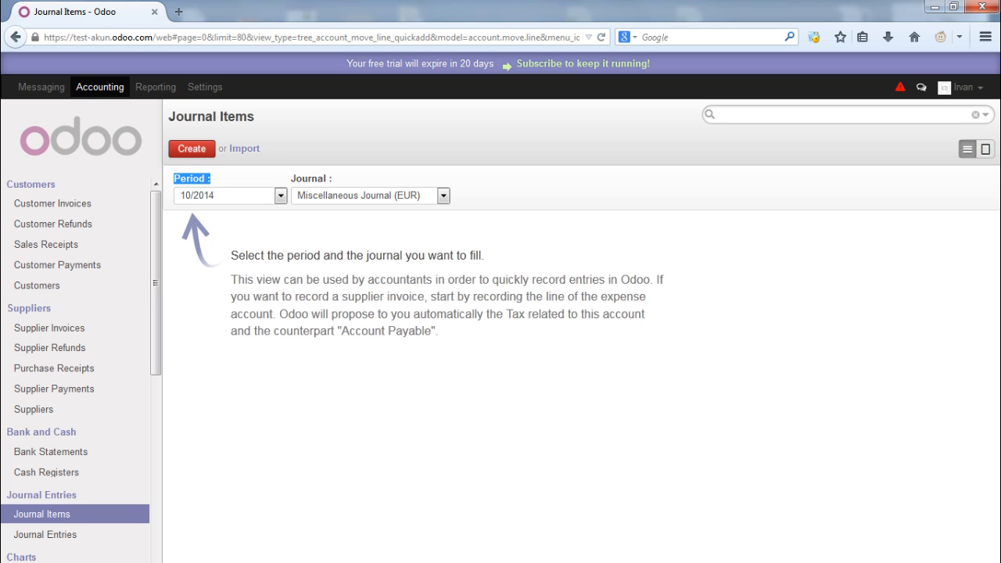
drag(292, 179, 333, 179)
click(332, 178)
click(444, 196)
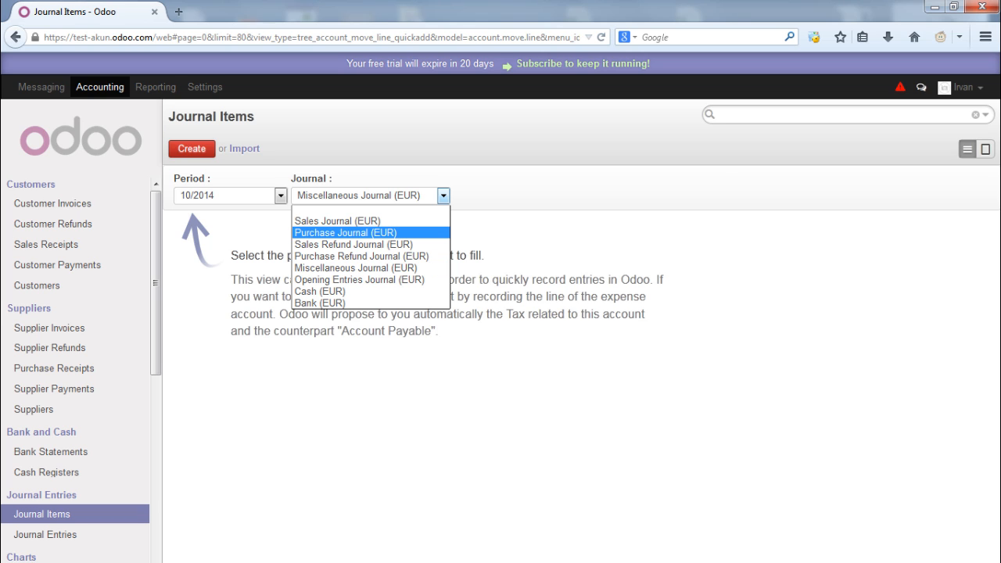
click(344, 232)
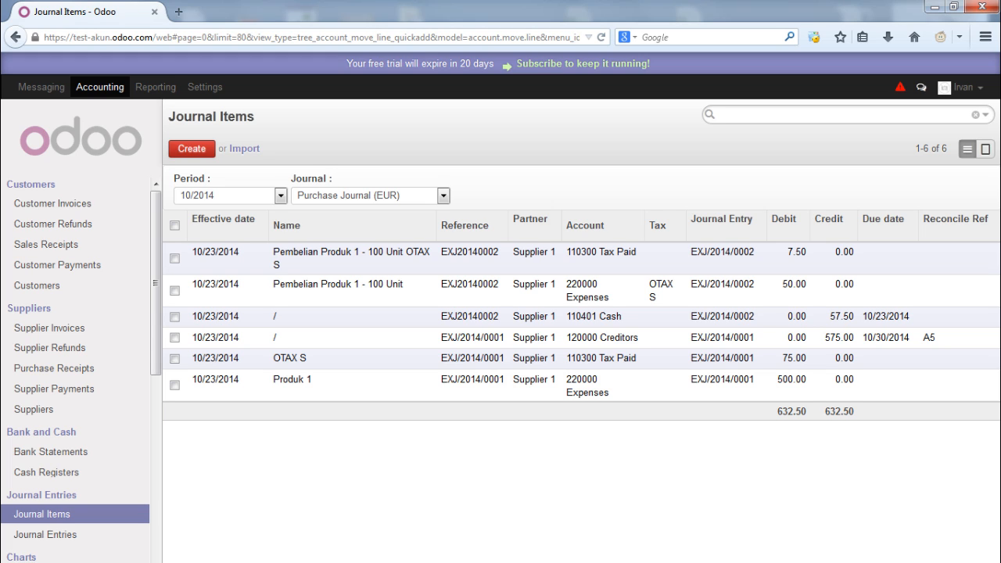
drag(888, 387, 204, 258)
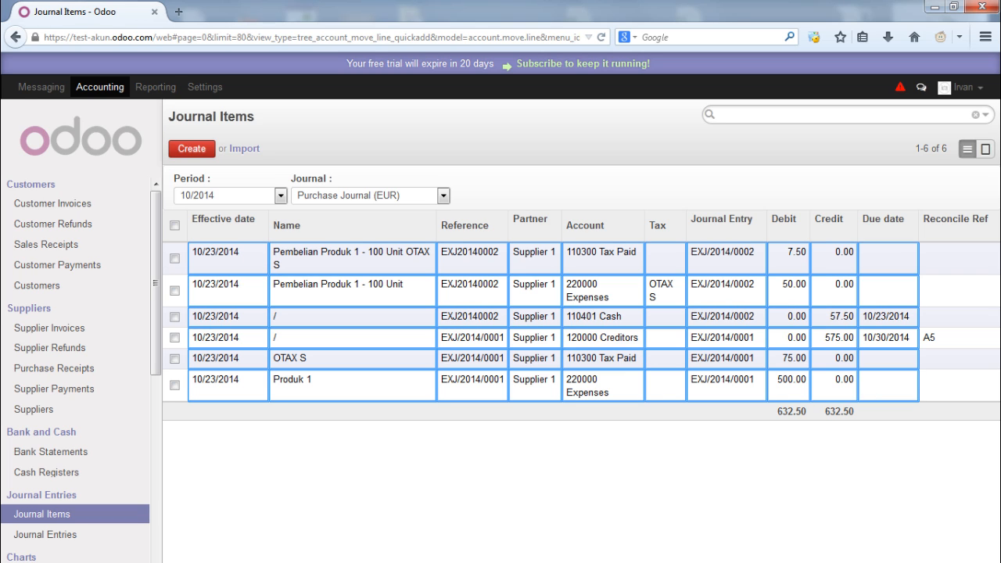
click(274, 410)
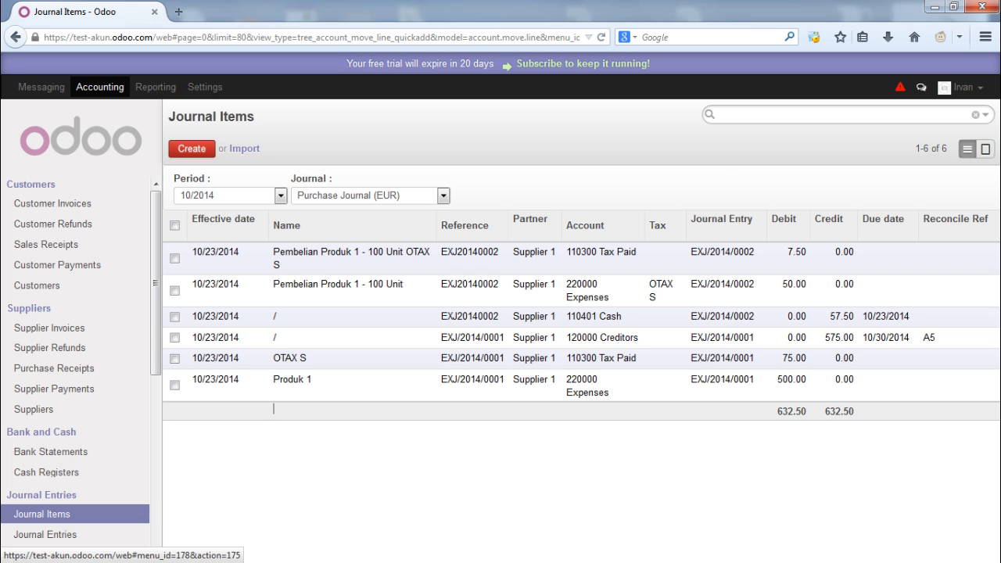
Switch the journal items view to the Sales Journal (EUR)
click(444, 195)
click(337, 221)
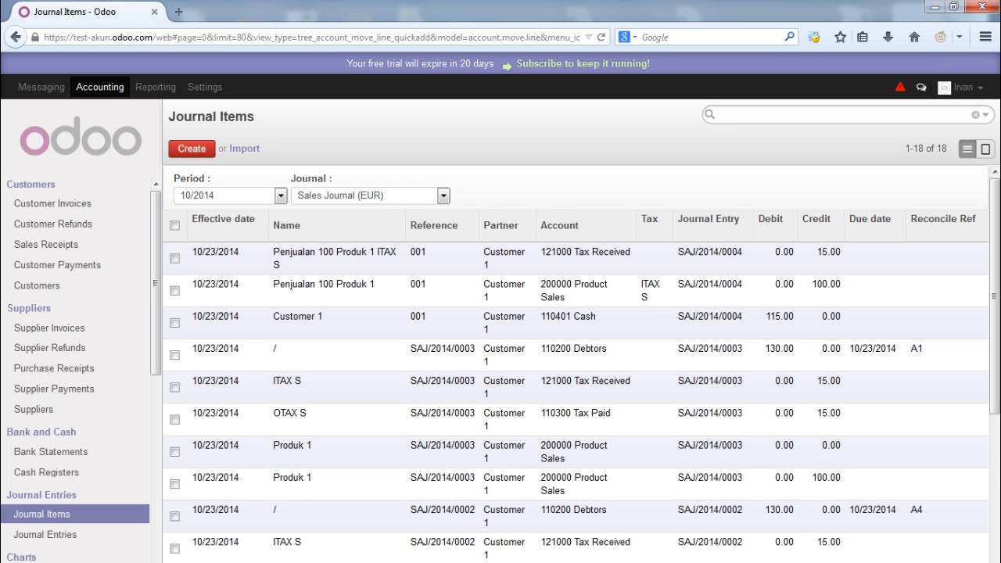
scroll(576, 364, down, 5)
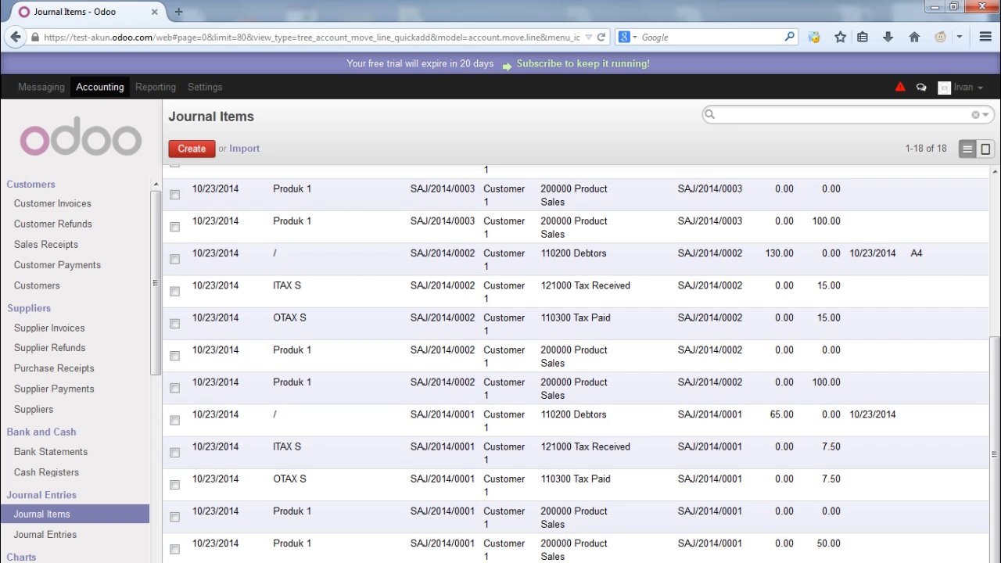
scroll(576, 364, up, 5)
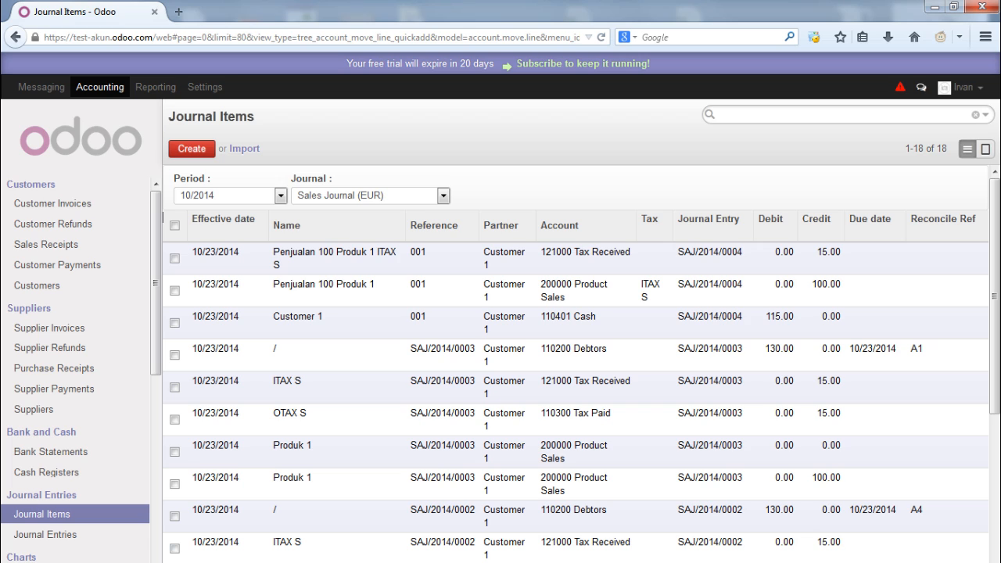
Filter the journal items to period 09/2014
click(280, 196)
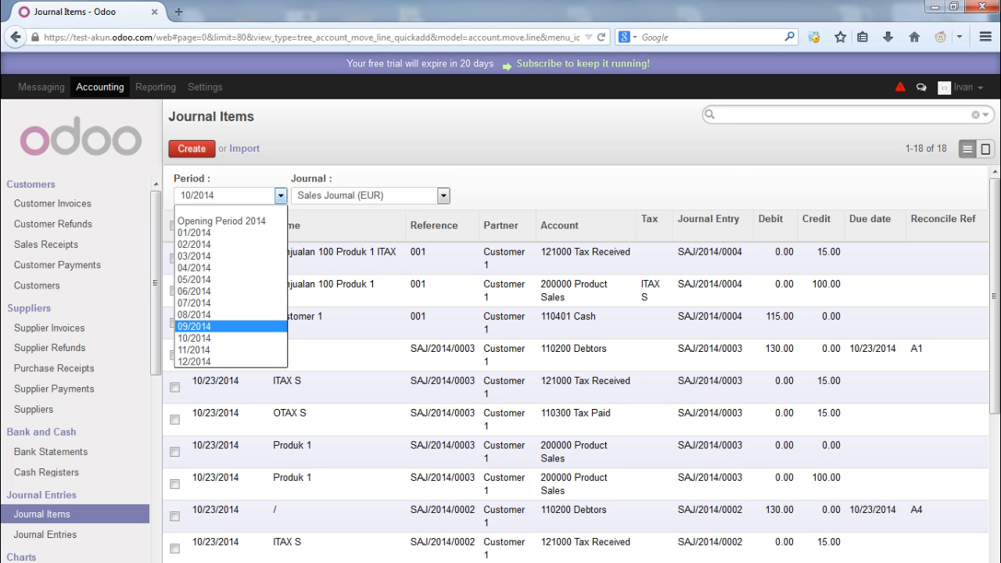
click(231, 326)
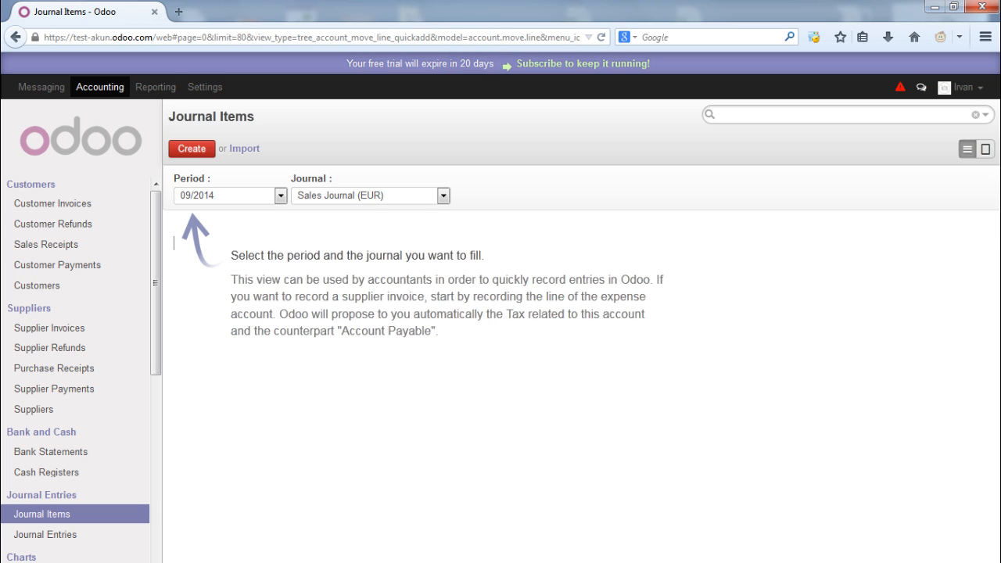
click(444, 196)
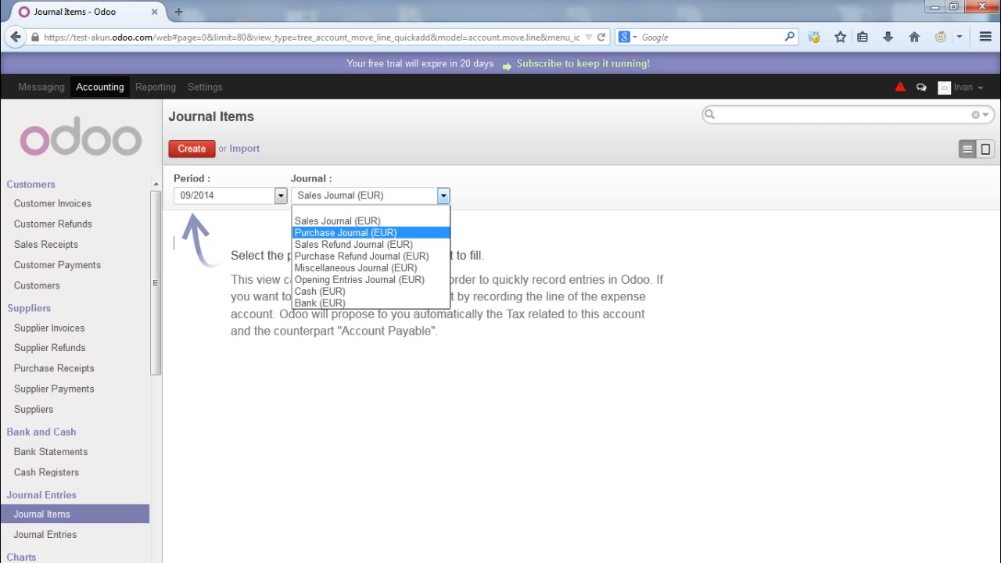
click(345, 232)
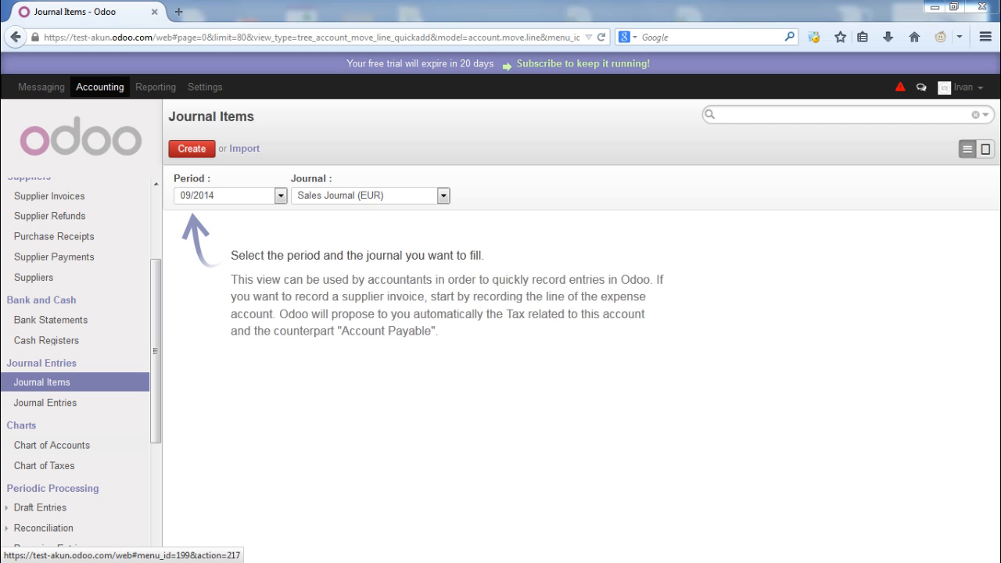
Open the Chart of Accounts for all posted entries starting from period 06/2014
click(52, 446)
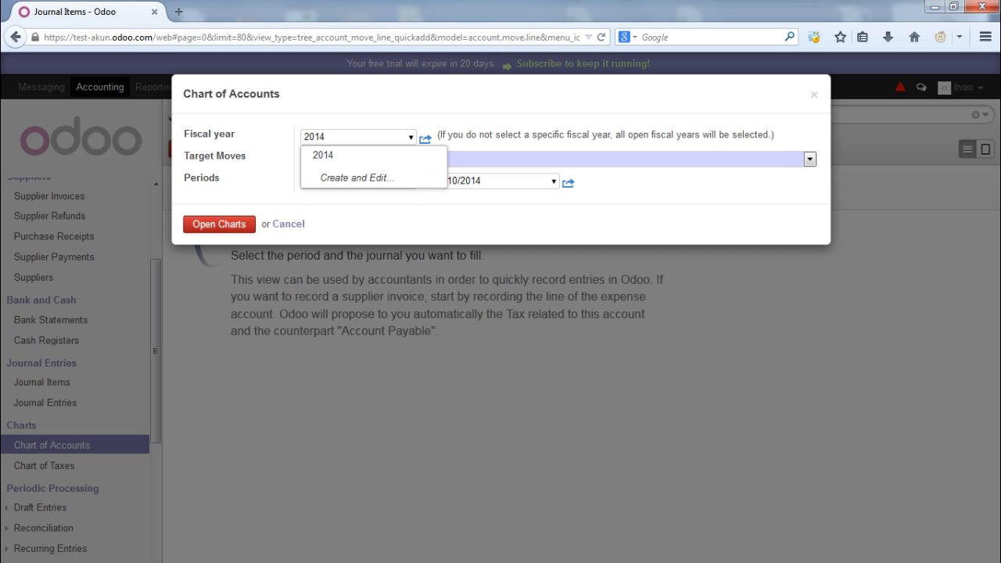
click(810, 159)
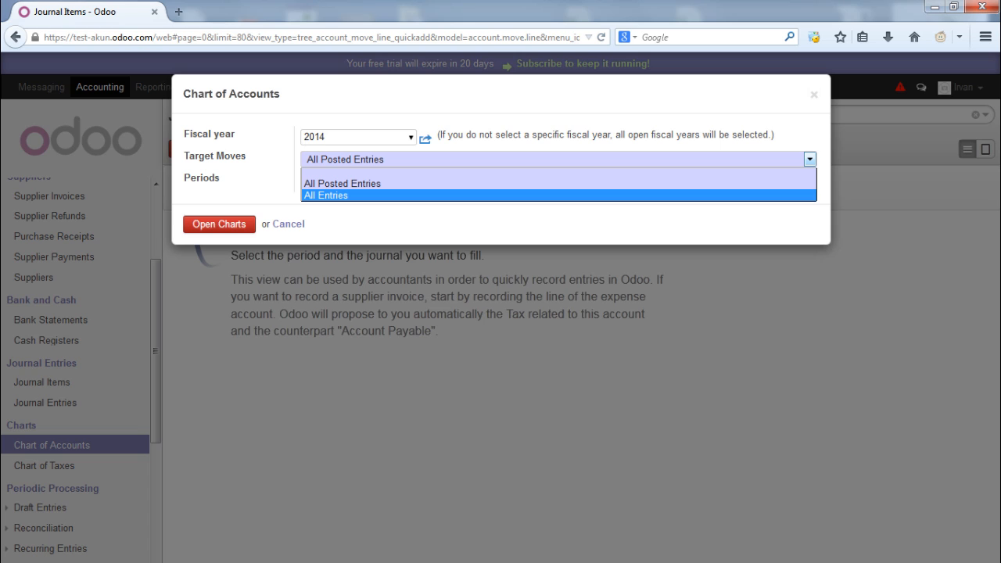
click(304, 139)
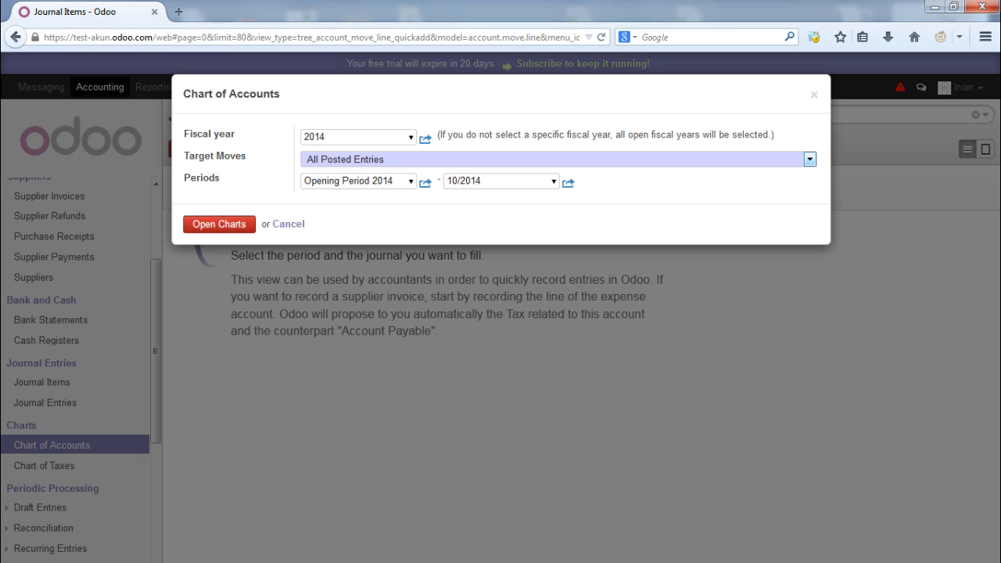
click(411, 181)
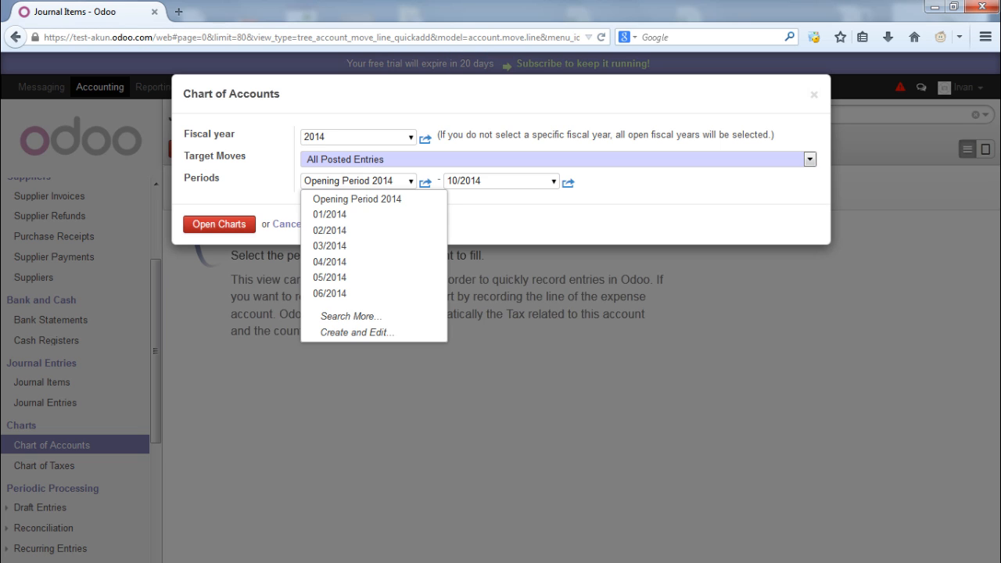
key(Down)
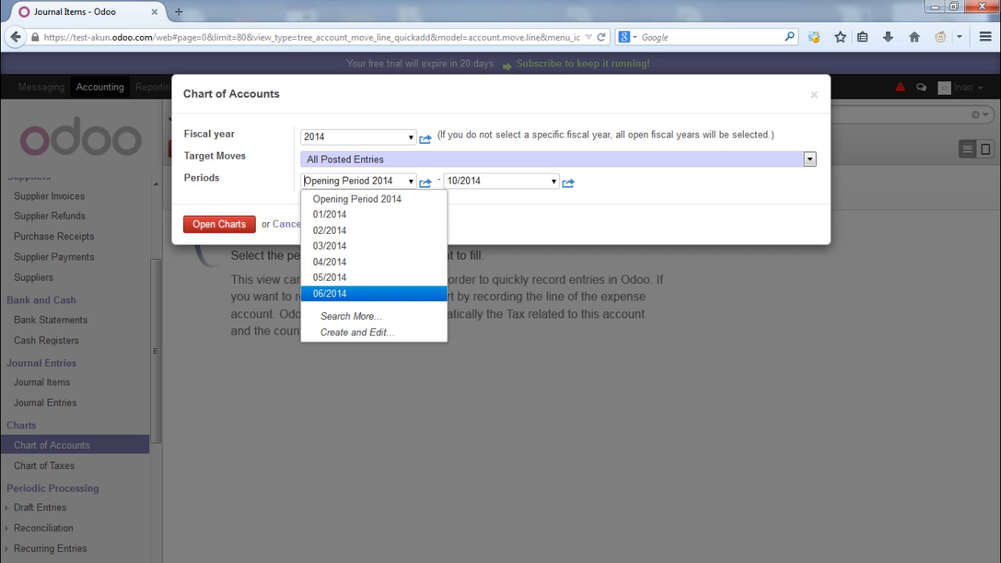
key(Return)
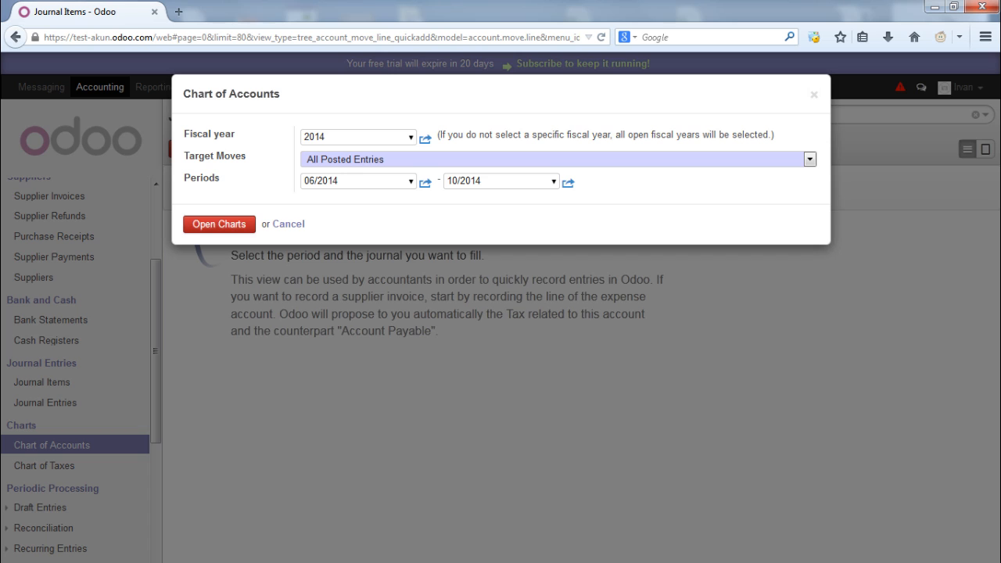
click(219, 225)
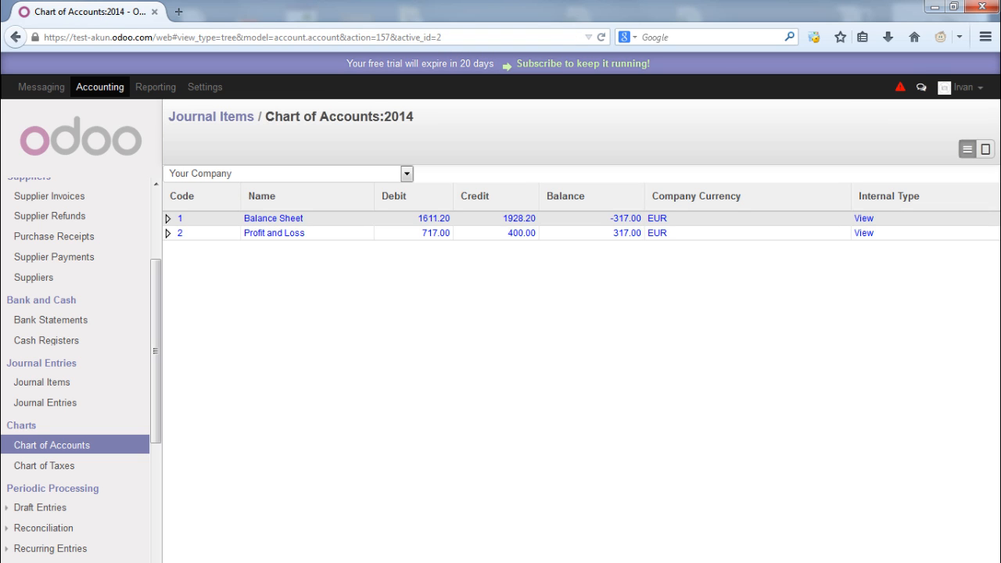
Expand Balance Sheet down to Bank Current Account and open the 110200 Debtors journal items
click(168, 219)
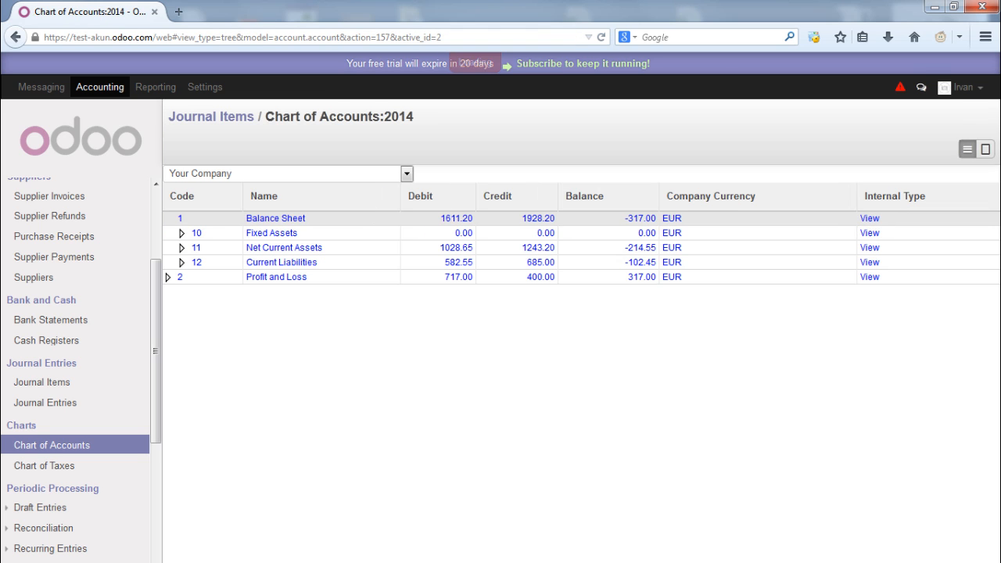
click(192, 233)
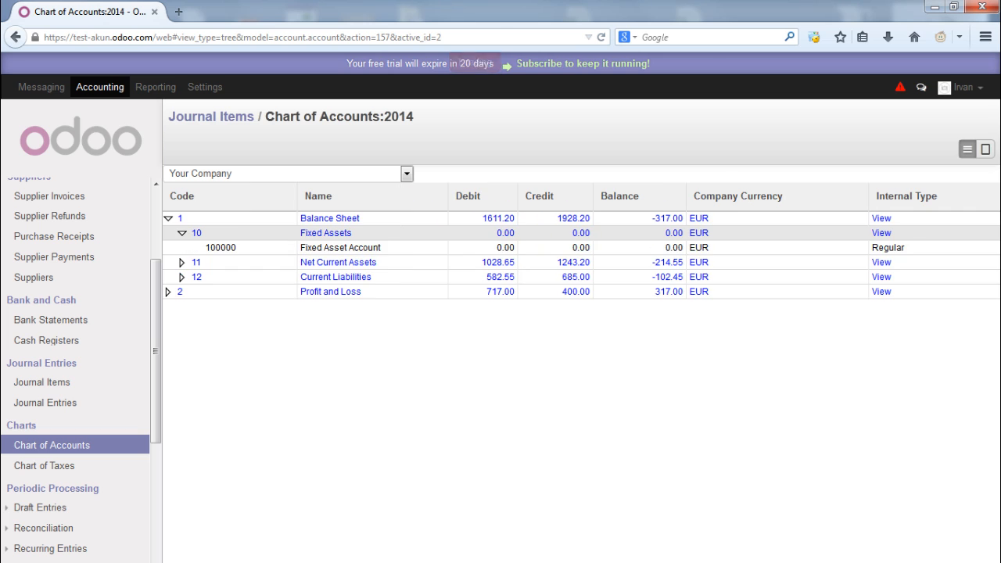
click(192, 262)
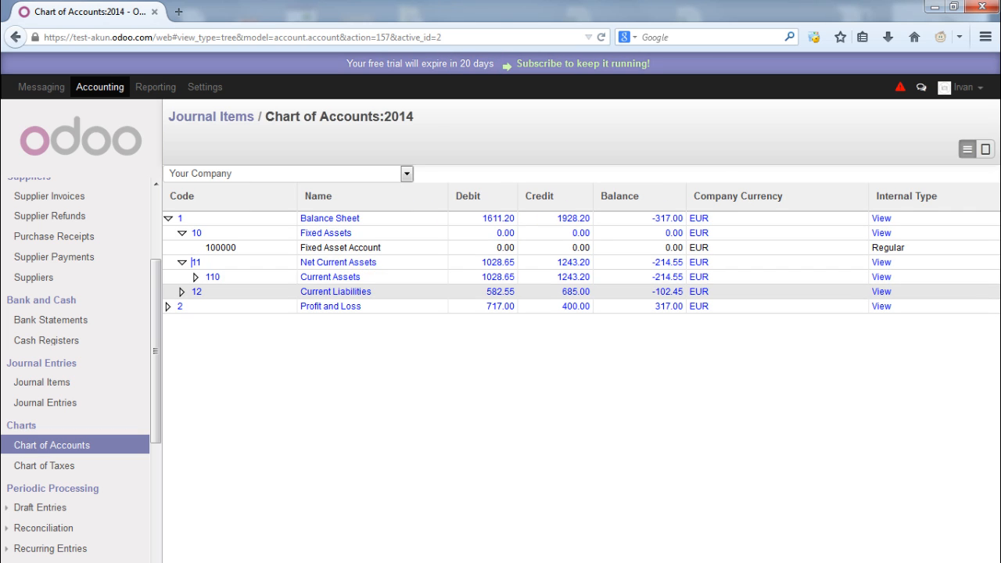
click(206, 277)
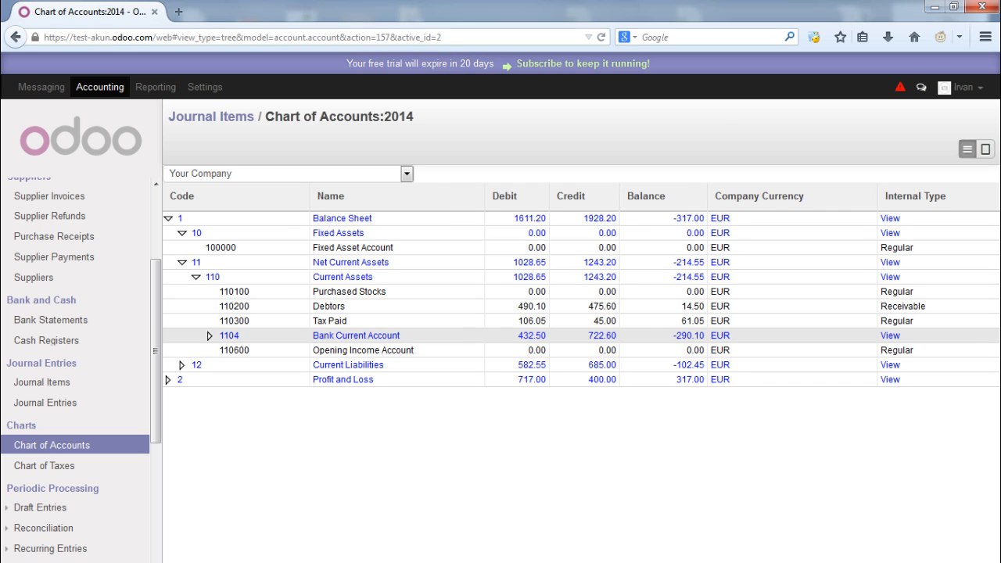
click(210, 336)
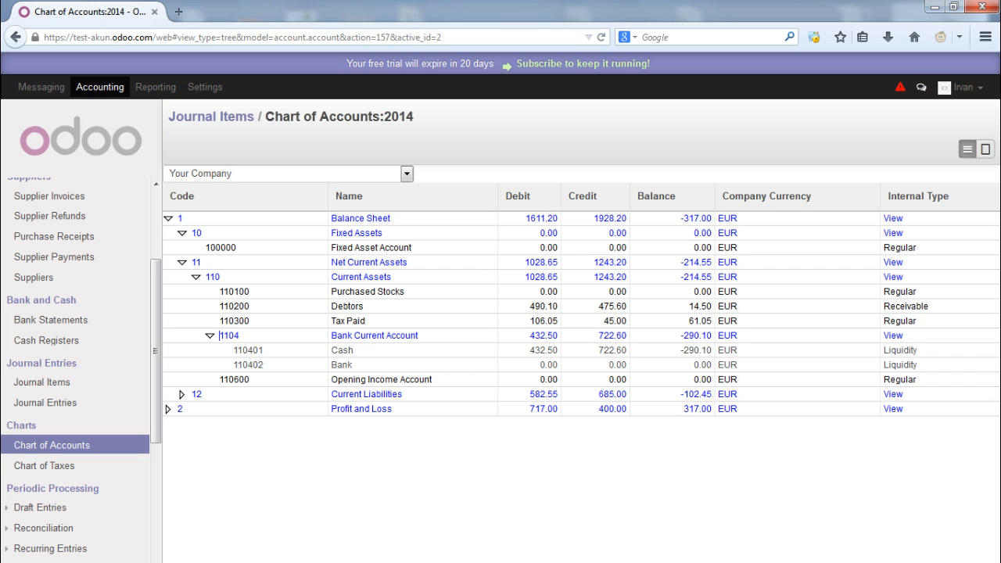
drag(689, 306, 712, 306)
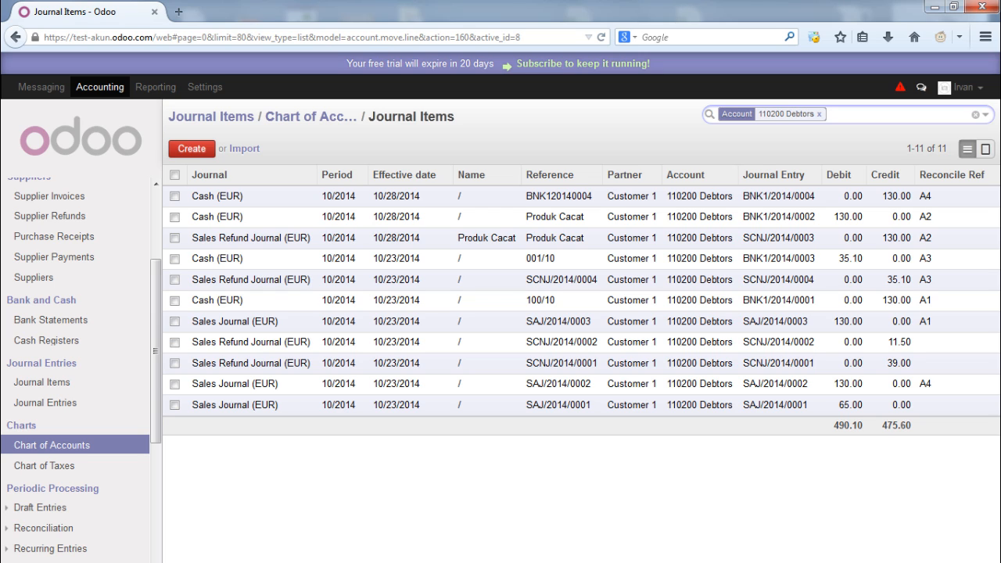
scroll(44, 244, down, 3)
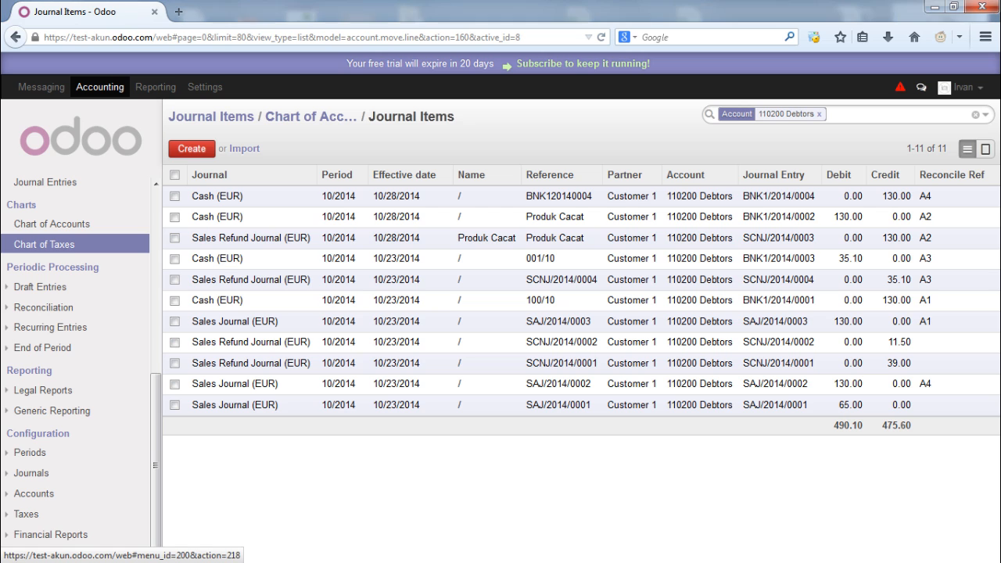
Open the Chart of Taxes for 10/2014 with target moves set to All Entries
click(43, 244)
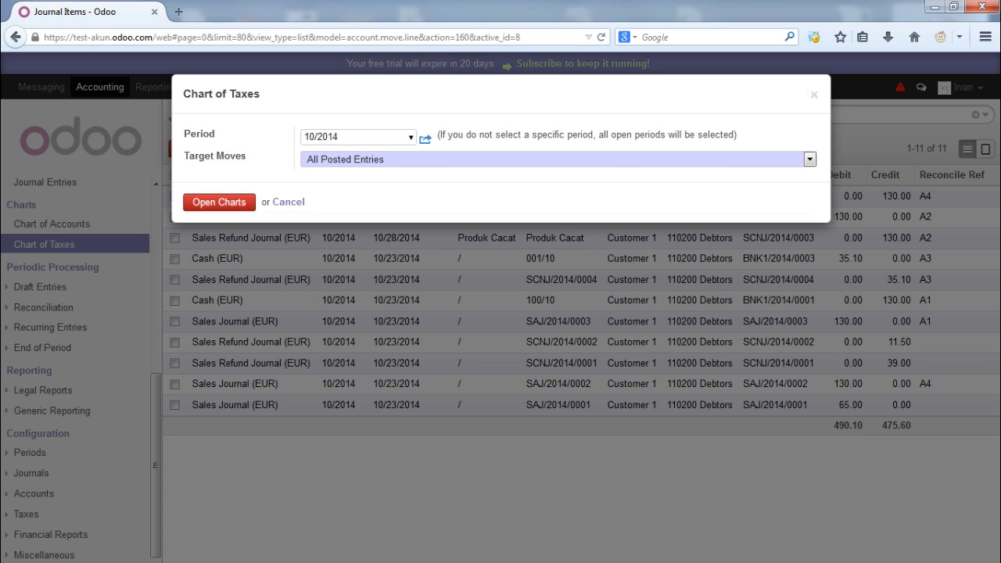
drag(230, 94, 260, 94)
click(258, 94)
click(810, 160)
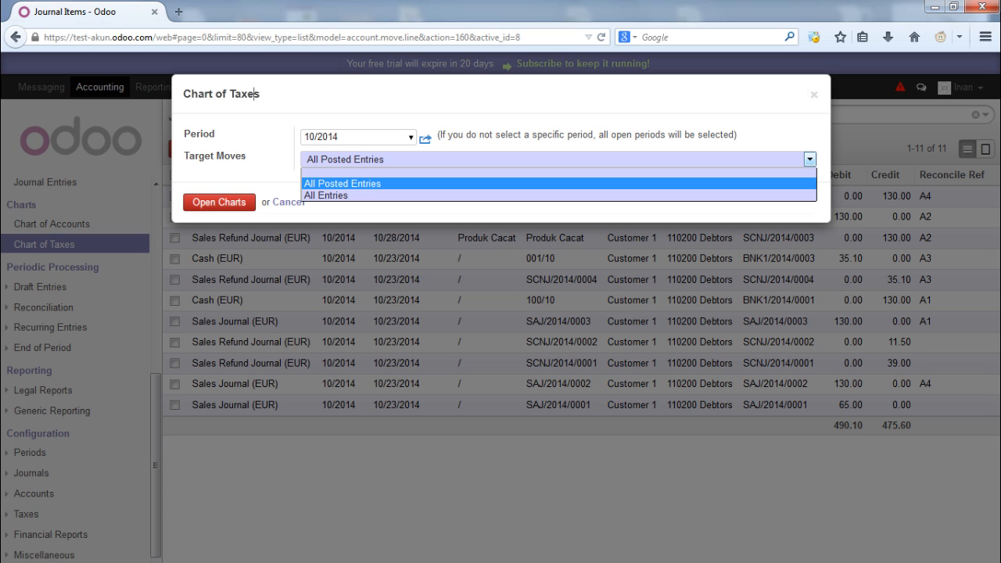
key(Return)
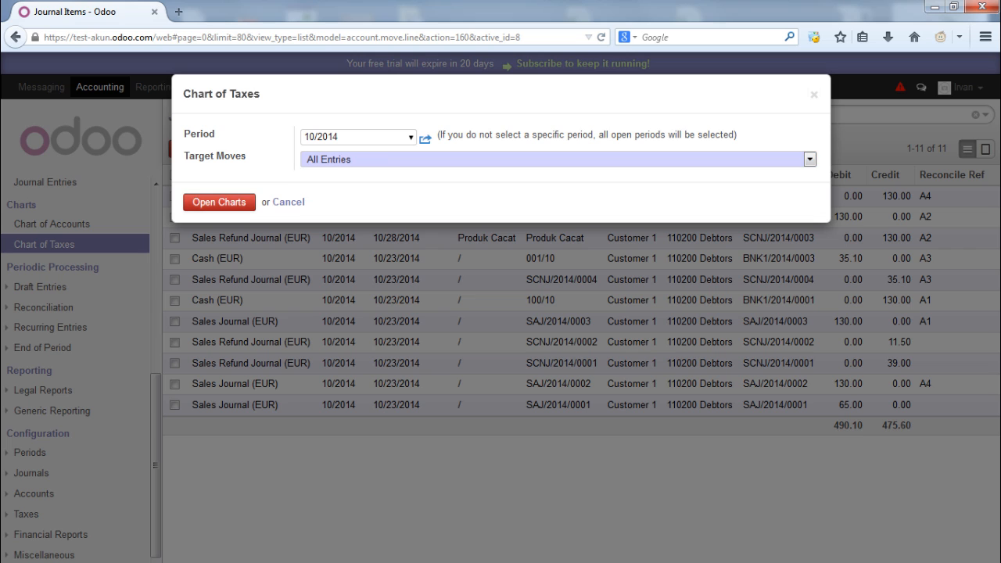
click(219, 203)
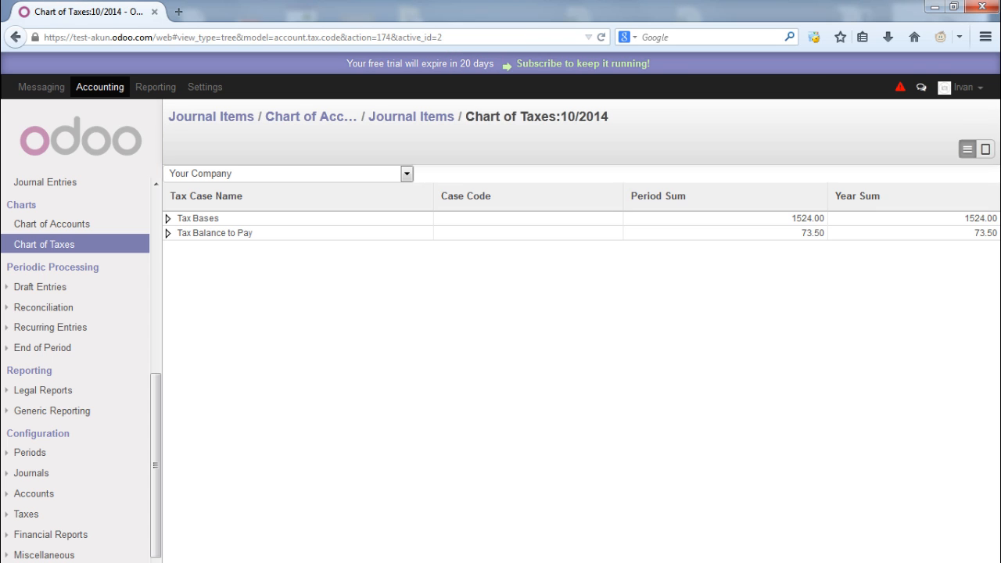
Expand Tax Bases and Taxable Purchases Base, then open the 15% purchases tax journal items
click(178, 219)
click(191, 233)
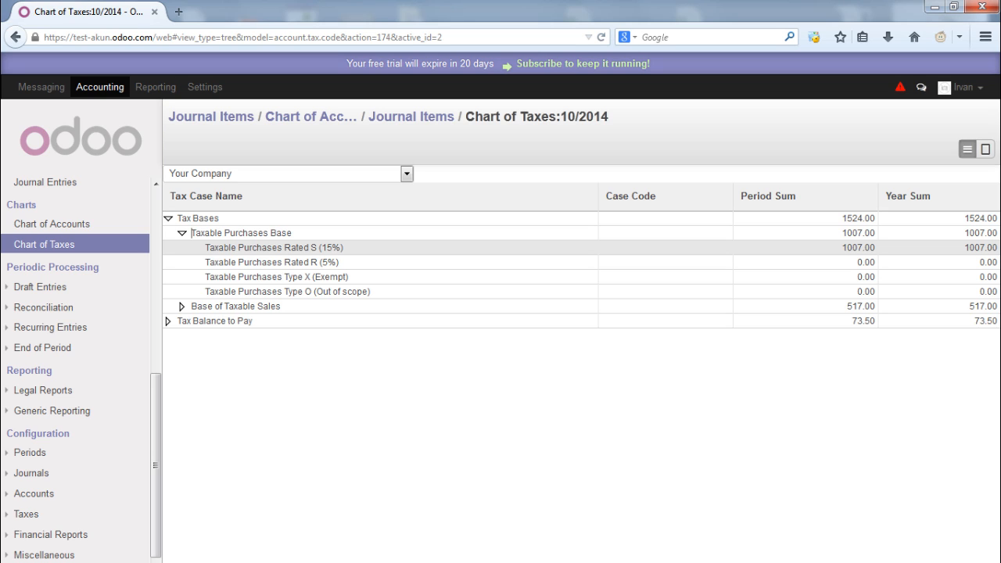
click(267, 247)
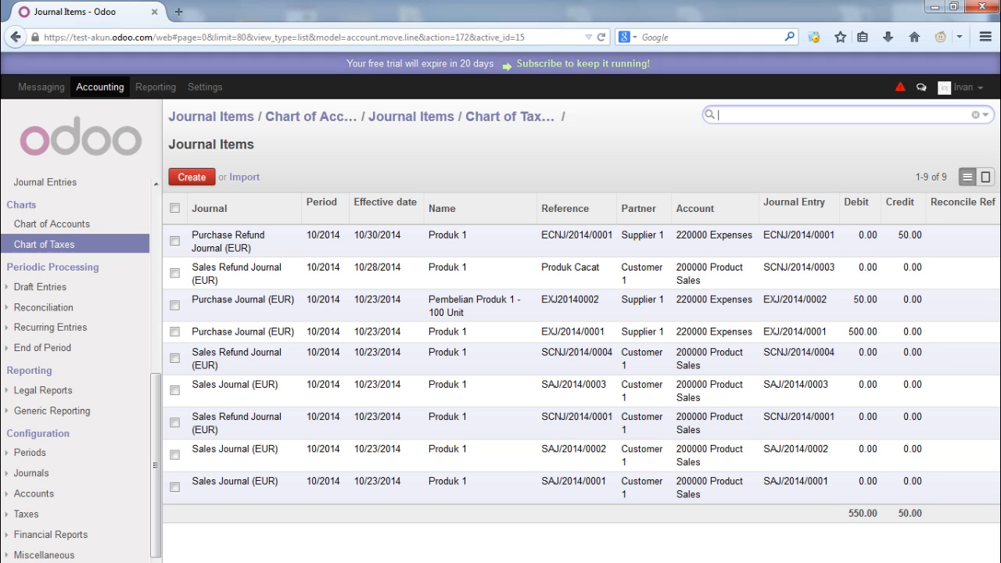
Browse the Reporting menu's legal, accounting, journal, partner and tax reports, then open the General Ledger
drag(181, 333, 904, 333)
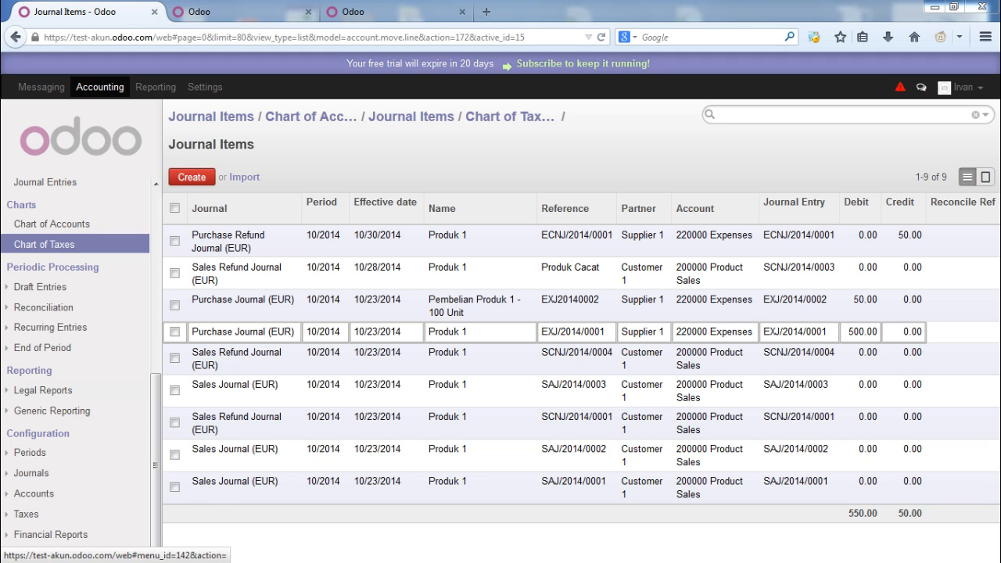
click(43, 390)
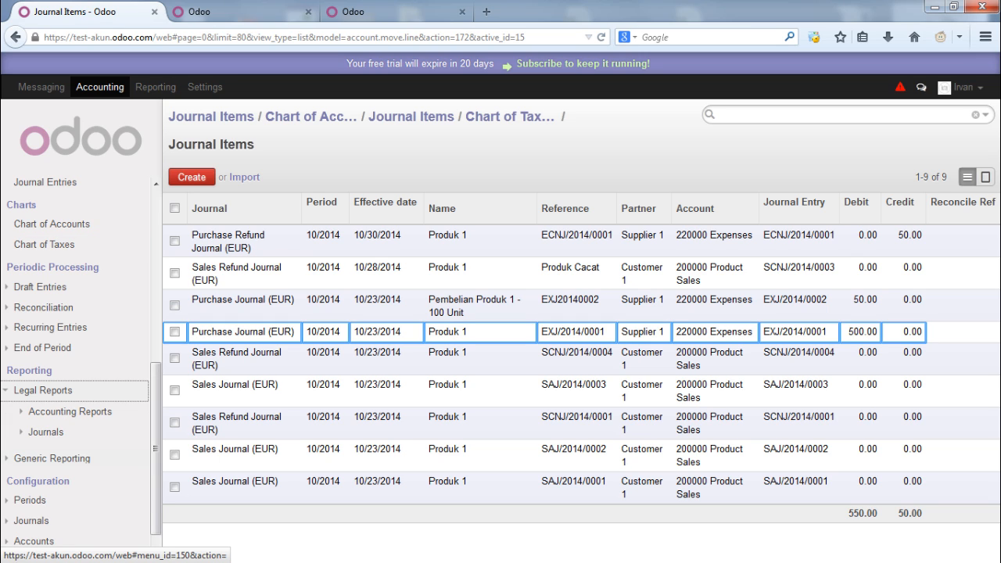
click(52, 459)
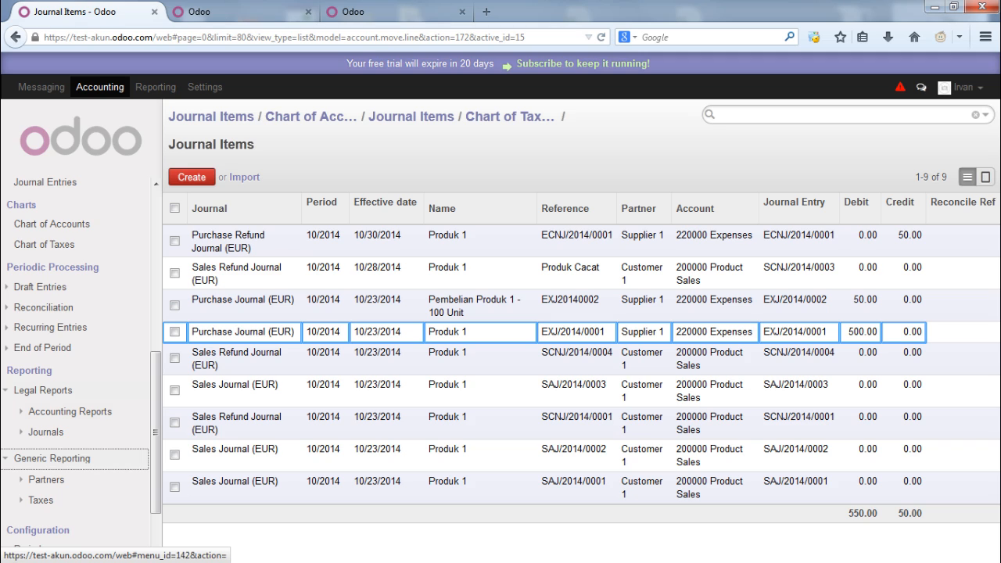
click(70, 413)
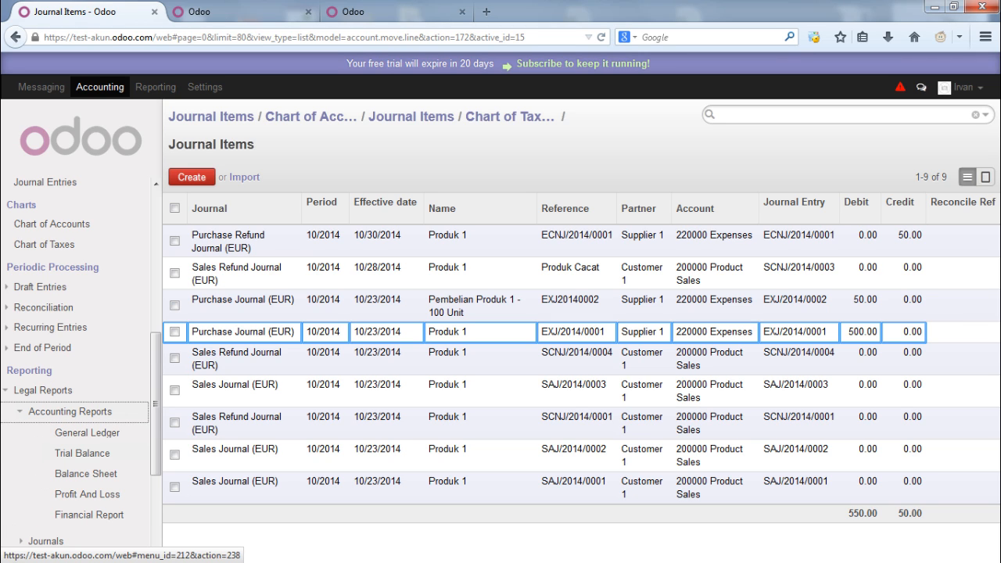
scroll(78, 391, down, 2)
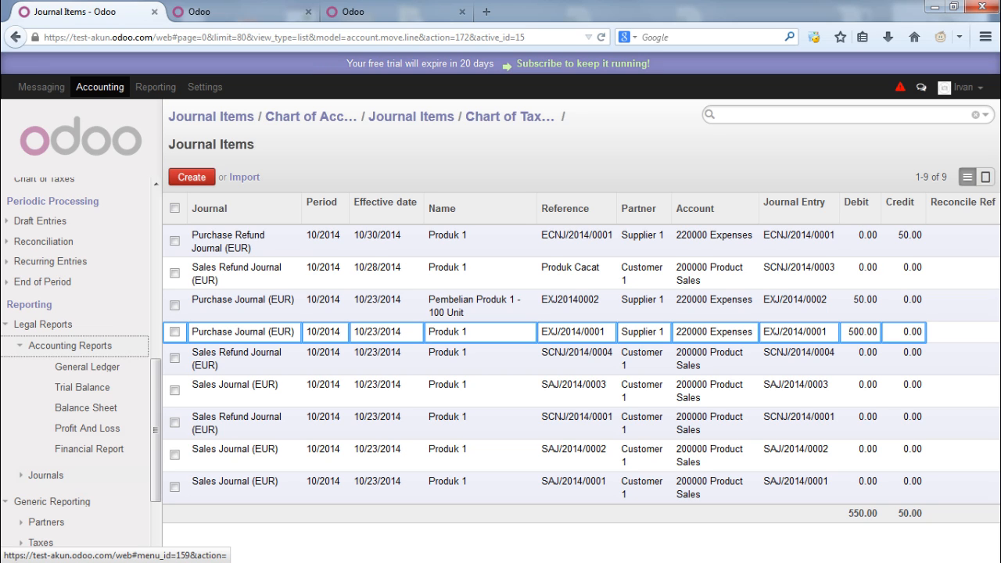
click(45, 475)
scroll(82, 368, down, 3)
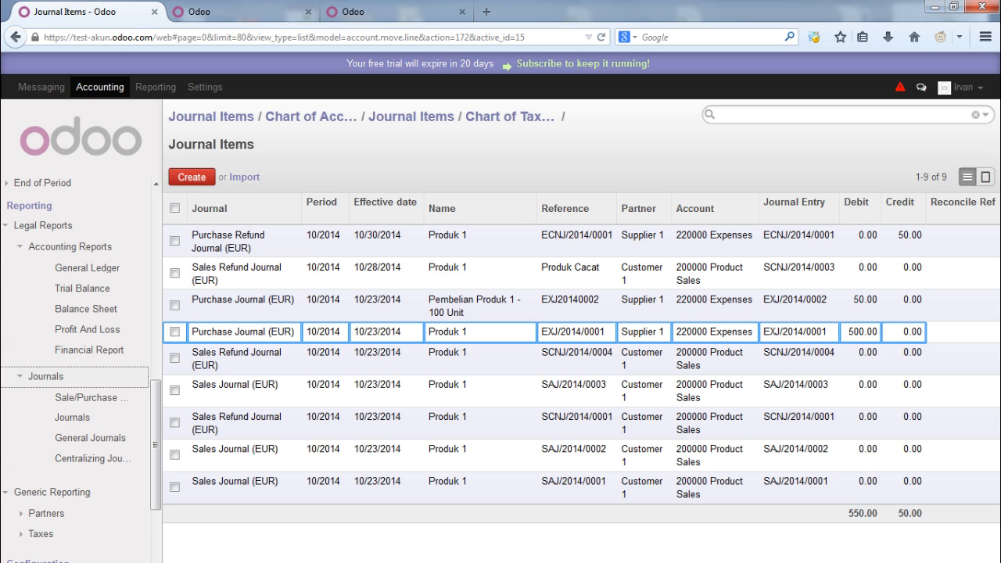
scroll(81, 367, down, 1)
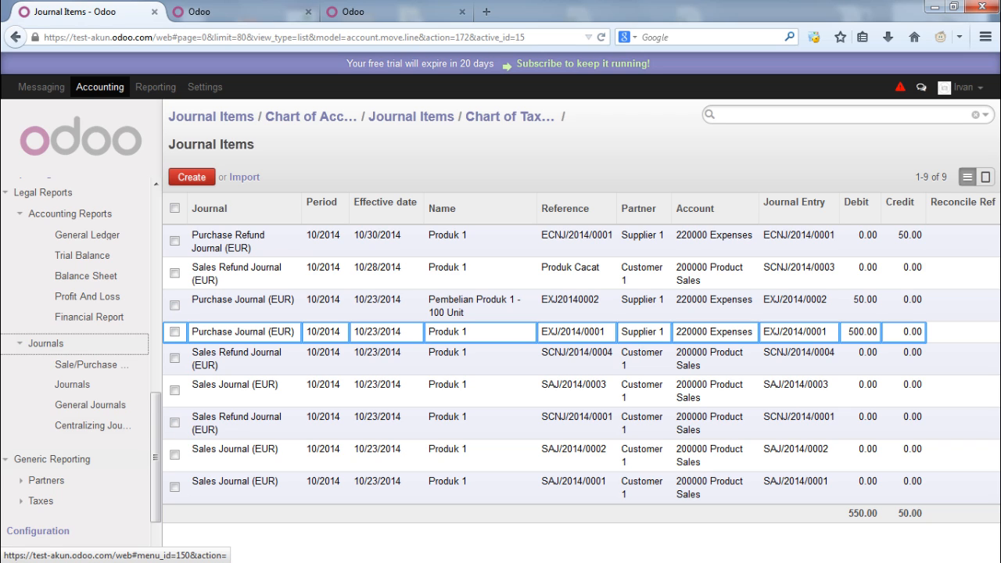
scroll(79, 360, down, 3)
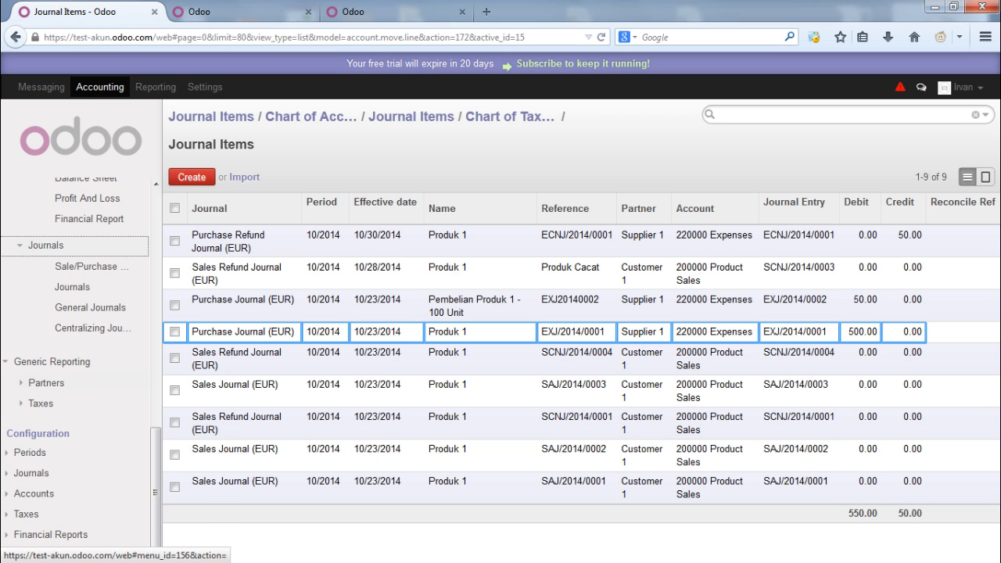
click(46, 382)
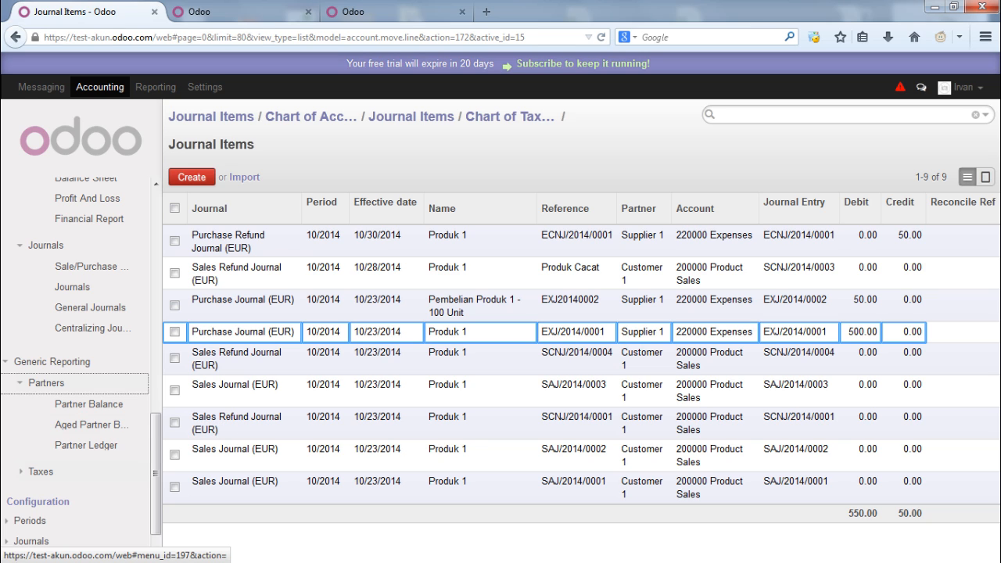
click(40, 472)
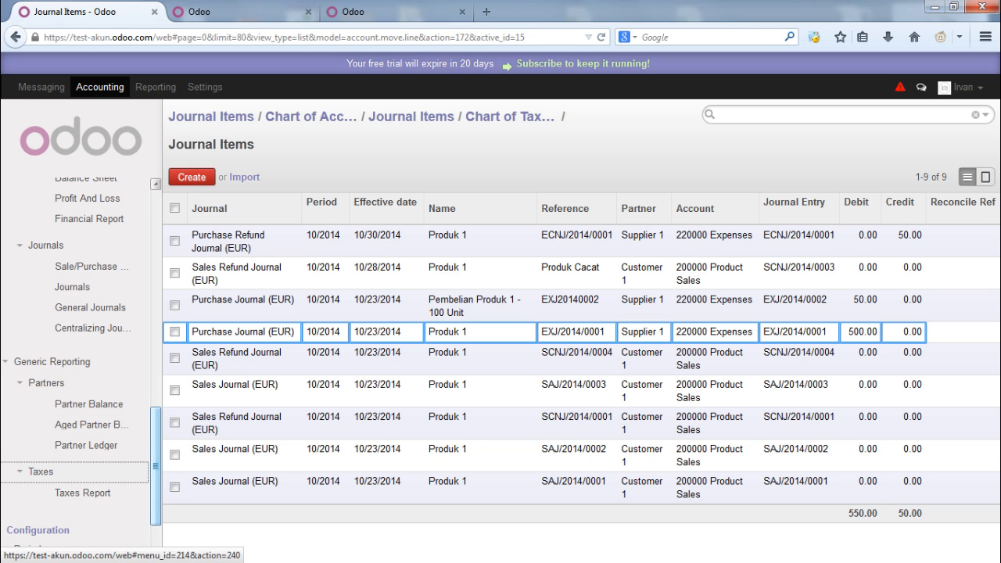
scroll(78, 368, up, 3)
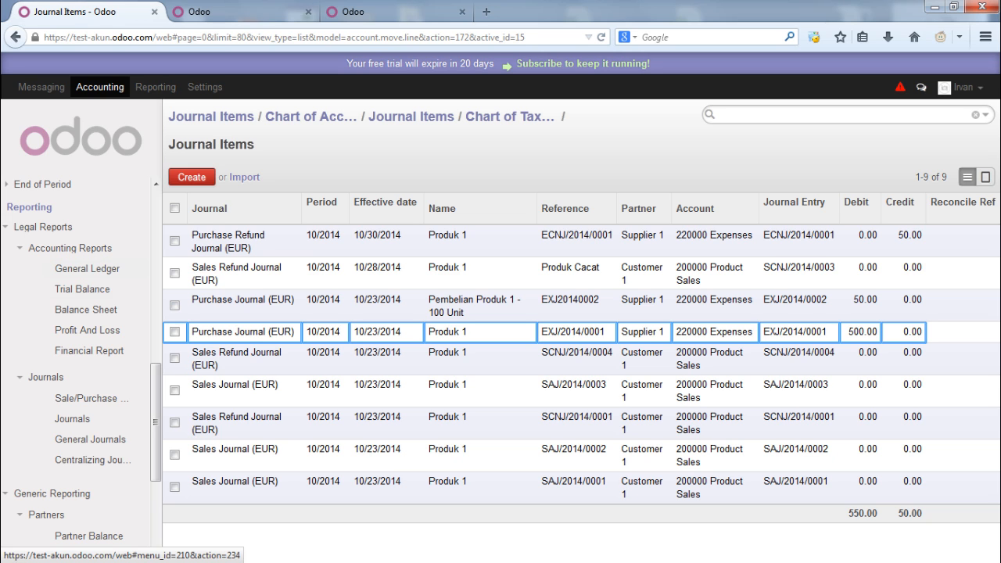
click(87, 268)
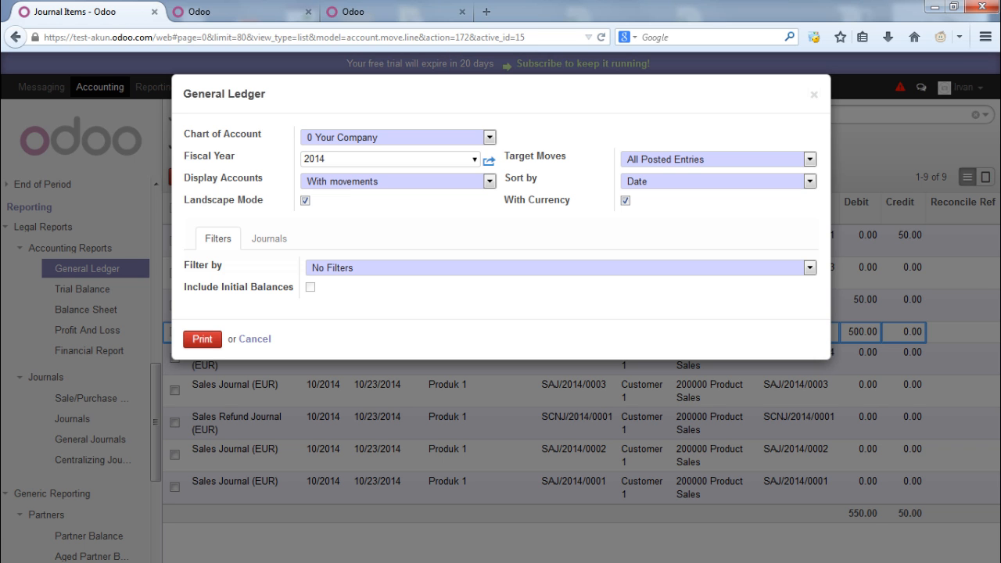
Set the General Ledger's Display Accounts to All, leaving the chart of account unchanged
click(490, 138)
click(490, 137)
click(489, 181)
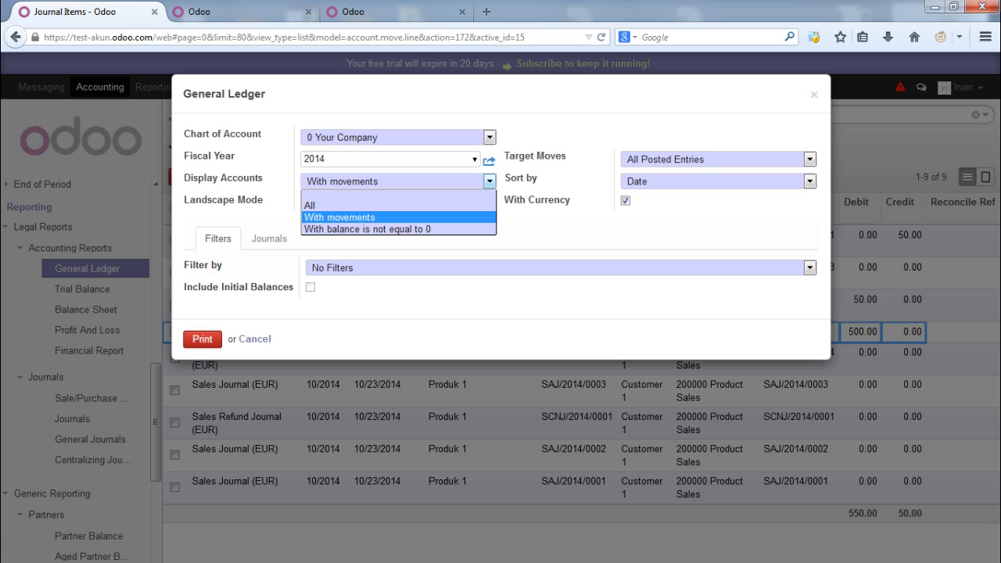
click(489, 181)
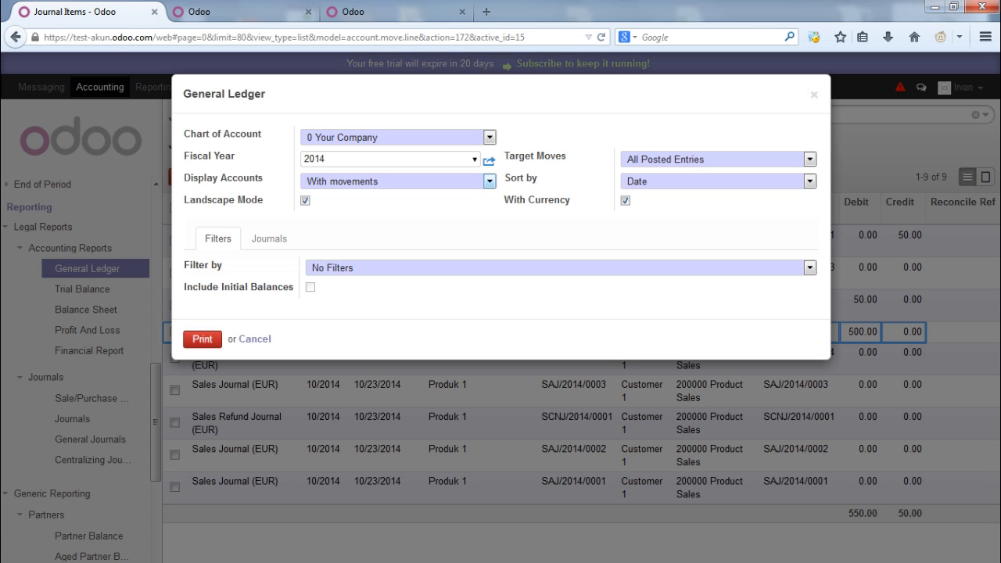
click(489, 180)
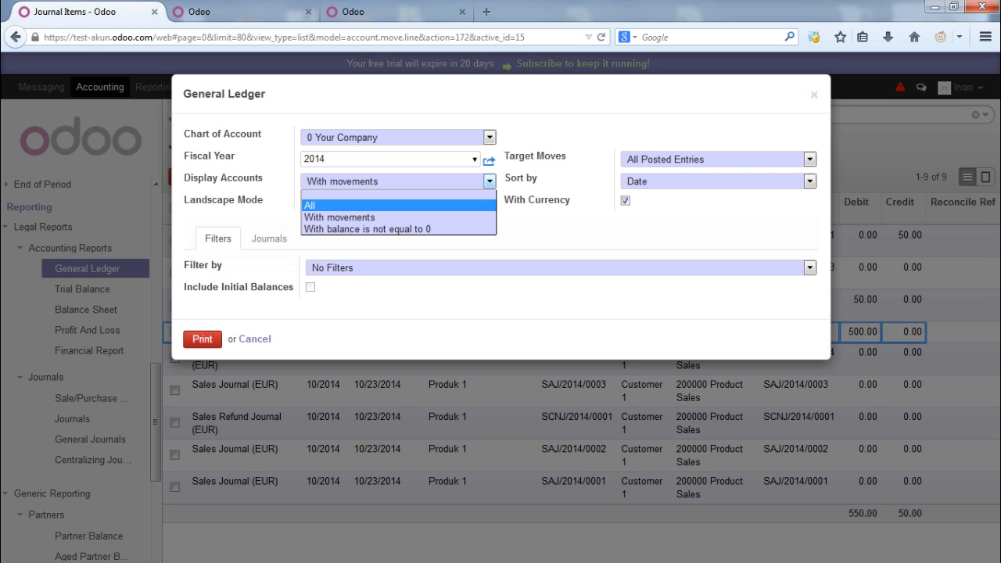
click(313, 205)
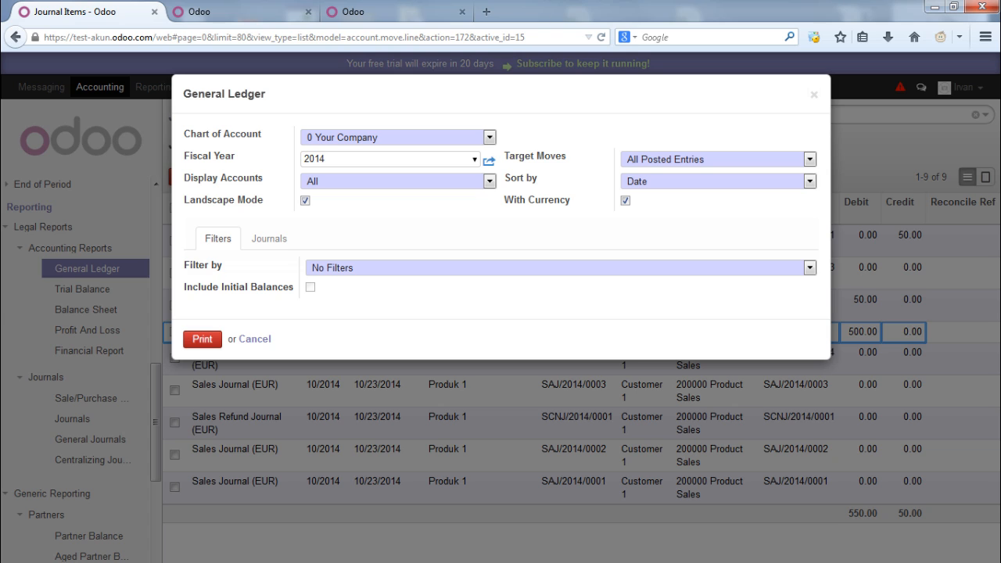
Keep All Posted Entries and Sort by Date, then print the General Ledger
click(811, 160)
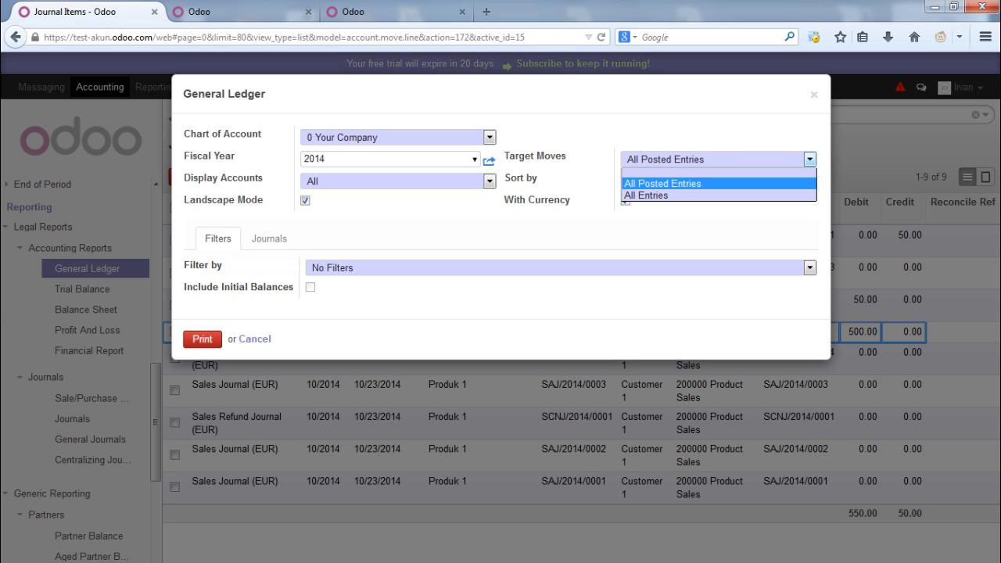
click(810, 160)
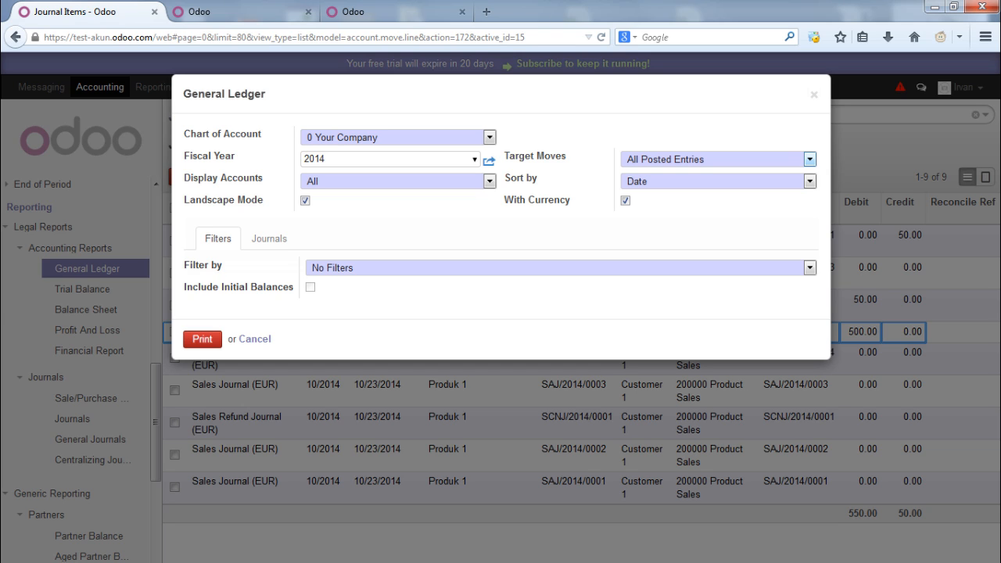
click(810, 181)
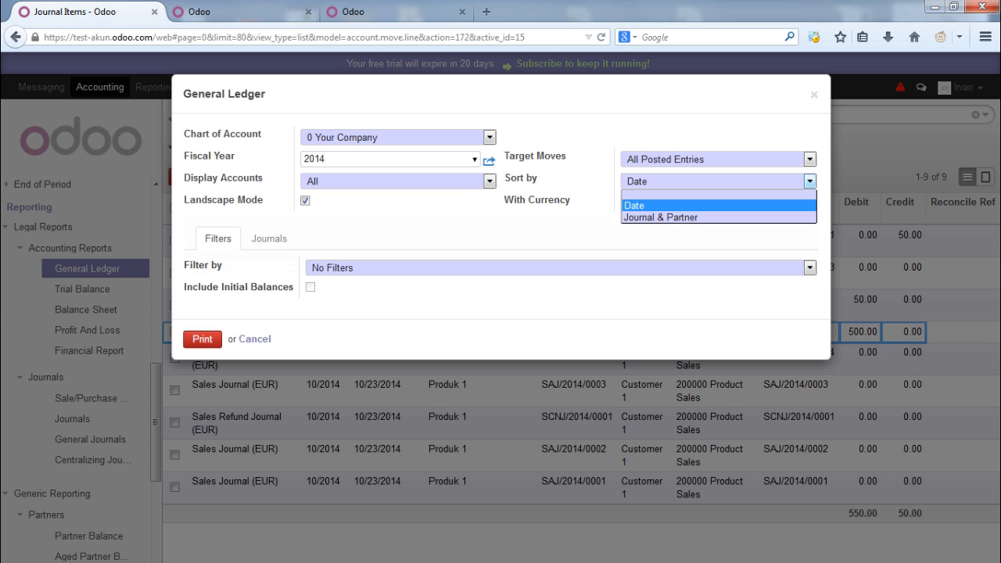
click(704, 206)
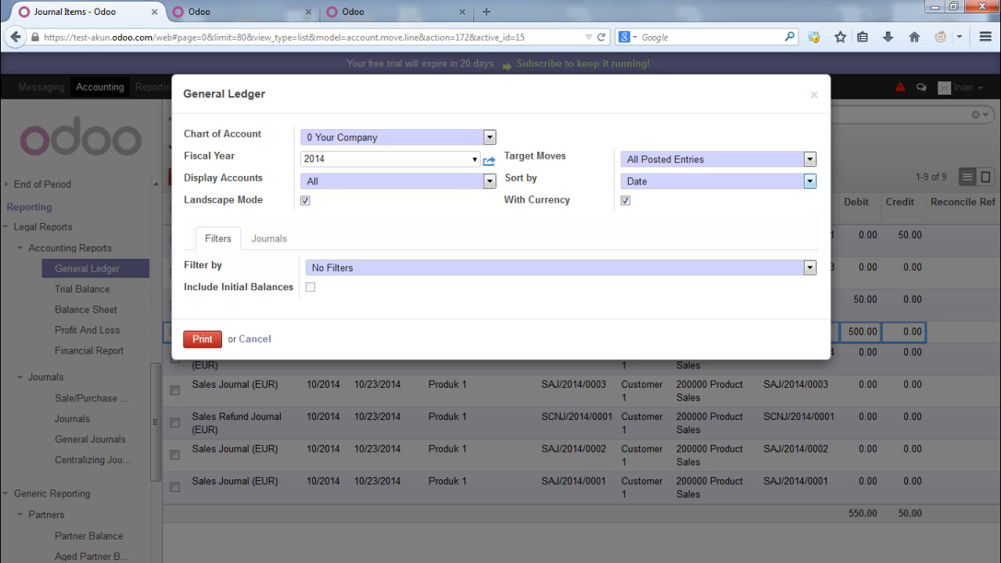
click(202, 338)
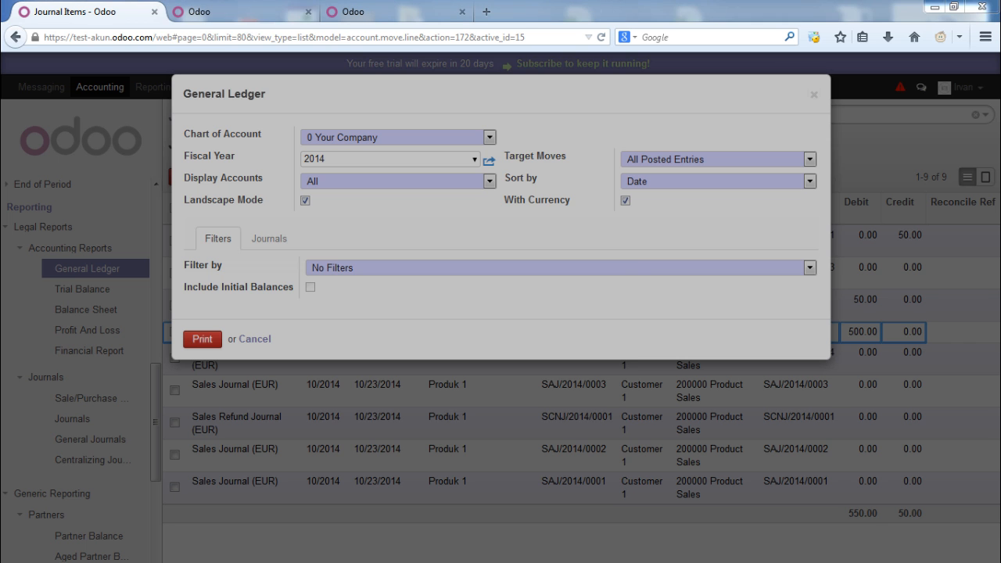
Open the general ledger PDF in Adobe Reader, look through its four pages, then close it
key(Up)
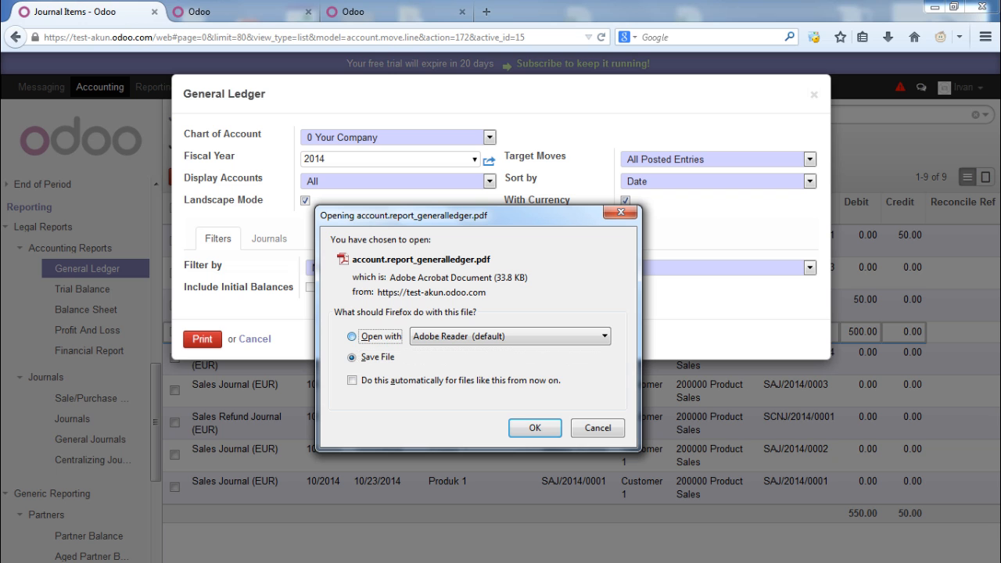
key(Return)
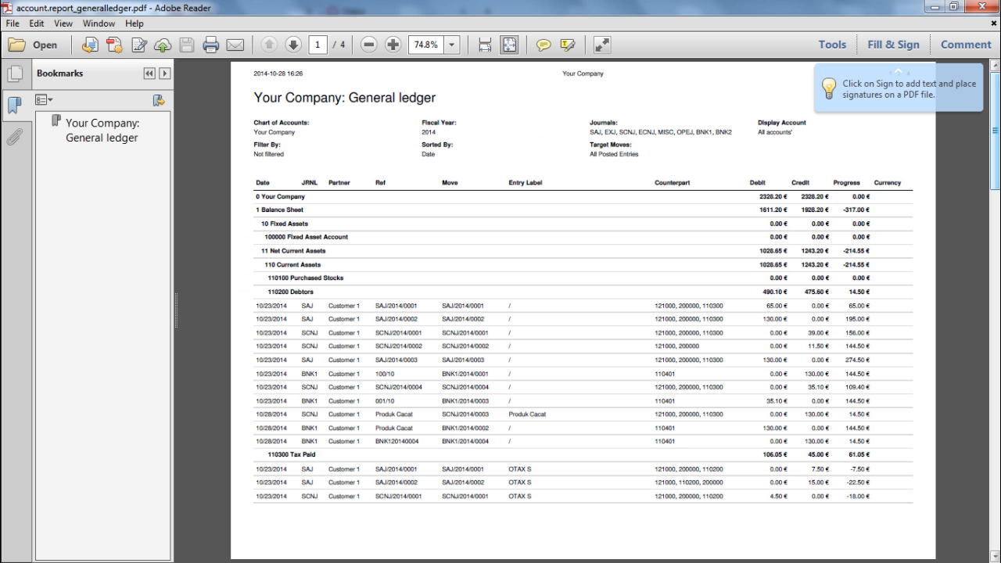
drag(996, 130, 996, 179)
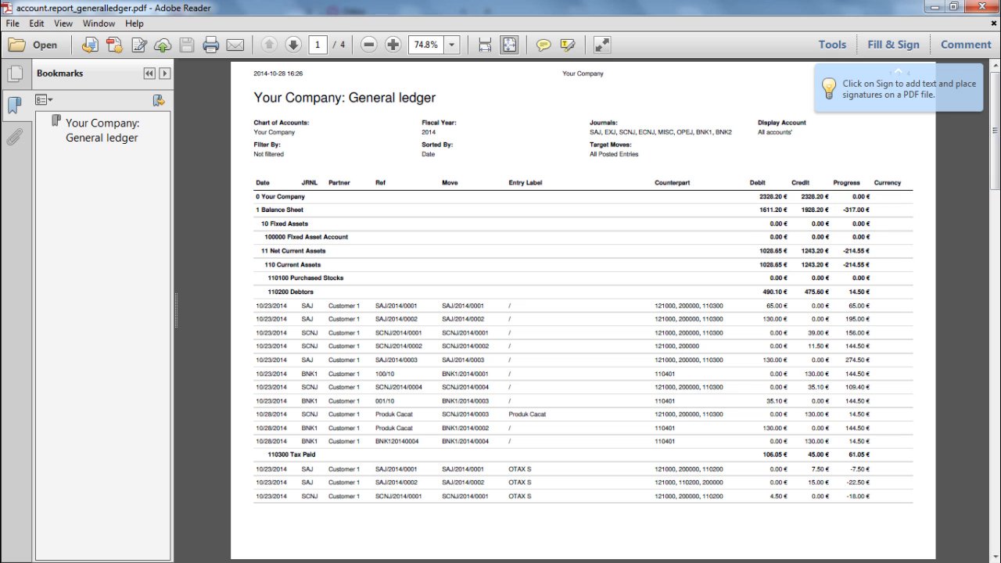
scroll(583, 311, down, 2)
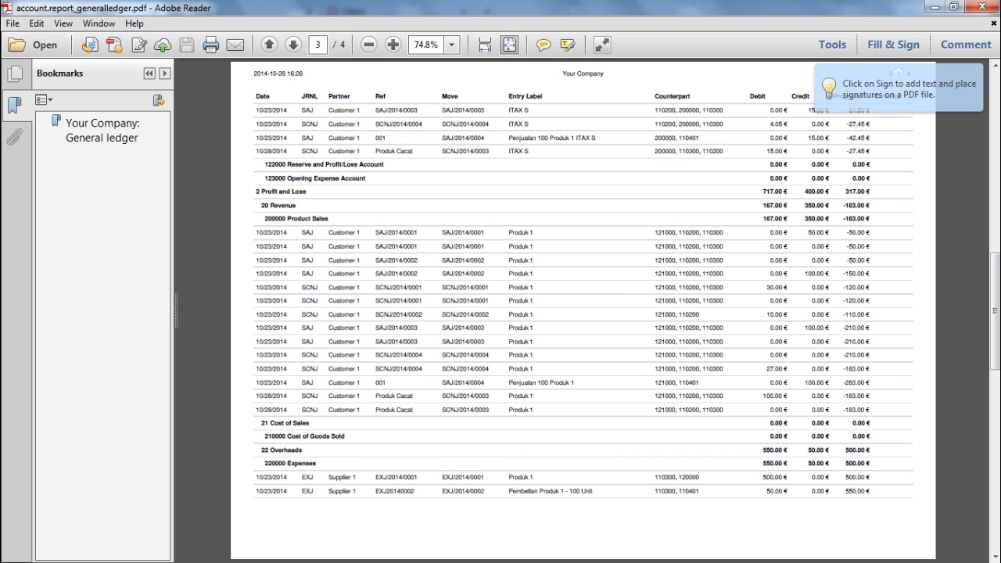
drag(256, 191, 306, 191)
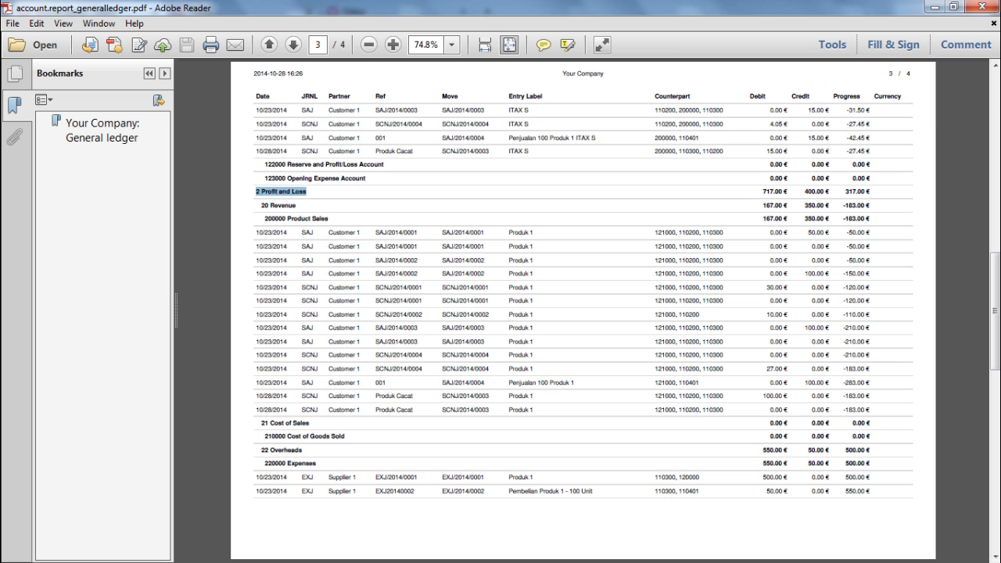
scroll(583, 311, down, 1)
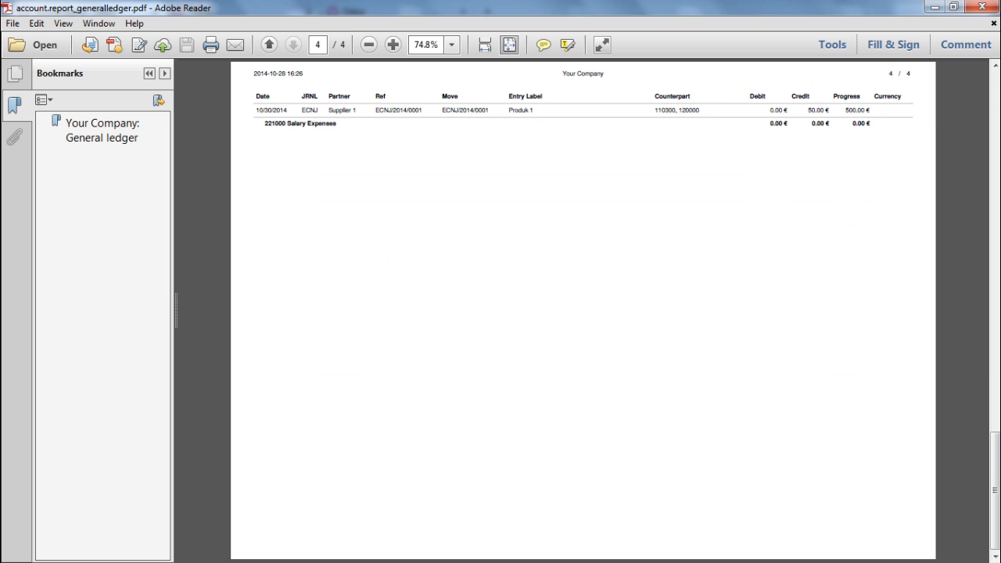
scroll(582, 311, up, 3)
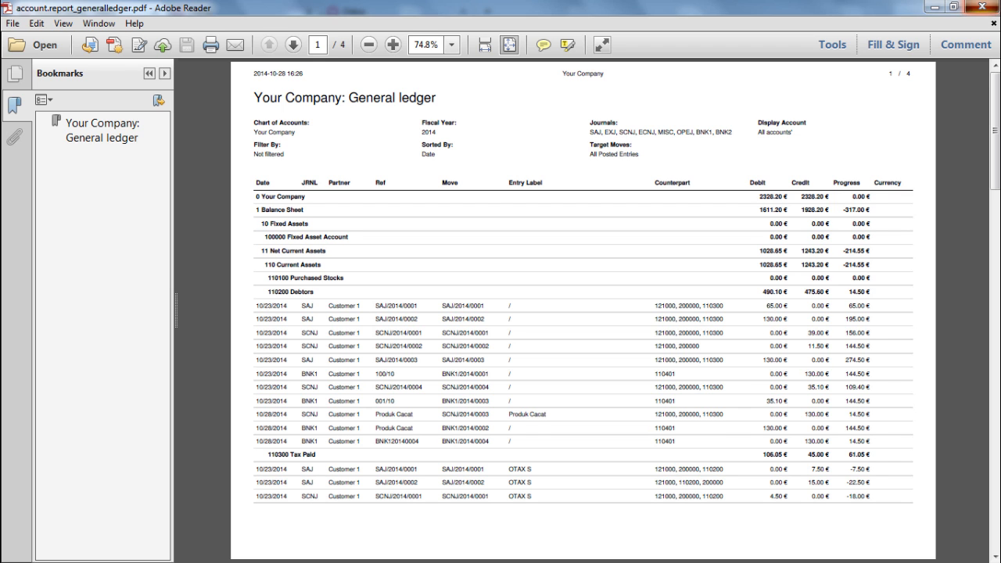
click(982, 7)
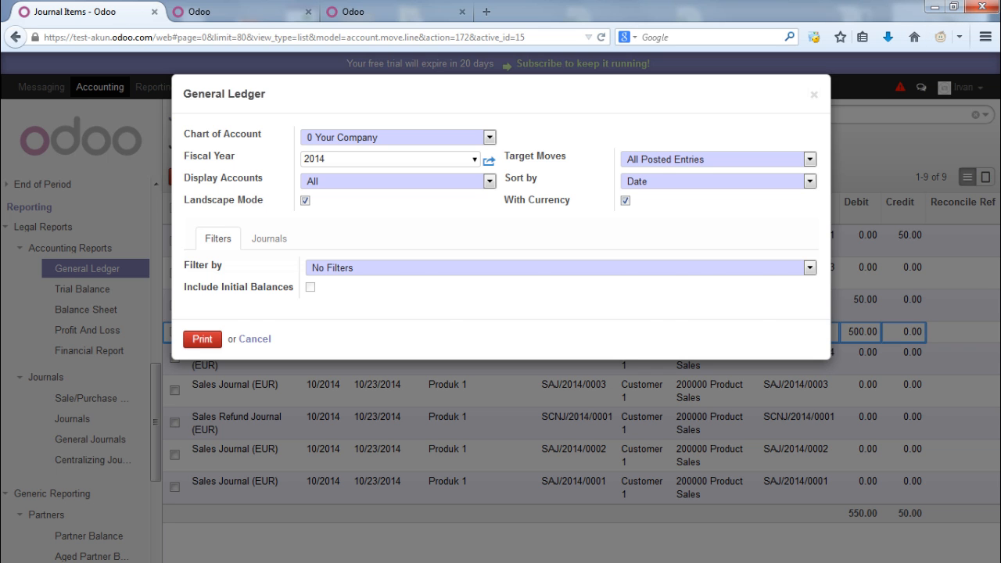
Close the General Ledger report options with Esc
key(Escape)
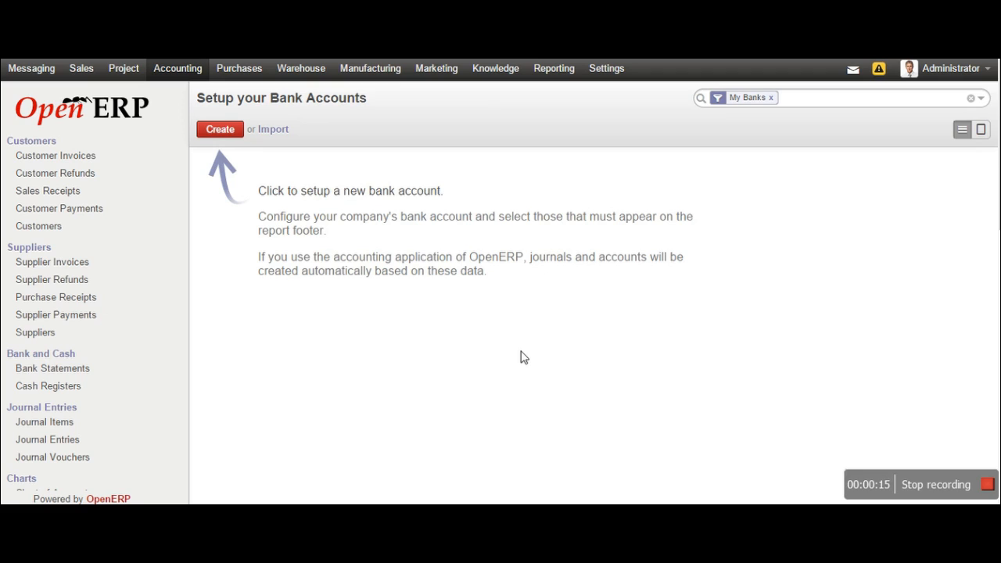
Create and save a Normal Bank Account with its account number, owner ASUSTeK and bank Reserve
click(225, 137)
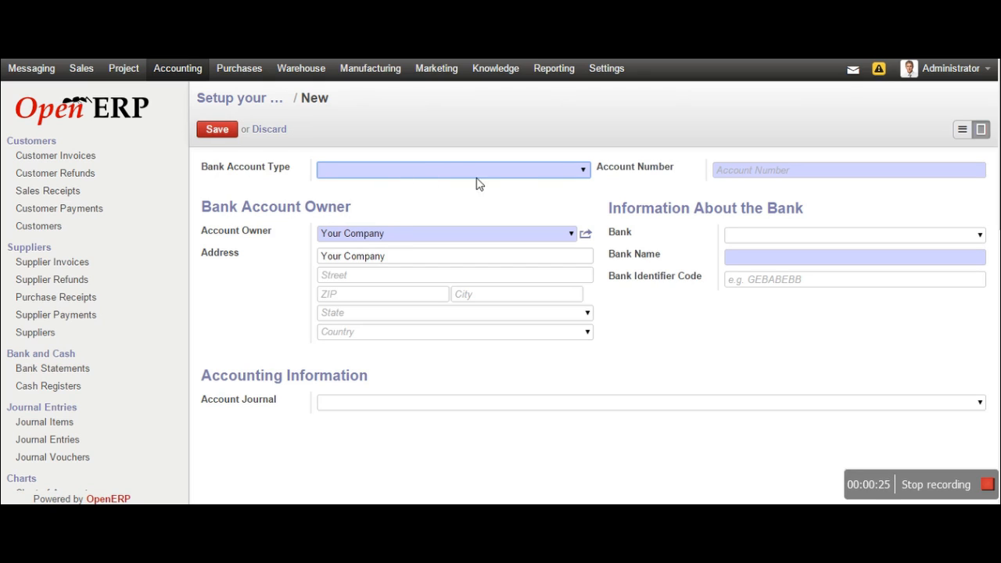
click(583, 171)
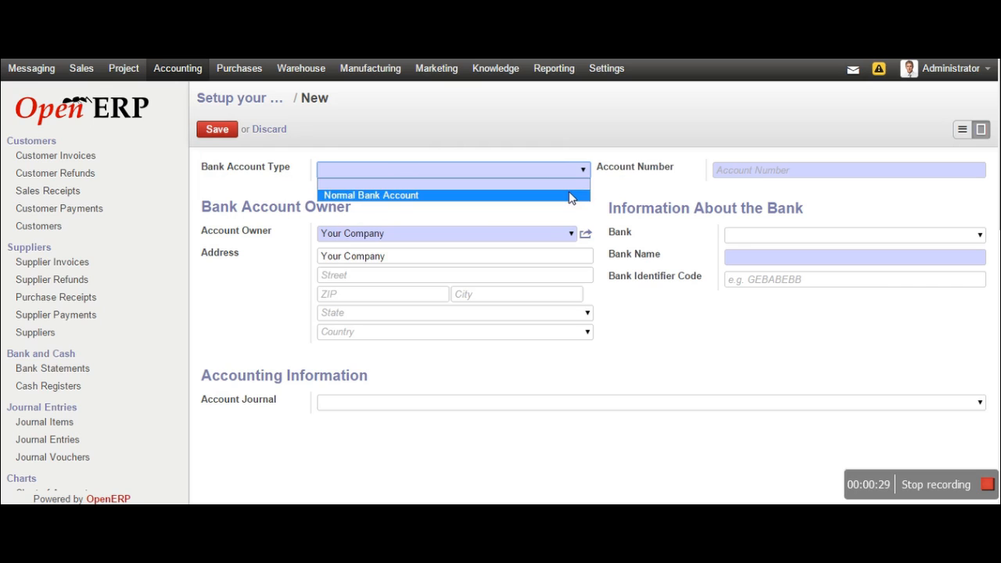
click(571, 197)
click(760, 171)
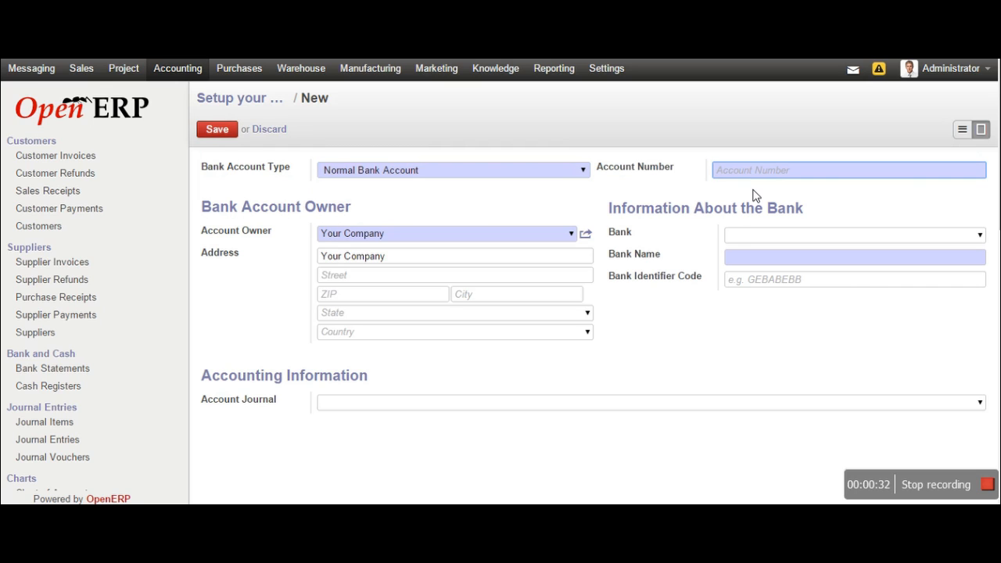
click(572, 234)
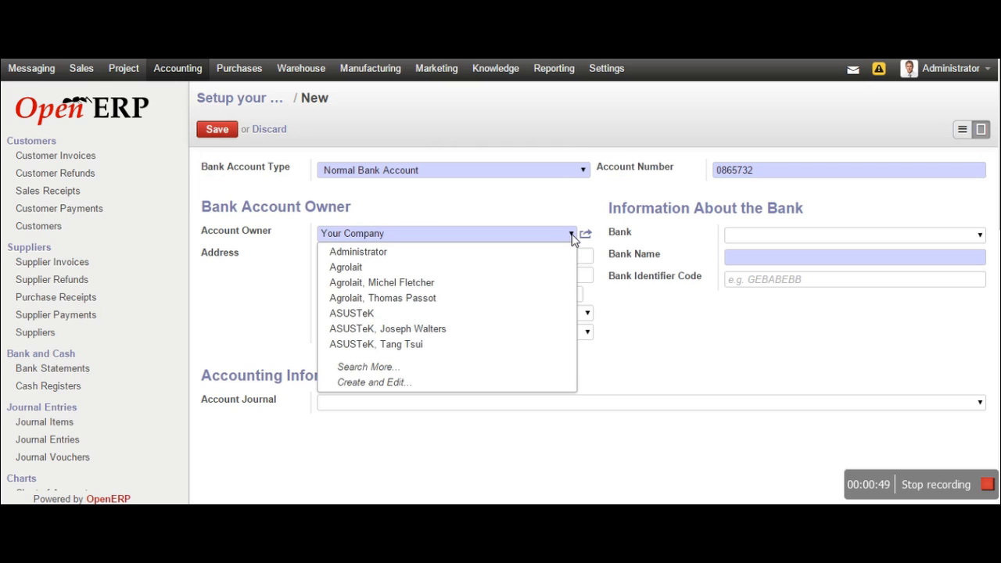
click(540, 314)
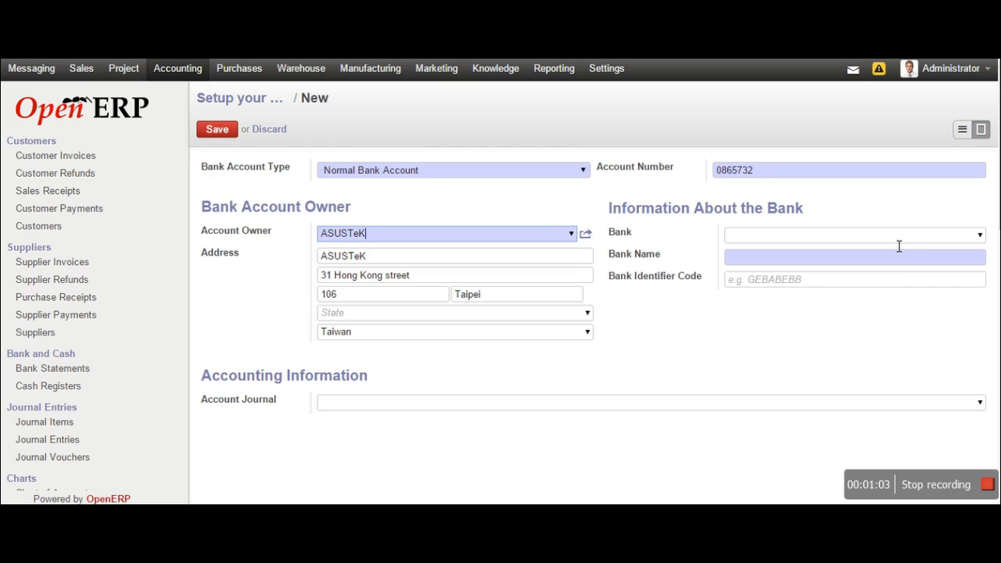
click(981, 236)
click(751, 253)
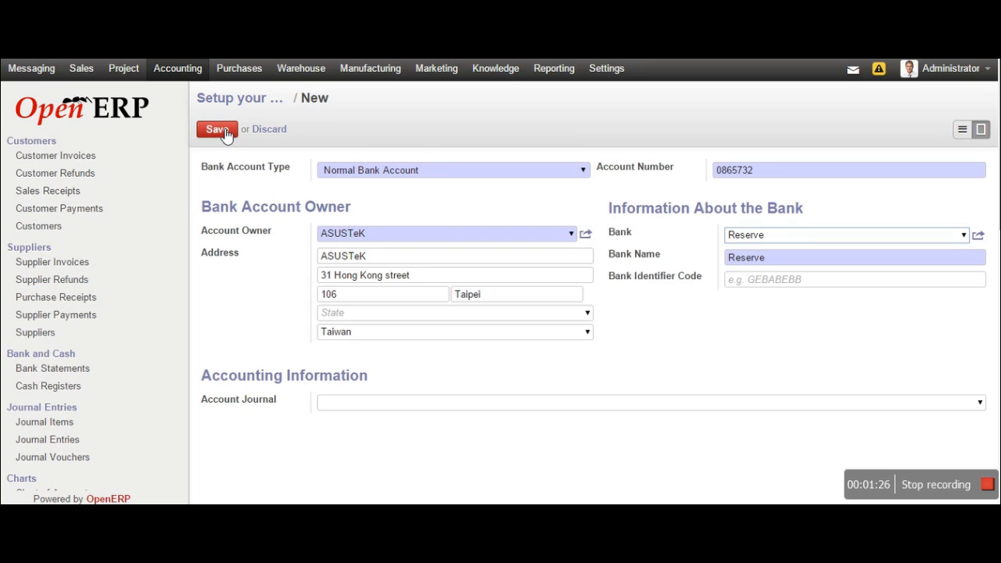
click(224, 132)
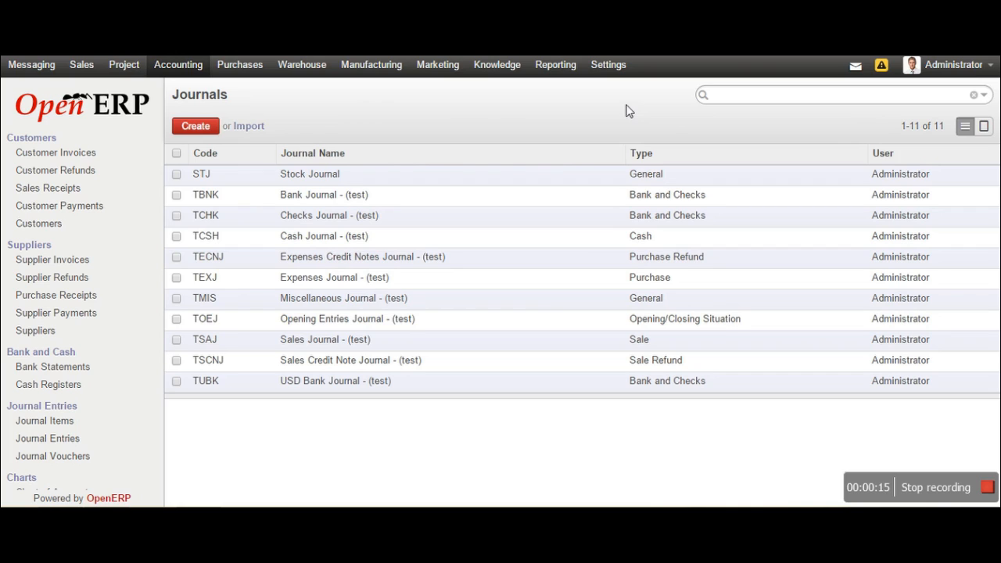
Create and save the journal 'Jurnal Pembelian' with code JPP and type Purchase
click(195, 127)
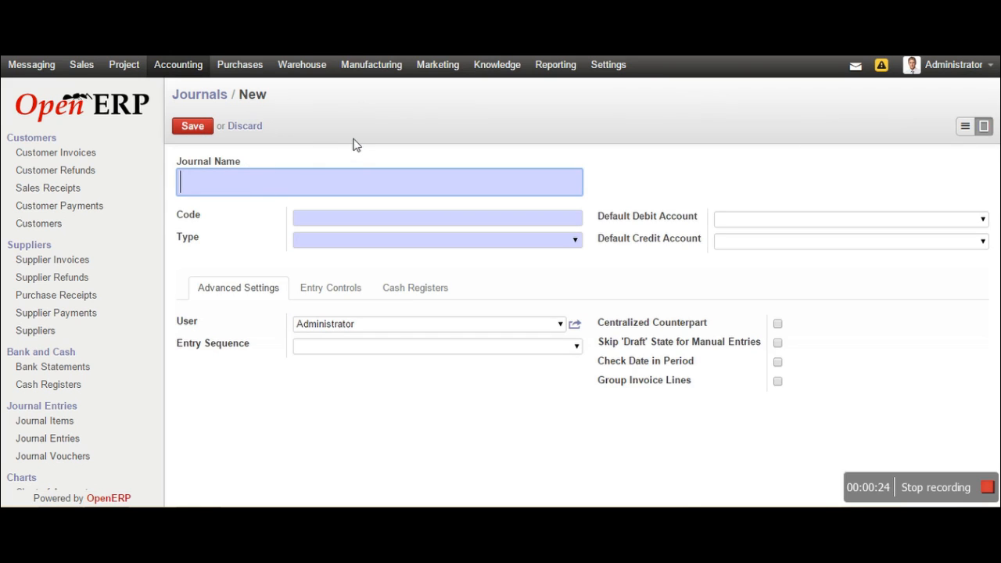
text(Jurnal Peme)
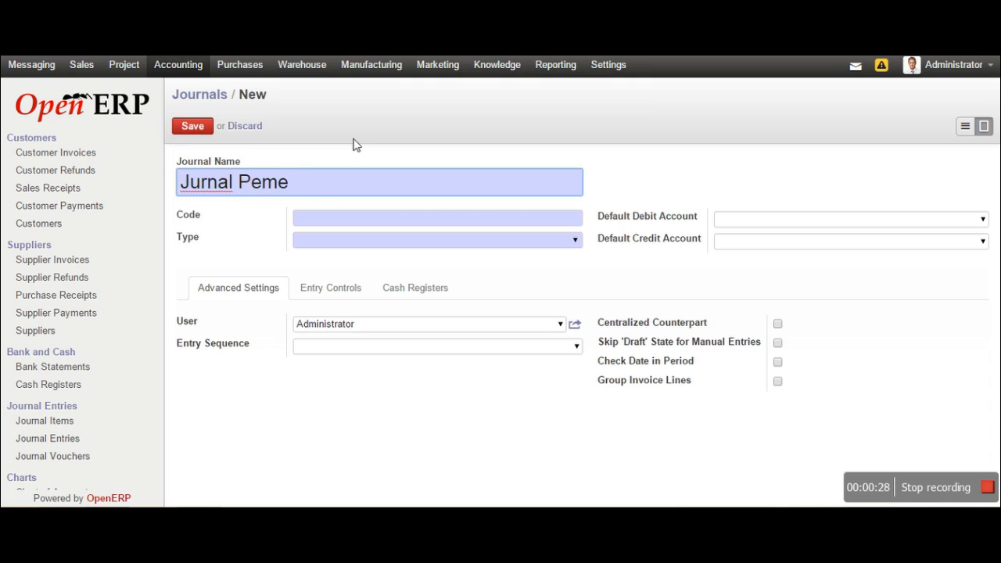
key(BackSpace)
text(belian)
click(441, 223)
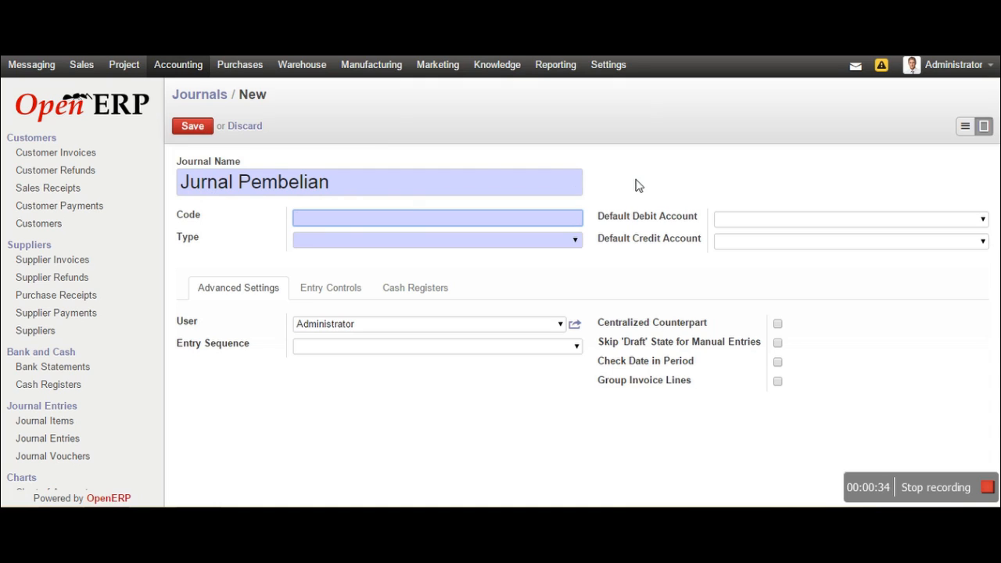
text(JPP)
click(576, 240)
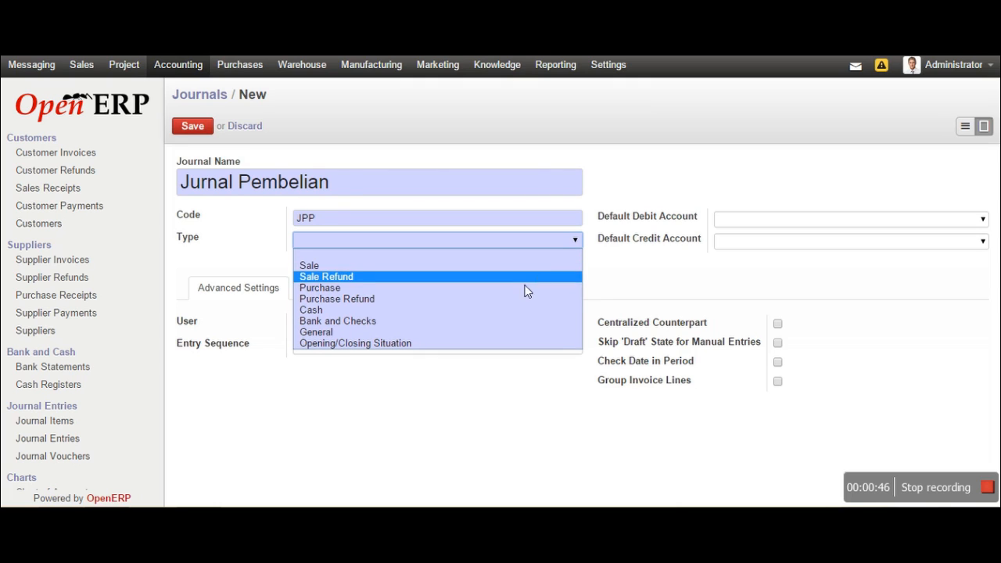
click(498, 288)
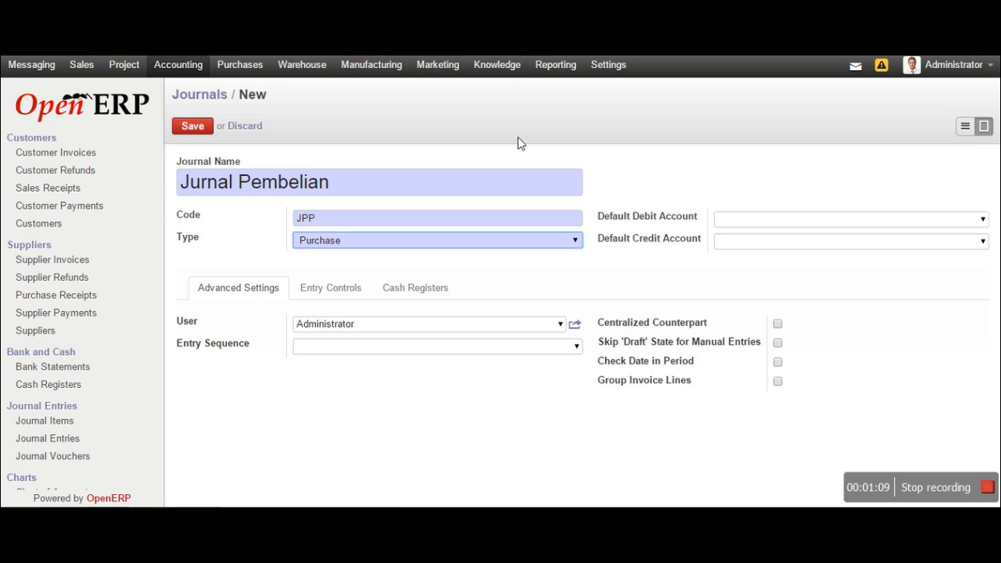
click(210, 128)
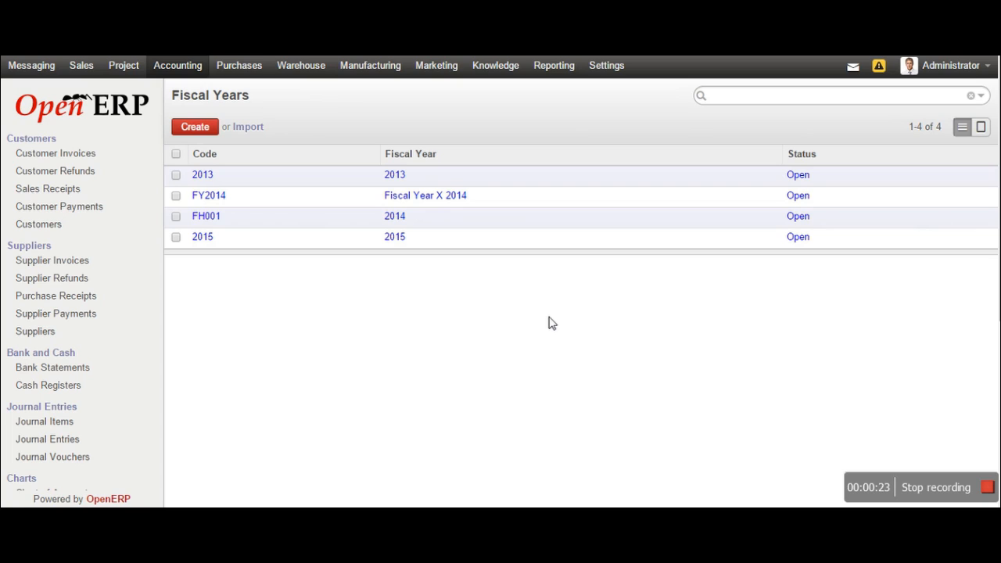
Start a new fiscal year record from the Fiscal Years list
click(192, 127)
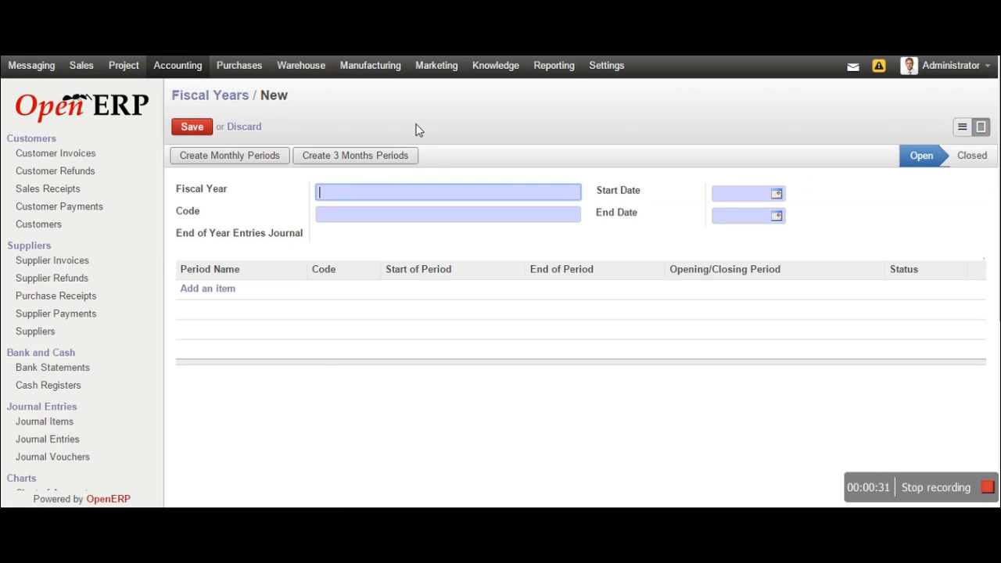
Enter 2016 as both the fiscal year name and its code
text(2016)
click(376, 222)
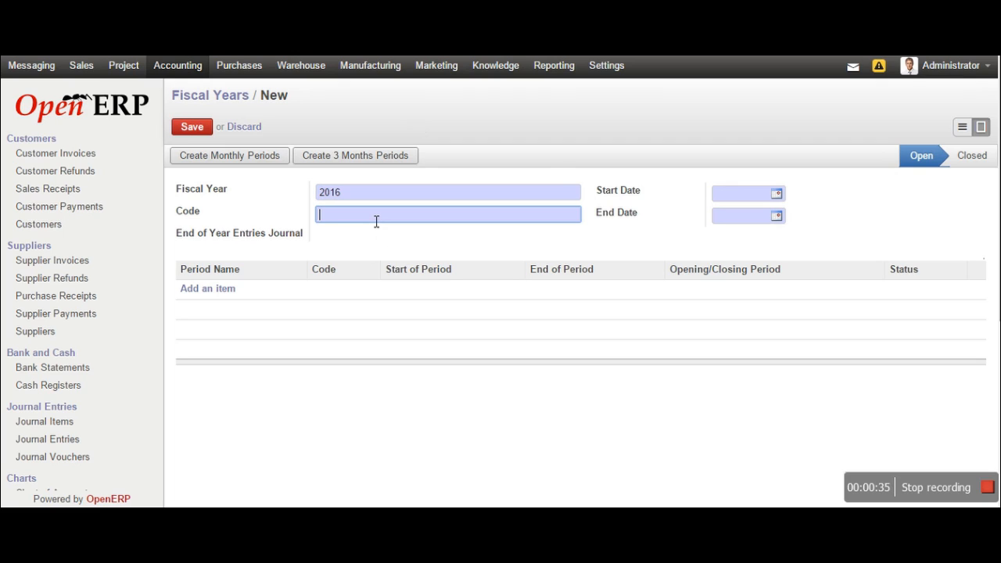
text(2016)
Set the fiscal year start date to 01/01/2016
click(777, 195)
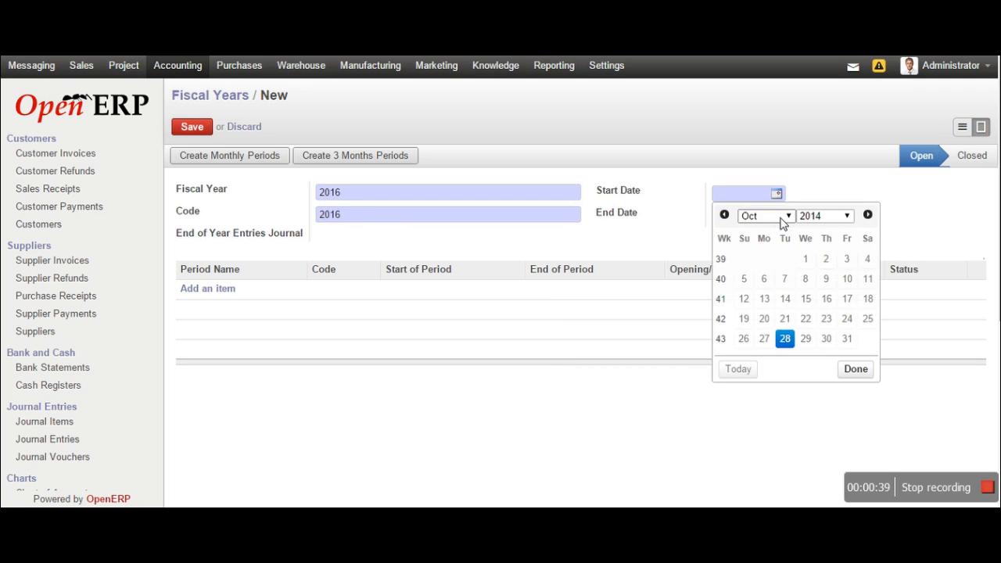
click(784, 222)
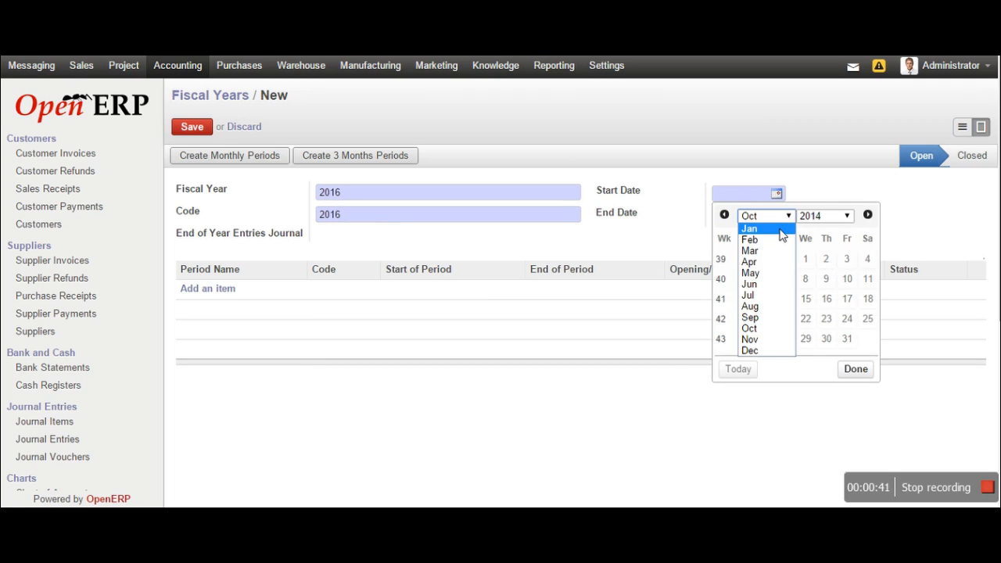
click(780, 230)
click(805, 258)
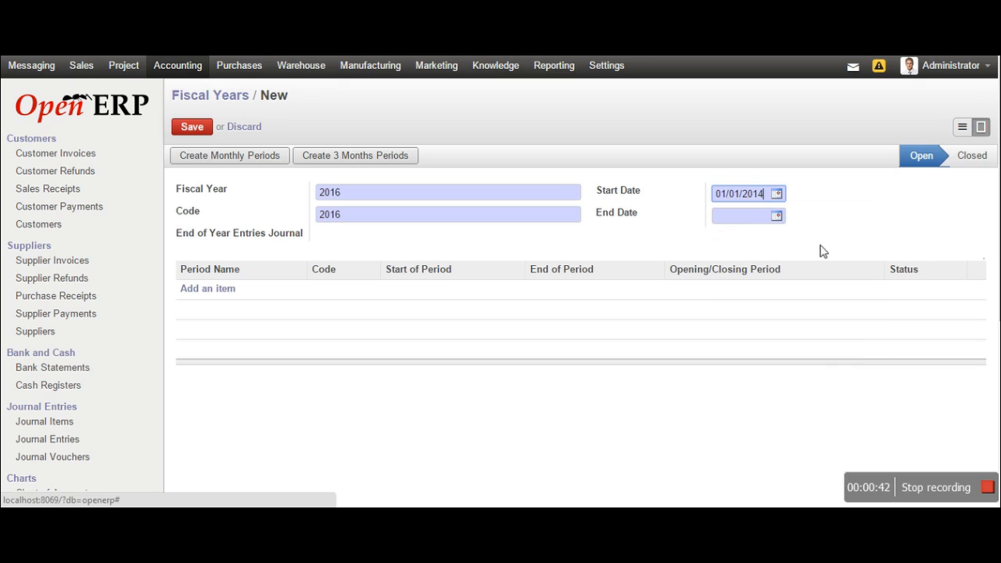
click(777, 195)
click(848, 217)
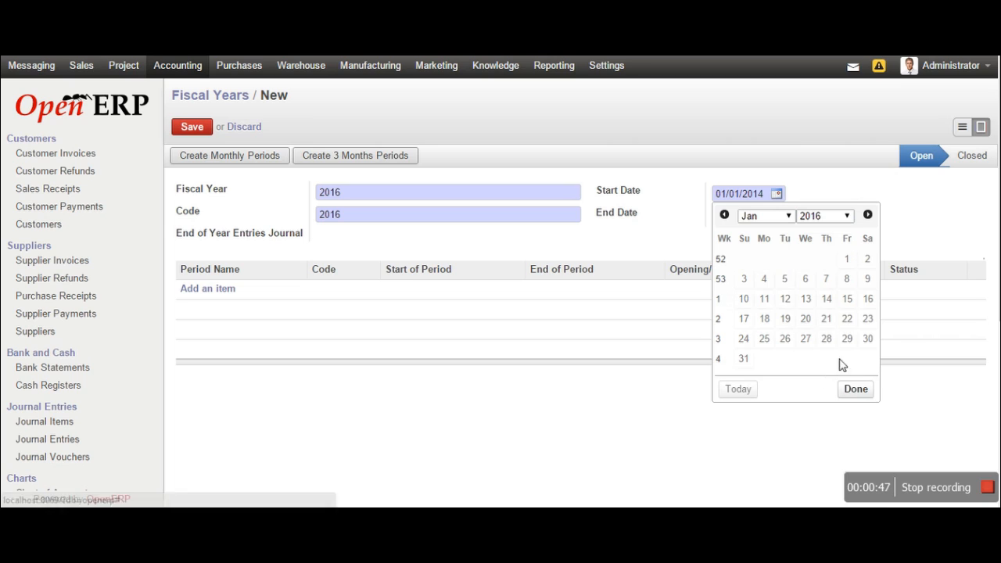
click(858, 389)
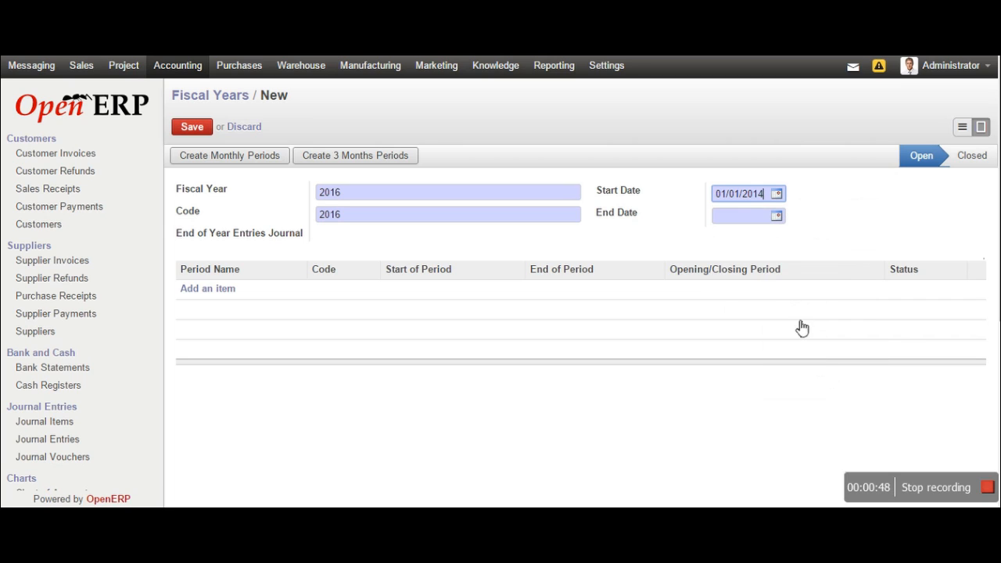
click(777, 195)
click(843, 215)
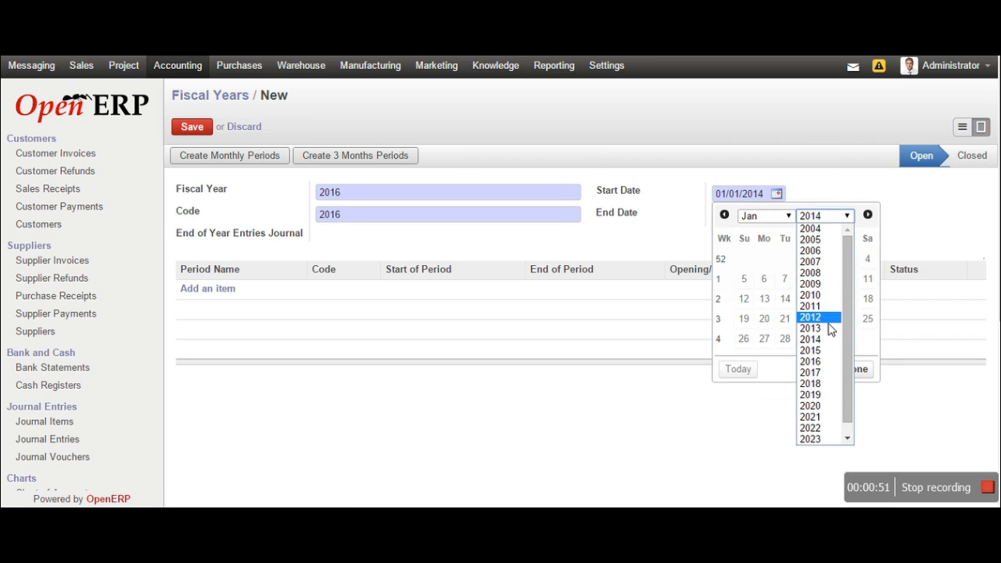
click(823, 350)
click(849, 221)
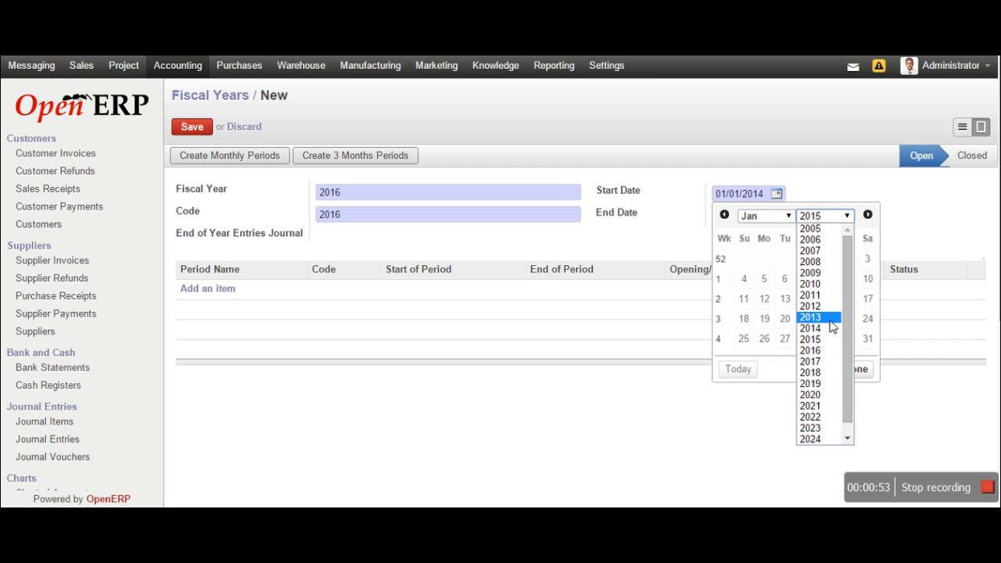
click(828, 353)
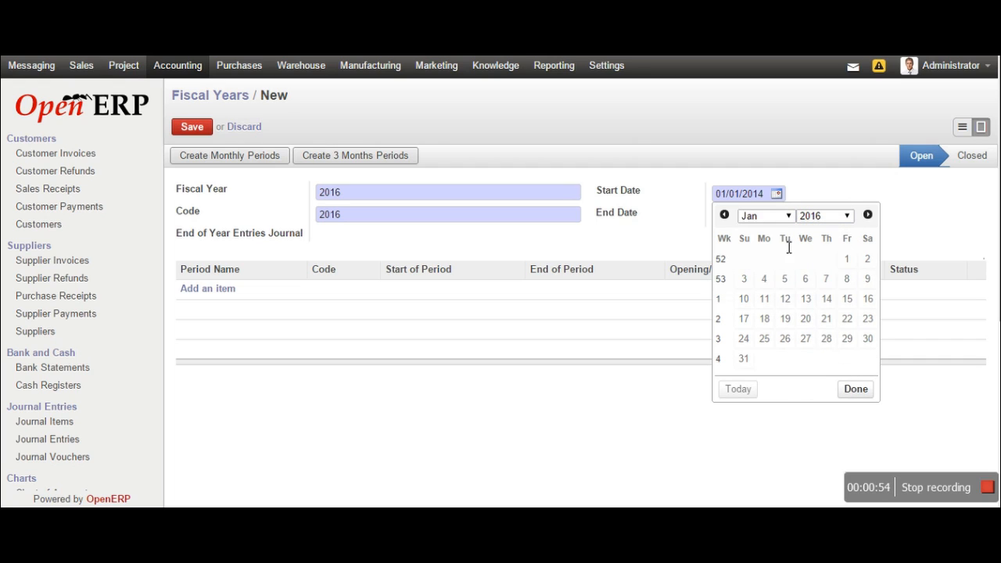
click(847, 259)
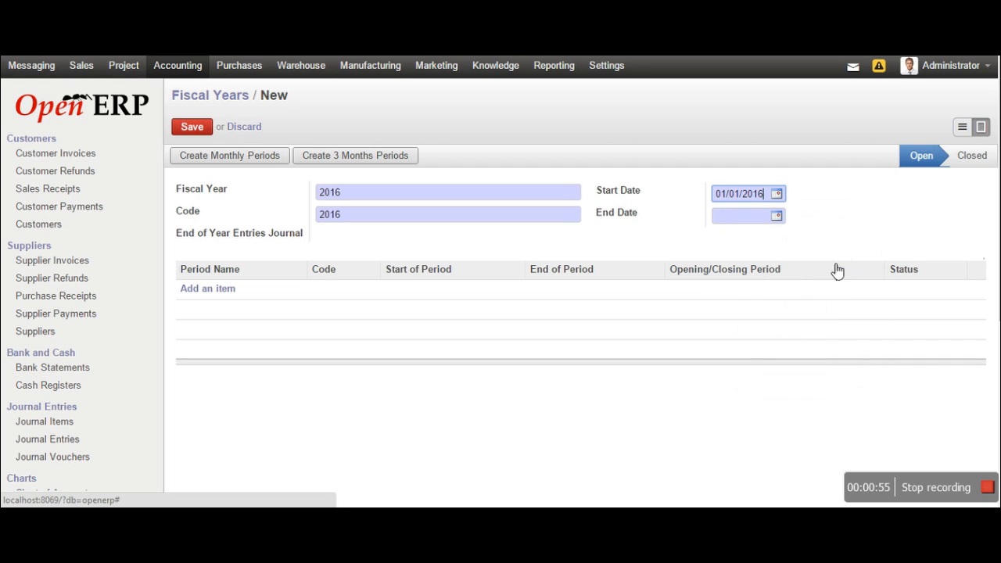
Set the fiscal year end date to 12/31/2016
click(777, 217)
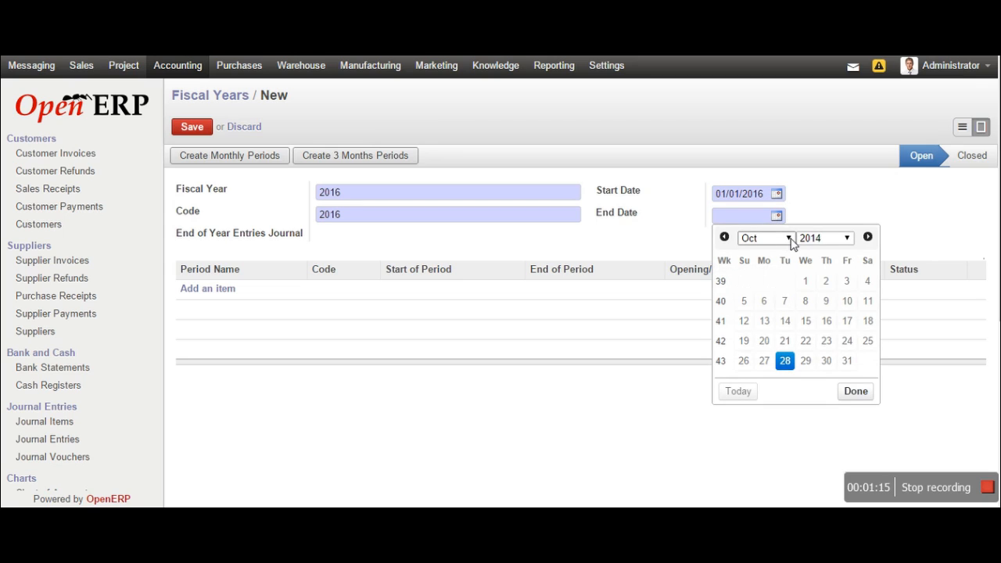
click(794, 239)
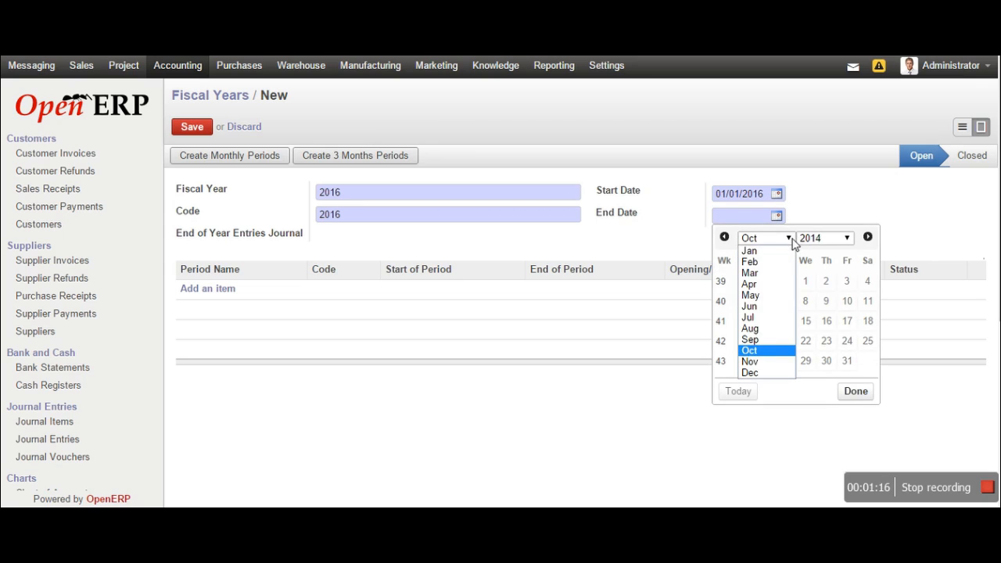
click(775, 375)
click(847, 238)
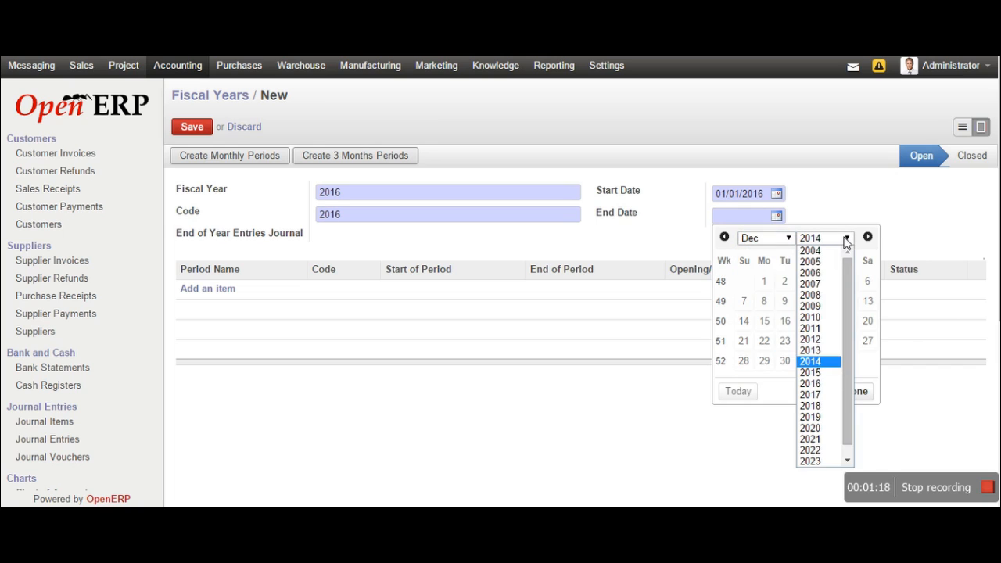
click(810, 384)
click(867, 361)
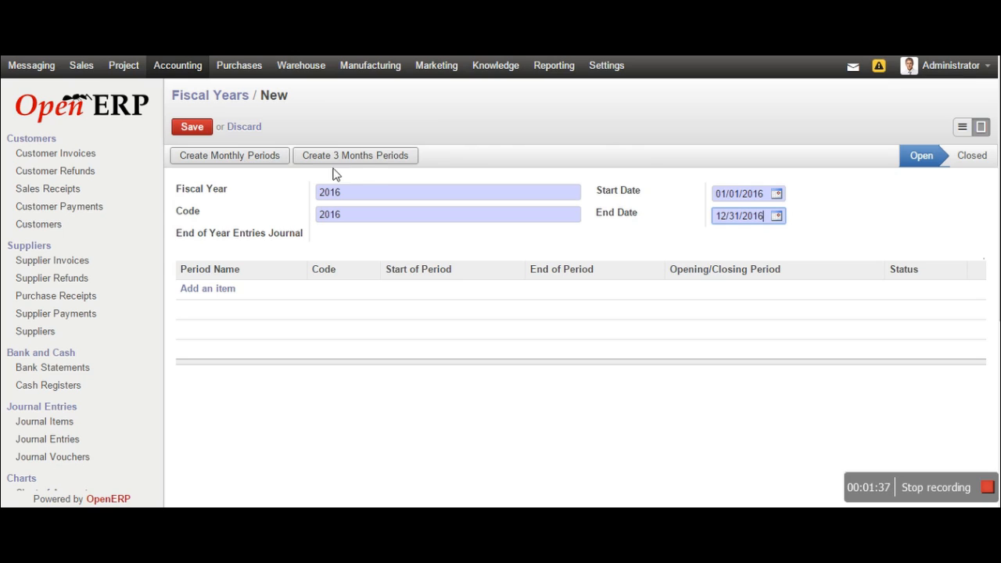
Generate the 2016 monthly periods and review Opening Period 2016 through 12/2016
click(267, 159)
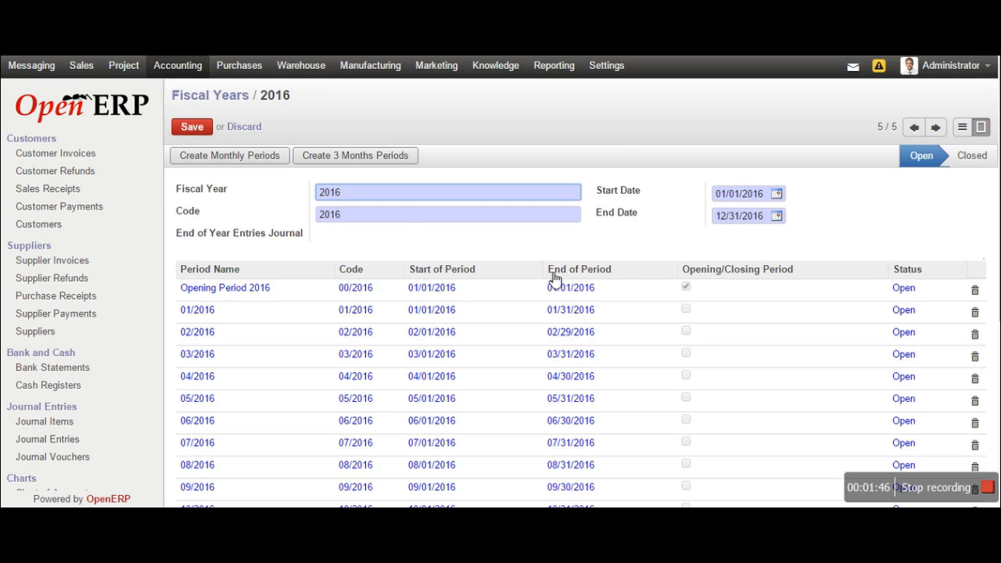
scroll(553, 281, down, 1)
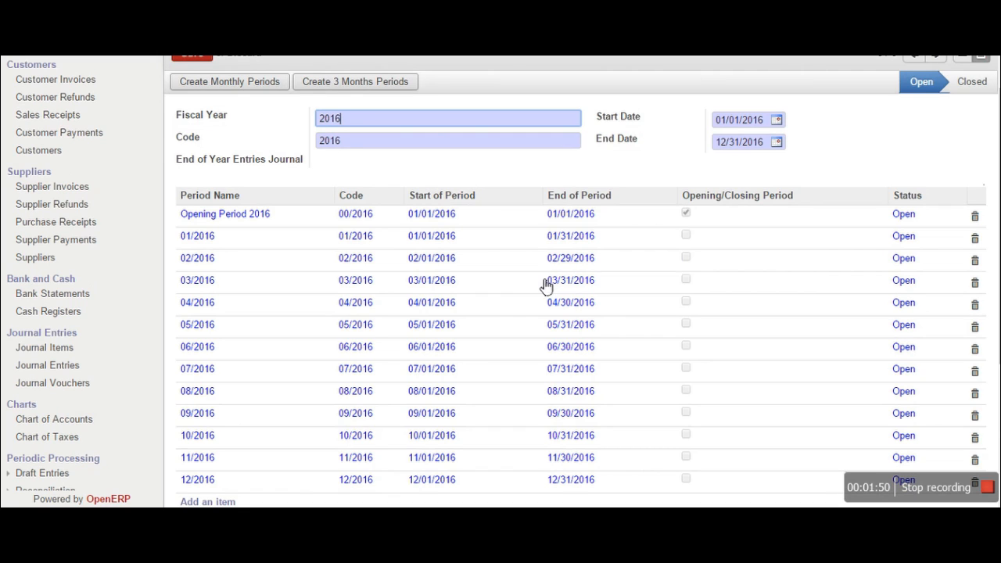
scroll(495, 290, down, 1)
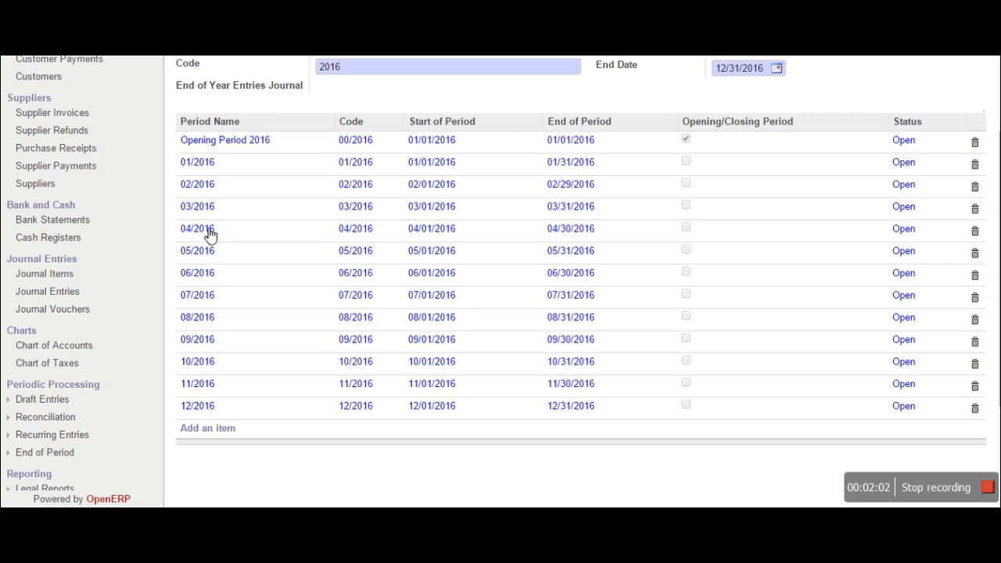
scroll(311, 271, up, 2)
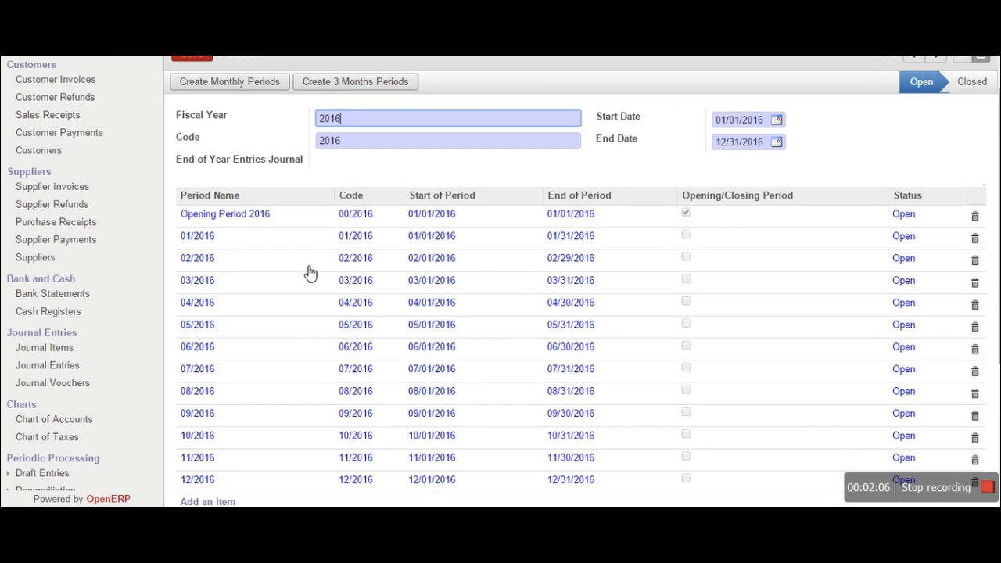
scroll(310, 272, up, 2)
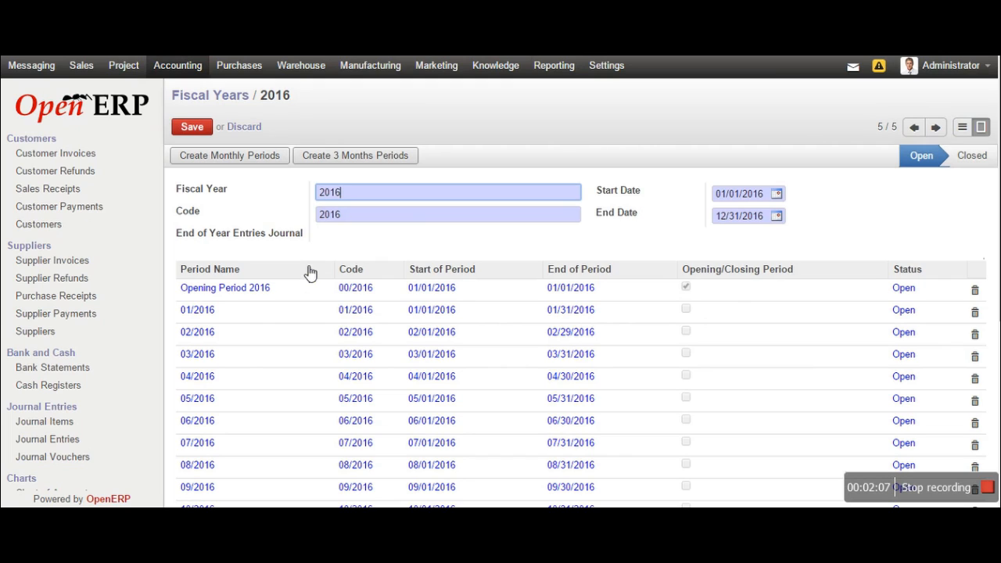
Save fiscal year 2016 and review its Opening Period and 01/2016–12/2016 periods
click(193, 129)
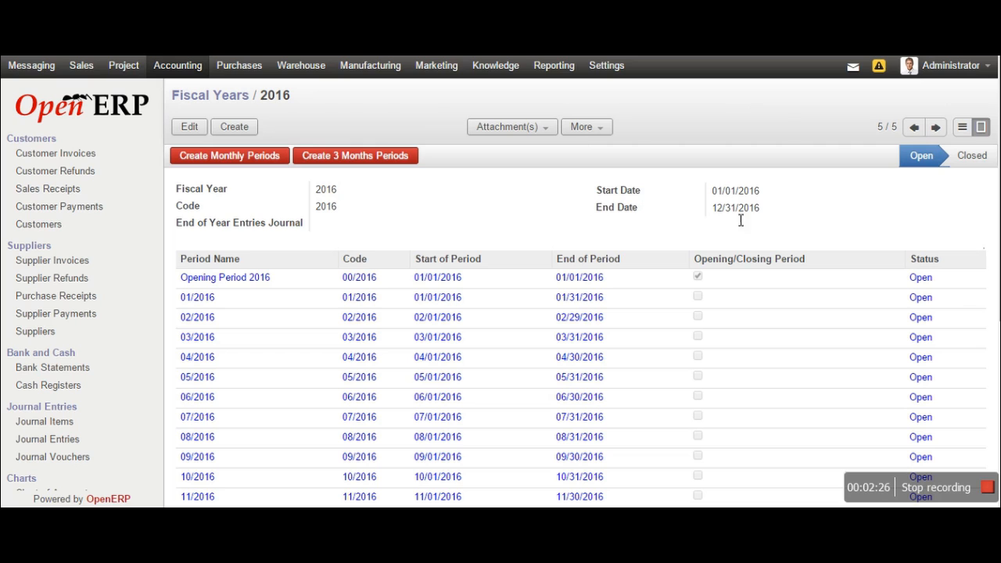
scroll(336, 250, down, 1)
scroll(342, 250, up, 1)
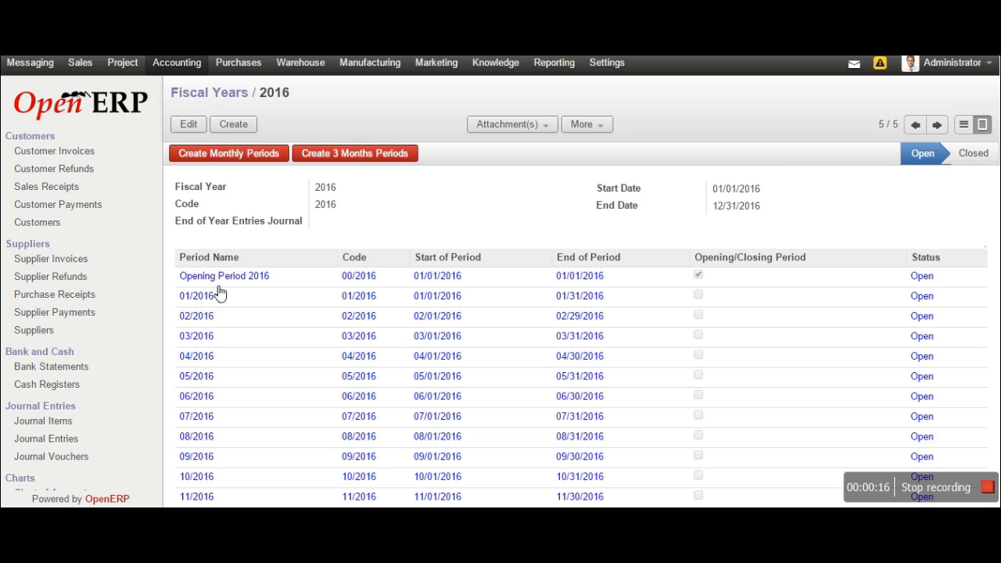
scroll(501, 313, down, 2)
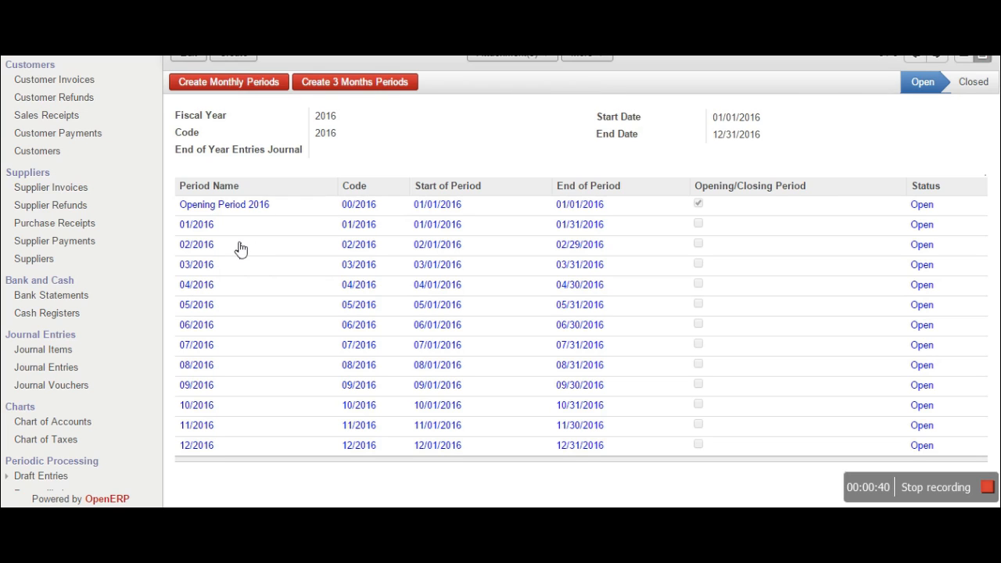
scroll(294, 263, up, 1)
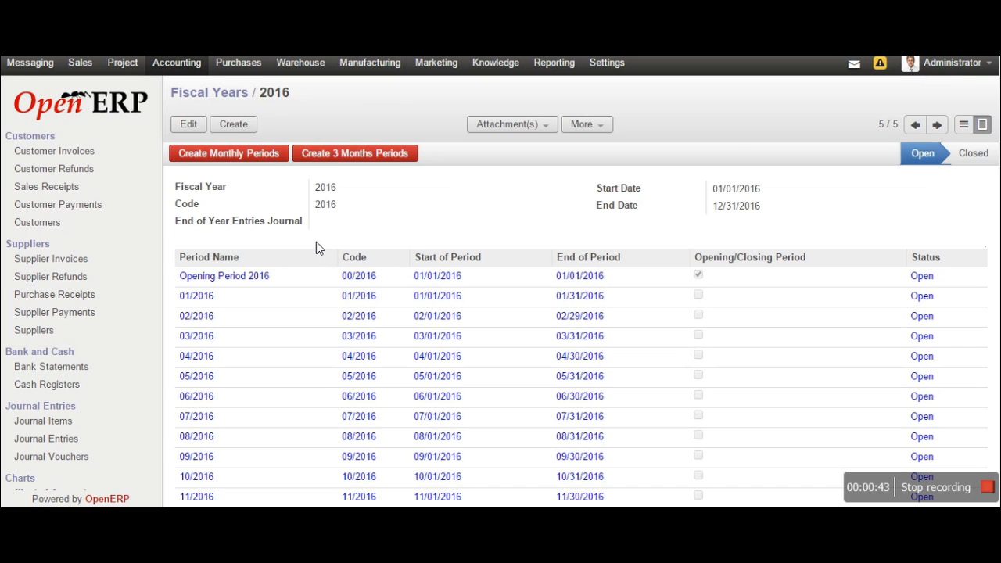